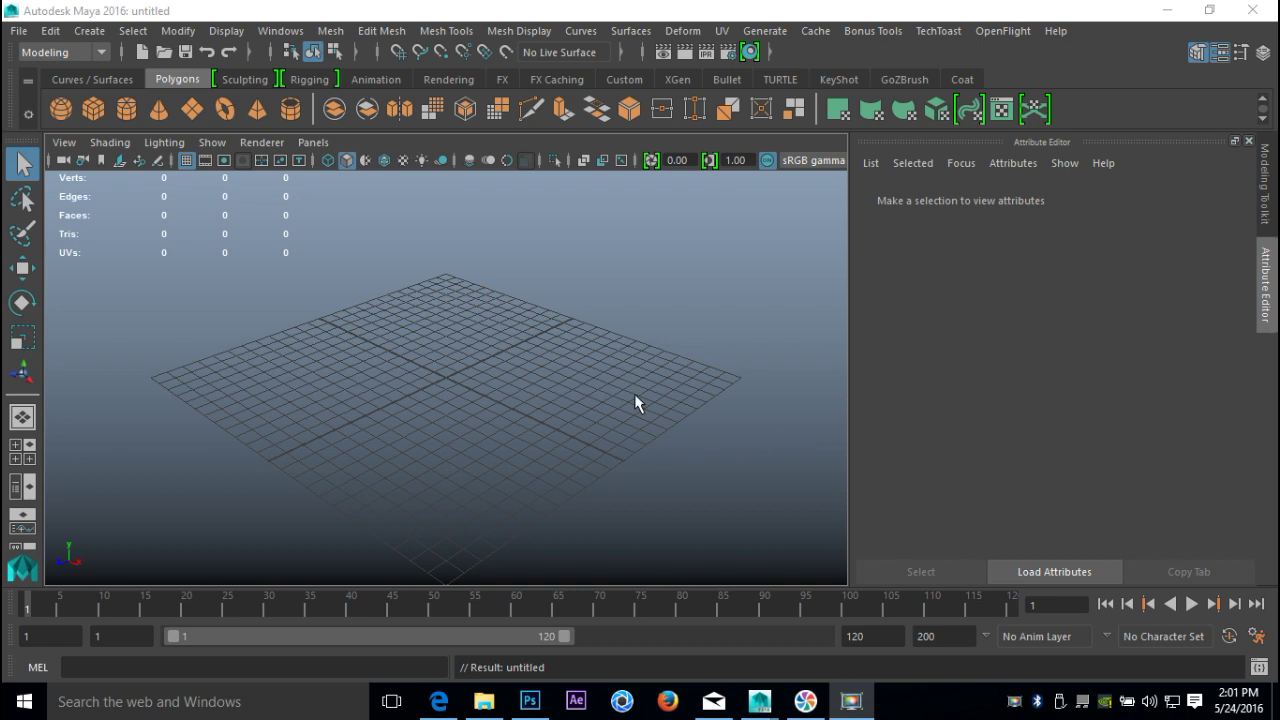
- Create a polygon cube and scale it down in Y into a thin slab
click(93, 109)
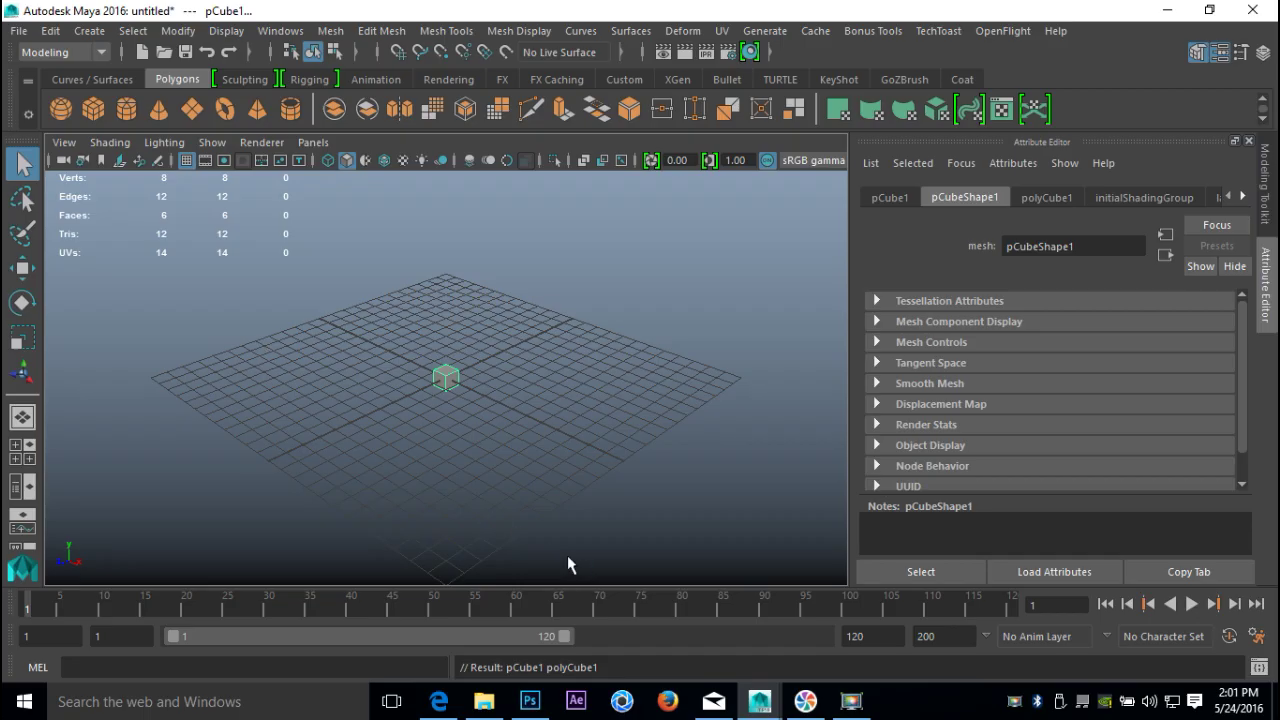
key(r)
drag(447, 305, 446, 368)
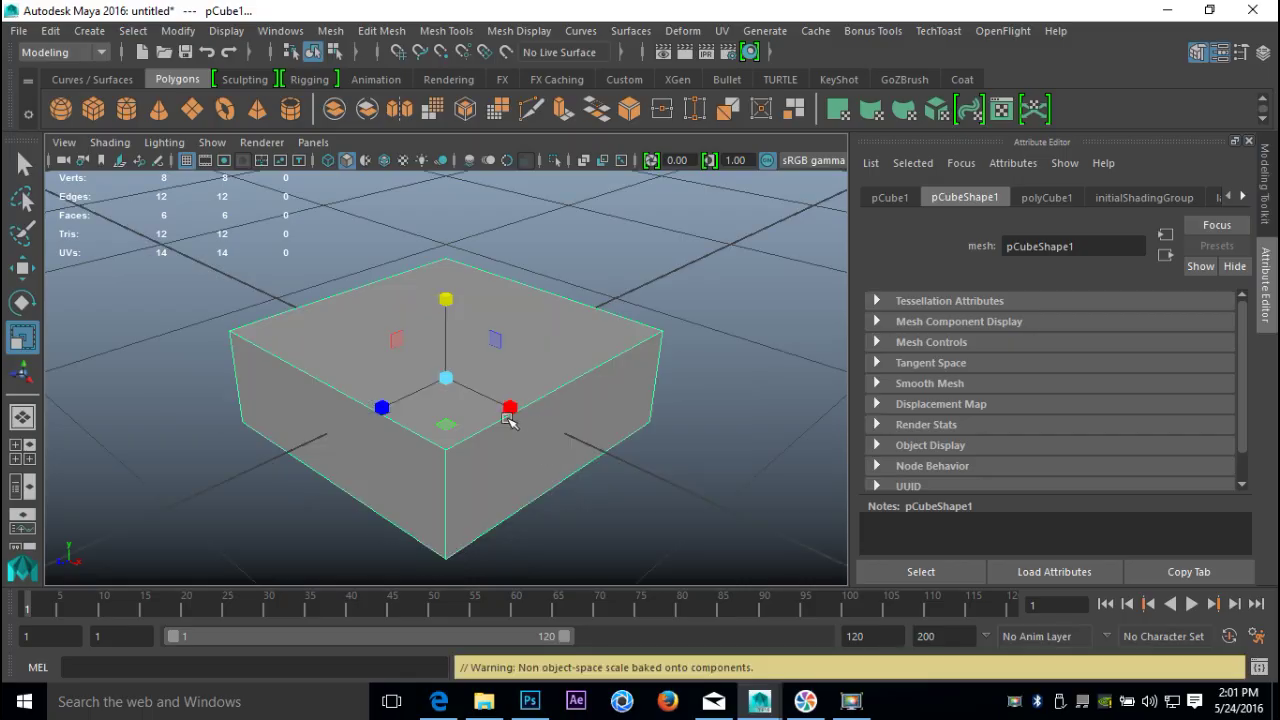
drag(447, 301, 446, 378)
alt+drag(340, 470, 403, 497)
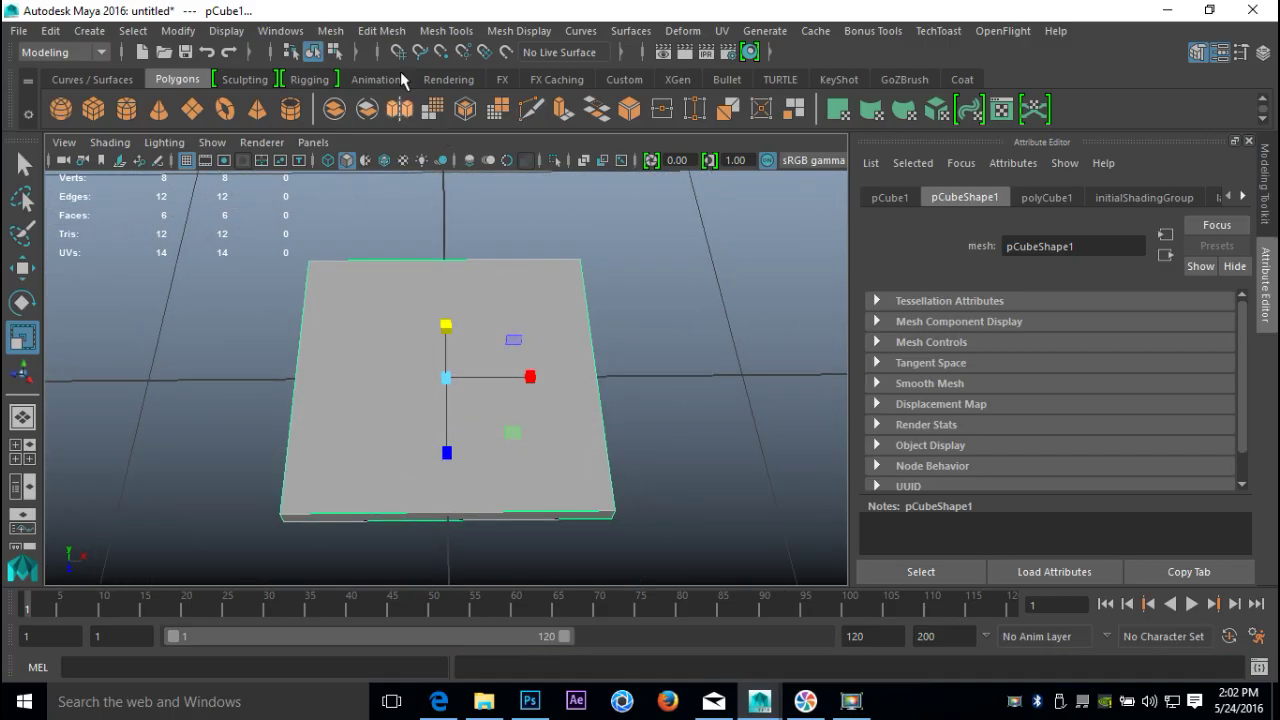
- Insert 5 evenly spaced edge loops across the slab with Multiple edge loops
click(381, 31)
mouse_move(443, 33)
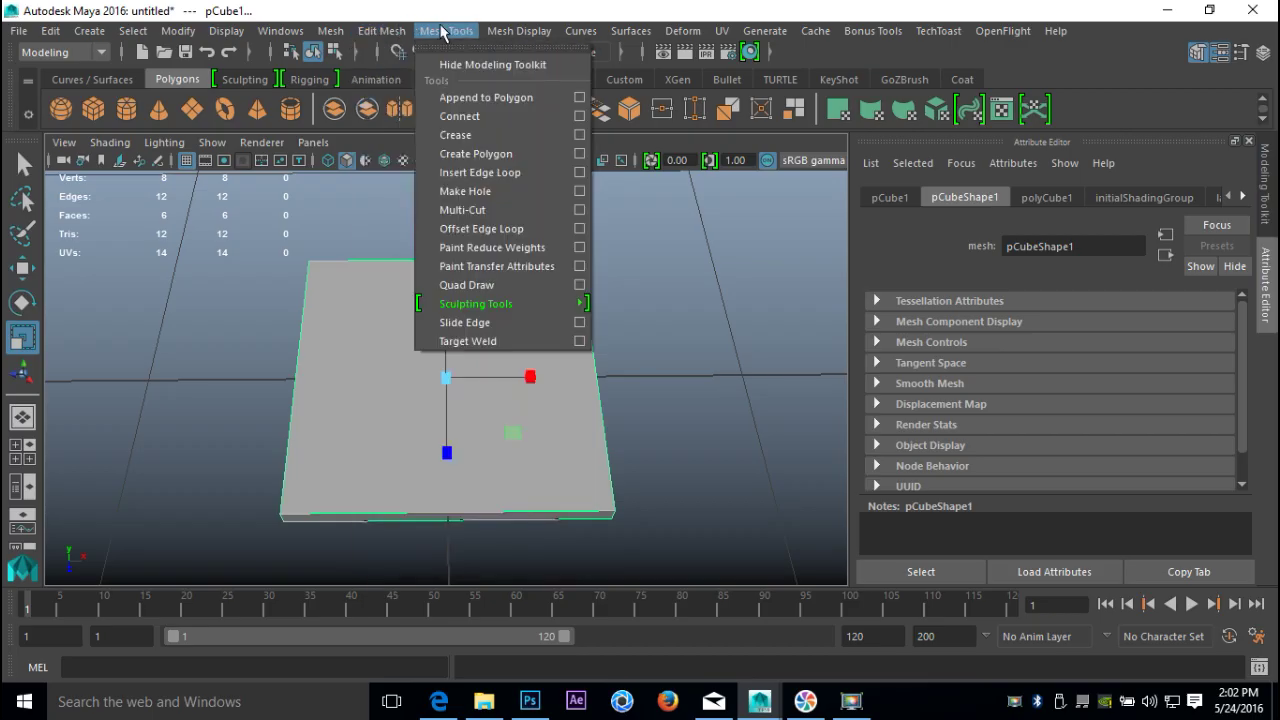
click(580, 173)
click(182, 295)
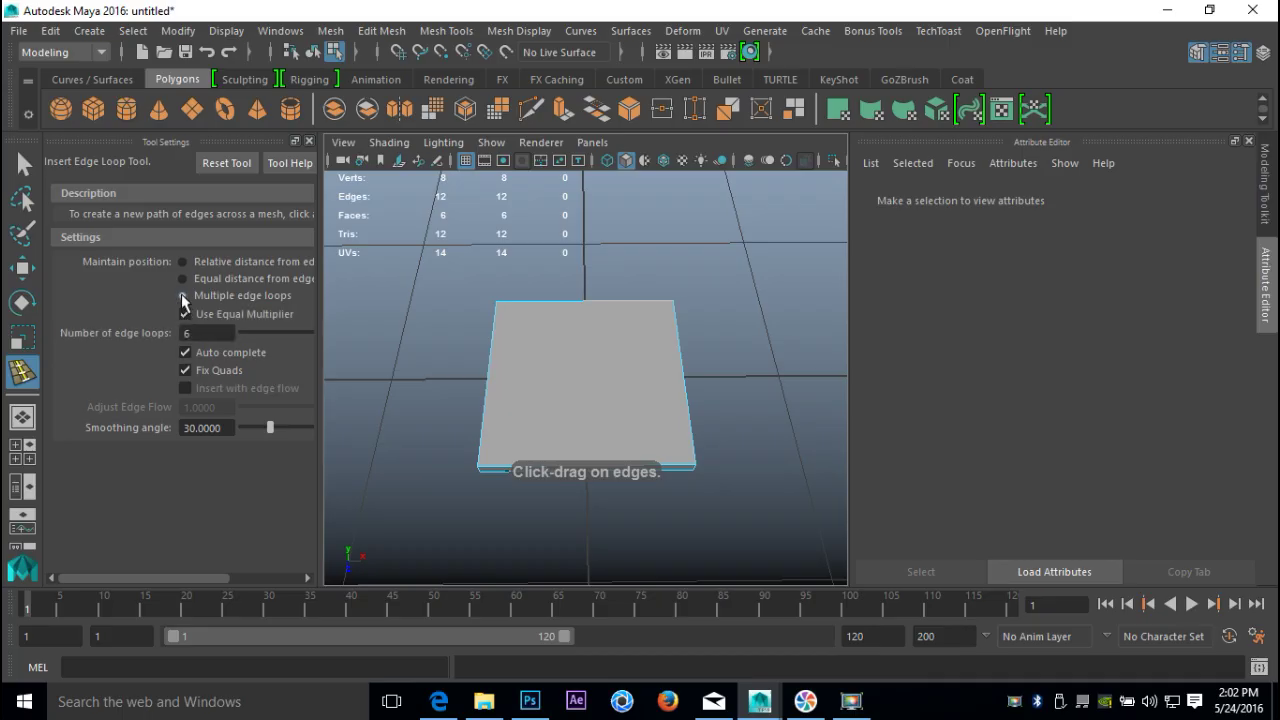
text(5)
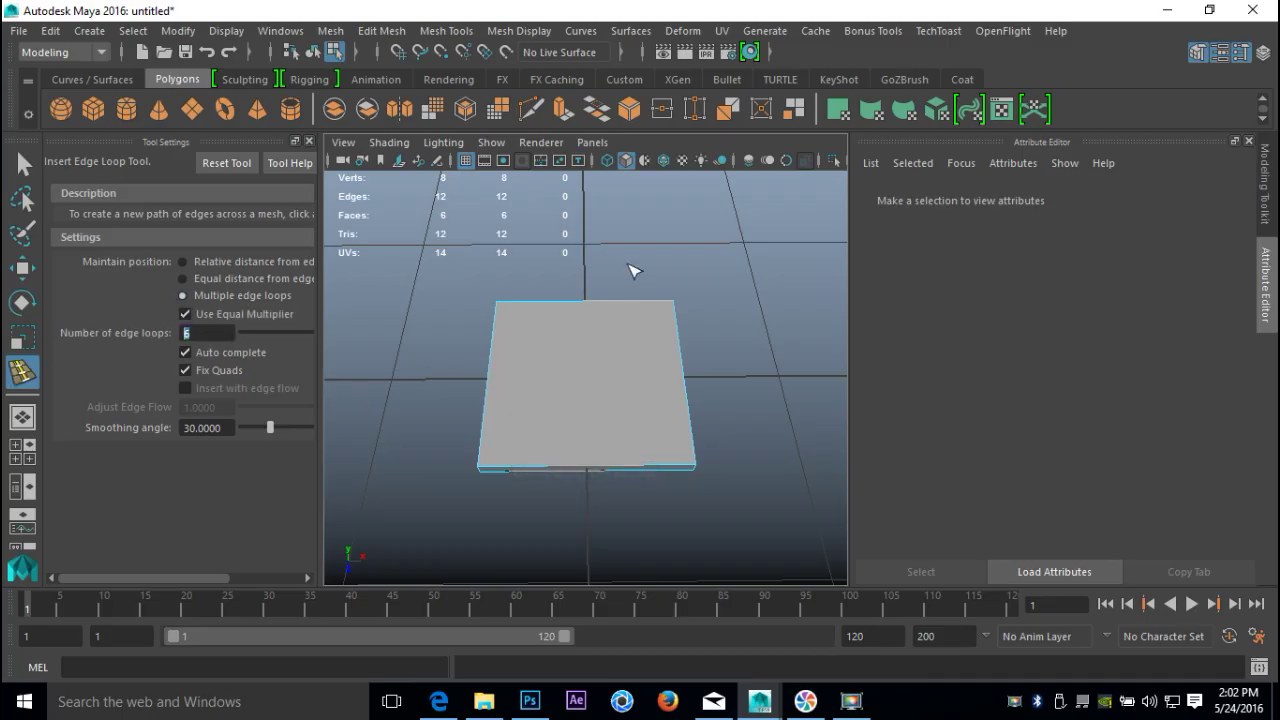
click(598, 302)
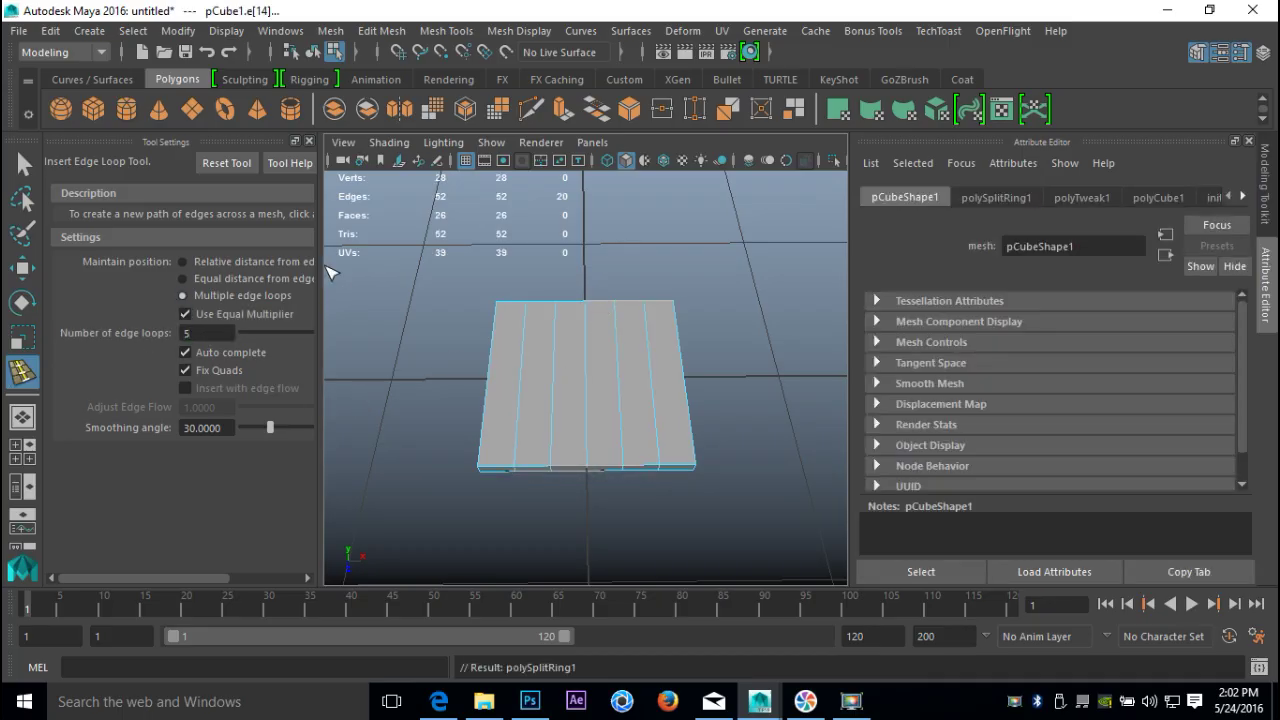
click(309, 140)
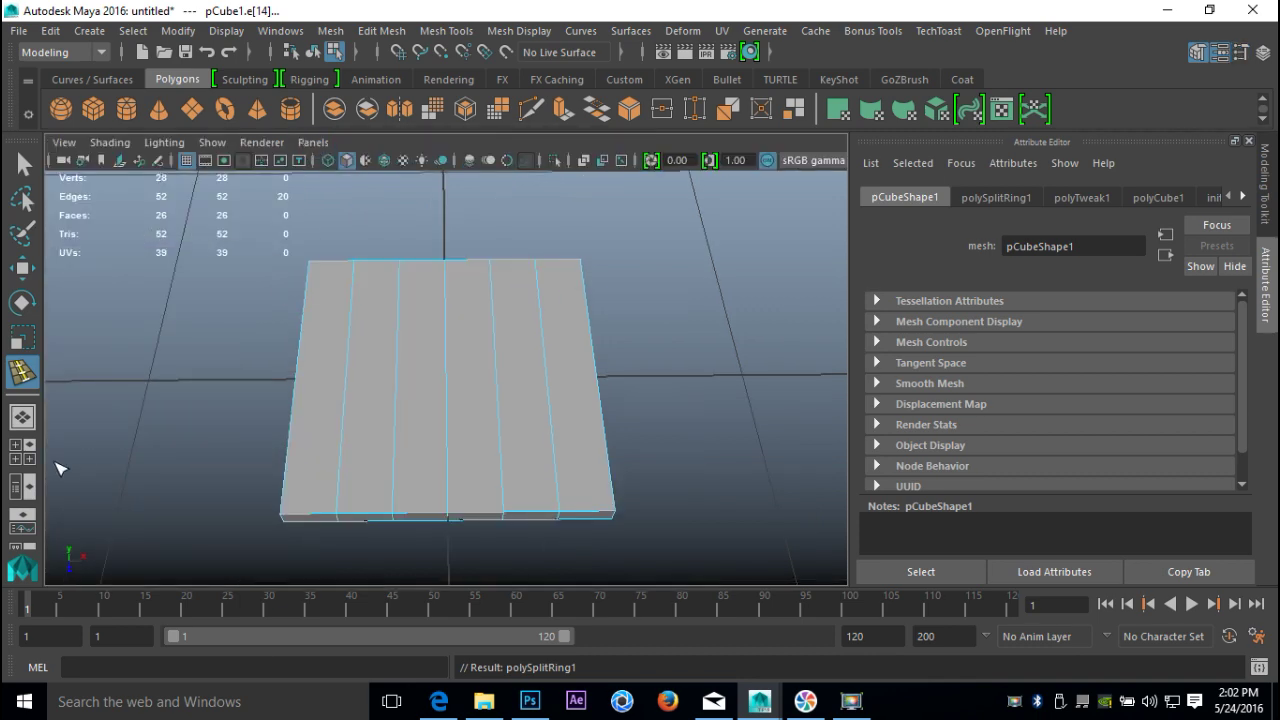
click(22, 451)
- In the top view, select the slab's top vertices and raise them to bow the top edge
key(space)
scroll(414, 429, up, 5)
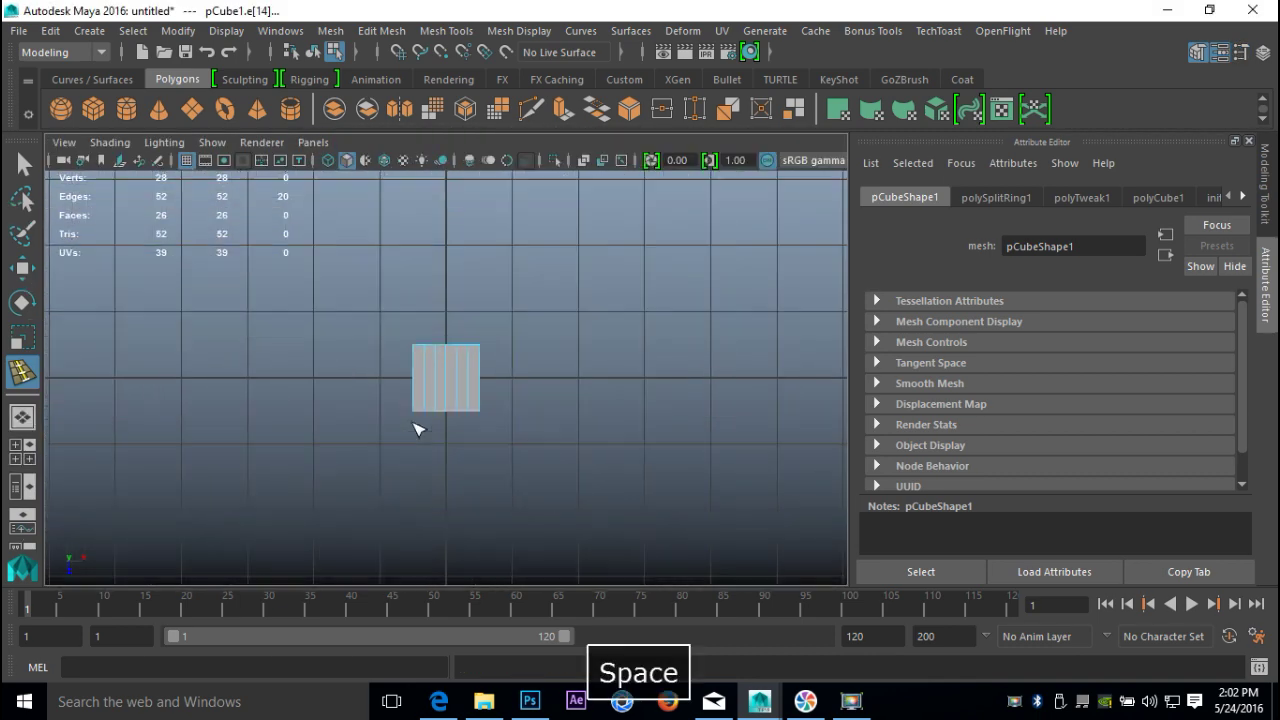
alt+middle_drag(428, 428, 443, 500)
right_drag(438, 179, 371, 193)
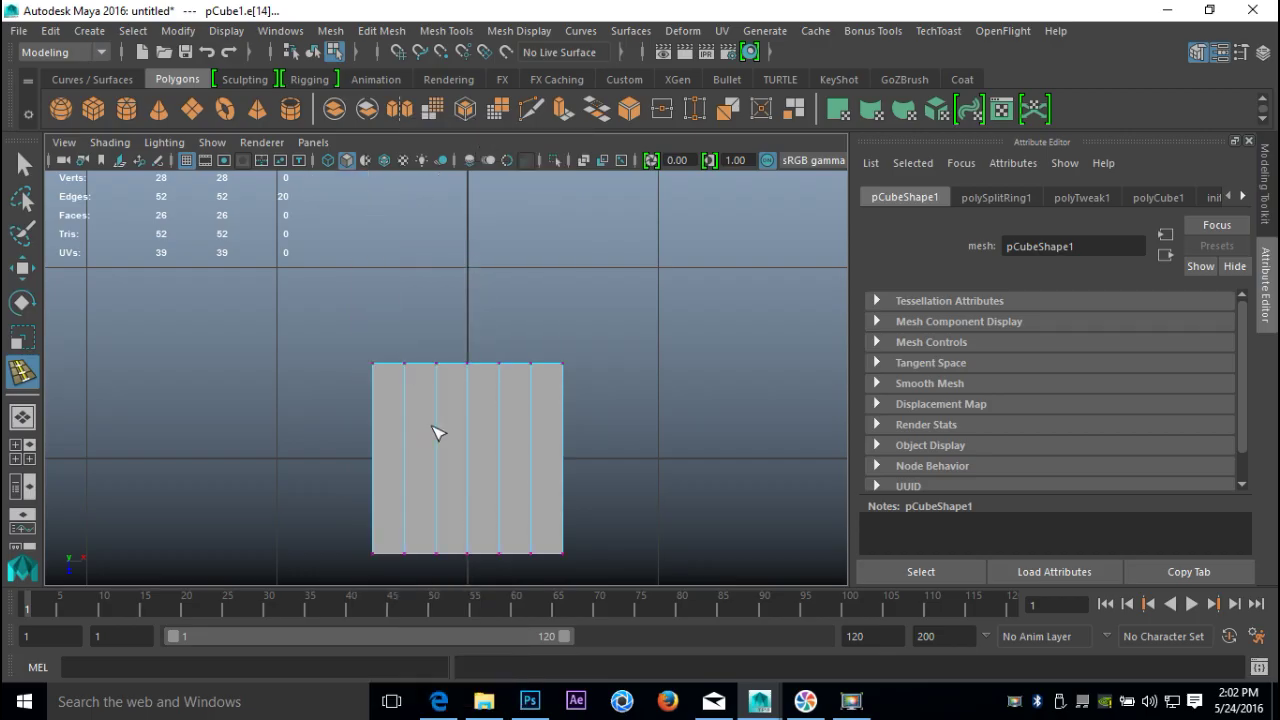
drag(392, 349, 549, 399)
key(w)
drag(466, 456, 467, 452)
- Raise the top-left vertices in stages to cut the top-left corner off diagonally
mouse_move(391, 332)
mouse_down()
mouse_move(440, 390)
mouse_move(507, 398)
mouse_up()
drag(457, 446, 447, 434)
drag(394, 324, 478, 393)
drag(435, 447, 440, 440)
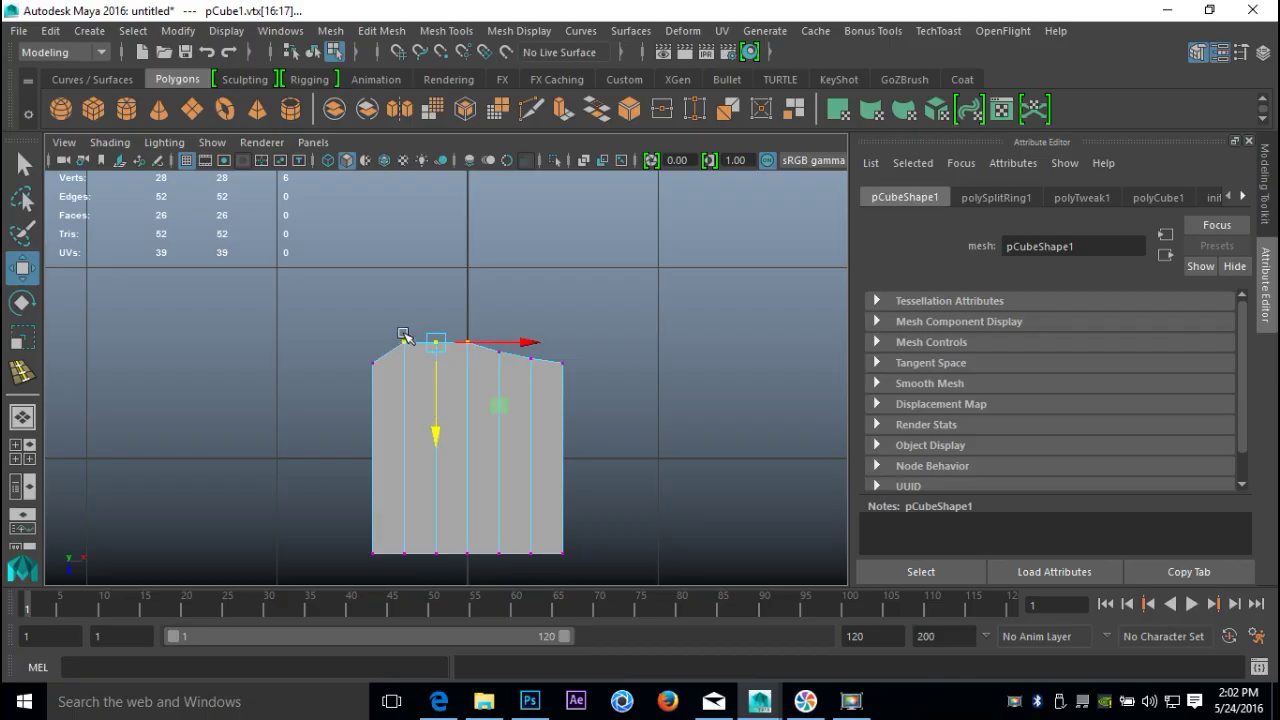
drag(398, 340, 448, 376)
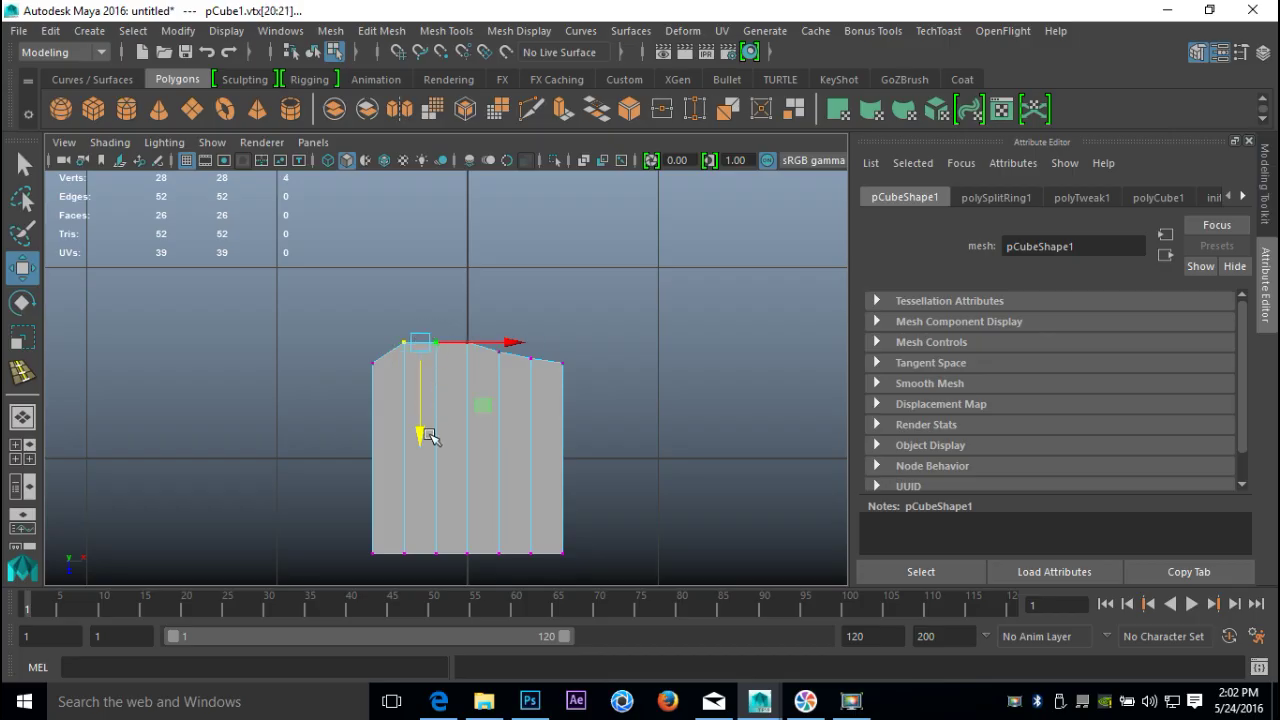
drag(422, 434, 425, 425)
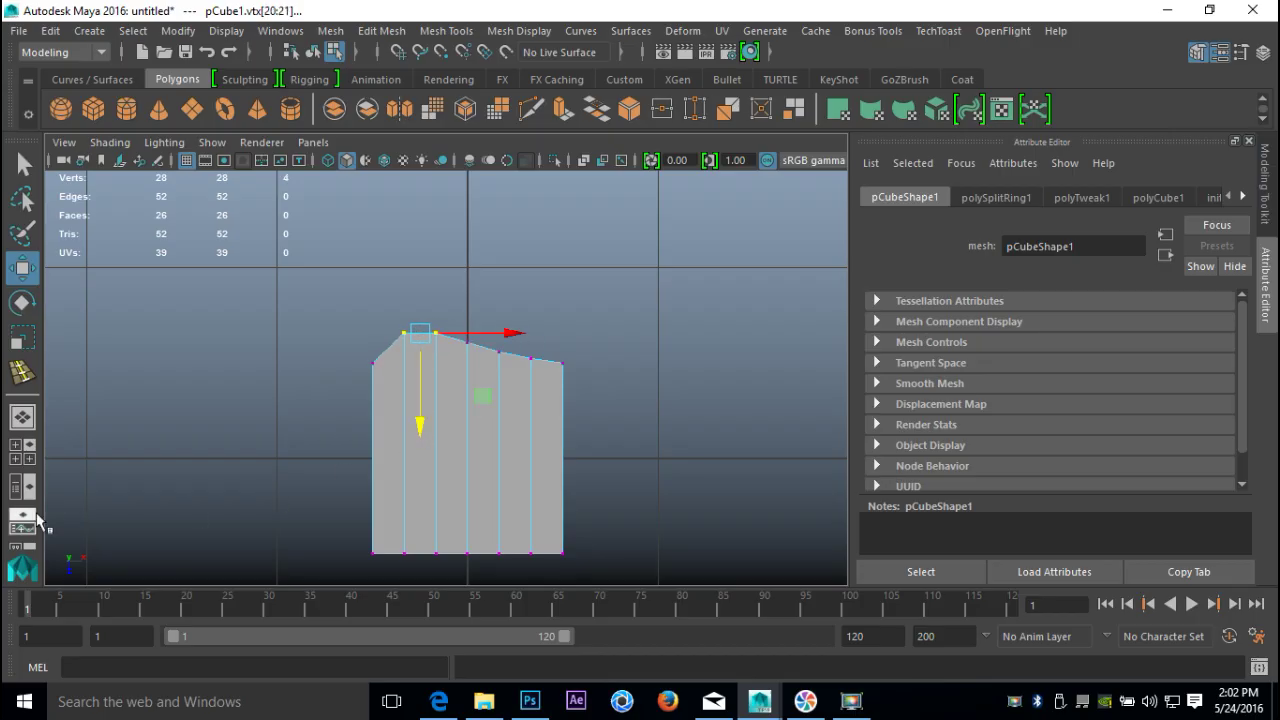
- In the perspective view, switch to Face mode and select a face on the slab's edge
click(22, 452)
key(space)
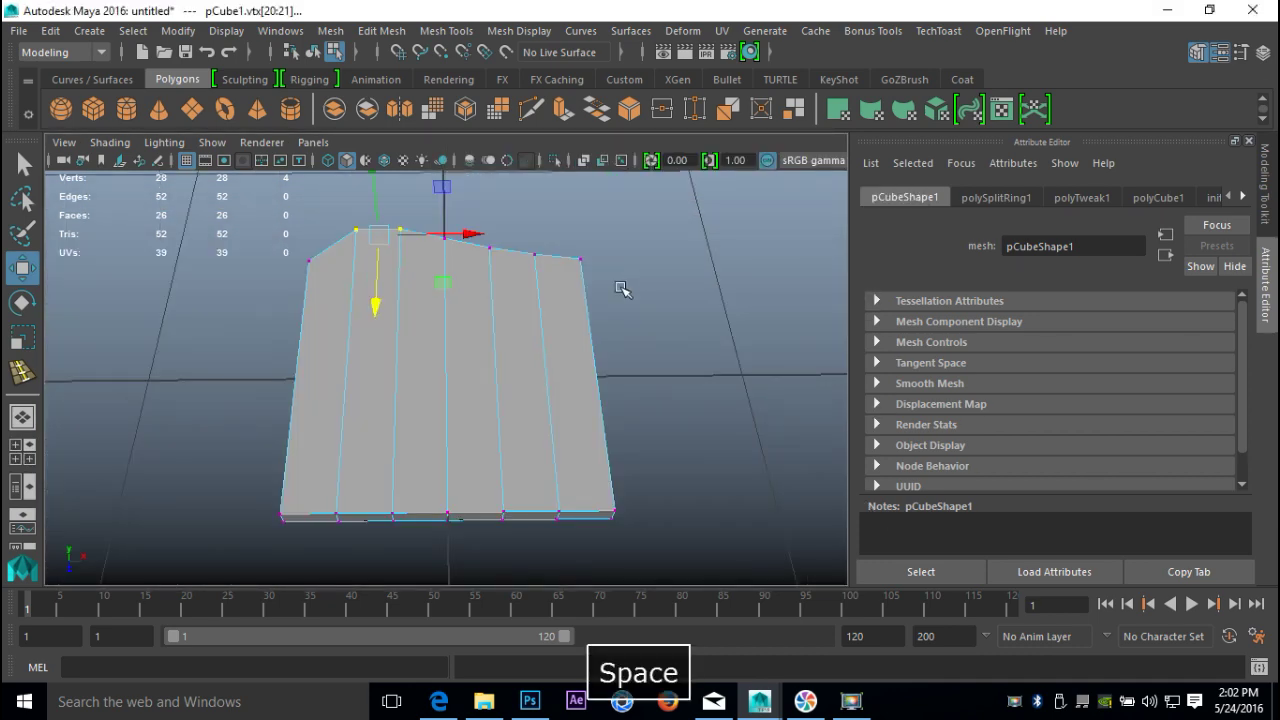
alt+drag(603, 340, 423, 386)
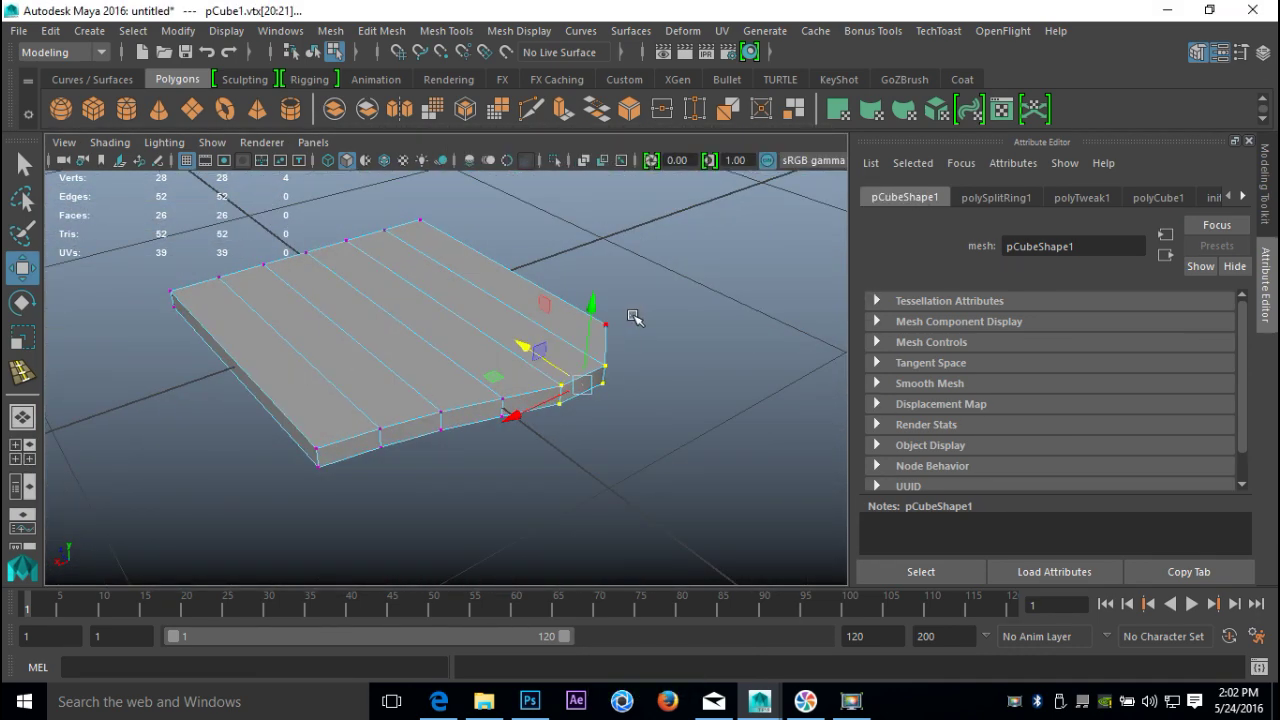
click(712, 362)
right_drag(580, 182, 580, 236)
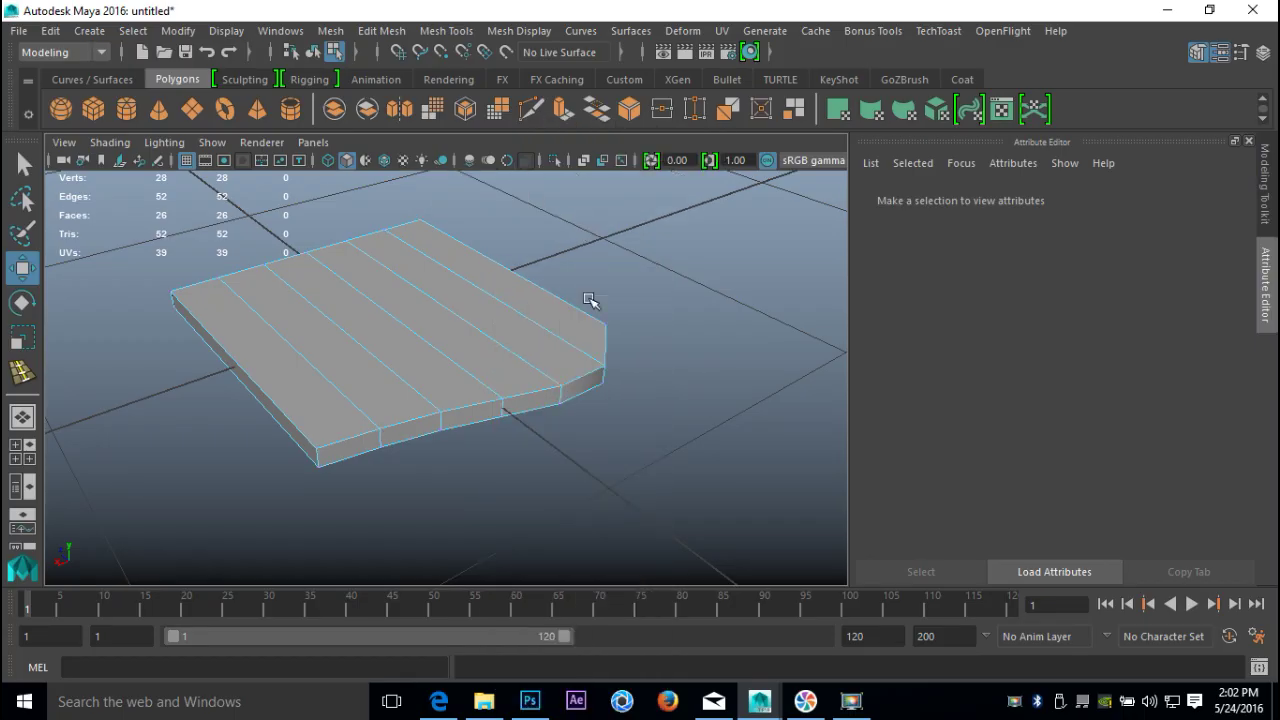
click(577, 390)
- Extrude the selected top edge faces and move the extrusion to slope the top
shift+click(523, 399)
shift+click(476, 416)
alt+drag(476, 416, 577, 463)
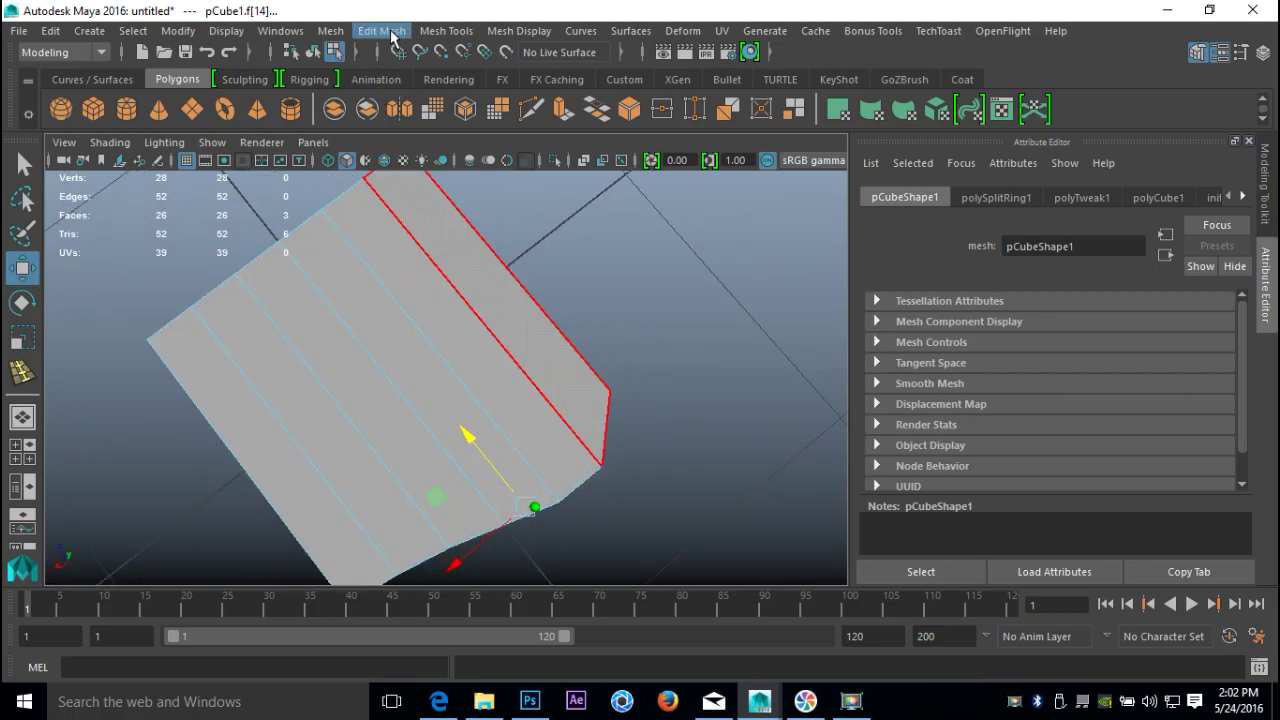
click(381, 31)
click(424, 192)
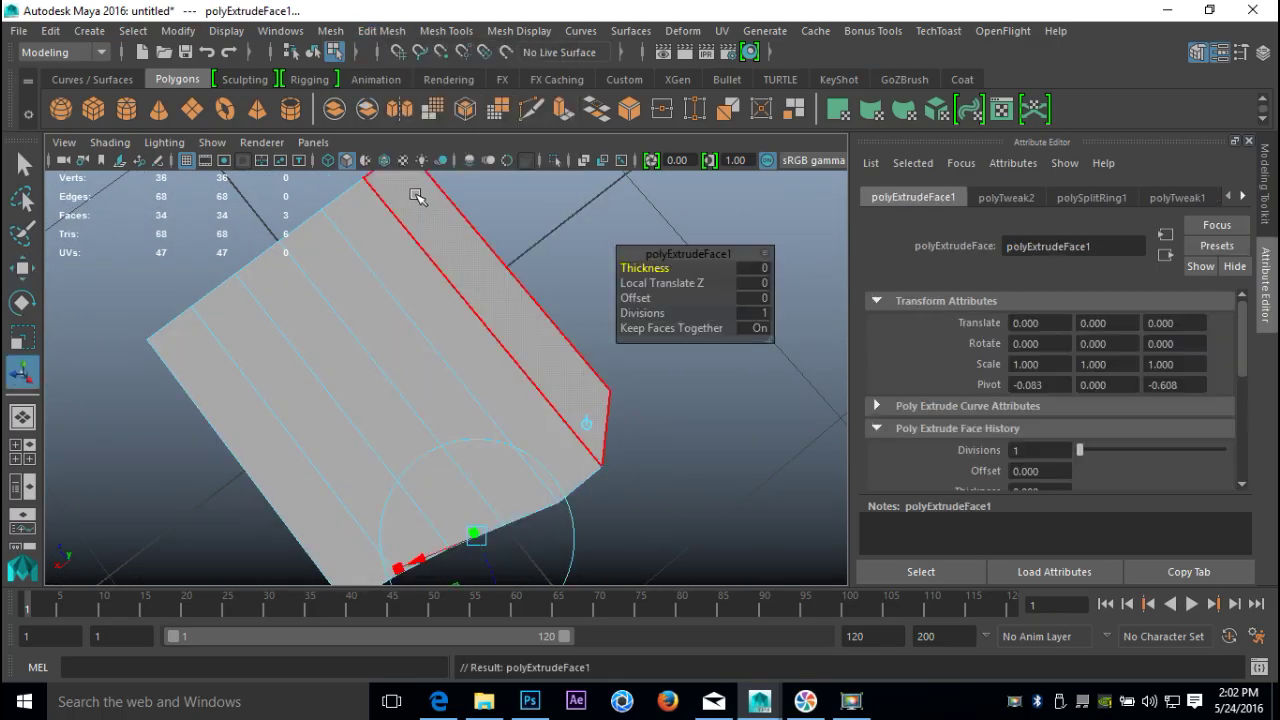
key(w)
scroll(470, 450, down, 5)
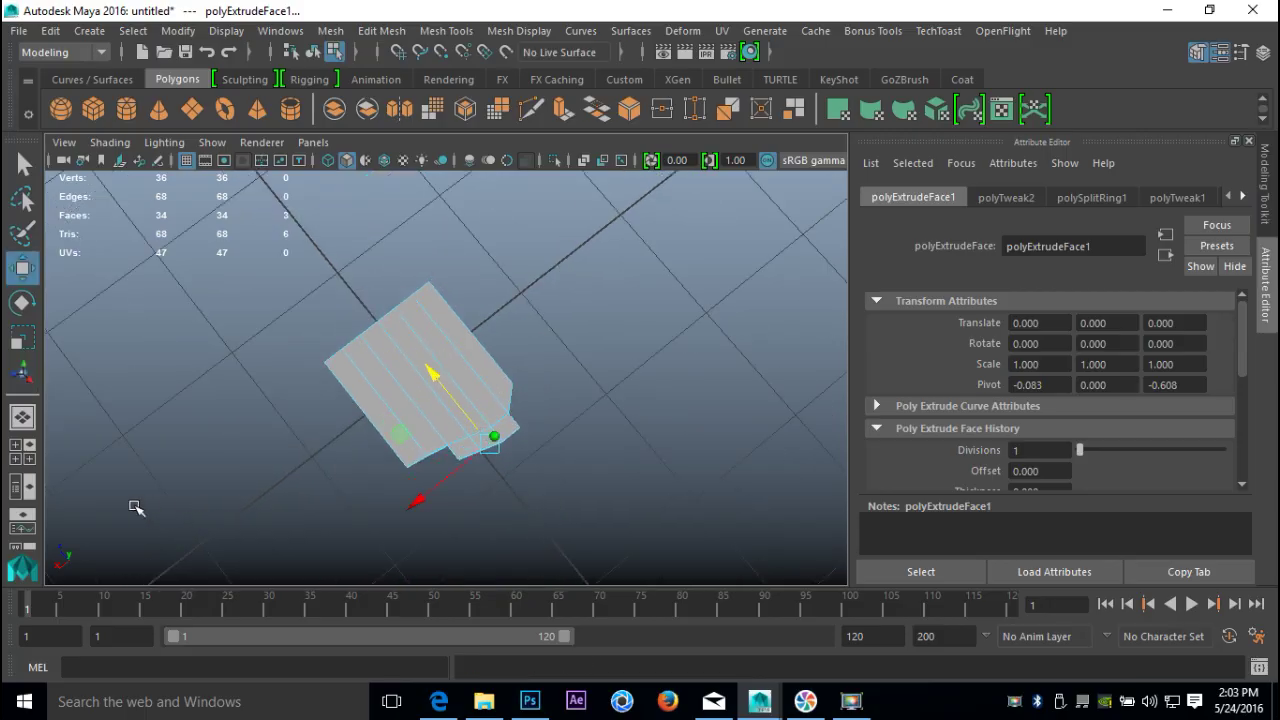
click(15, 445)
key(space)
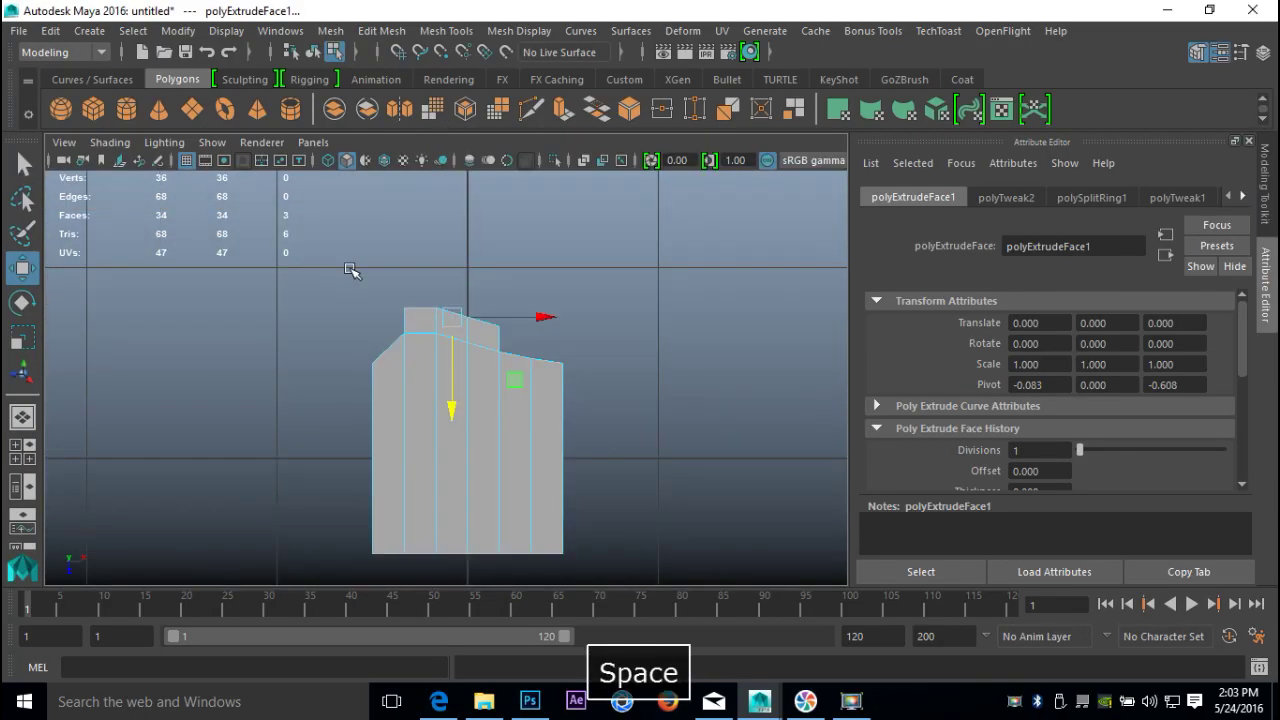
alt+middle_drag(527, 296, 455, 341)
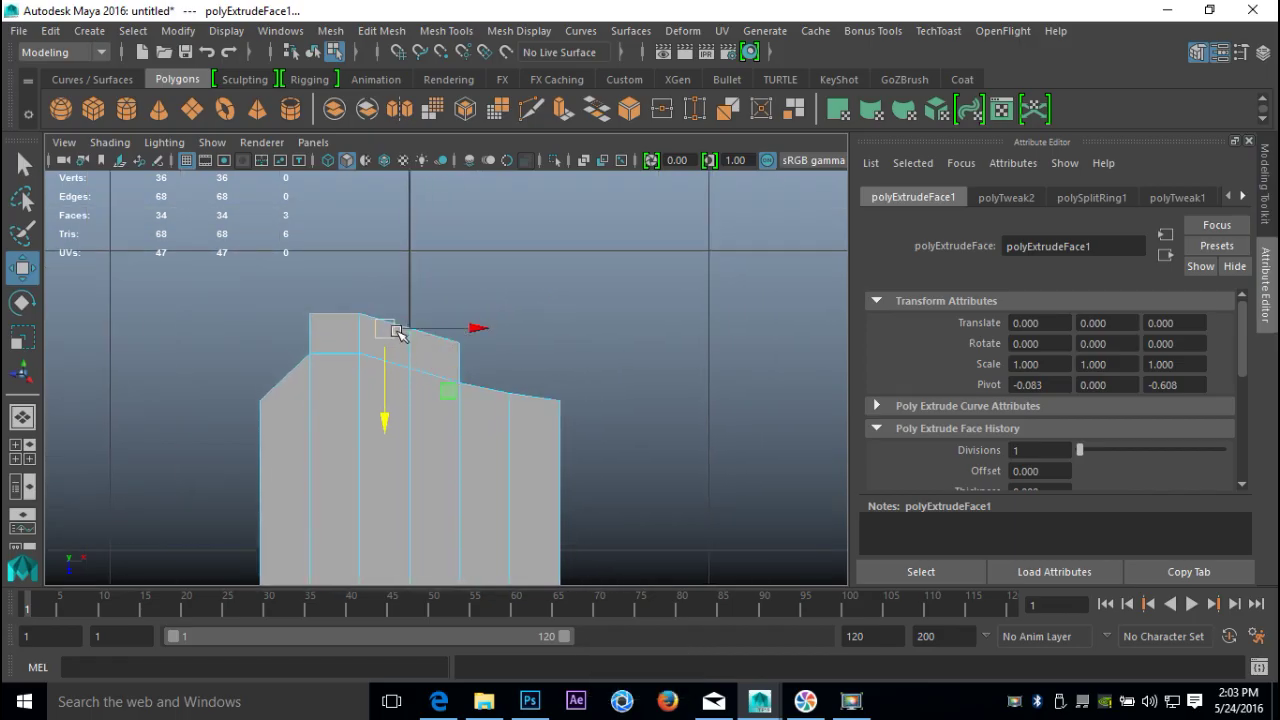
drag(389, 337, 423, 345)
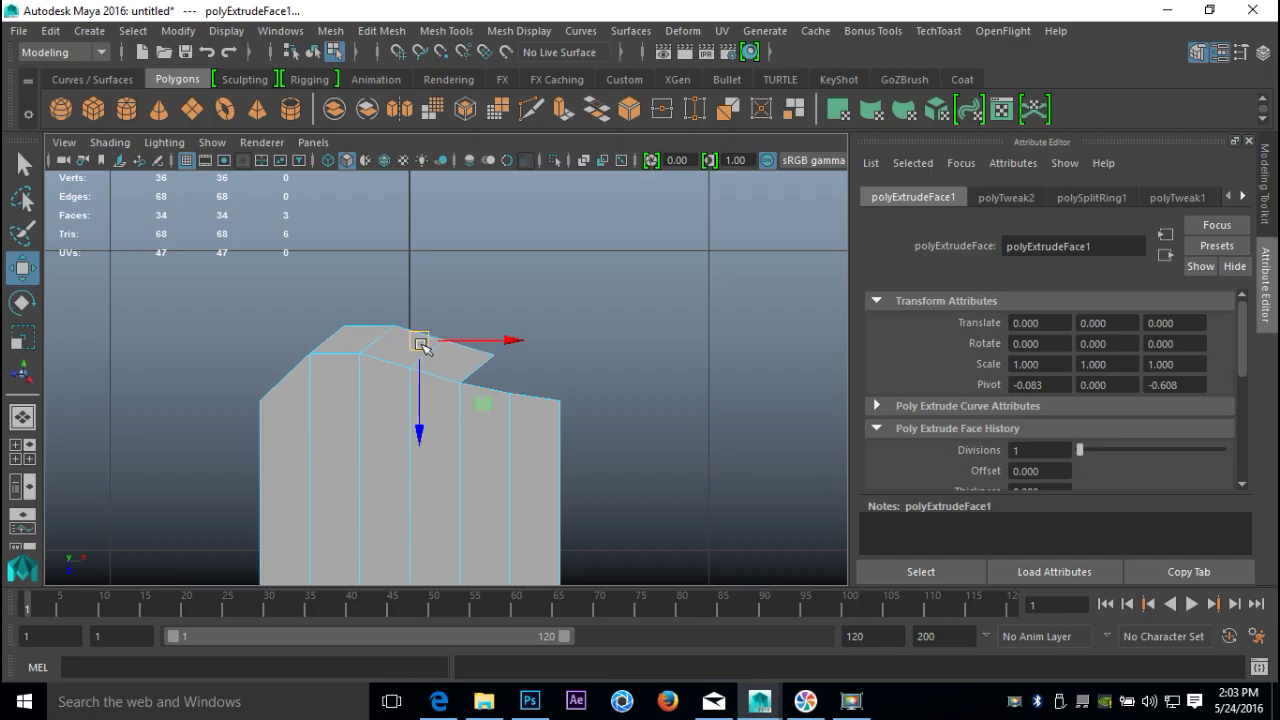
- Extrude the face again, moving it up-right and scaling it down to taper
key(ctrl+e)
key(w)
drag(437, 357, 468, 317)
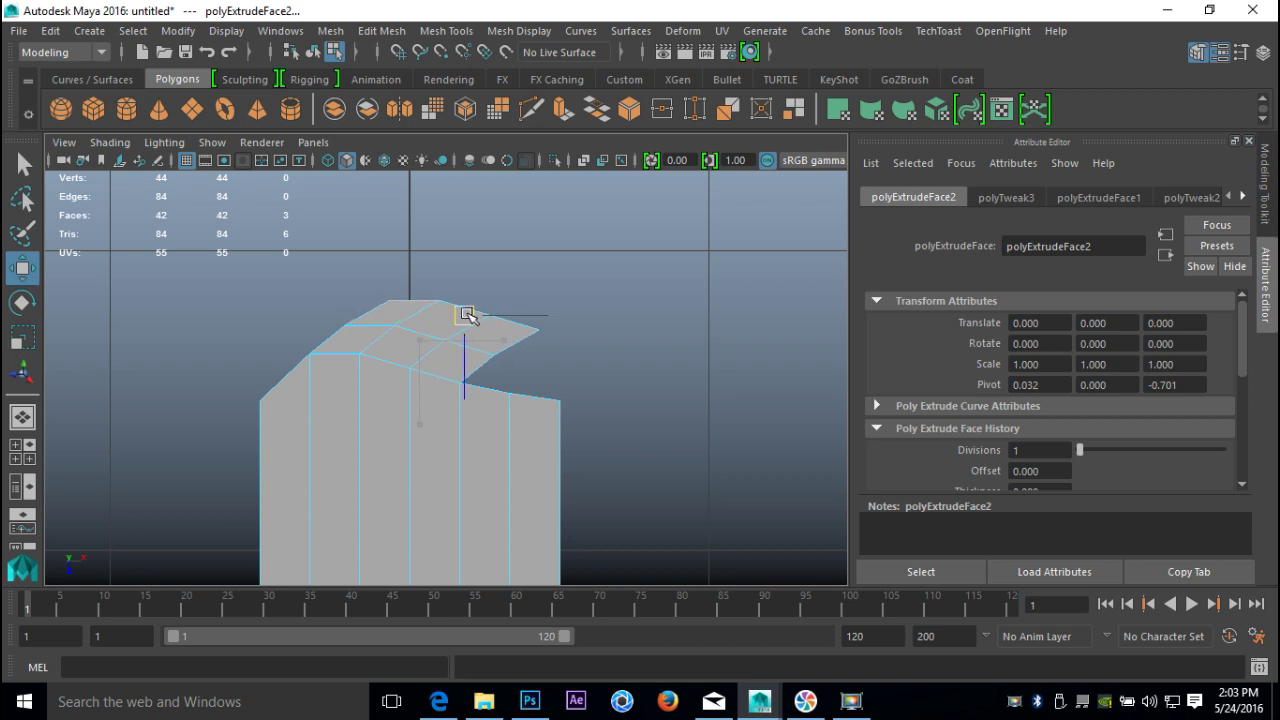
key(r)
drag(549, 322, 537, 322)
- Extrude a third time, moving the tip up-right and narrowing it
key(ctrl+e)
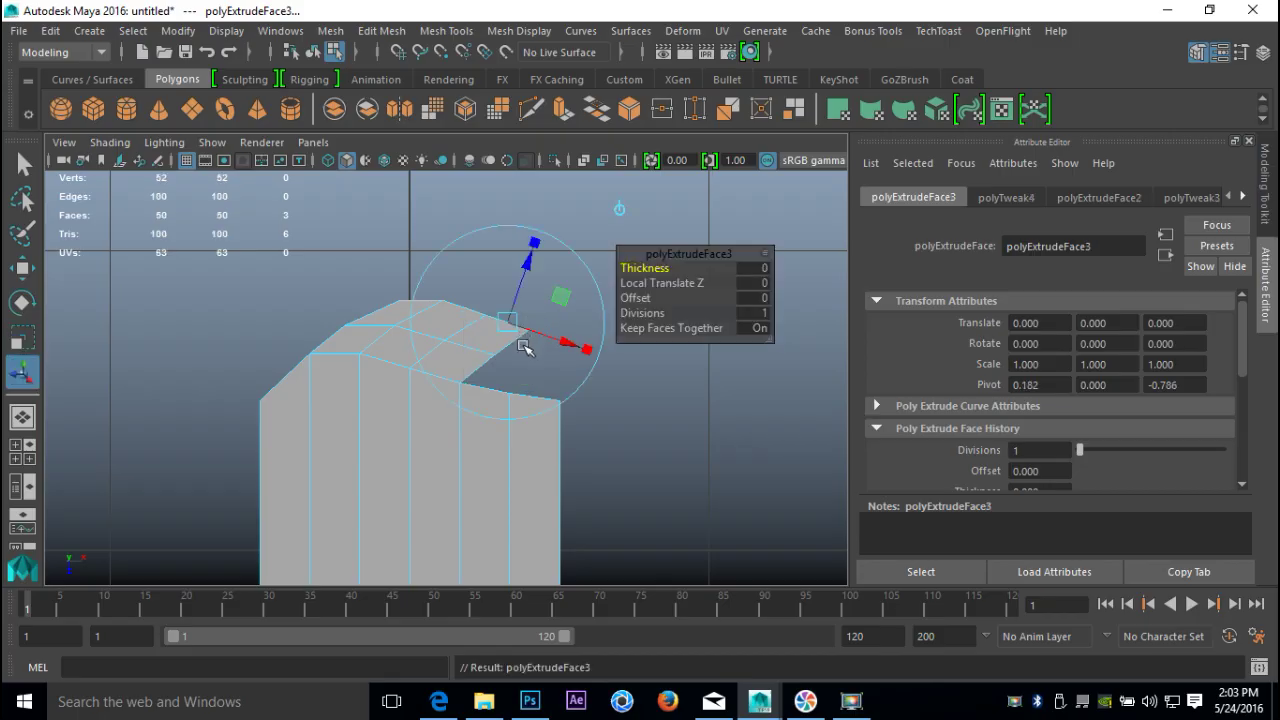
key(w)
drag(465, 313, 518, 295)
key(r)
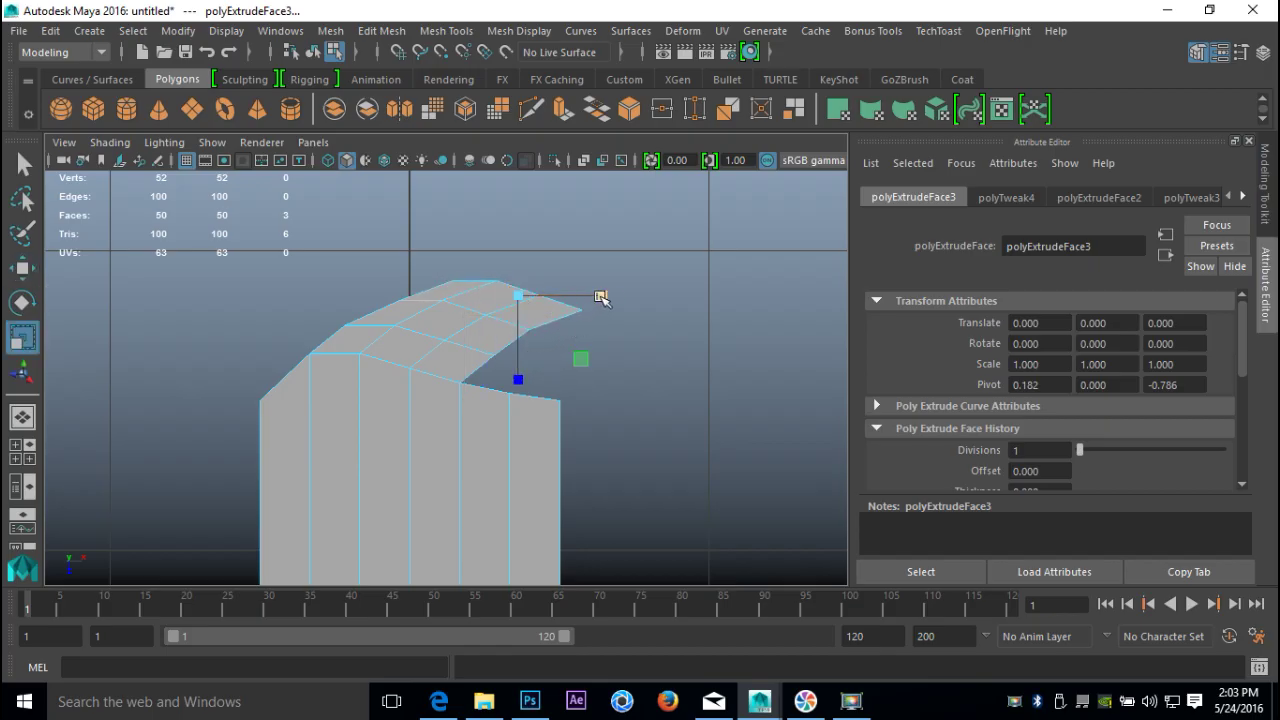
drag(600, 297, 505, 306)
key(w)
- Switch to vertex mode and select the overlapping vertex pair at the notch
right_drag(523, 332, 418, 184)
alt+drag(437, 206, 623, 420)
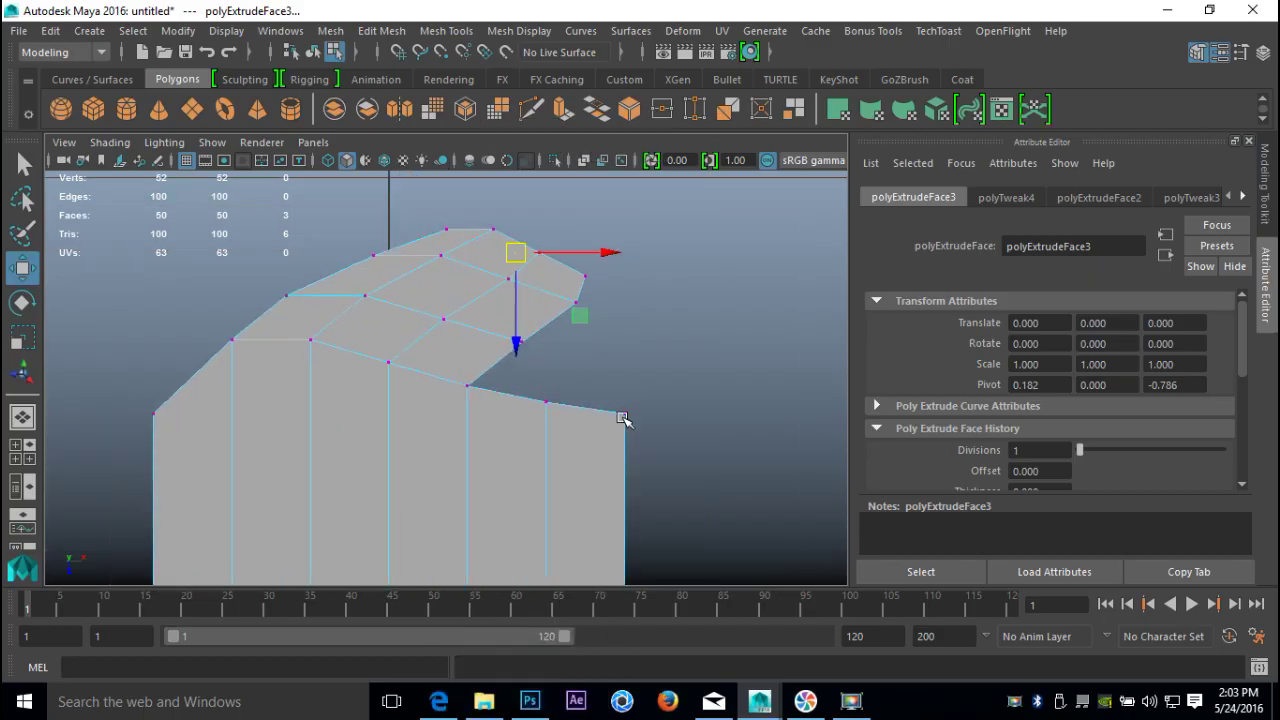
drag(456, 374, 521, 377)
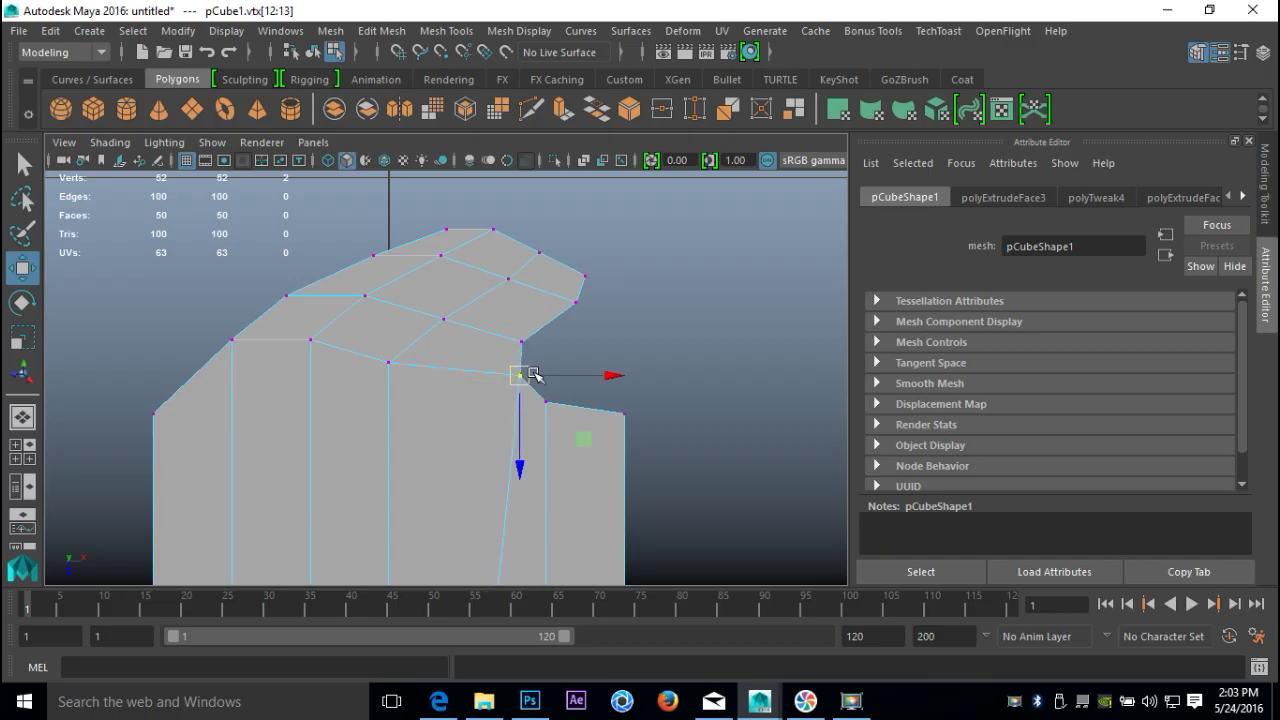
- Pull the vertex pair near the tooth tip up and to the left
drag(580, 251, 605, 333)
drag(580, 291, 553, 279)
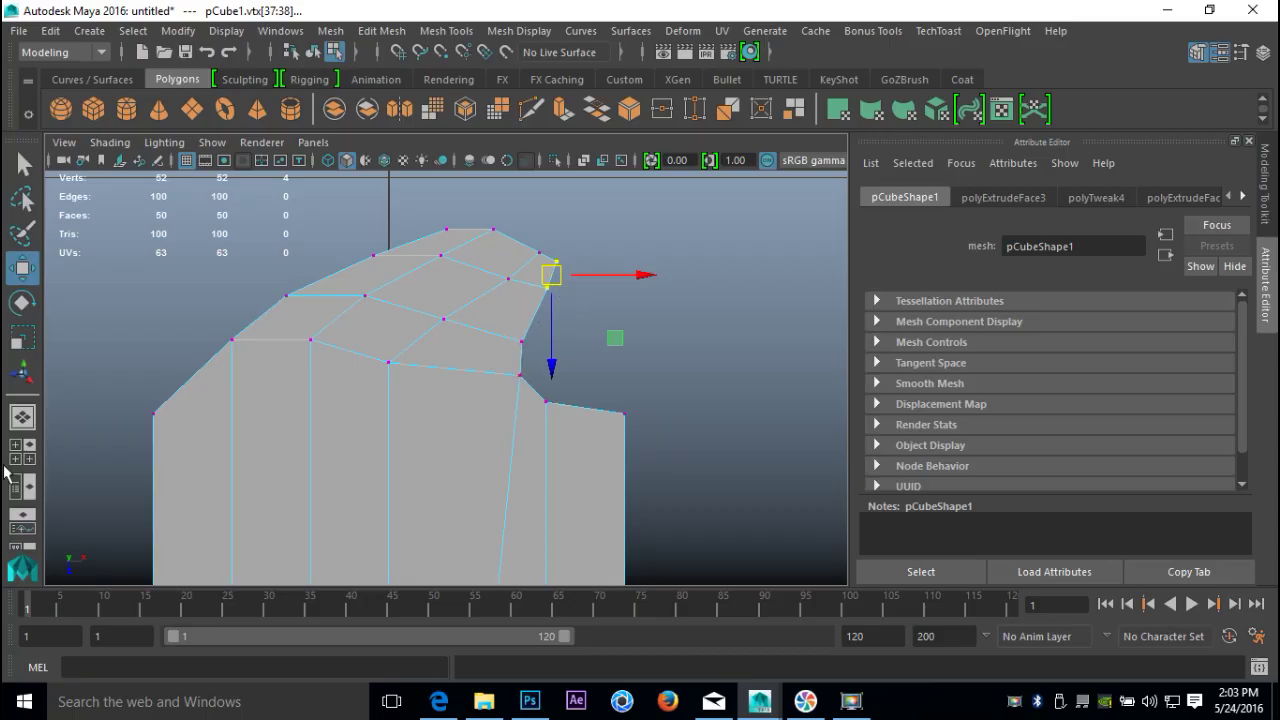
key(space)
click(654, 333)
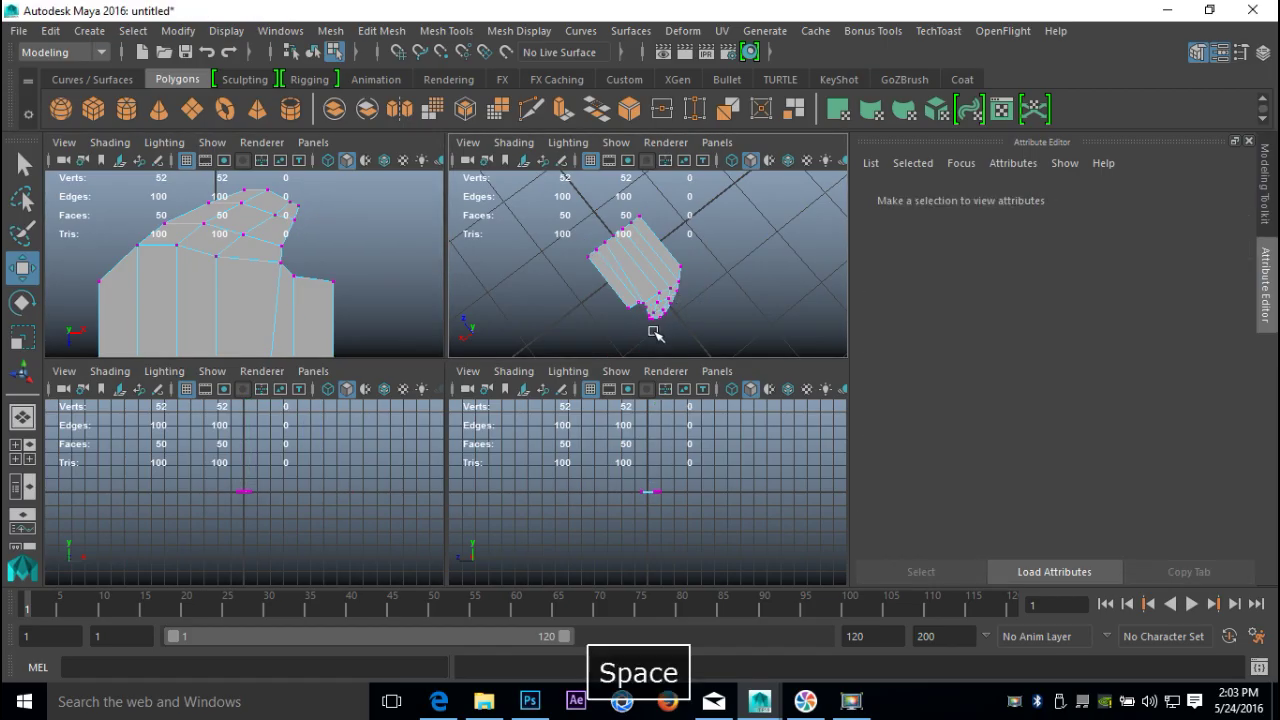
key(space)
alt+drag(600, 354, 687, 509)
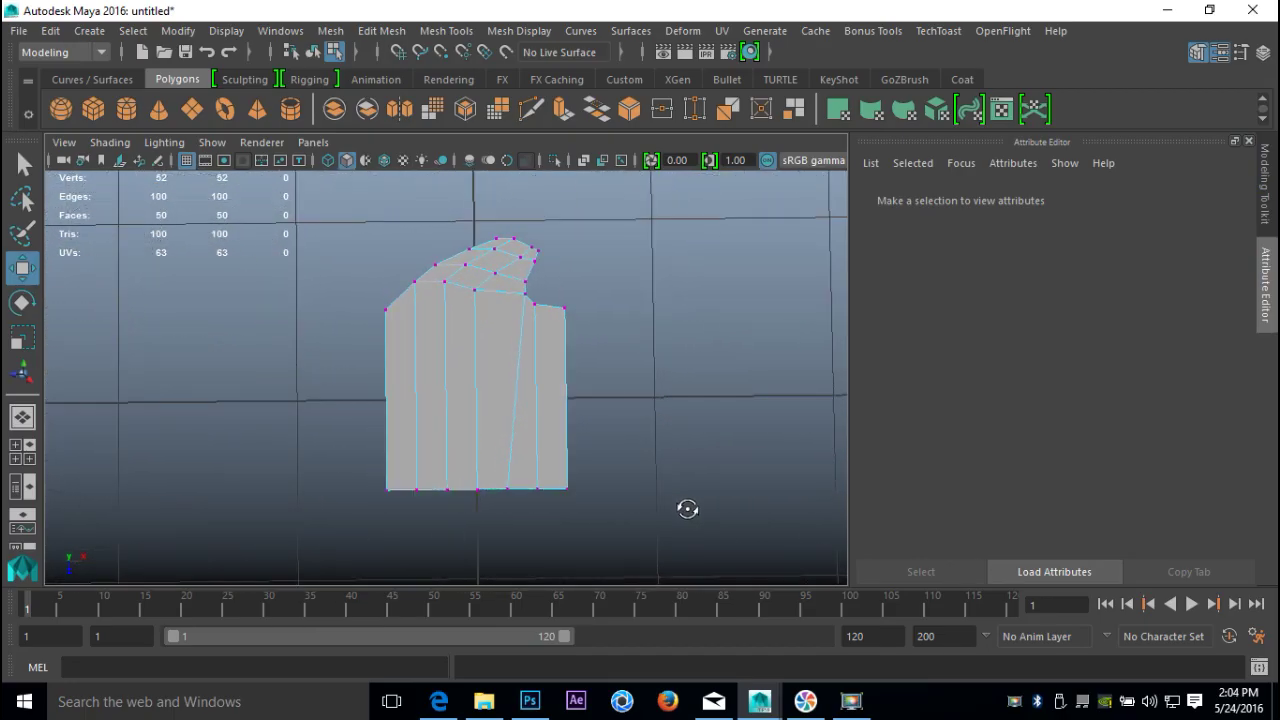
- Slide pCube1's two bottom vertices to the right along X
click(16, 445)
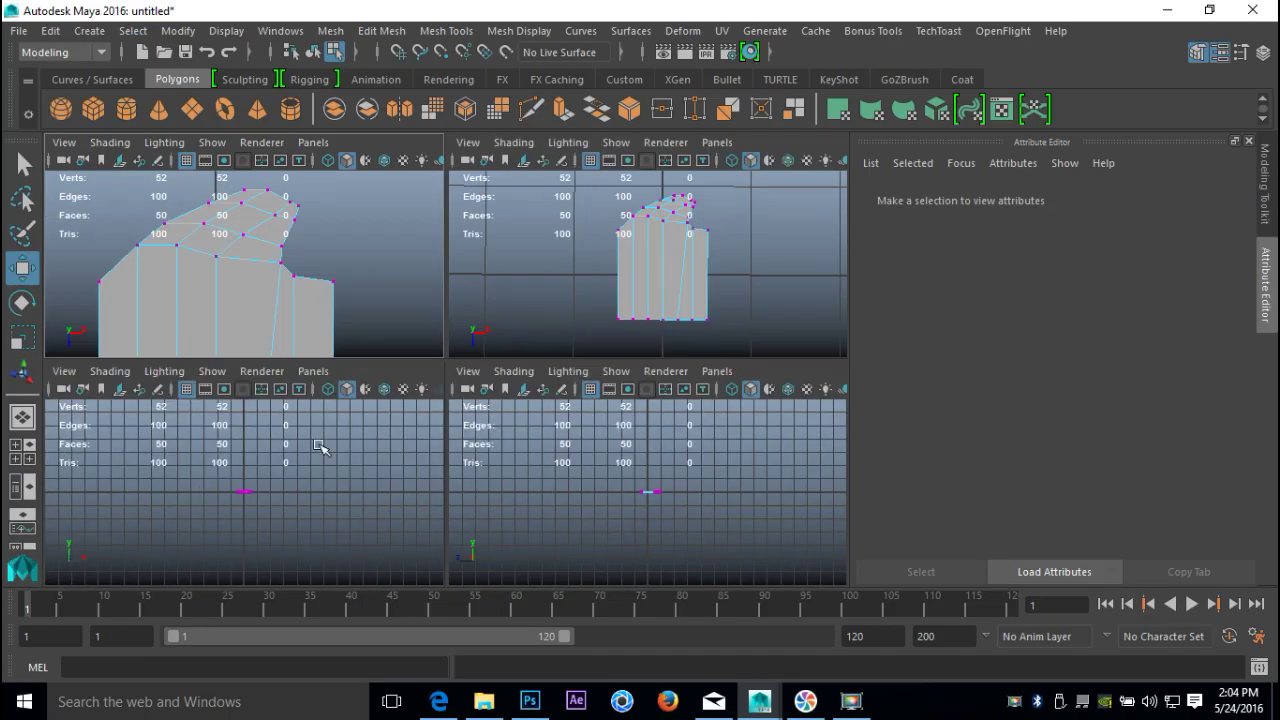
key(space)
key(space)
key(space)
scroll(463, 466, up, 5)
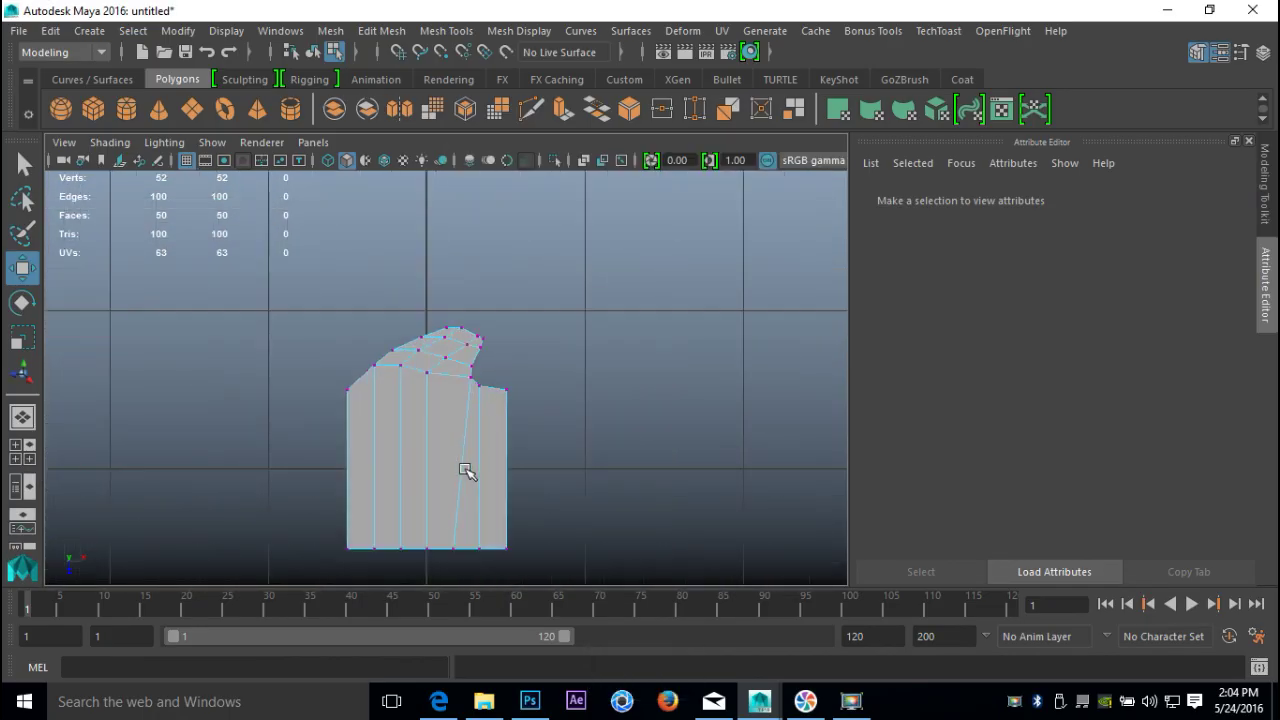
alt+middle_drag(474, 491, 460, 334)
scroll(517, 449, up, 4)
drag(403, 436, 436, 485)
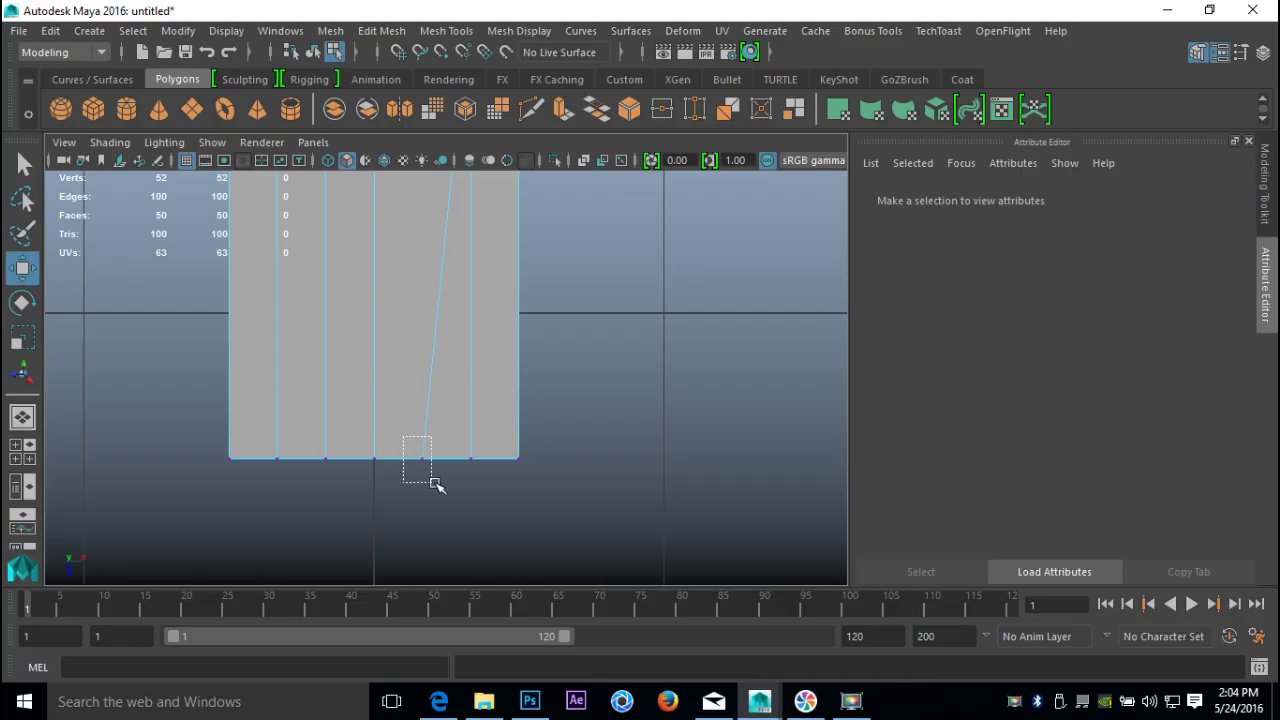
drag(515, 460, 551, 457)
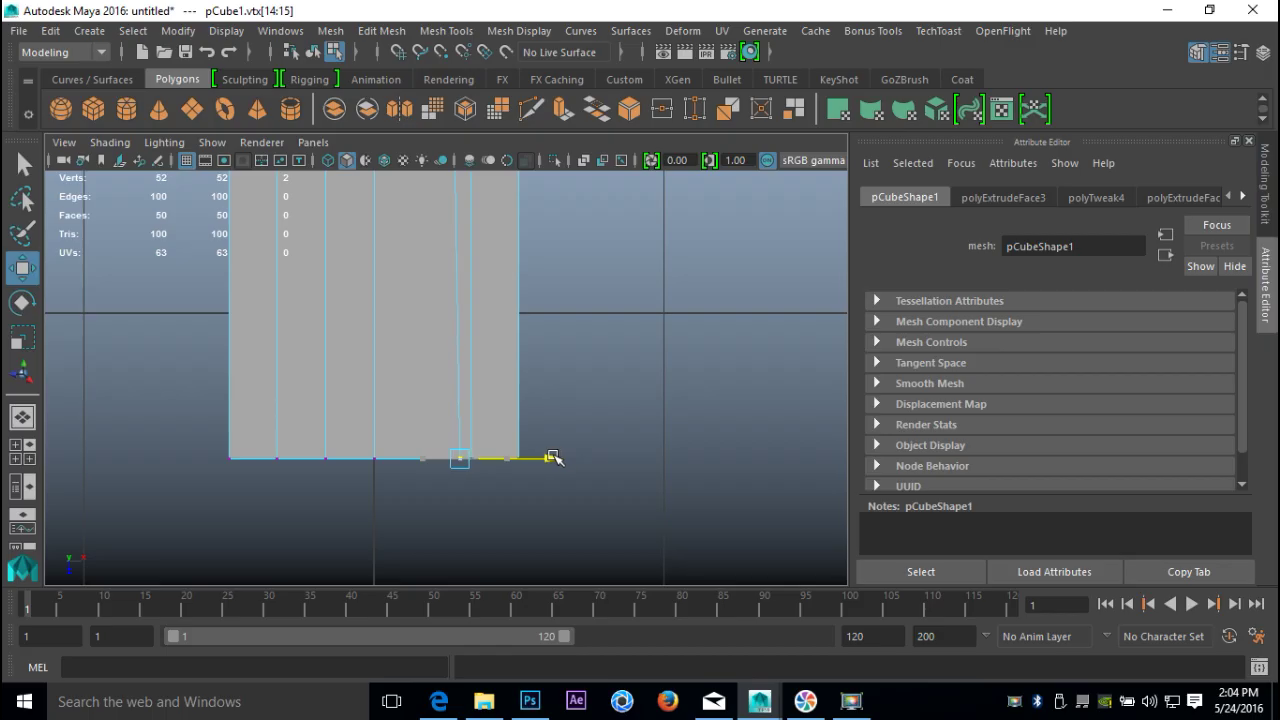
click(22, 451)
key(space)
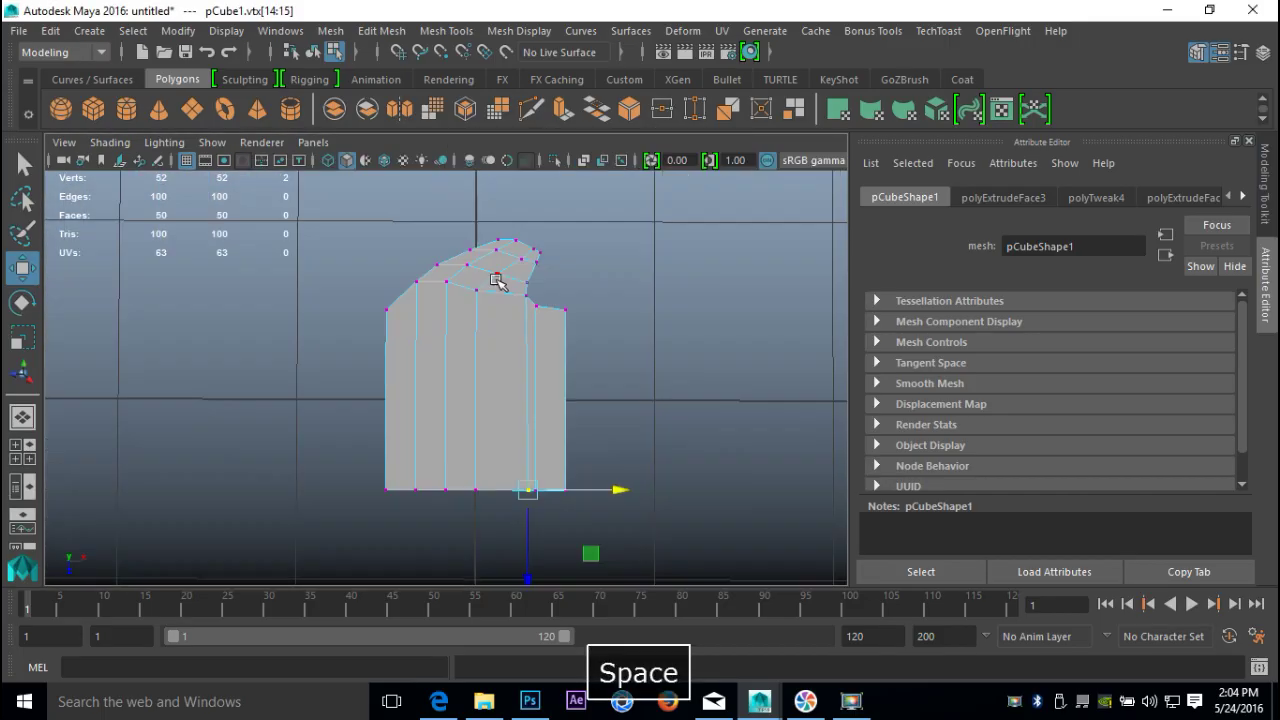
- Create a second polygon cube and move it away from the blade outline
click(93, 109)
drag(566, 397, 772, 425)
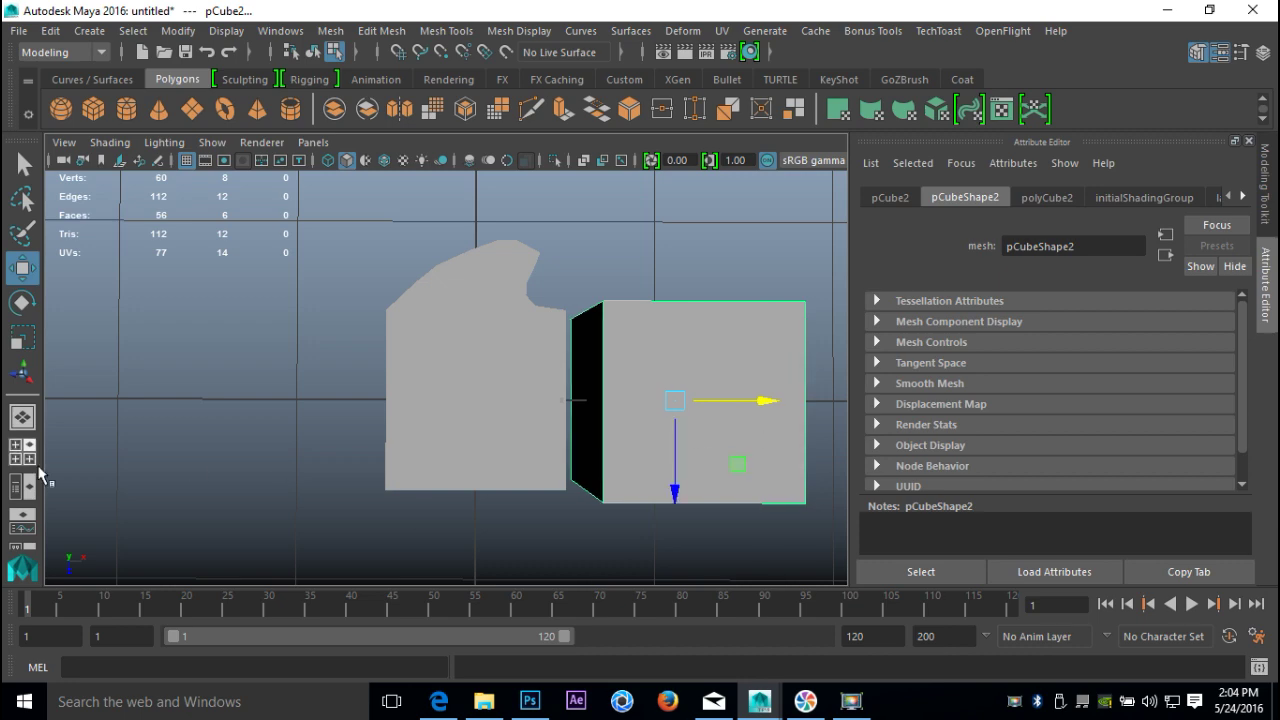
click(22, 451)
key(space)
alt+drag(514, 451, 474, 357)
- Scale pCube2 down in Y and X into a thin bar and place it on the blade
key(r)
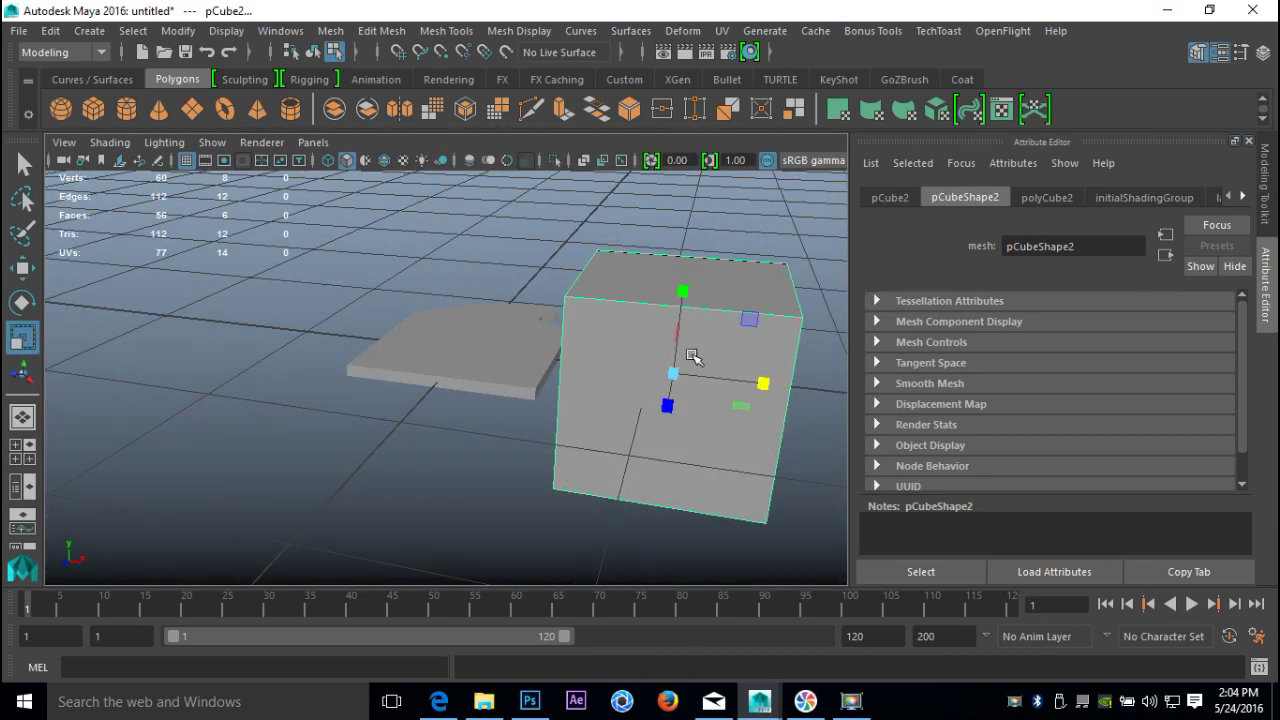
drag(683, 288, 686, 365)
drag(766, 380, 682, 381)
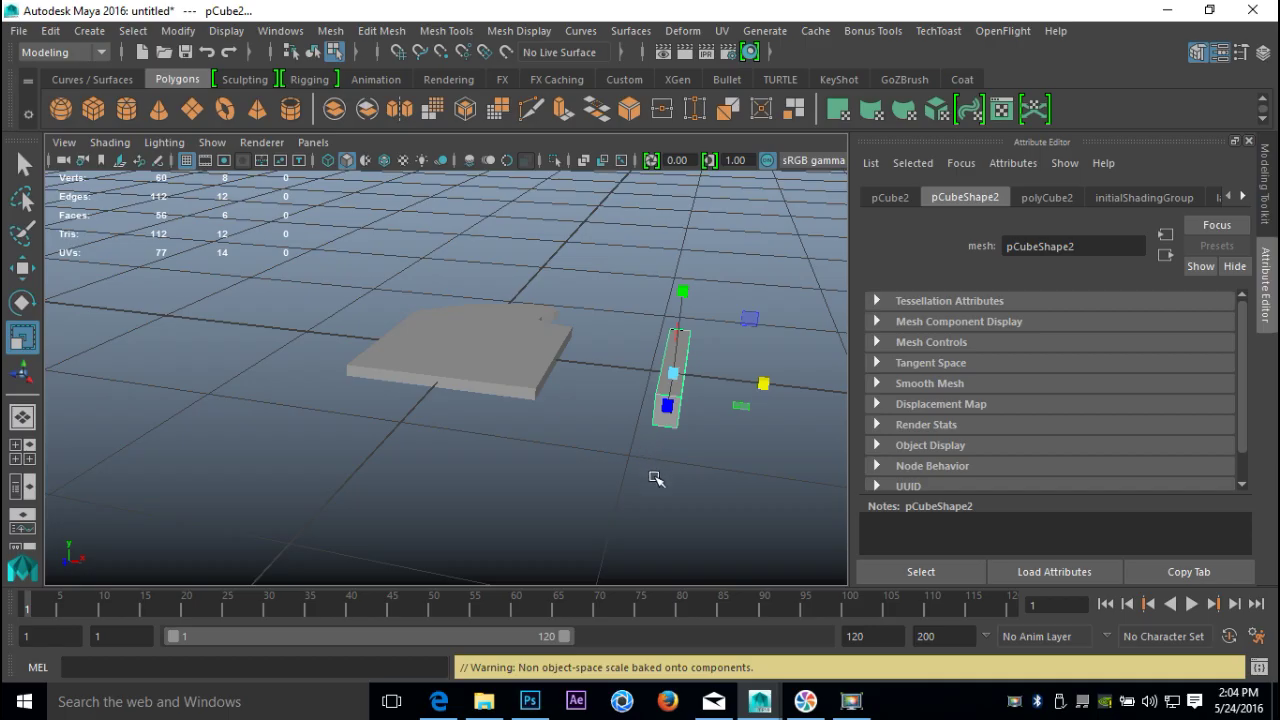
alt+drag(655, 478, 540, 535)
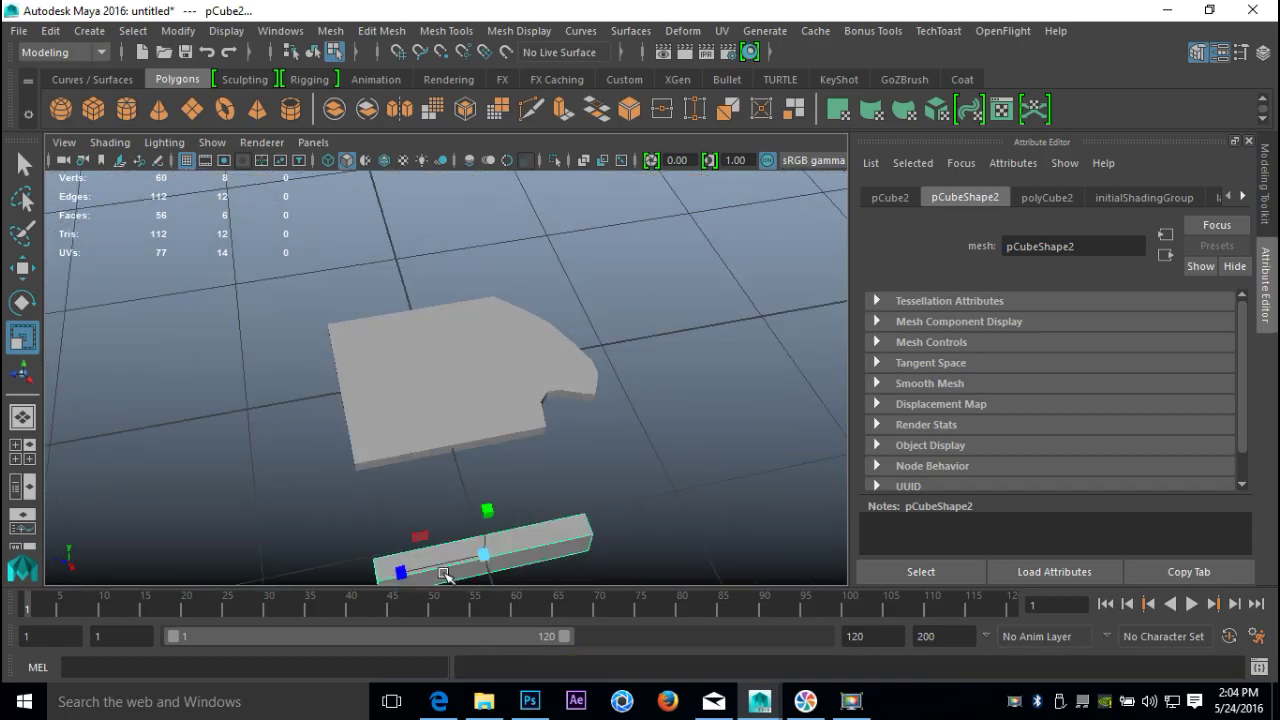
key(w)
drag(400, 572, 584, 514)
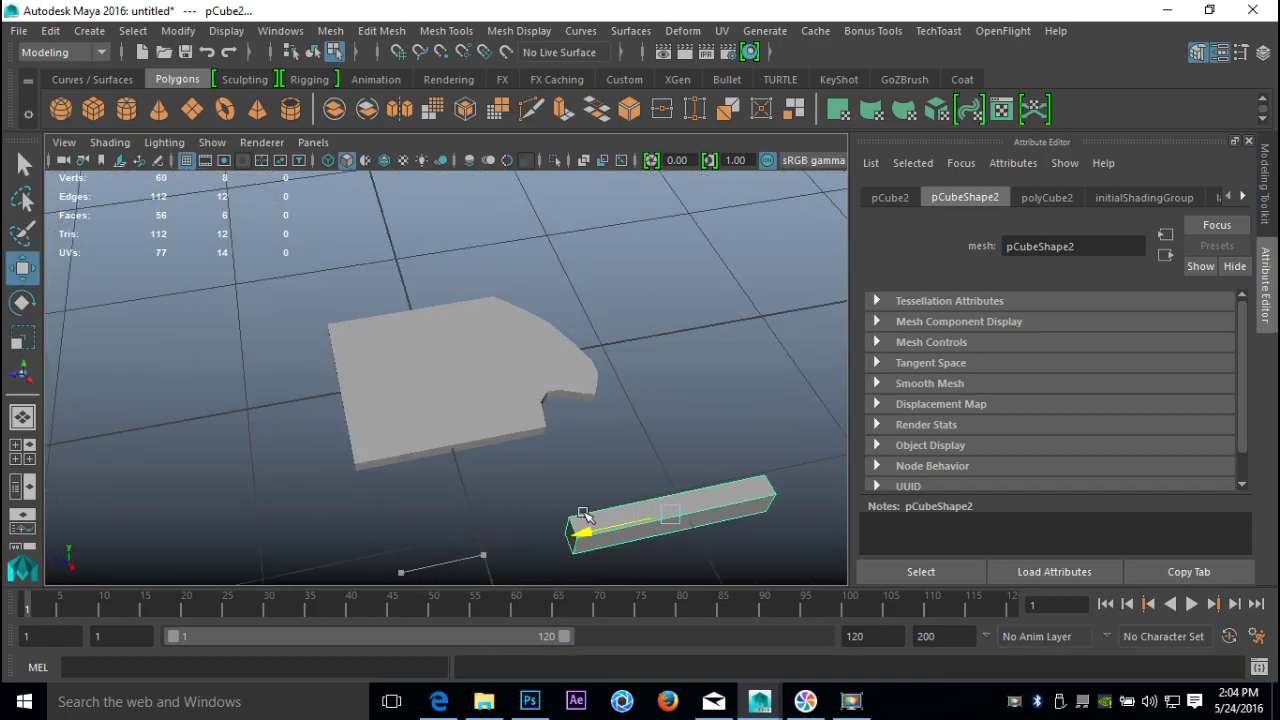
drag(692, 572, 636, 432)
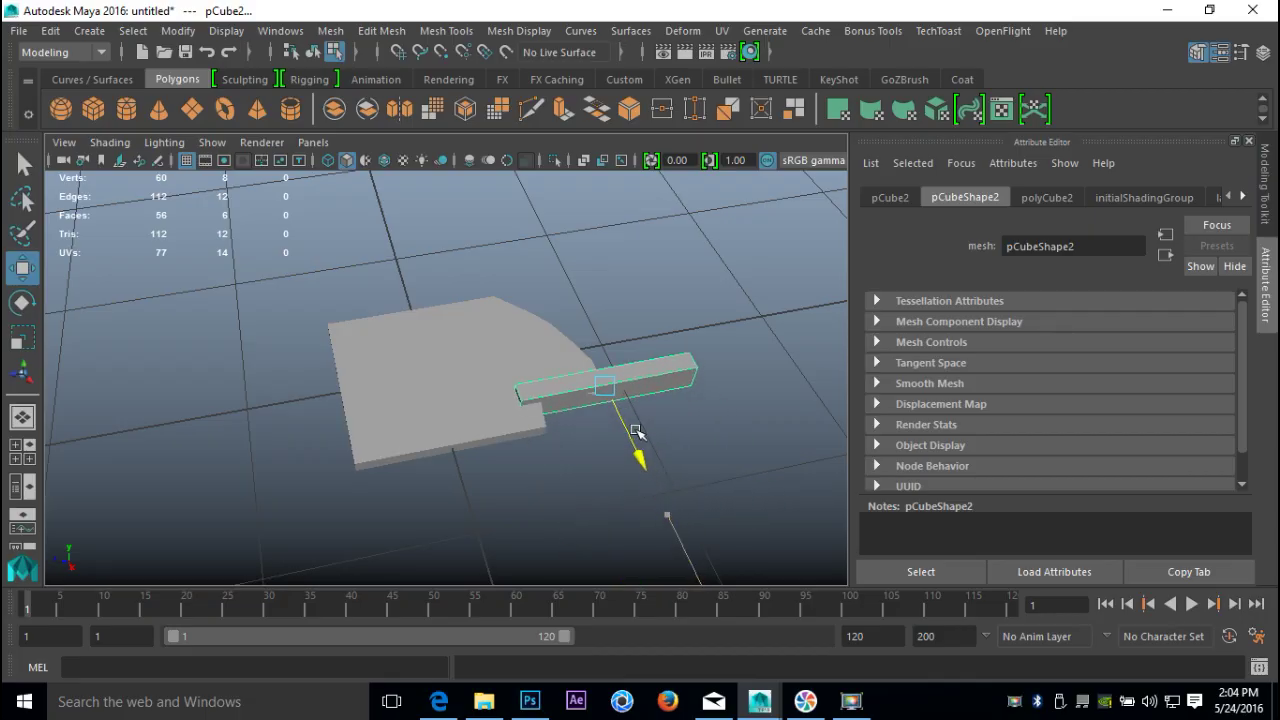
- In wireframe top view, tilt, shrink and move the bar toward the notch
key(space)
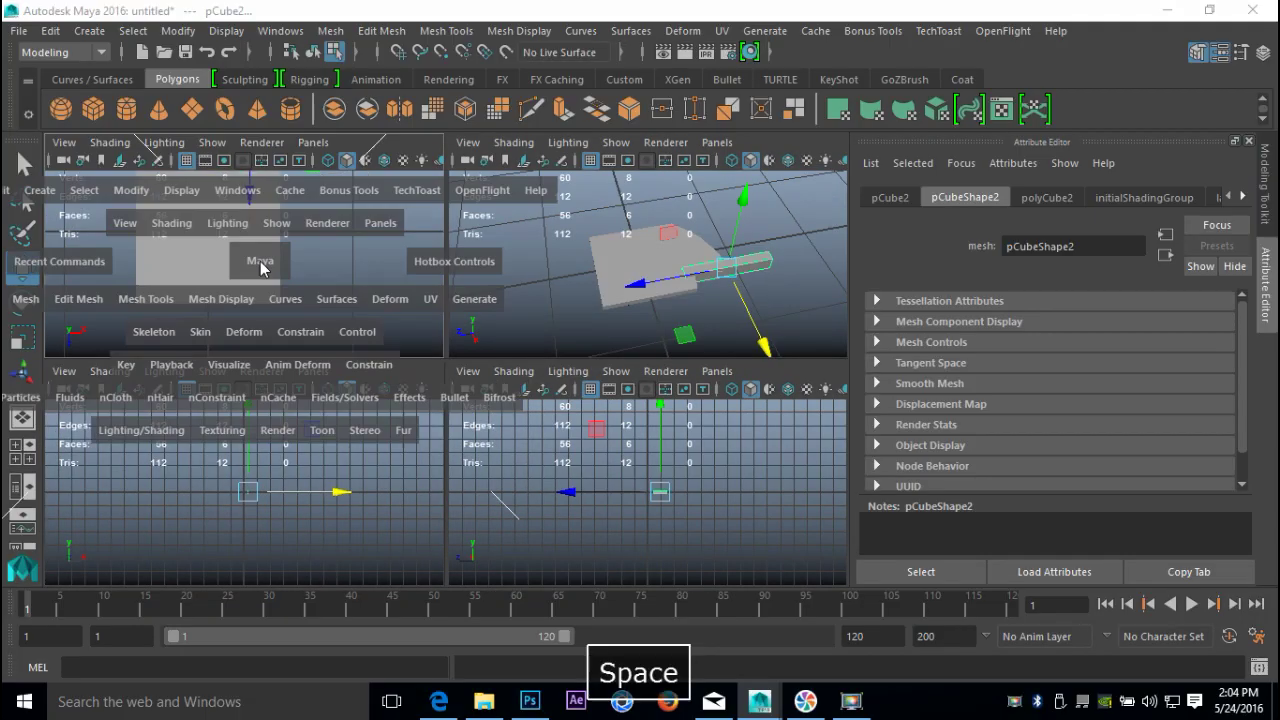
key(f)
scroll(368, 315, down, 5)
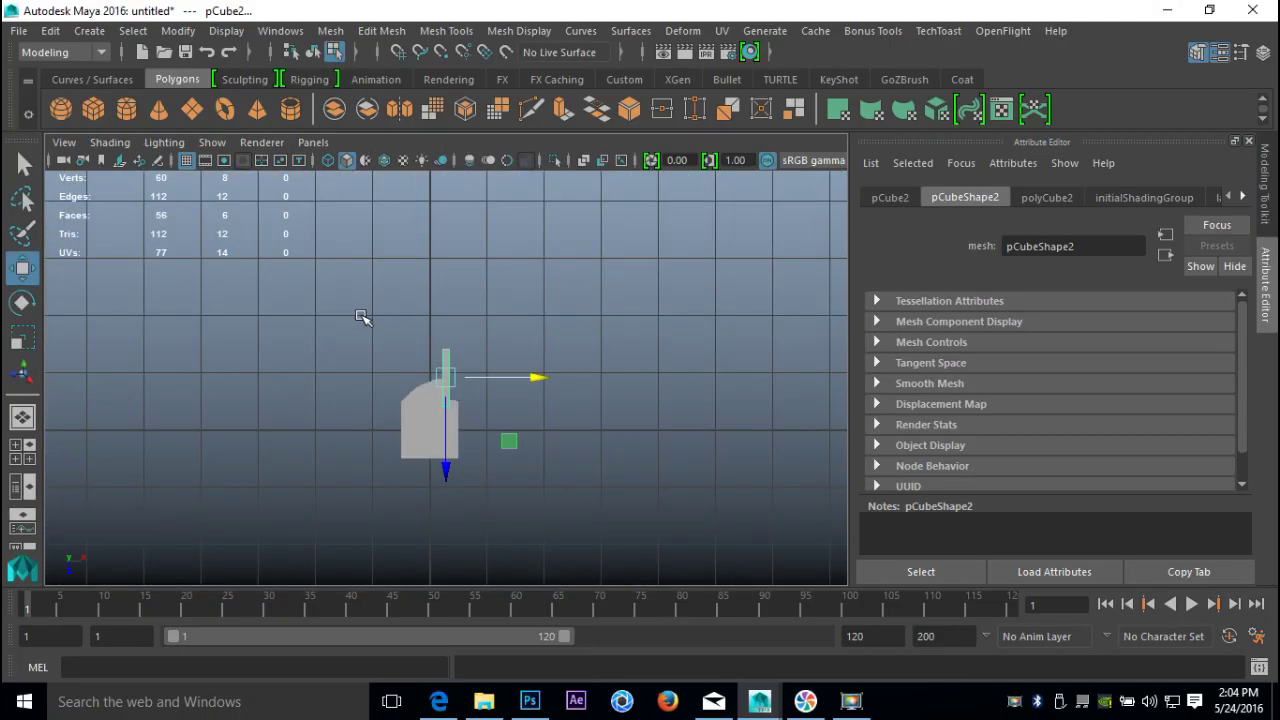
key(4)
scroll(560, 444, up, 5)
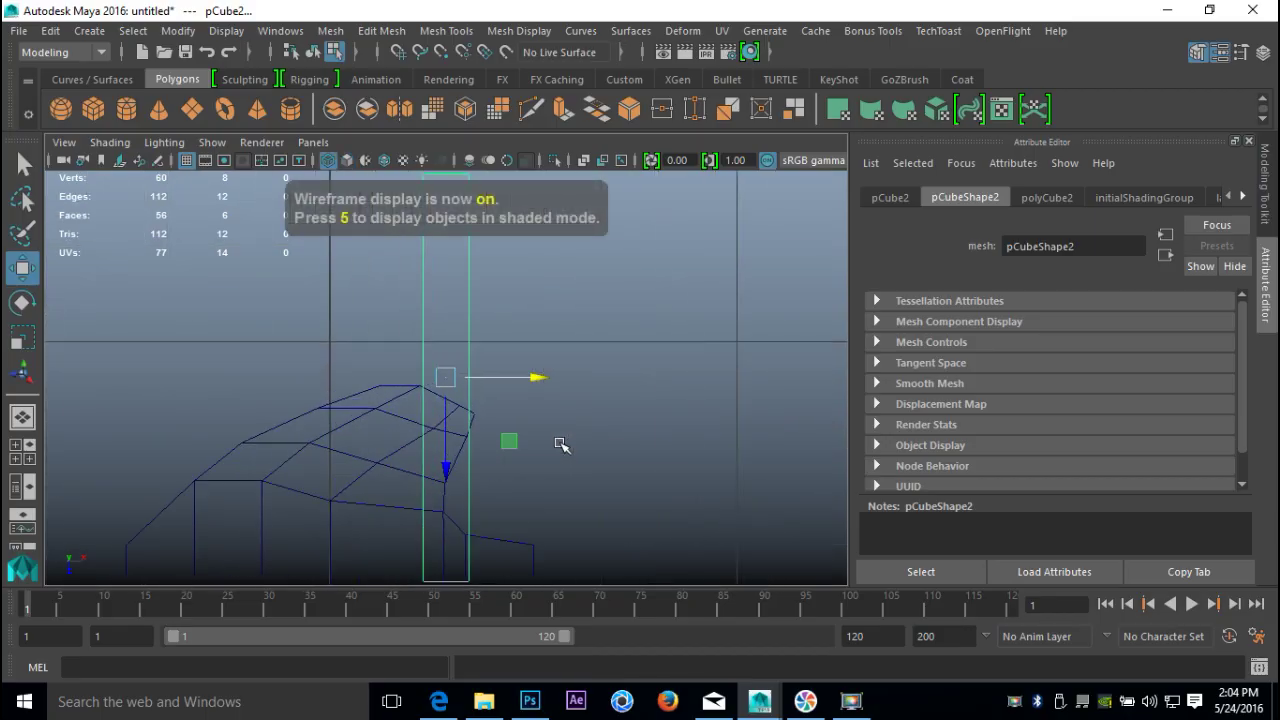
key(e)
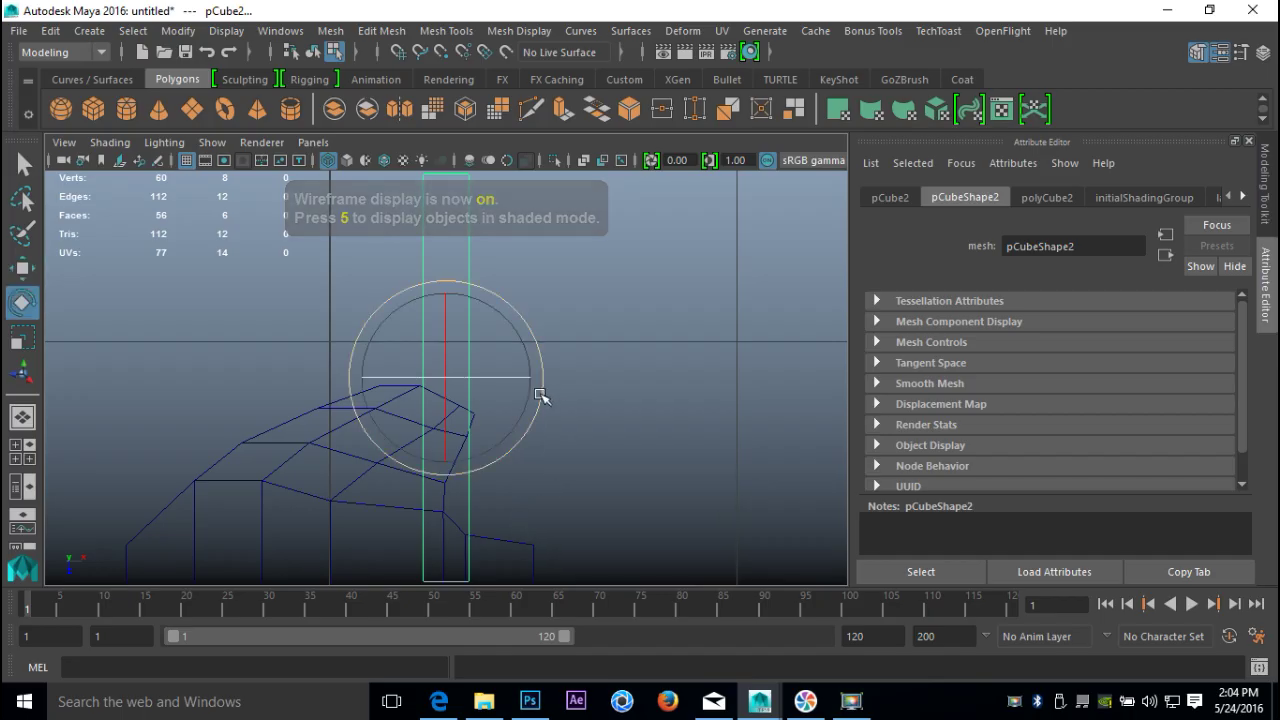
drag(537, 400, 530, 457)
key(r)
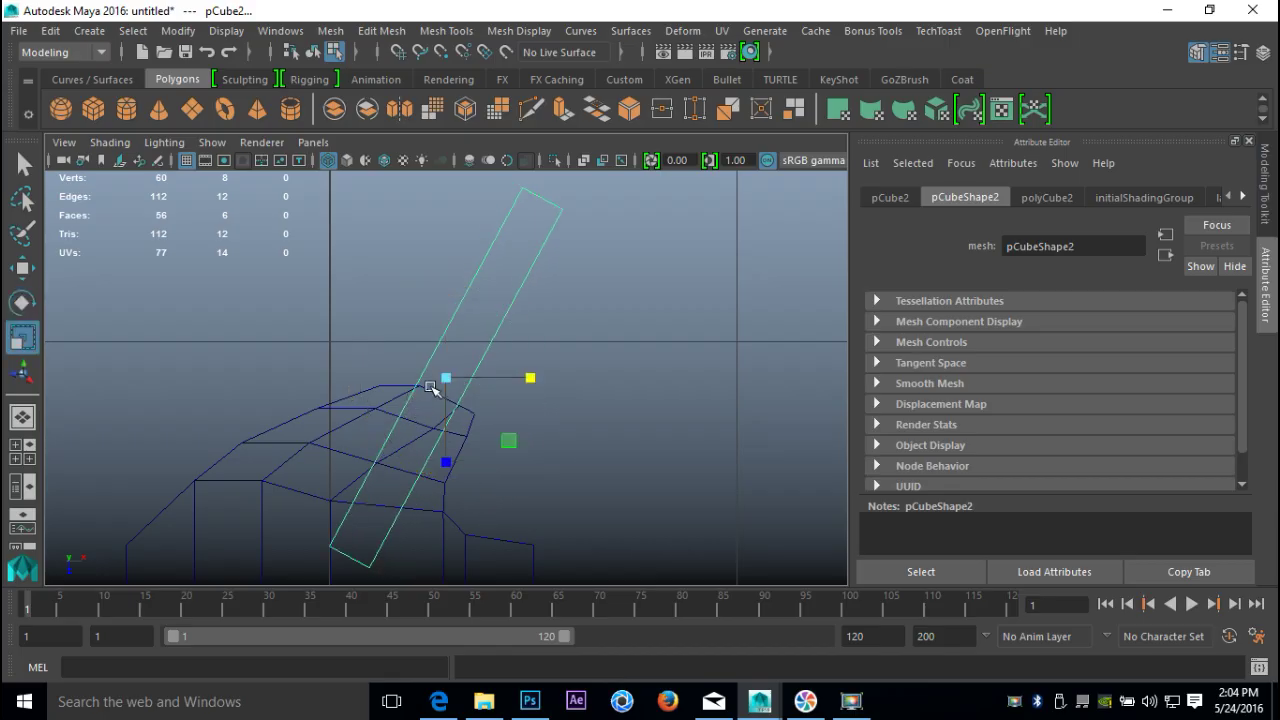
drag(444, 380, 314, 430)
key(w)
drag(447, 378, 498, 413)
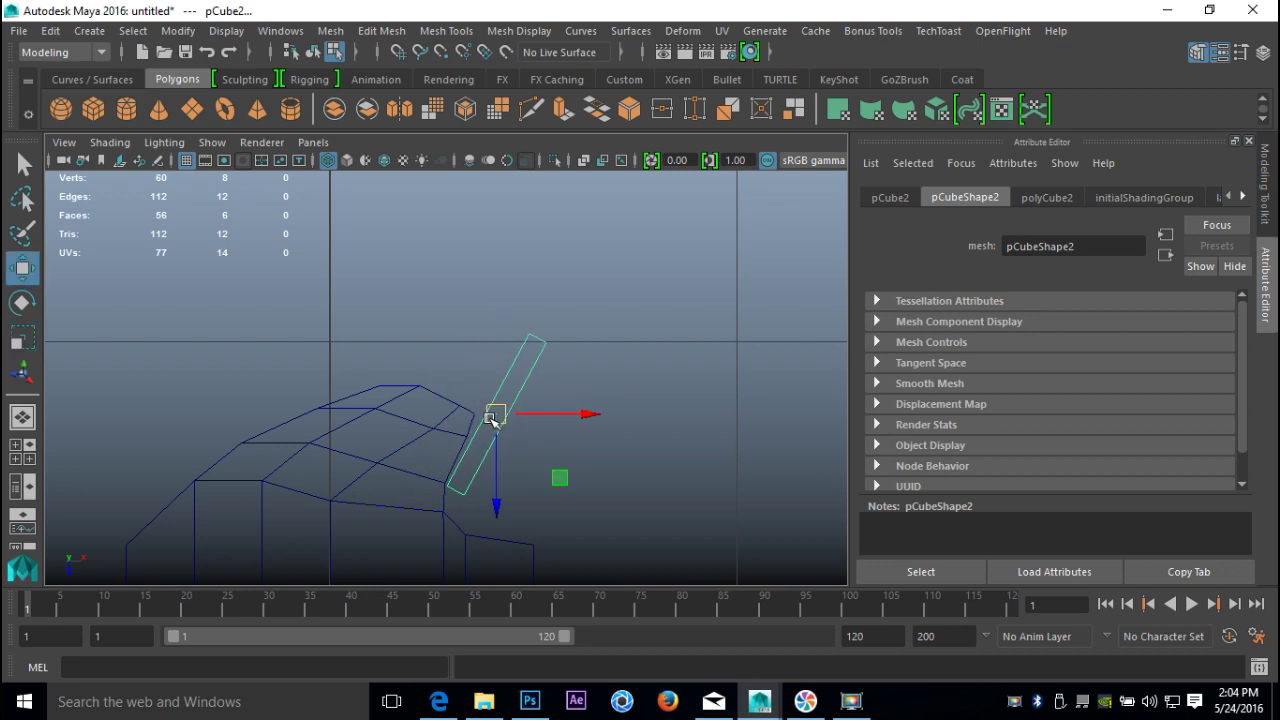
- Rotate the bar to match the notch's sloped edge and move it against that edge
scroll(490, 418, up, 3)
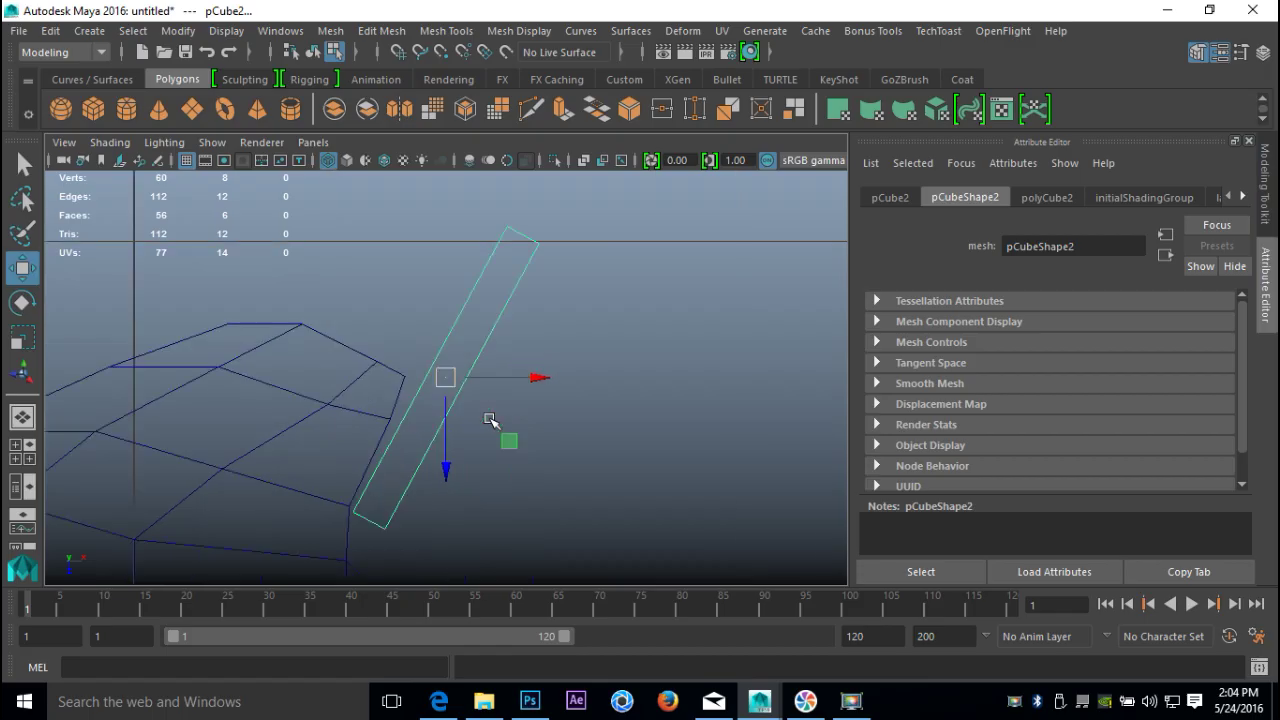
scroll(478, 435, up, 1)
alt+middle_drag(477, 437, 578, 323)
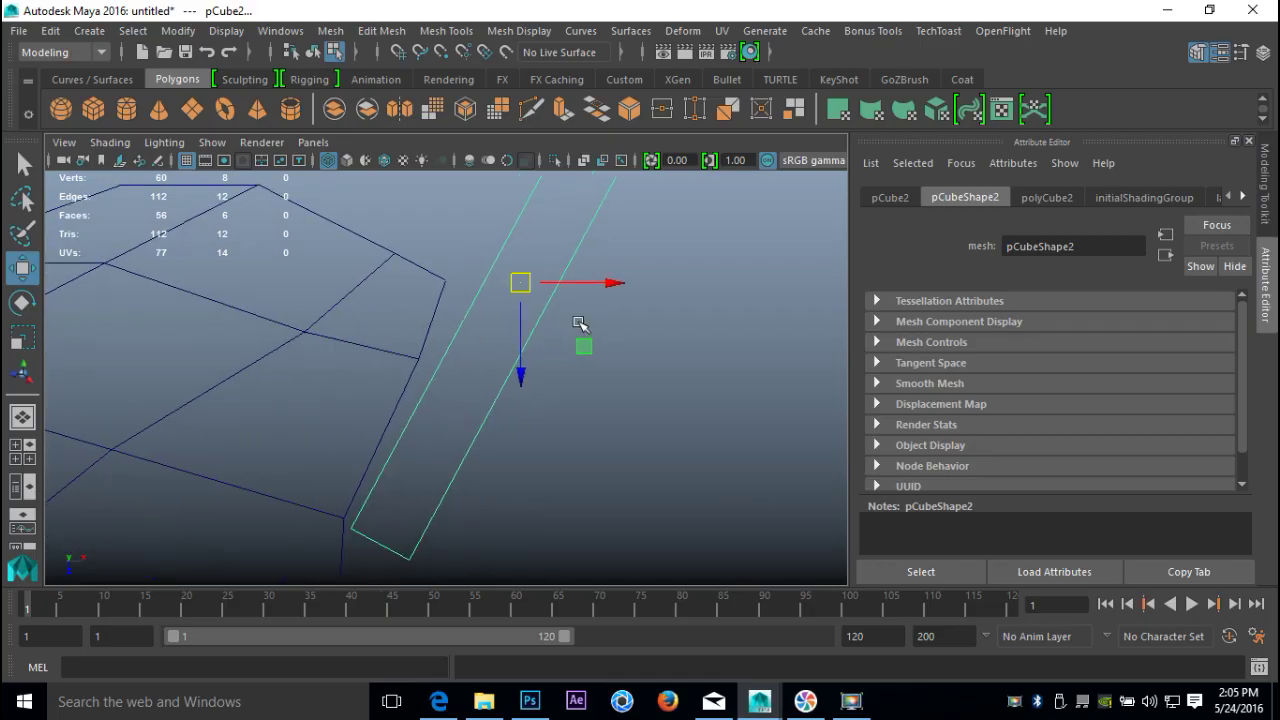
key(e)
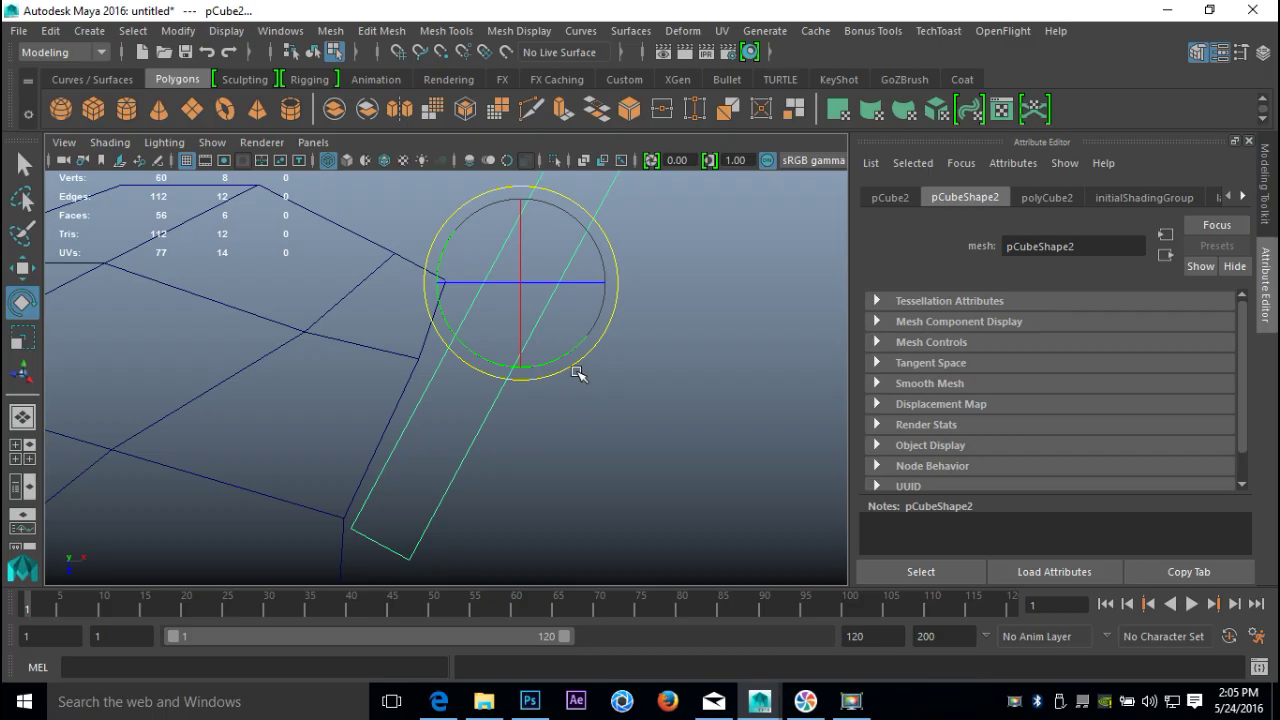
drag(571, 369, 580, 364)
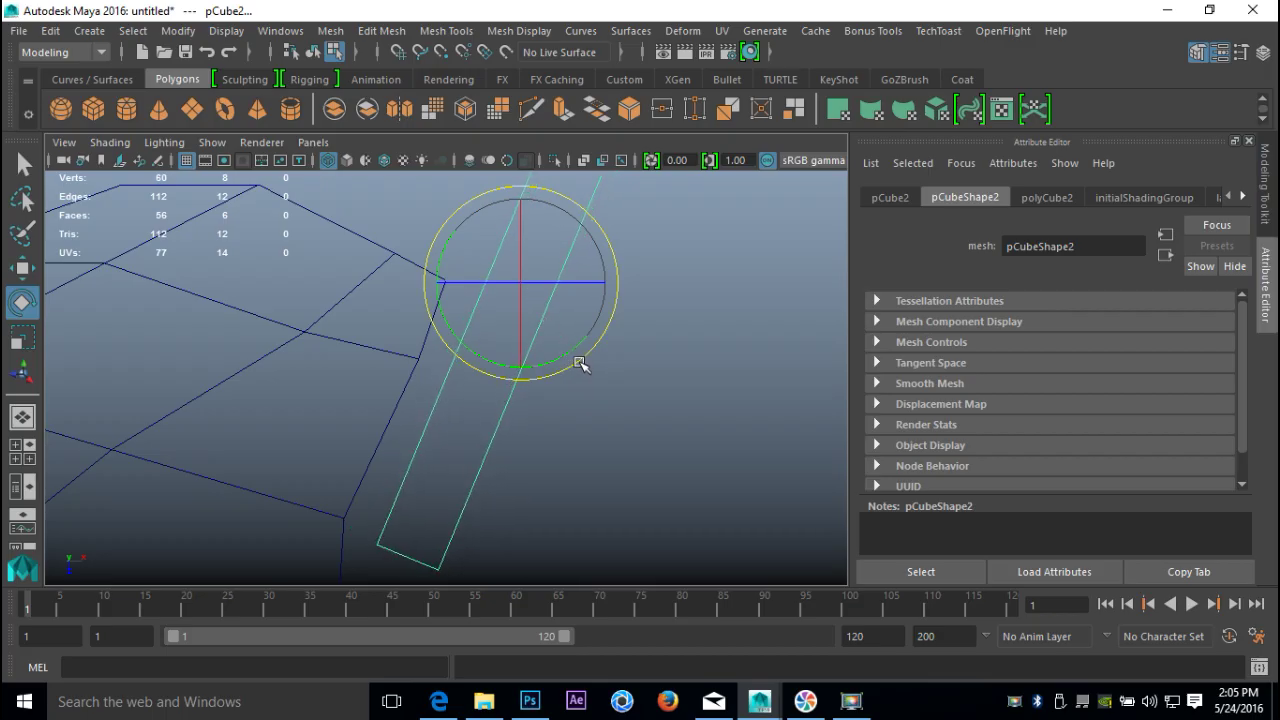
key(w)
drag(520, 282, 488, 259)
- Select the blade's notch corner vertices and nudge them slightly left
right_drag(410, 262, 330, 212)
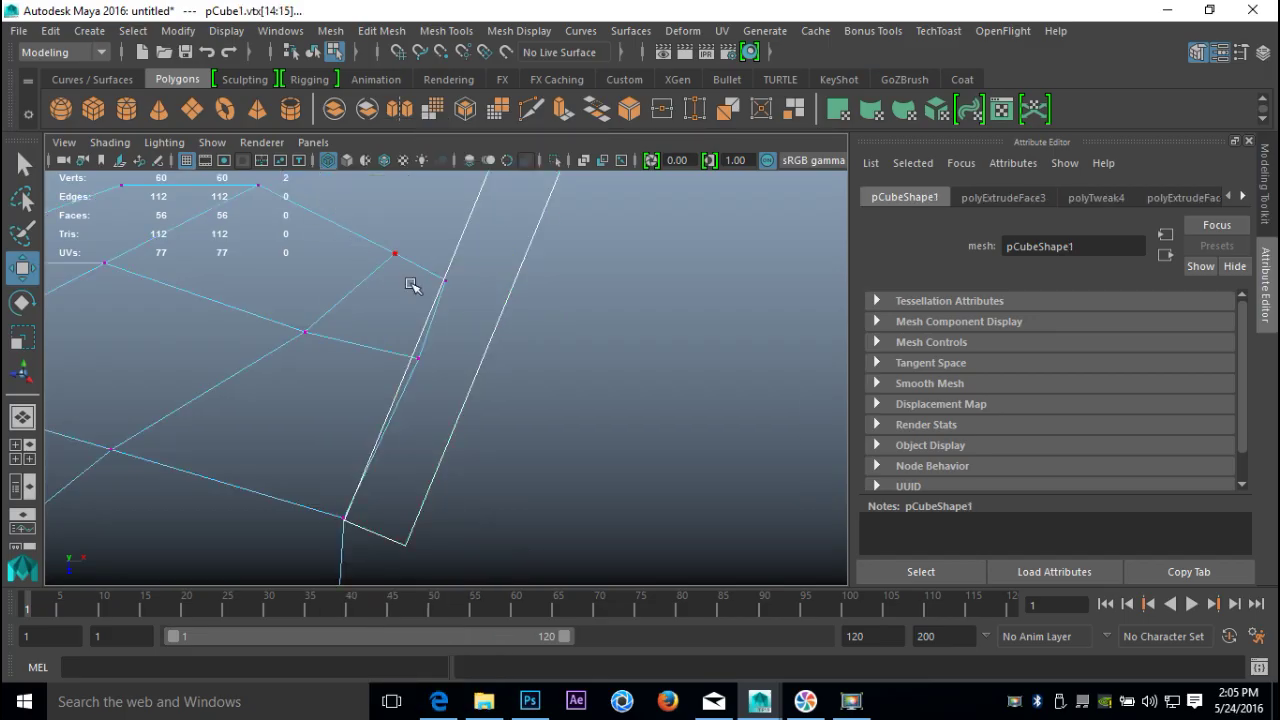
drag(434, 263, 478, 318)
drag(537, 284, 532, 284)
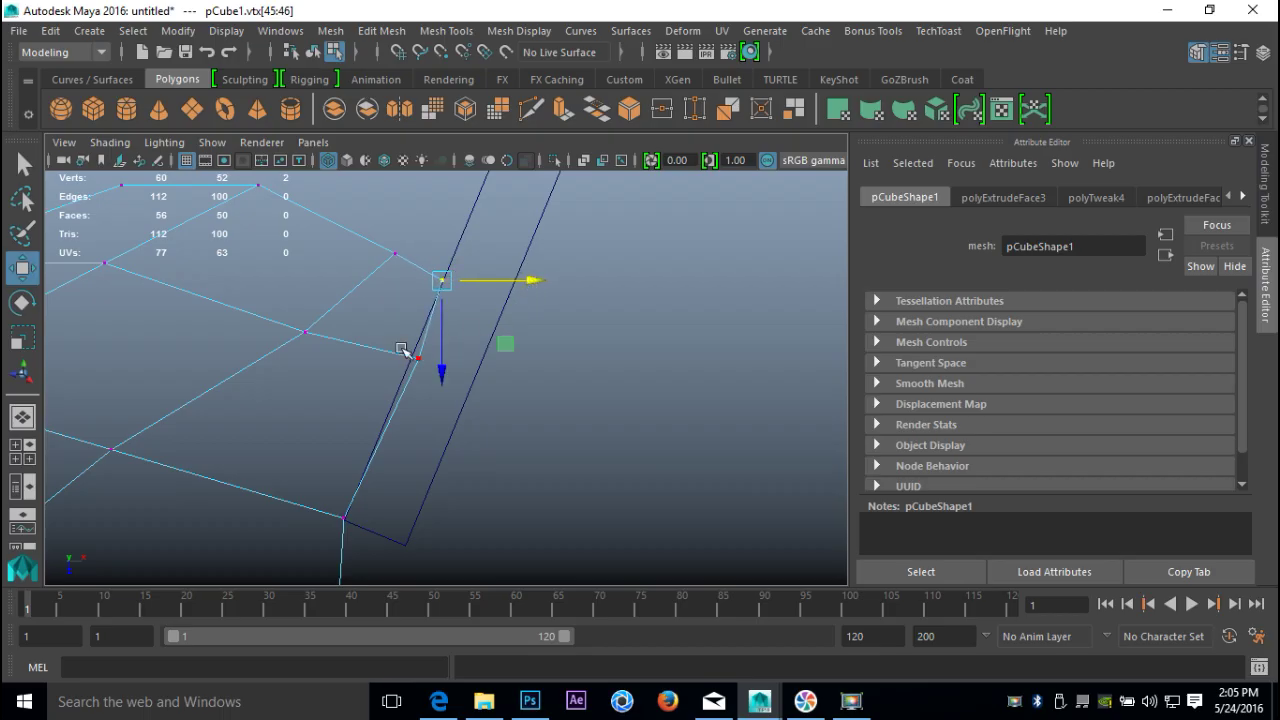
drag(397, 340, 502, 362)
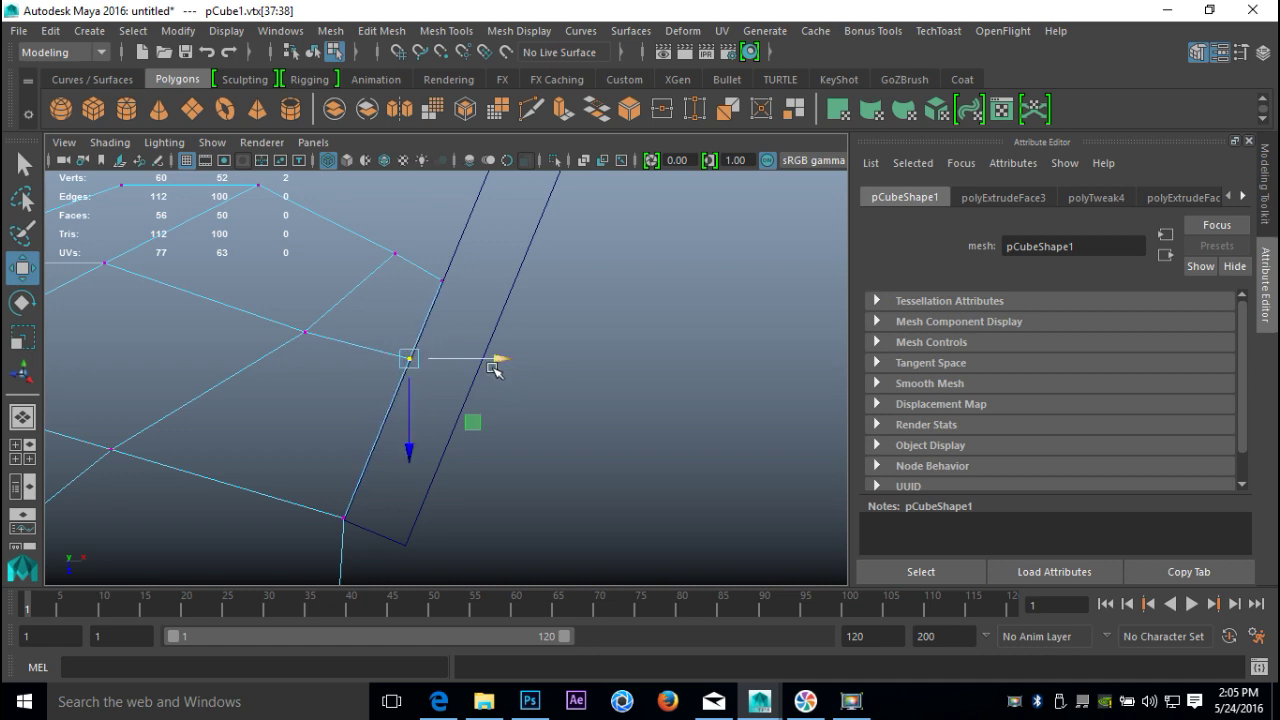
- Enter vertex mode on pCube2 and select the four vertices at the bar's end
key(space)
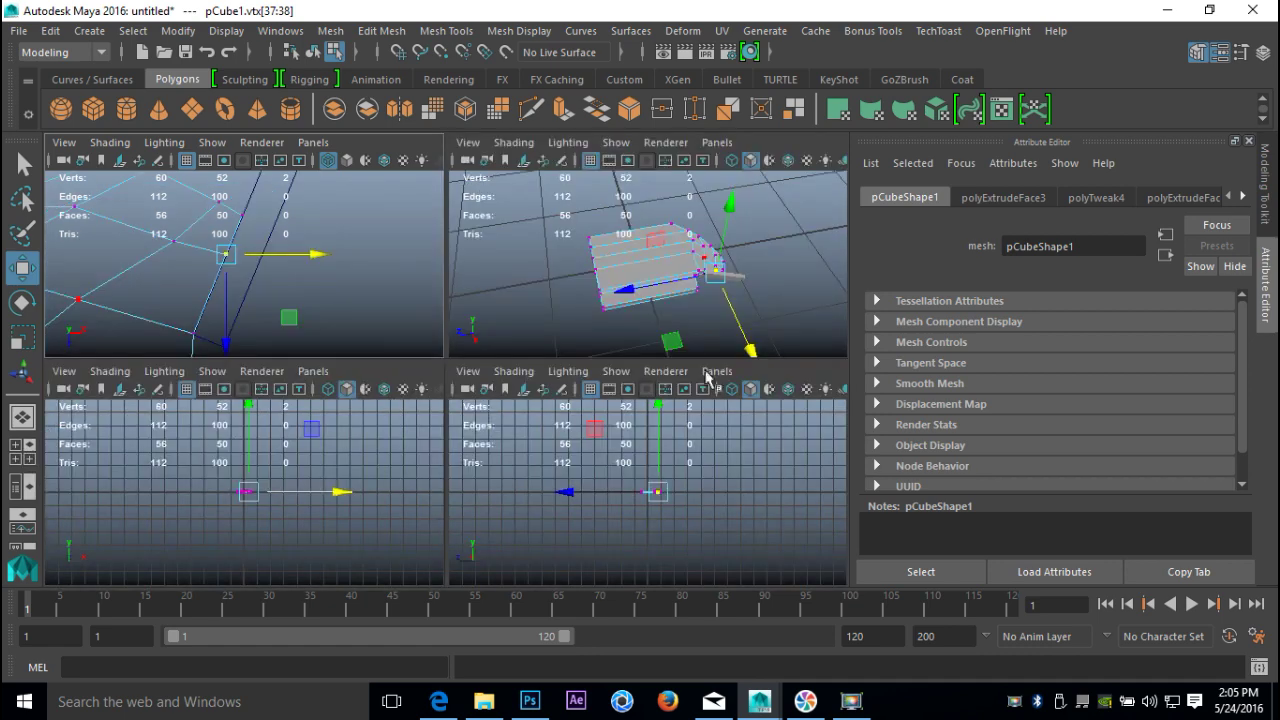
key(space)
alt+drag(470, 366, 530, 440)
alt+right_drag(530, 440, 460, 275)
click(490, 437)
drag(467, 410, 577, 545)
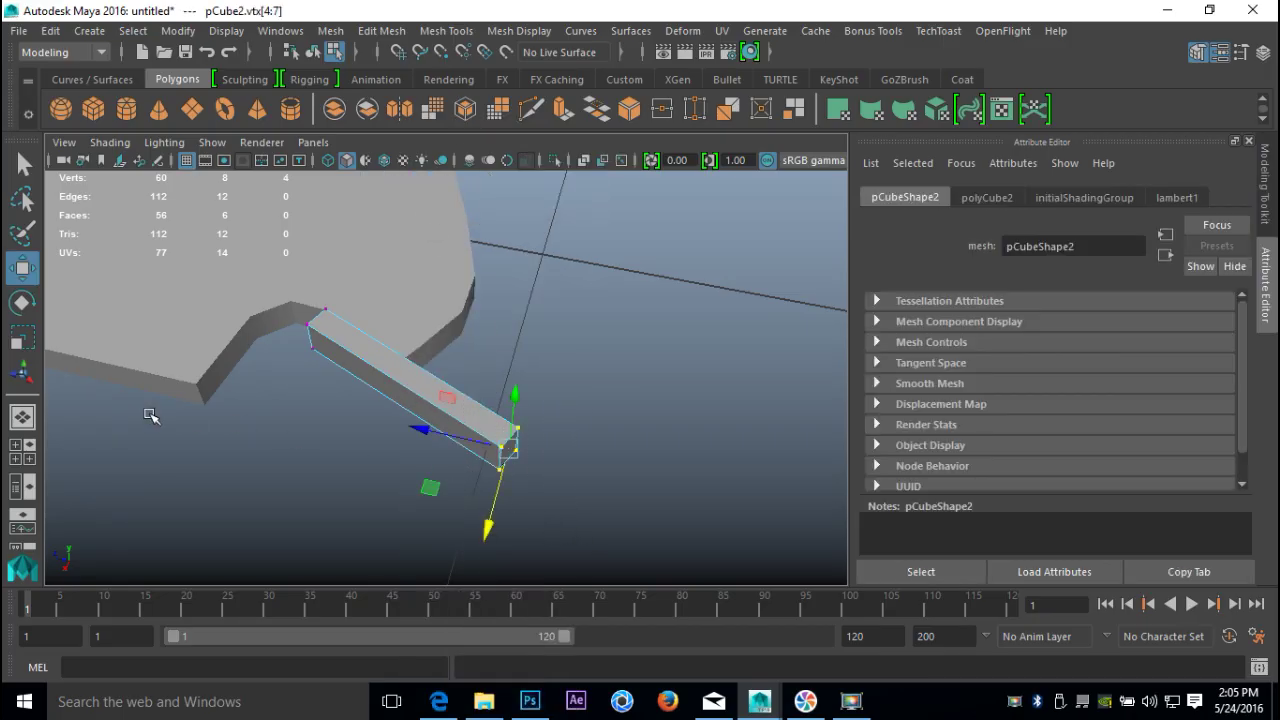
- Move the bar's end vertices onto the blade edge in the top view
click(22, 452)
key(space)
scroll(395, 290, down, 5)
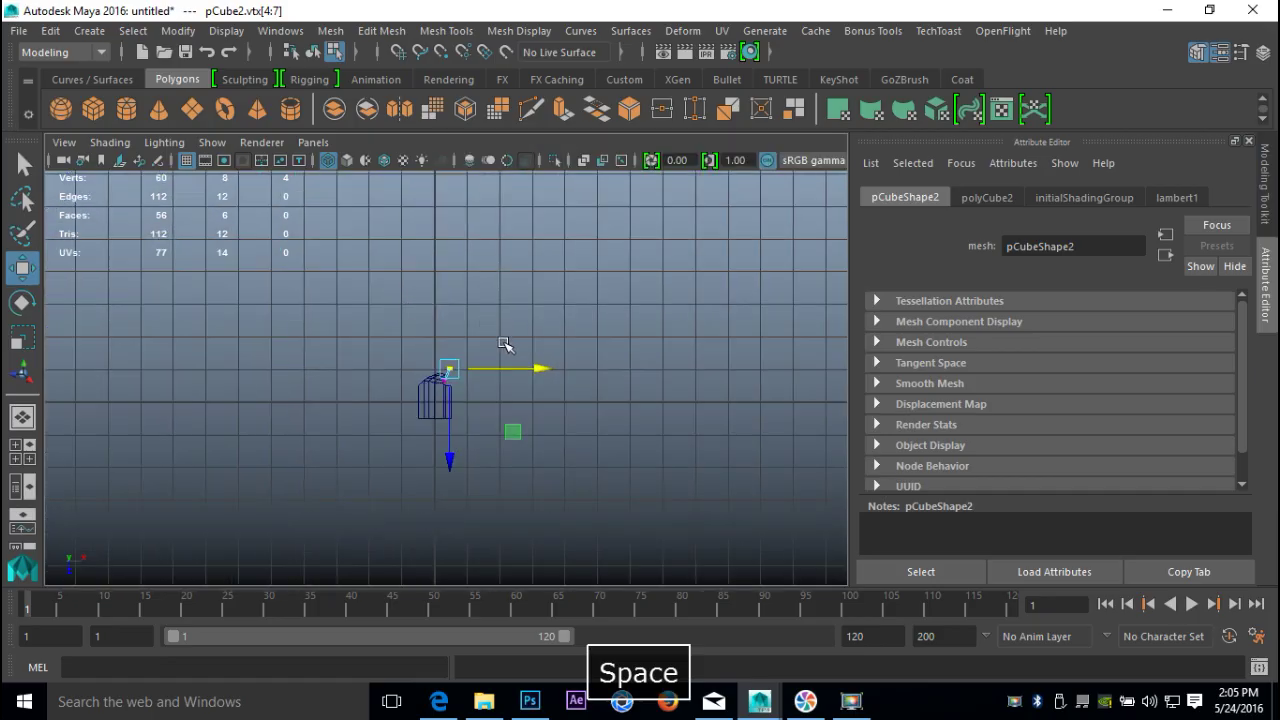
scroll(505, 350, up, 5)
drag(509, 213, 475, 299)
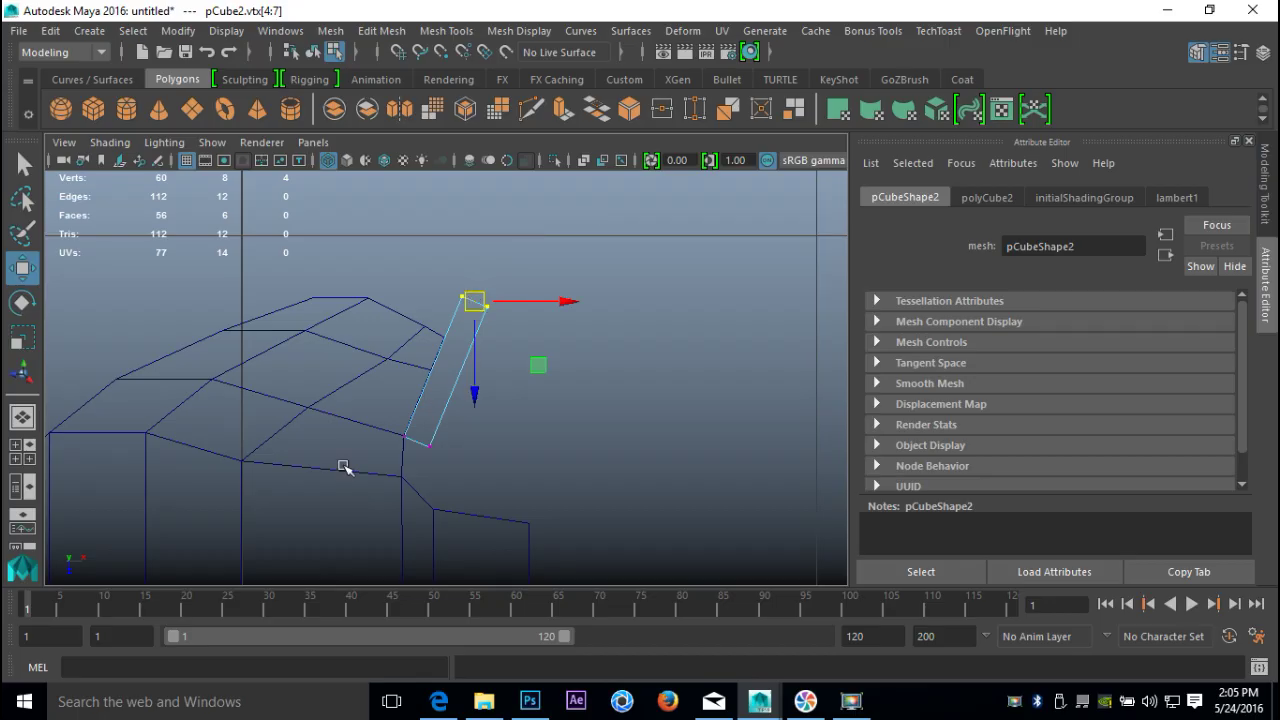
- Switch back to Object Mode through the marking menu
click(20, 458)
key(space)
scroll(477, 391, up, 3)
alt+drag(465, 438, 483, 508)
right_click(483, 508)
click(545, 237)
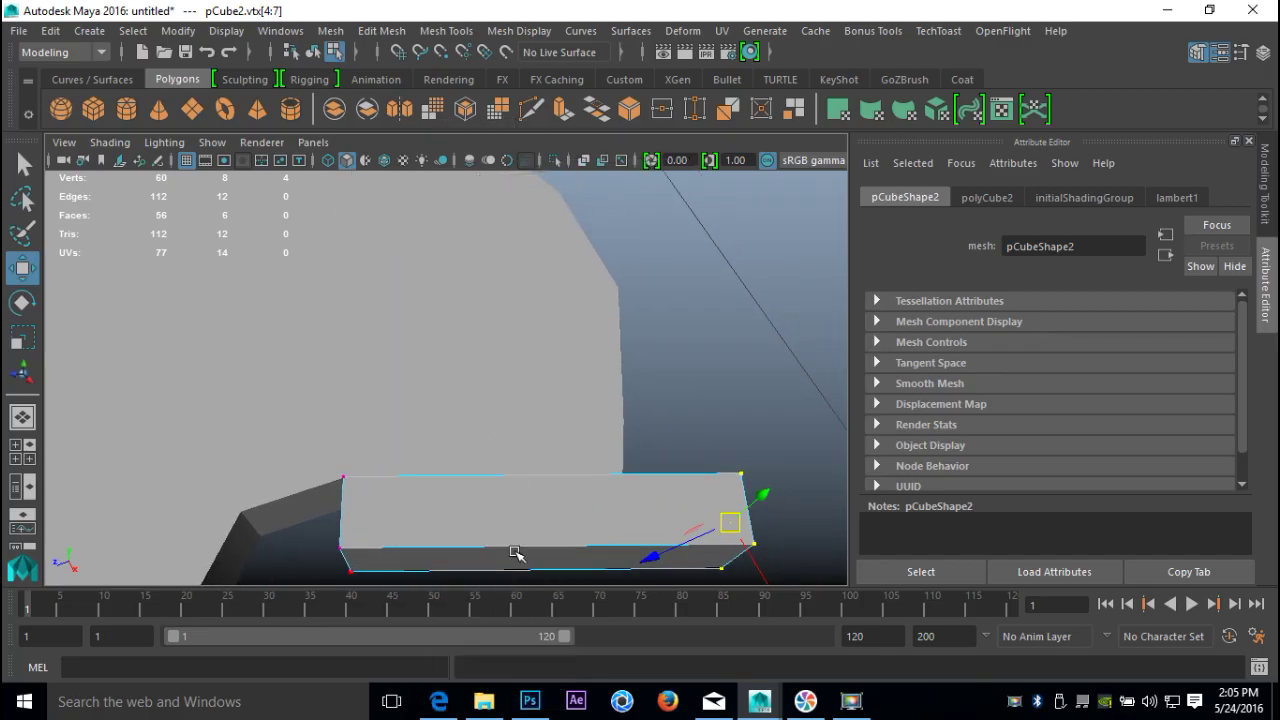
right_click(534, 506)
click(621, 153)
- Select pCube2 and scale it up in Y so it passes through the blade slab
click(566, 560)
alt+drag(566, 560, 529, 531)
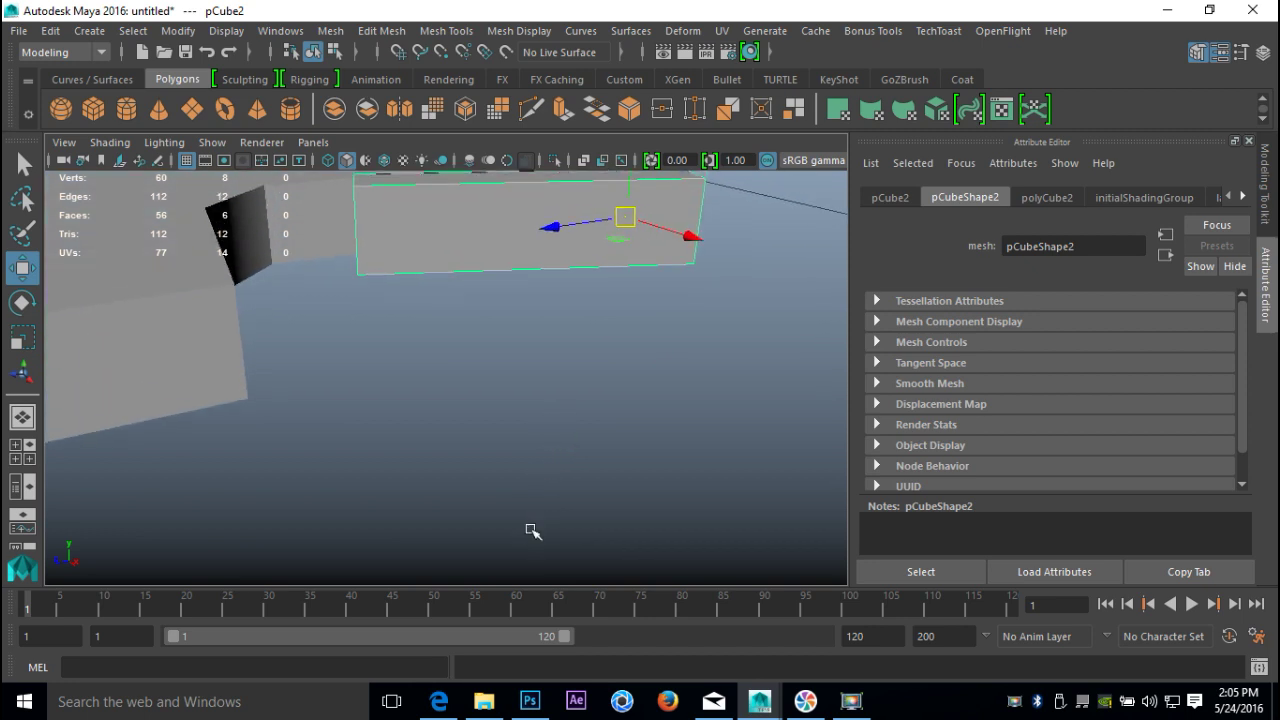
key(f)
key(r)
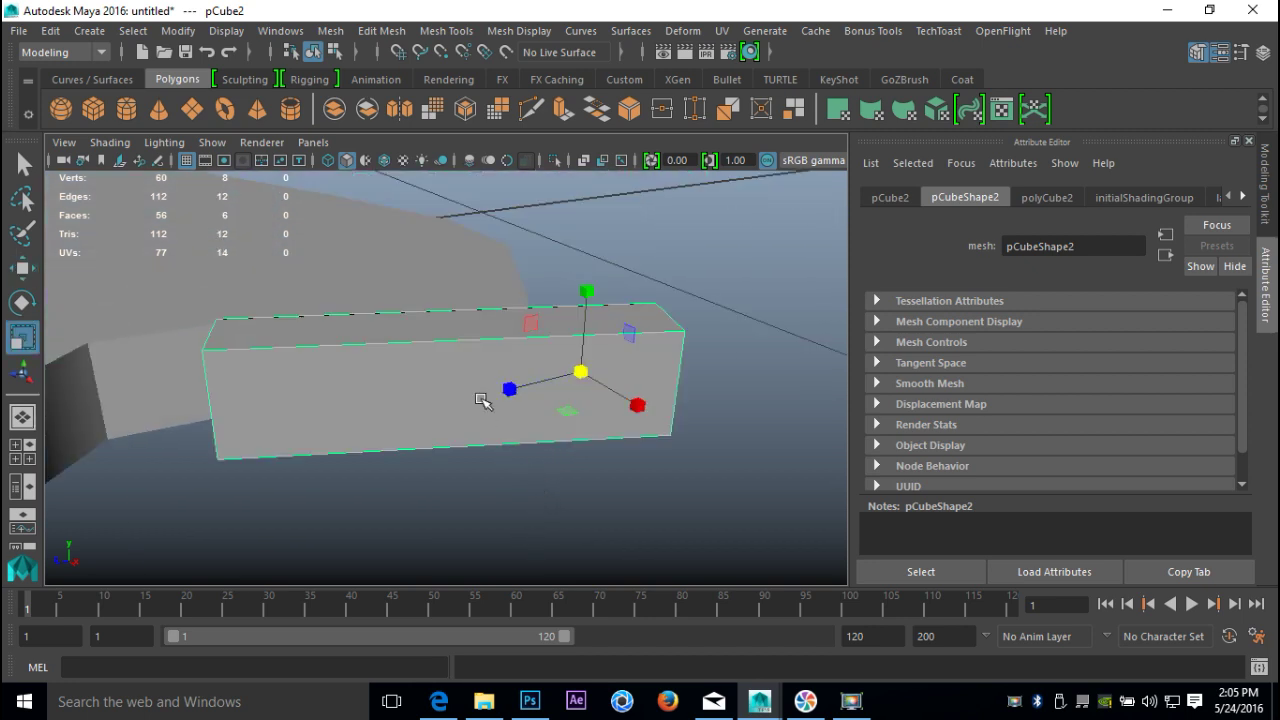
drag(587, 292, 587, 175)
scroll(586, 251, down, 5)
alt+drag(586, 251, 575, 473)
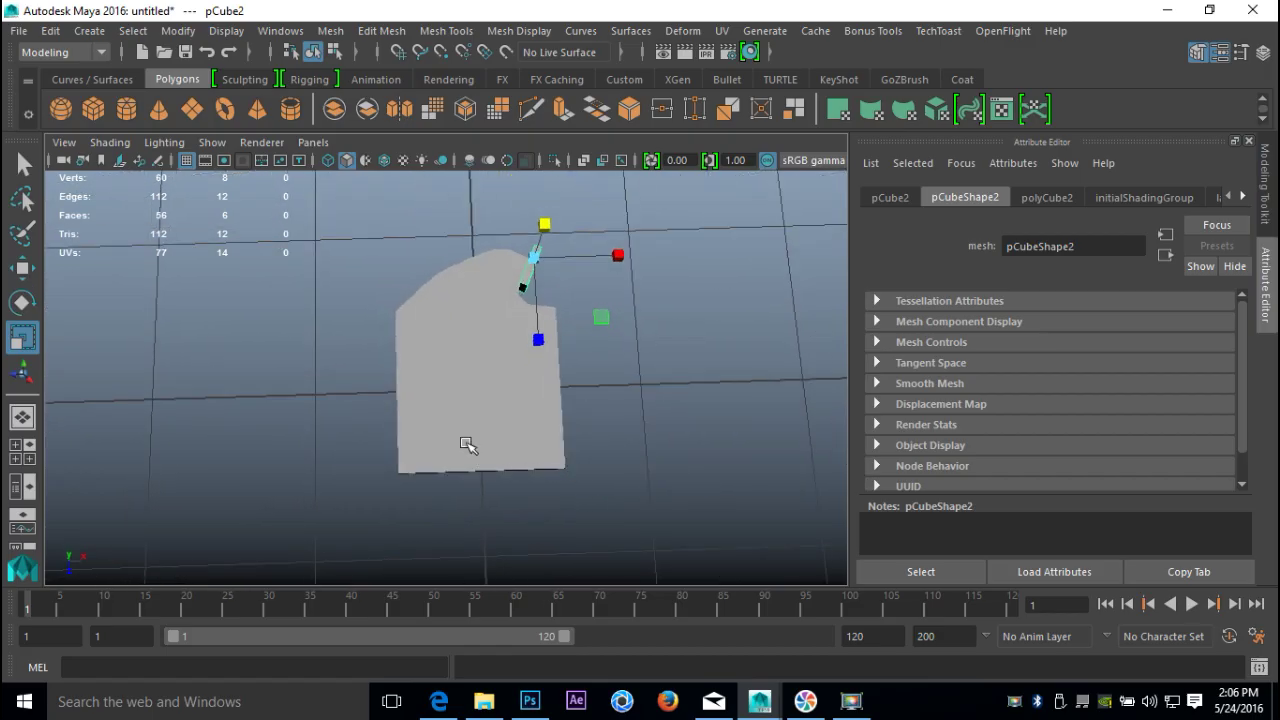
- Select the blade outline's bottom-edge vertices in vertex mode
click(467, 445)
right_drag(429, 186, 340, 182)
drag(320, 434, 693, 575)
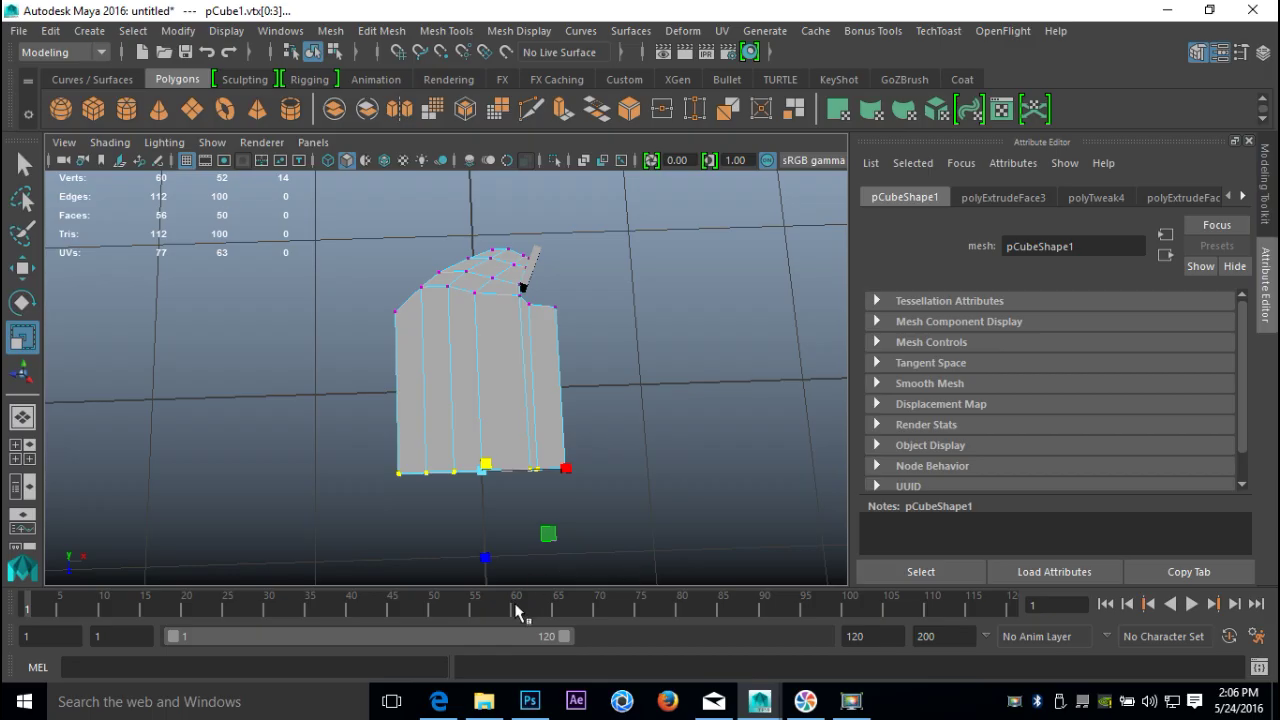
- Raise the tooth's bottom vertices toward the top and widen the outline's base
key(w)
drag(490, 560, 494, 482)
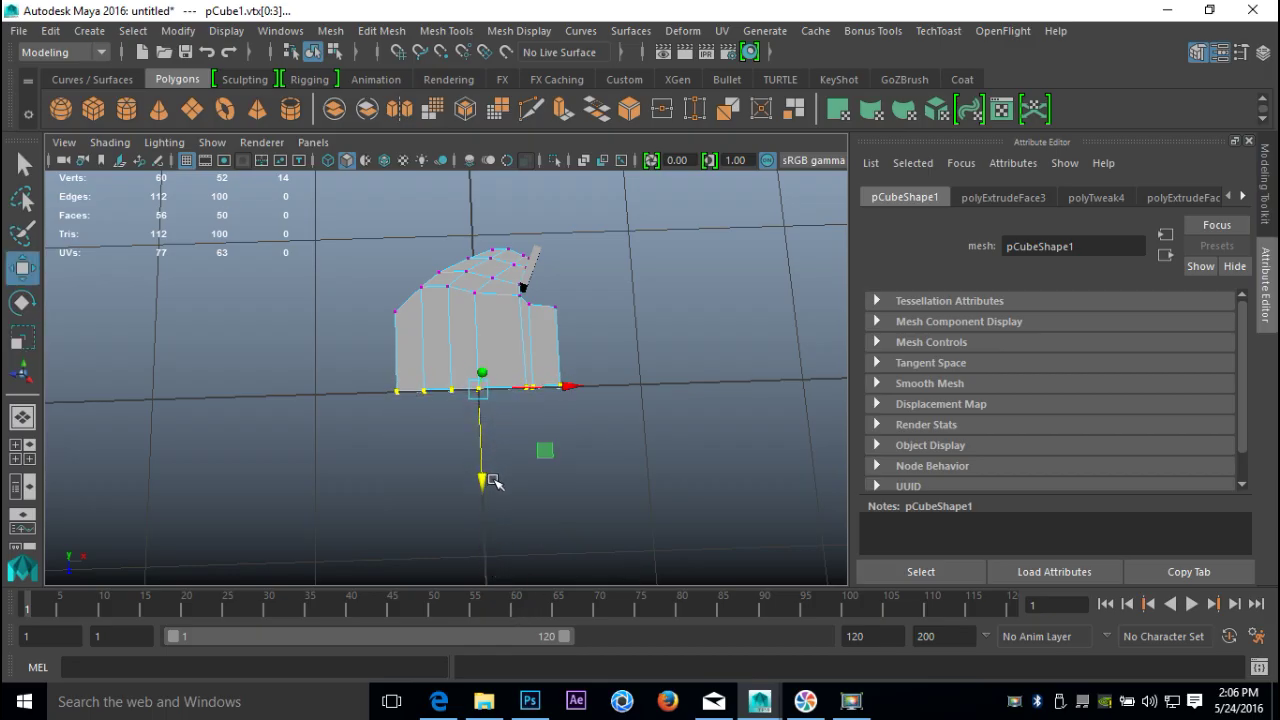
alt+drag(612, 471, 644, 499)
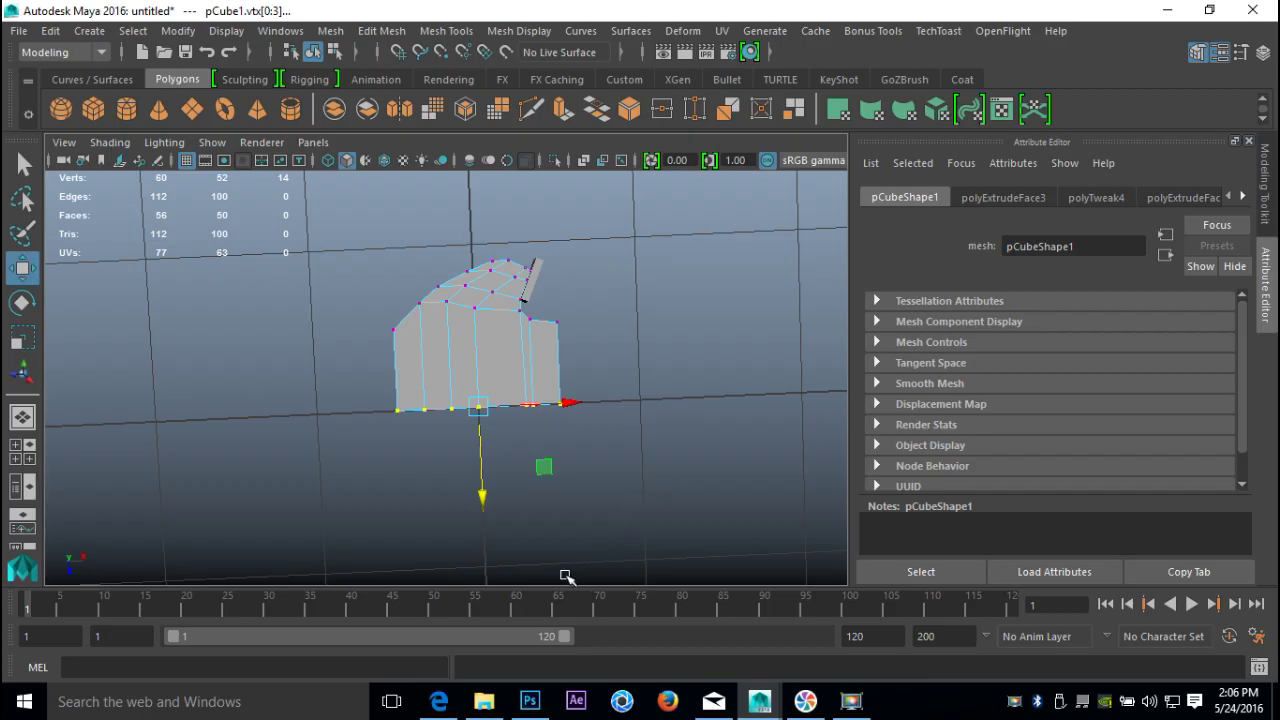
key(r)
drag(565, 403, 579, 408)
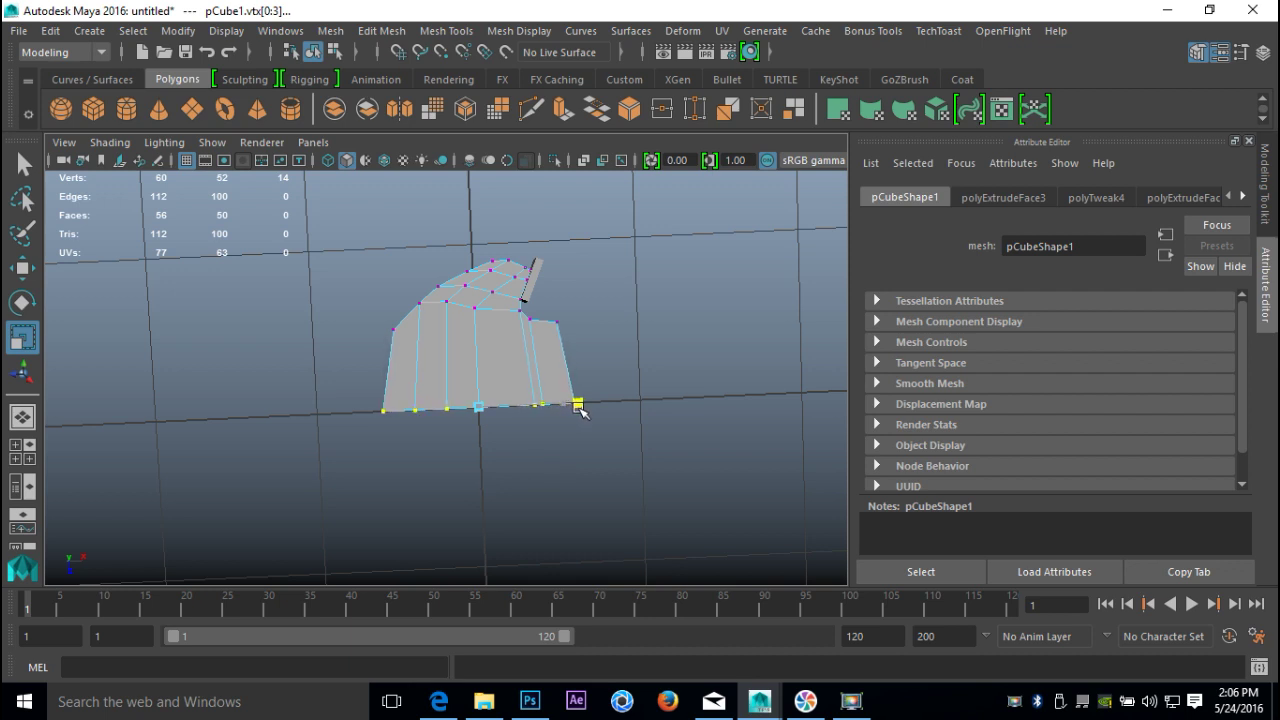
- Clear the vertex selection, switch to Object Mode and select pCube2
click(617, 491)
right_click(477, 330)
right_drag(495, 271, 560, 155)
drag(334, 236, 588, 488)
- Preview the tooth as a smoothed mesh, then return to the unsmoothed cage
key(3)
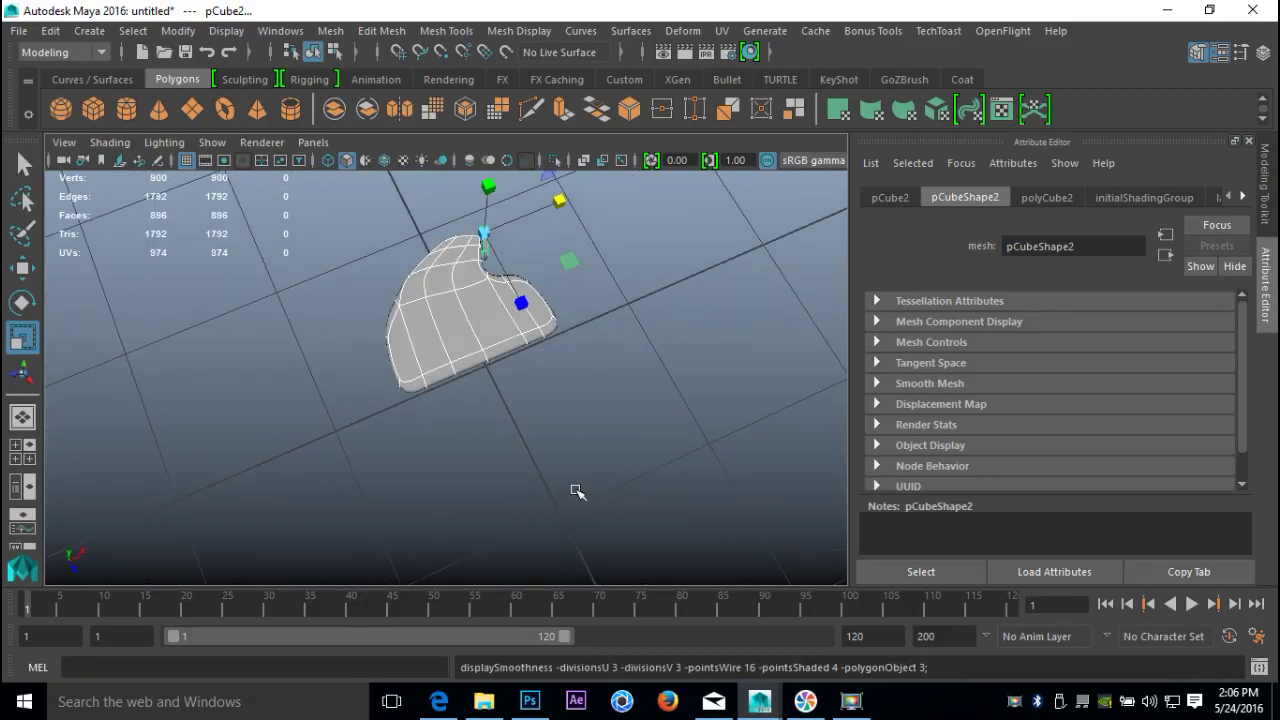
scroll(556, 486, up, 5)
alt+drag(480, 471, 668, 551)
key(1)
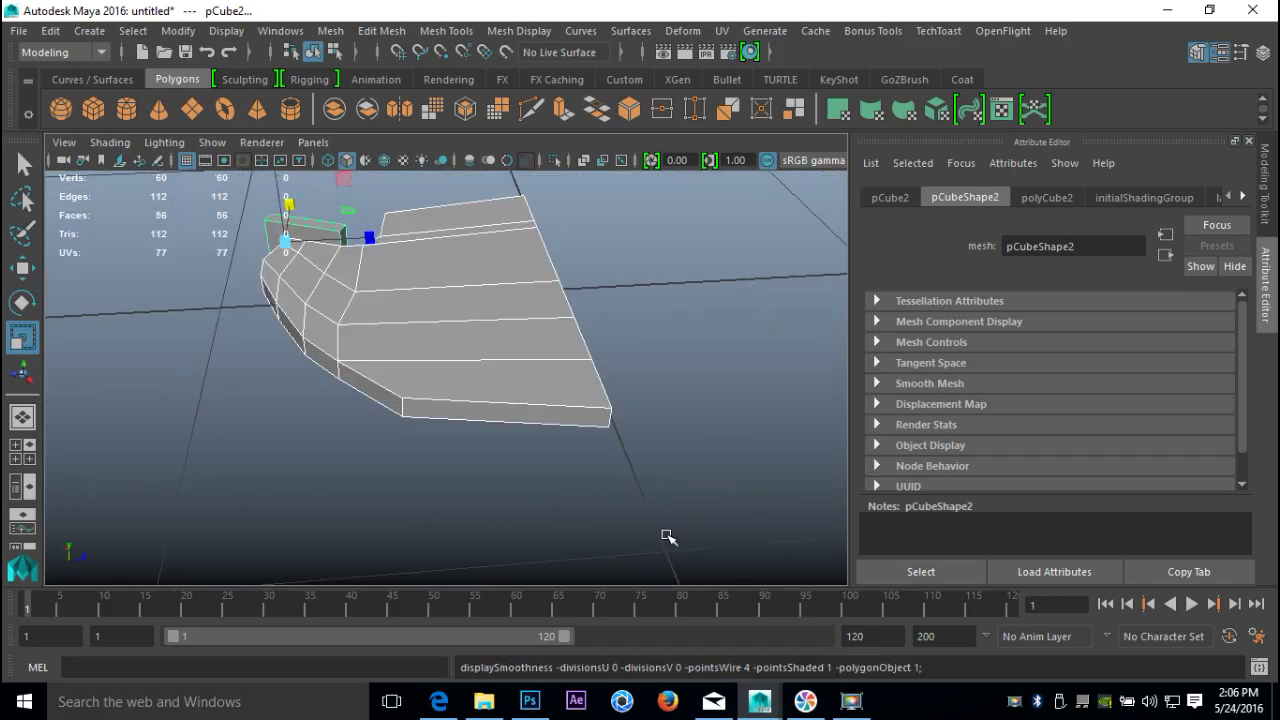
alt+drag(668, 462, 480, 489)
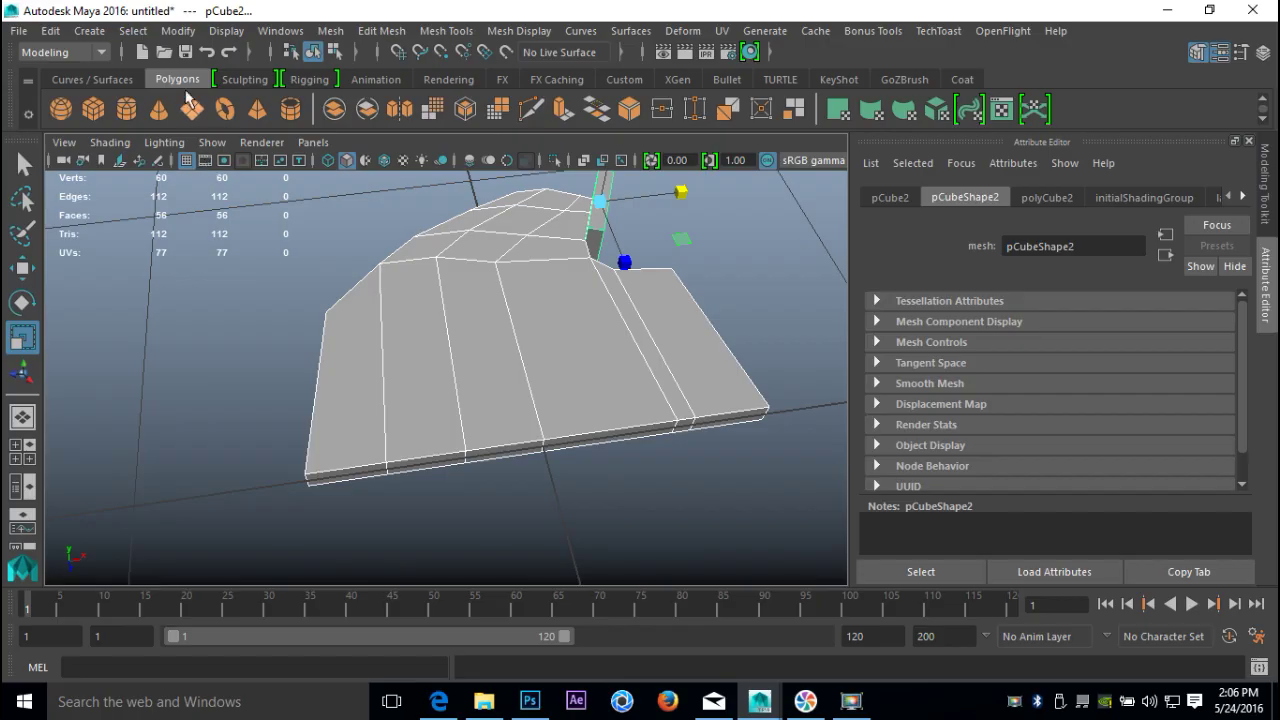
- Combine the tooth pieces into one mesh and delete its construction history
click(336, 31)
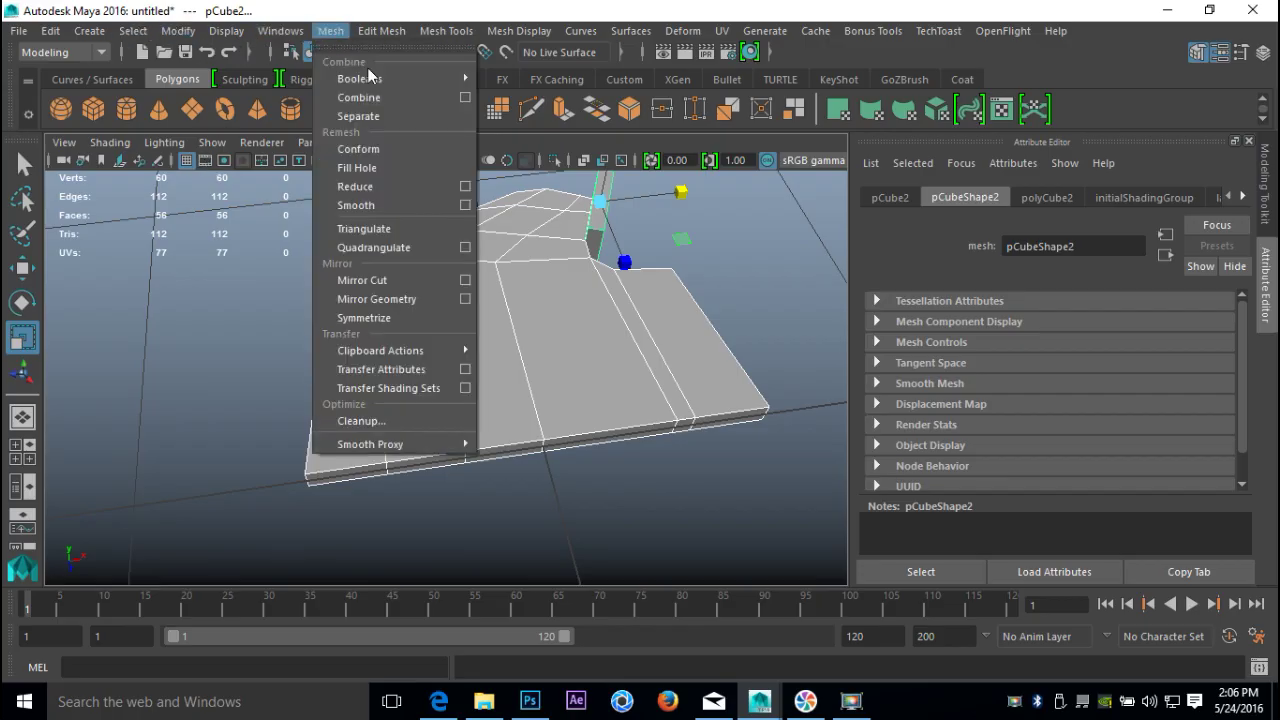
click(402, 98)
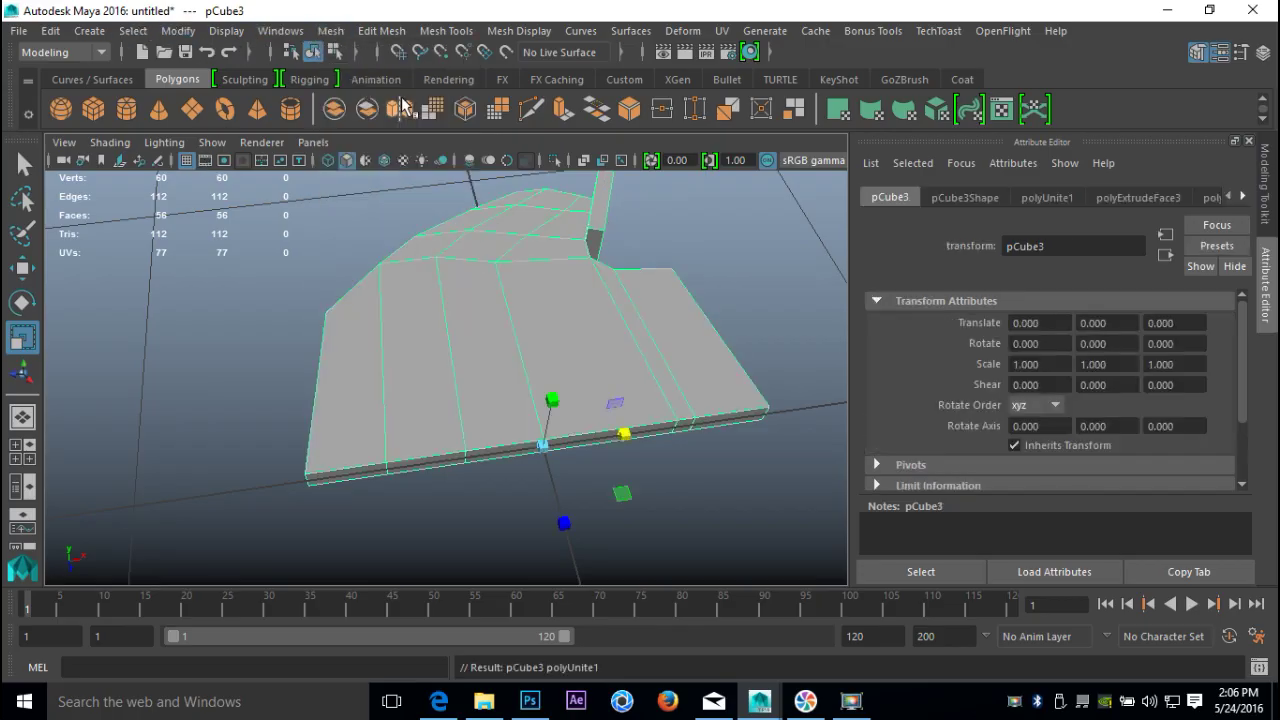
click(50, 31)
mouse_move(147, 252)
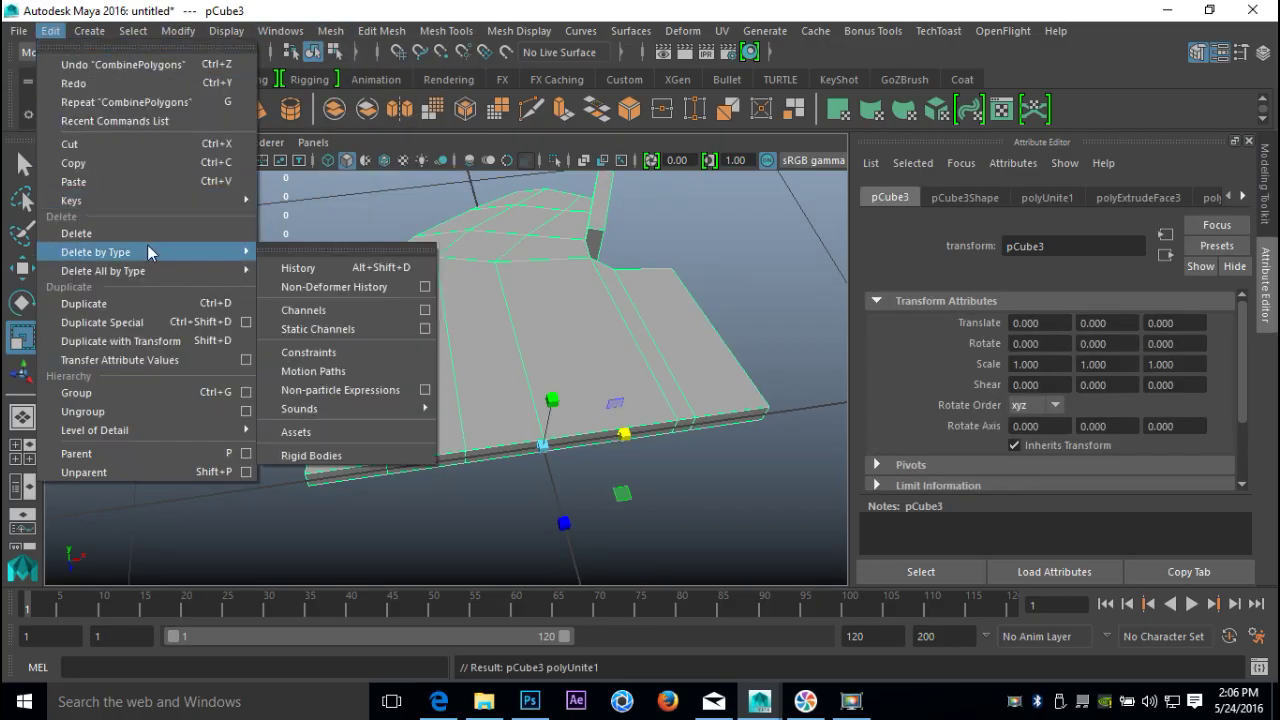
click(334, 269)
- Freeze the combined mesh's transformations and centre its pivot
click(178, 31)
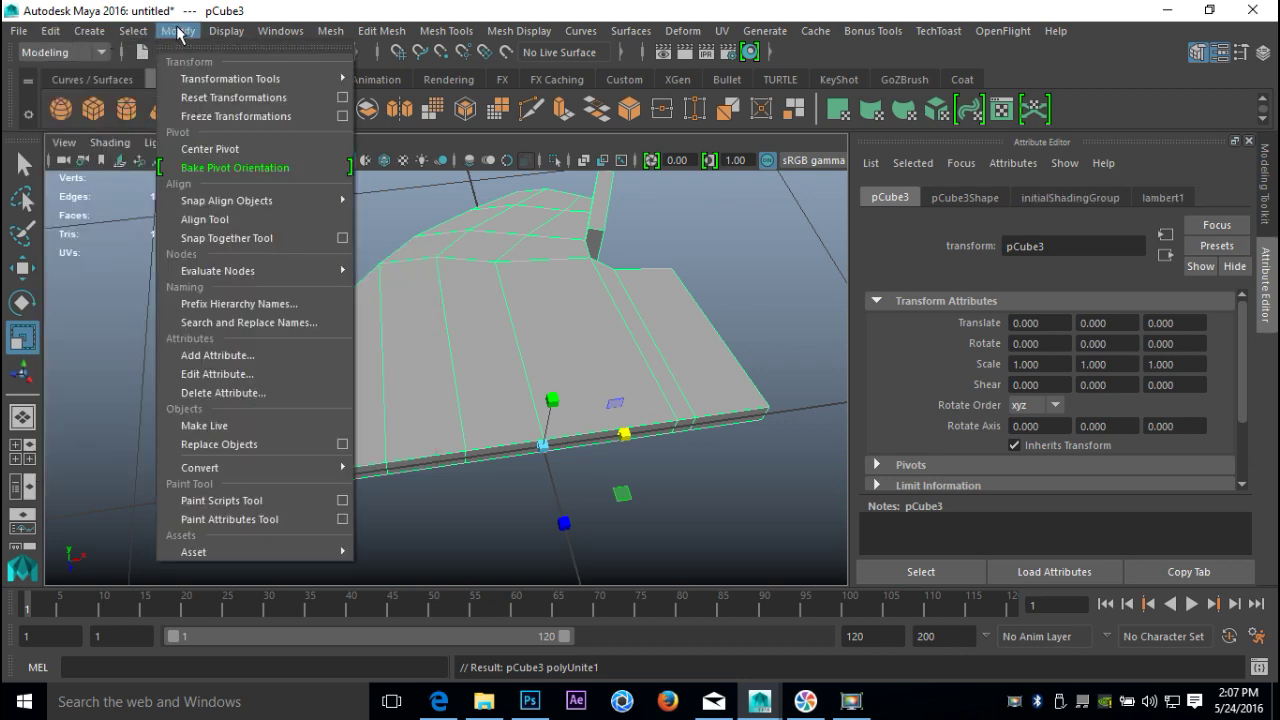
click(266, 116)
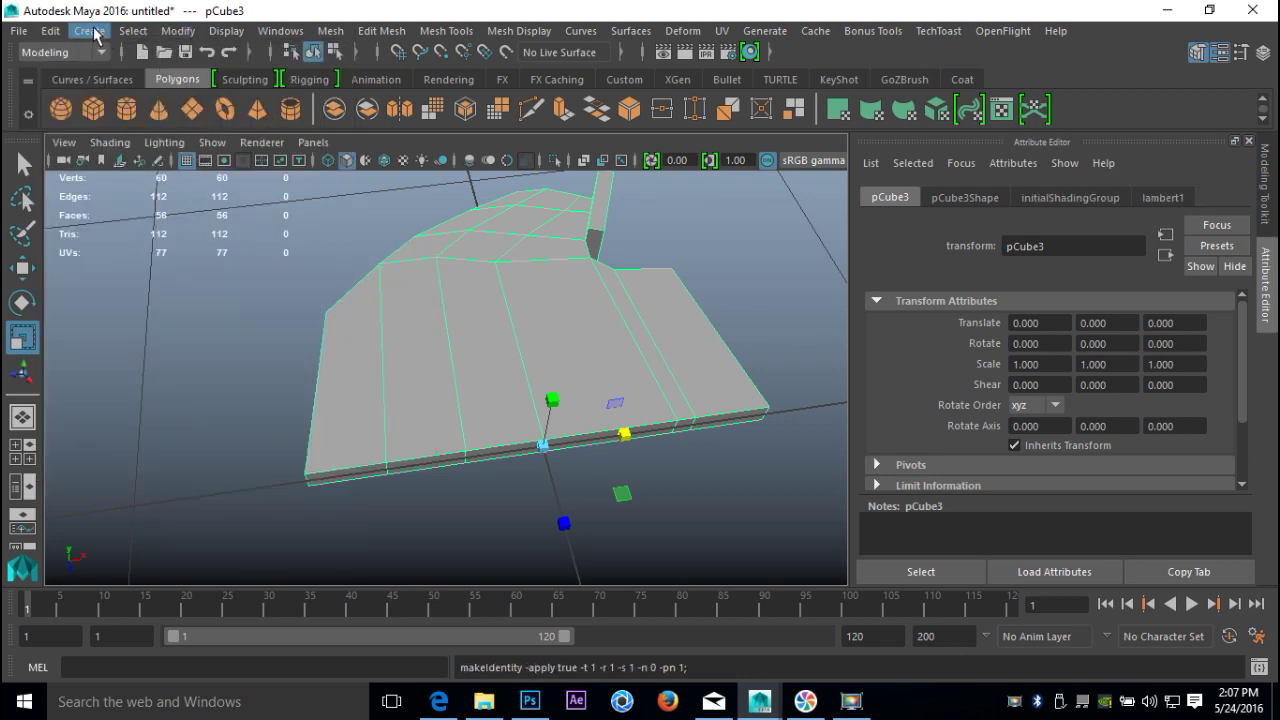
click(178, 31)
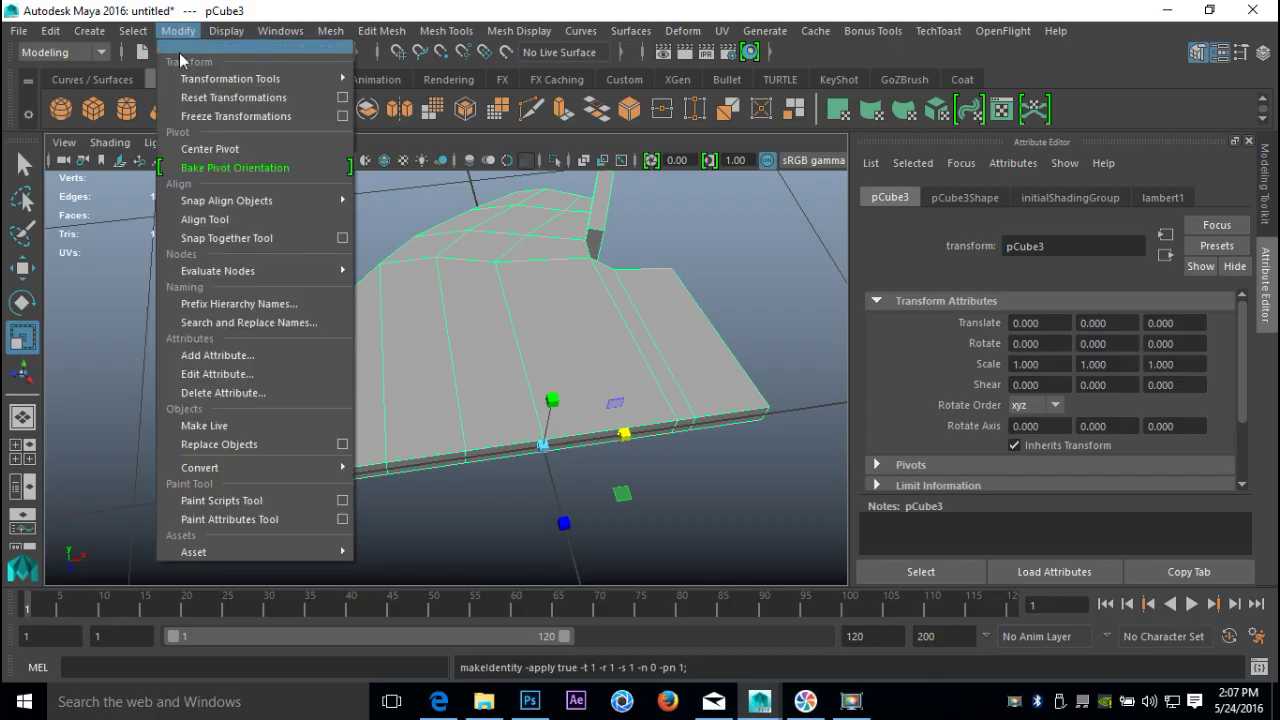
click(210, 149)
scroll(248, 251, down, 3)
alt+drag(248, 251, 274, 296)
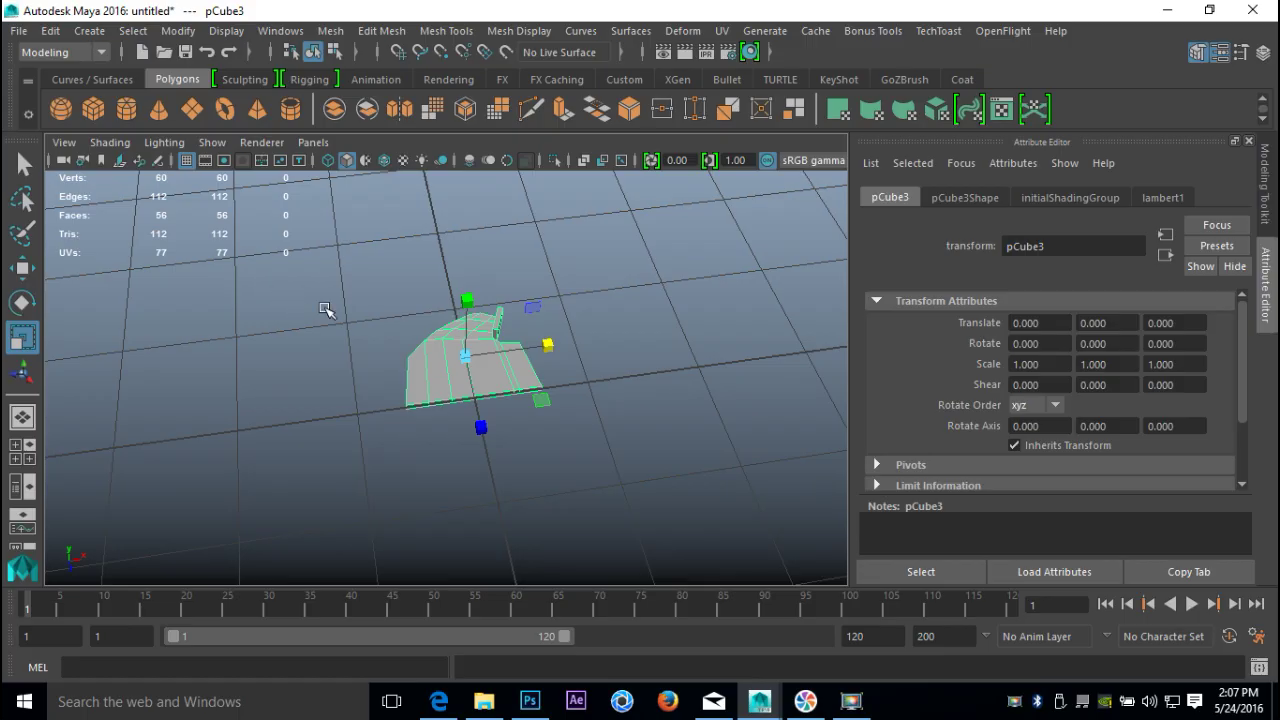
- Duplicate the tooth and slide the copy along X until it touches the original
key(ctrl+d)
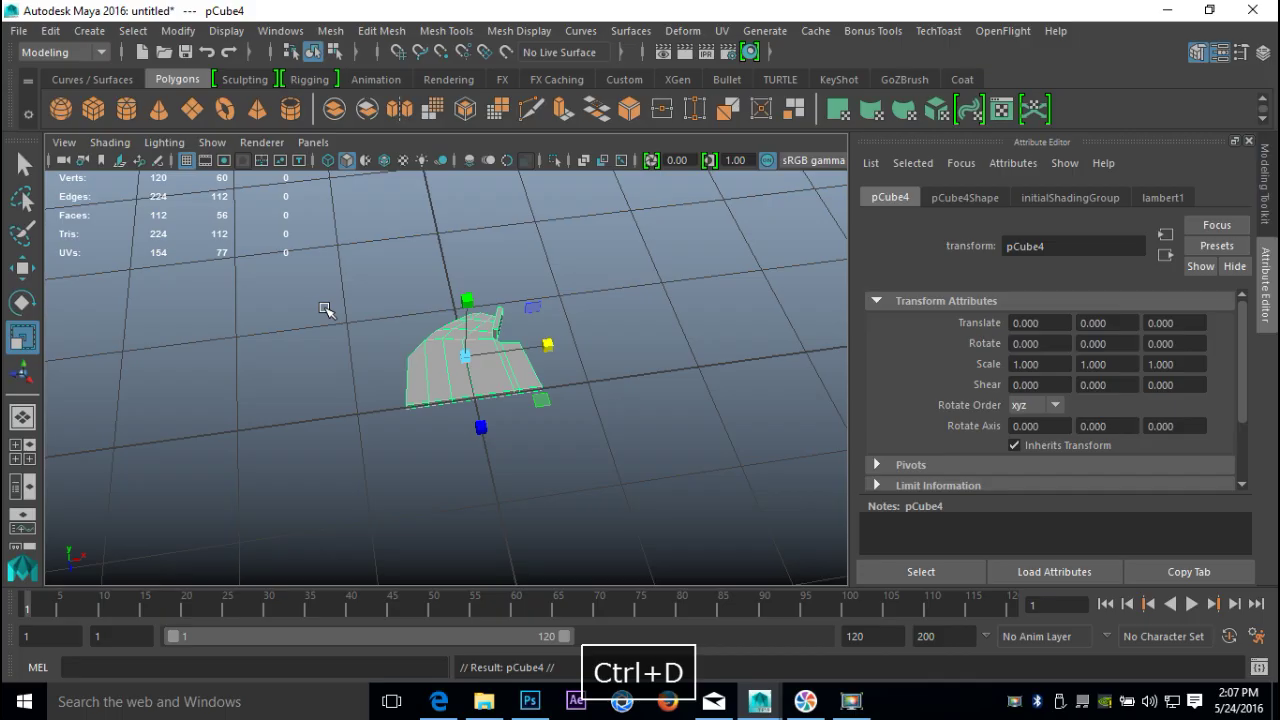
key(w)
drag(549, 338, 684, 330)
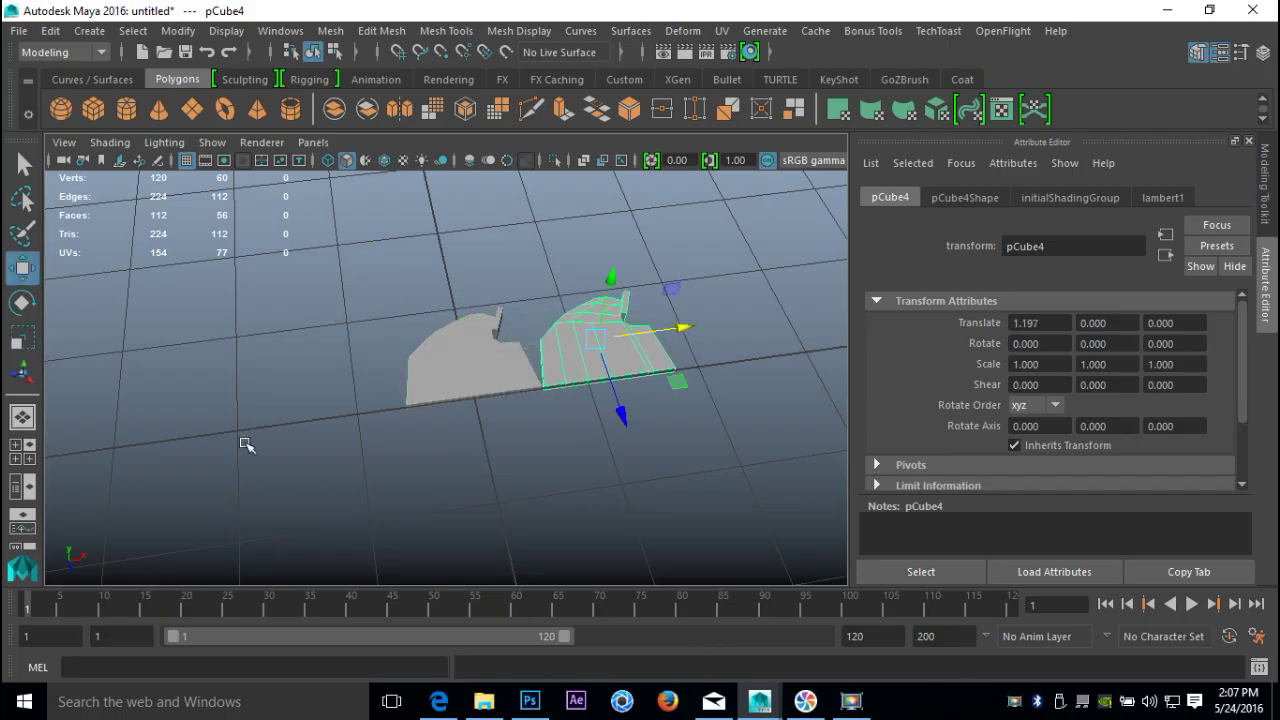
click(16, 445)
key(space)
alt+middle_drag(346, 334, 183, 5)
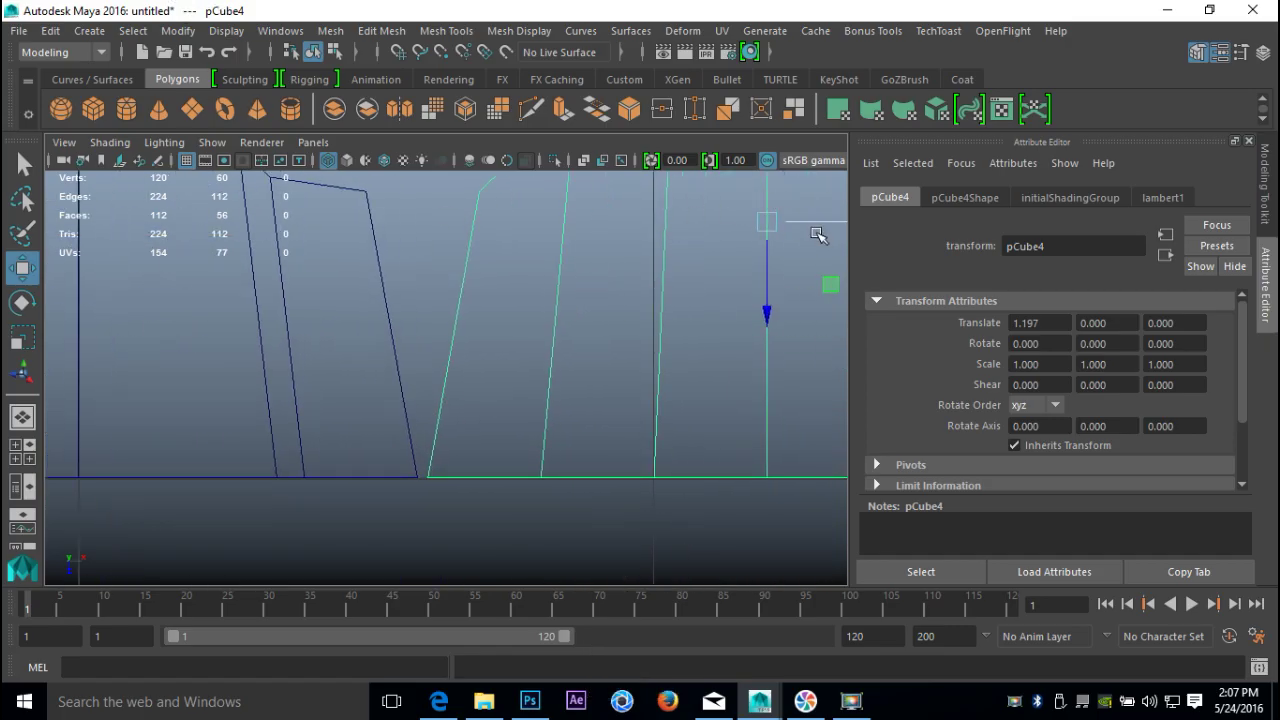
drag(826, 226, 815, 228)
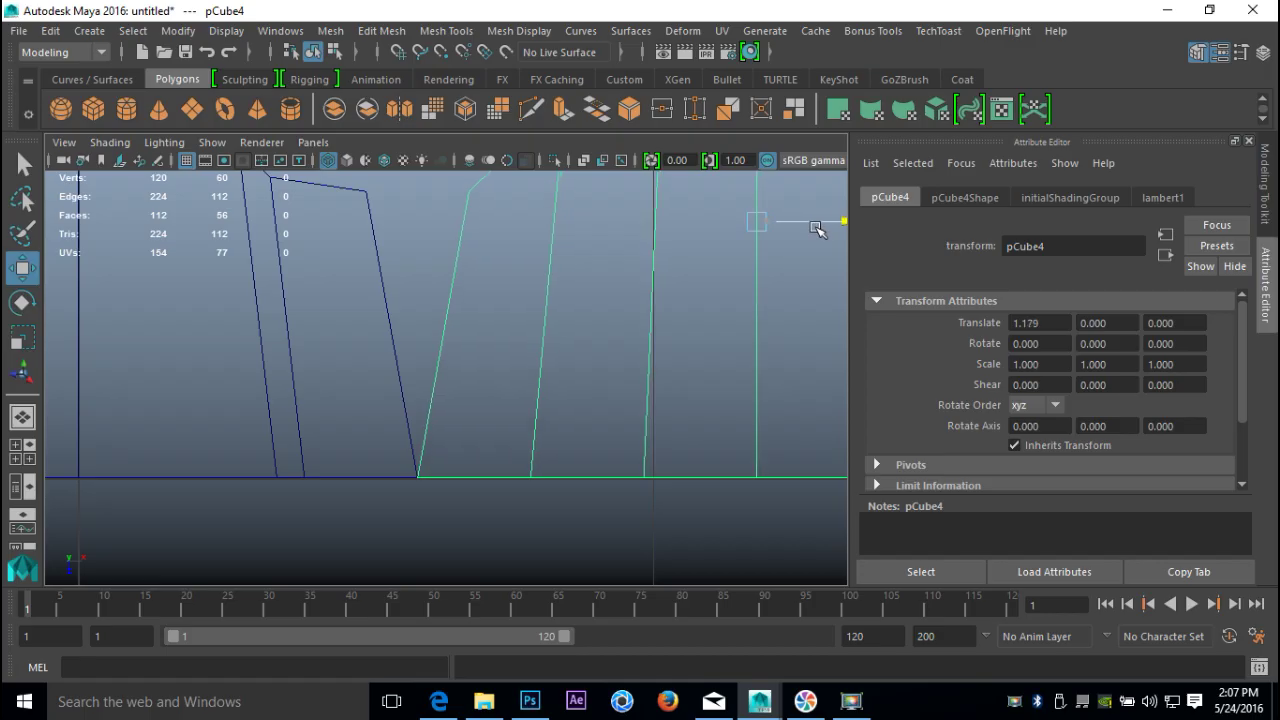
scroll(256, 351, down, 8)
scroll(363, 434, up, 2)
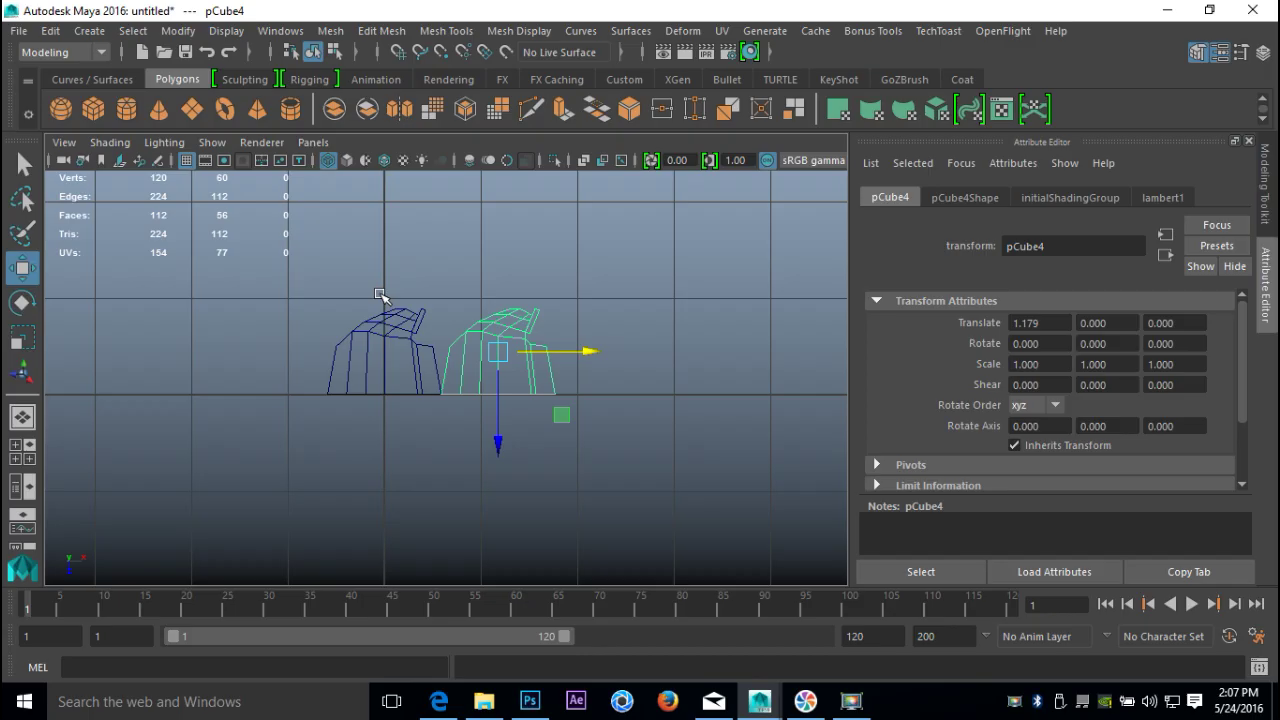
- Repeat the duplicate with Shift+D to add many evenly spaced tooth copies
key(shift+d)
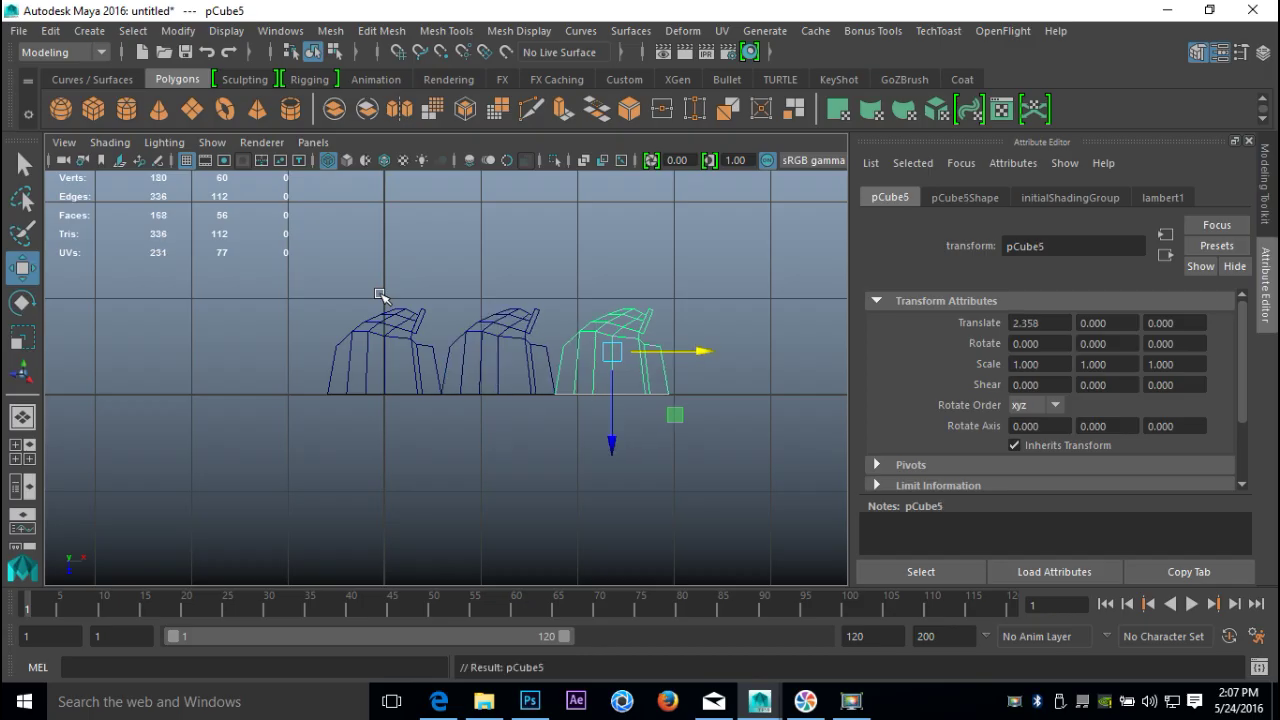
scroll(386, 400, down, 6)
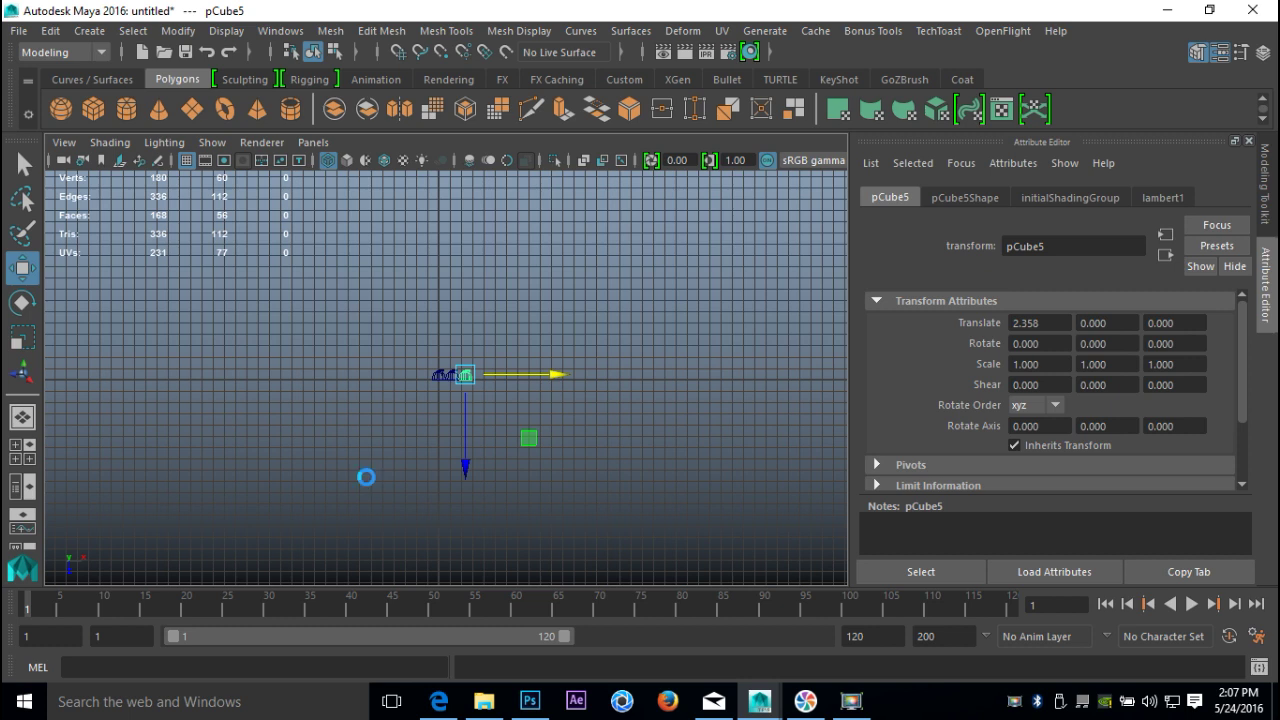
key(shift+d)
key(shift+d)
key(shift+d)
key(shift+d)
key(shift+d)
key(shift+d)
key(shift+d)
key(shift+d)
key(shift+d)
key(shift+d)
key(shift+d)
key(shift+d)
key(shift+d)
key(shift+d)
key(shift+d)
key(shift+d)
key(shift+d)
key(shift+d)
key(shift+d)
key(shift+d)
key(shift+d)
key(shift+d)
key(shift+d)
key(shift+d)
key(shift+d)
key(shift+d)
key(shift+d)
key(shift+d)
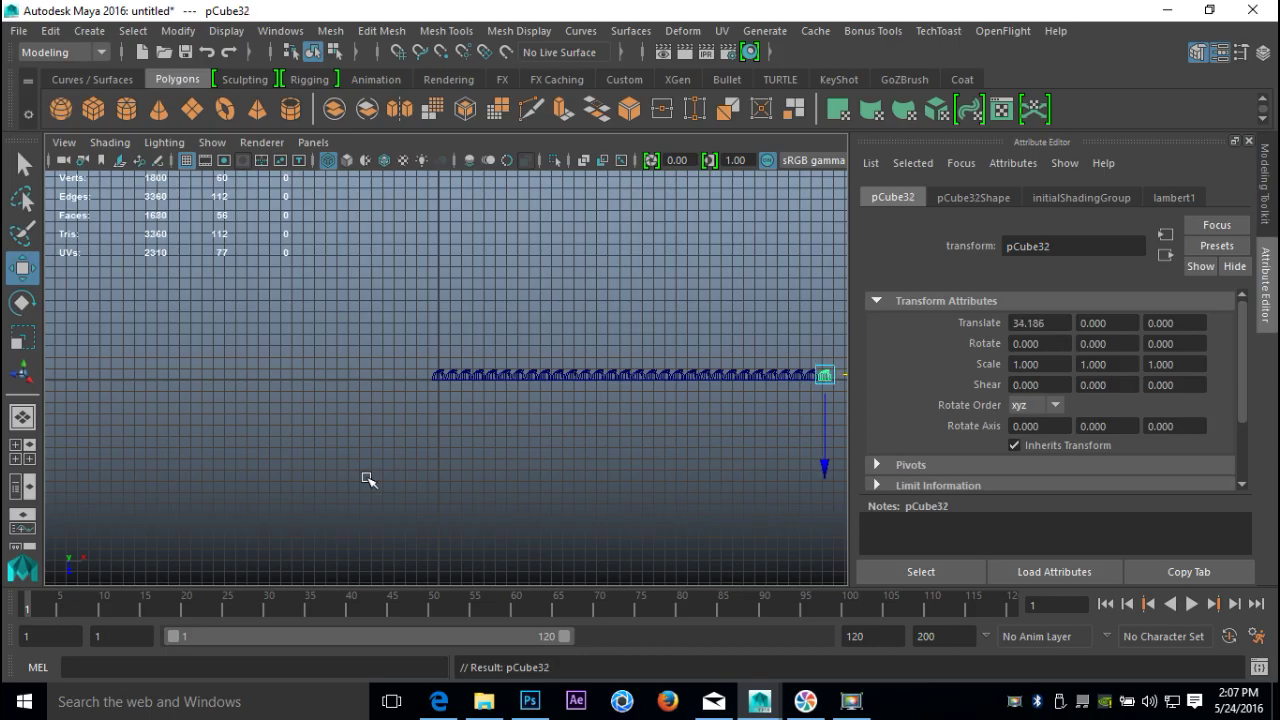
scroll(443, 388, down, 2)
- Select the whole tooth row, combine it into one mesh and centre its pivot
drag(446, 362, 634, 517)
drag(365, 332, 801, 568)
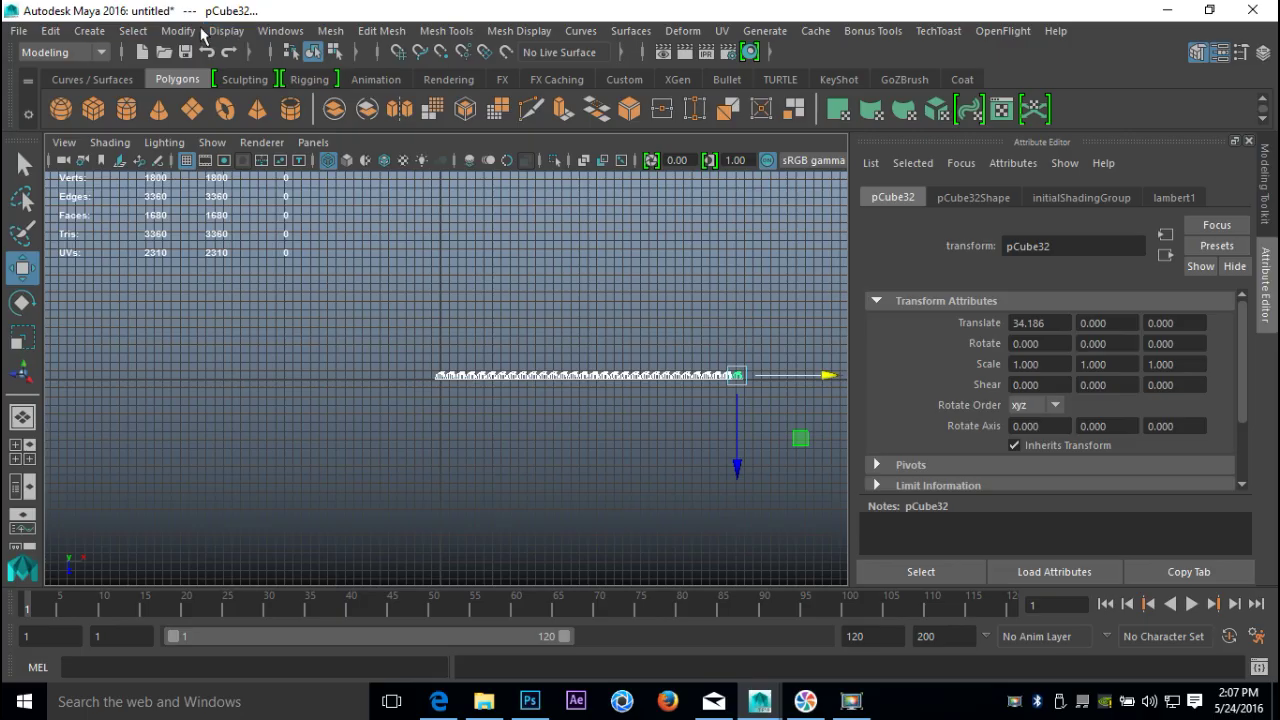
click(330, 31)
click(376, 97)
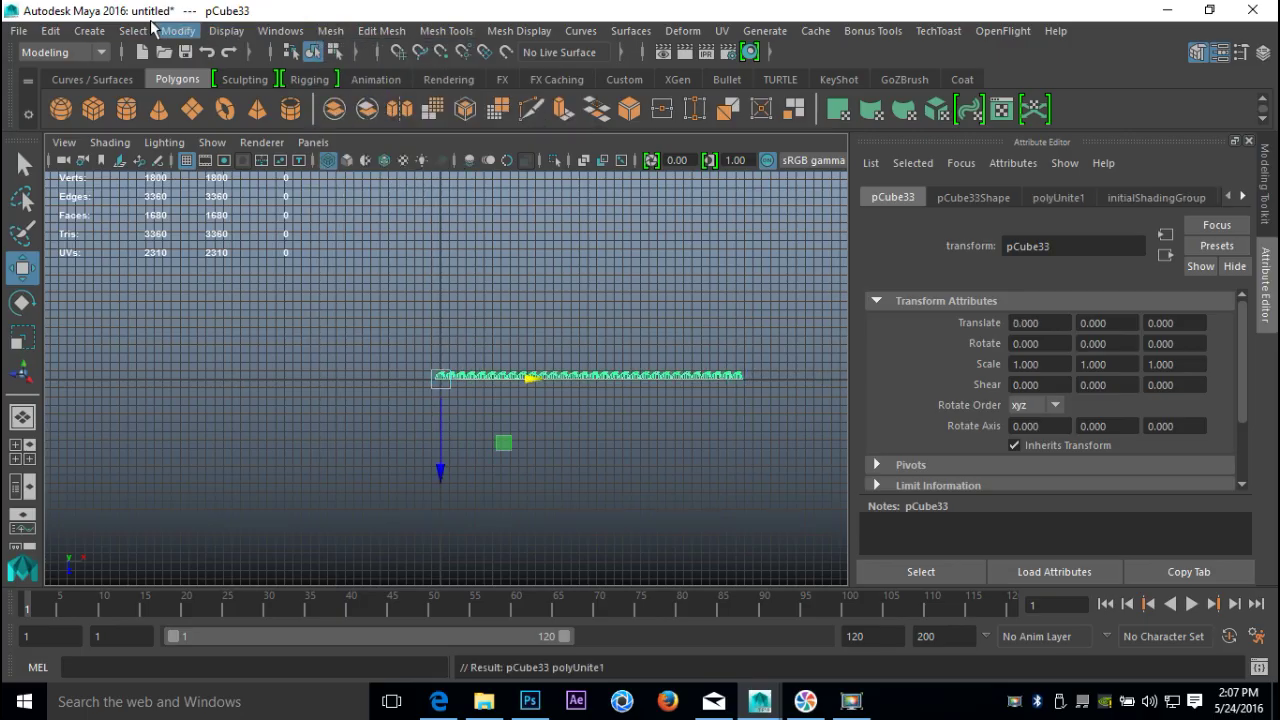
click(178, 31)
click(240, 157)
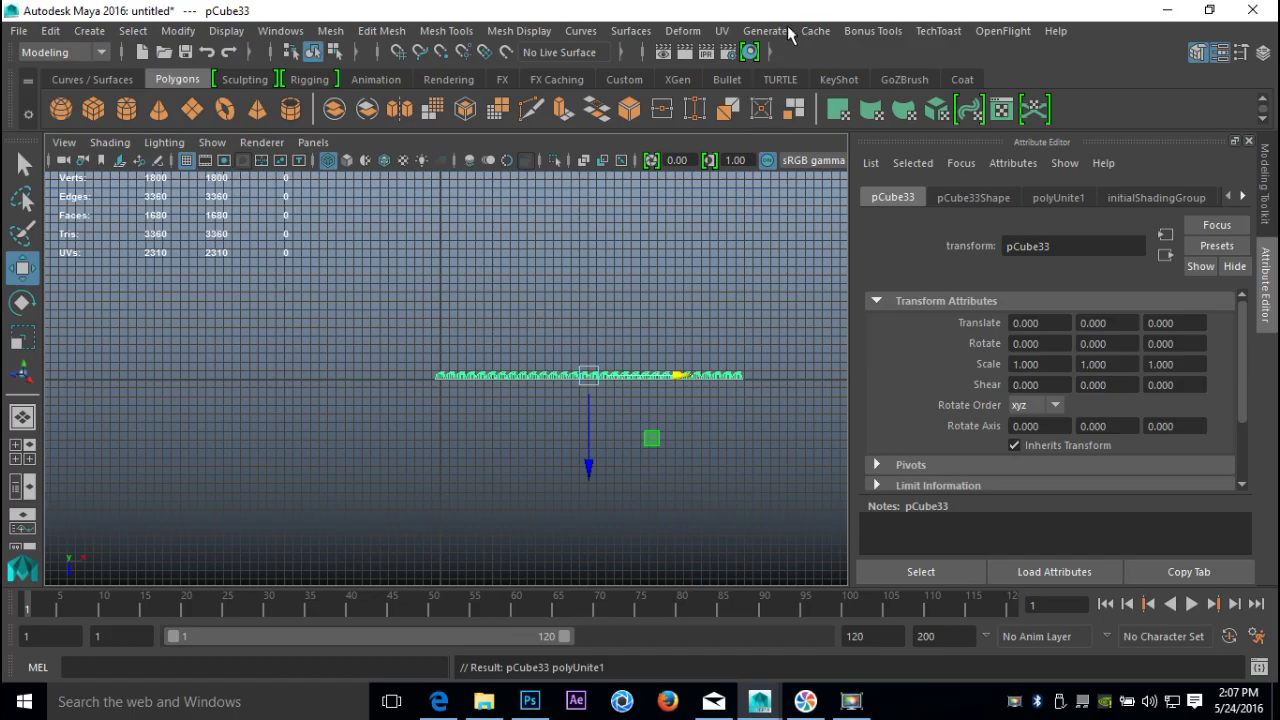
- Add a nonlinear Bend deformer to the tooth row
click(685, 33)
mouse_move(798, 198)
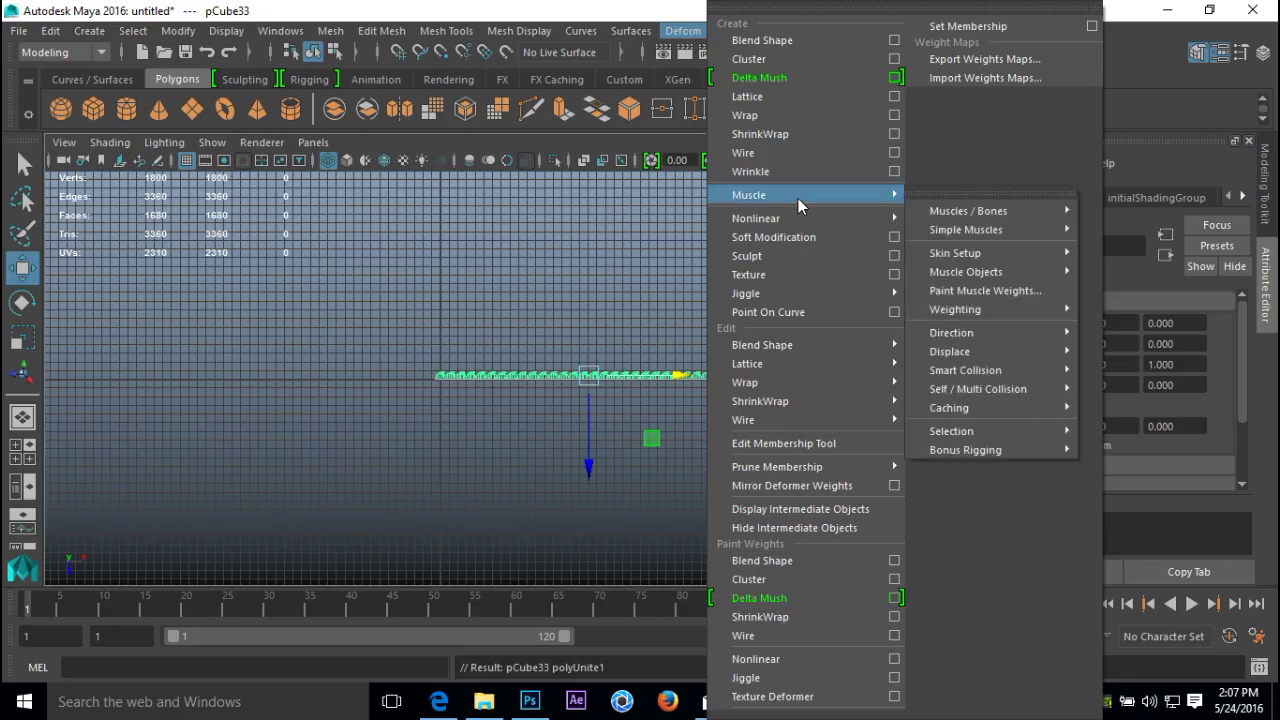
mouse_move(845, 218)
click(935, 235)
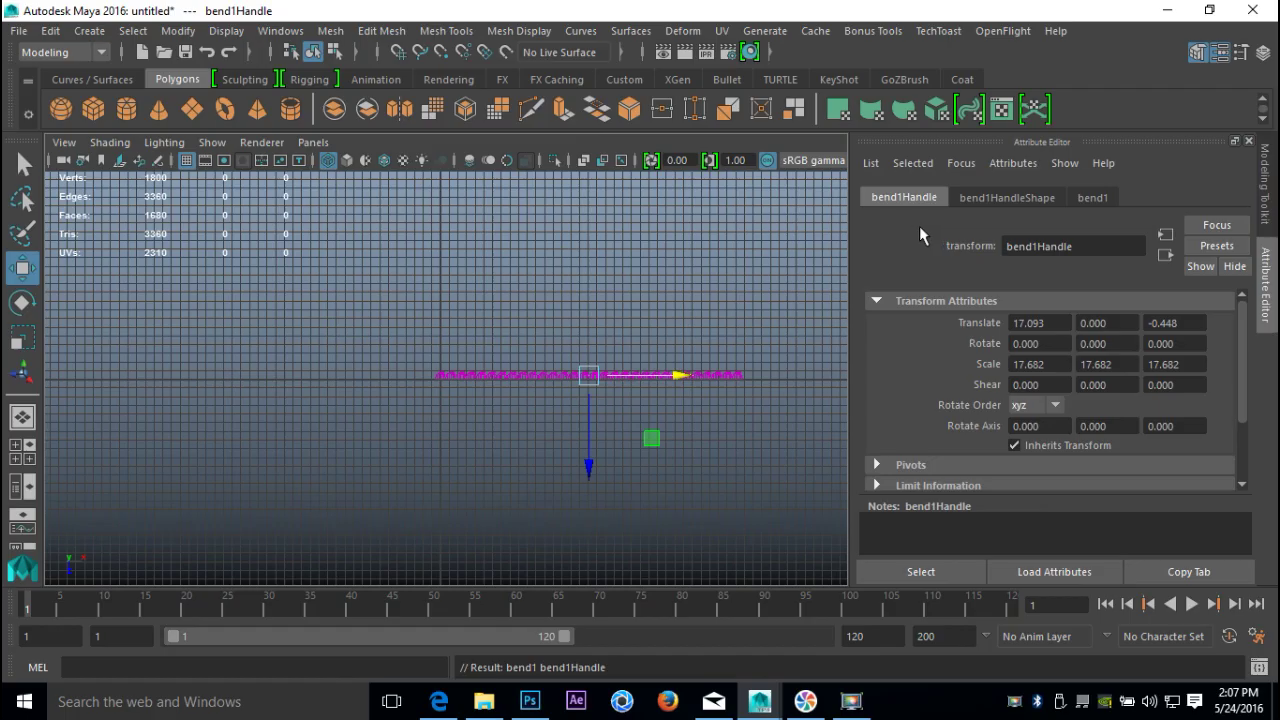
click(22, 451)
key(space)
scroll(570, 350, down, 5)
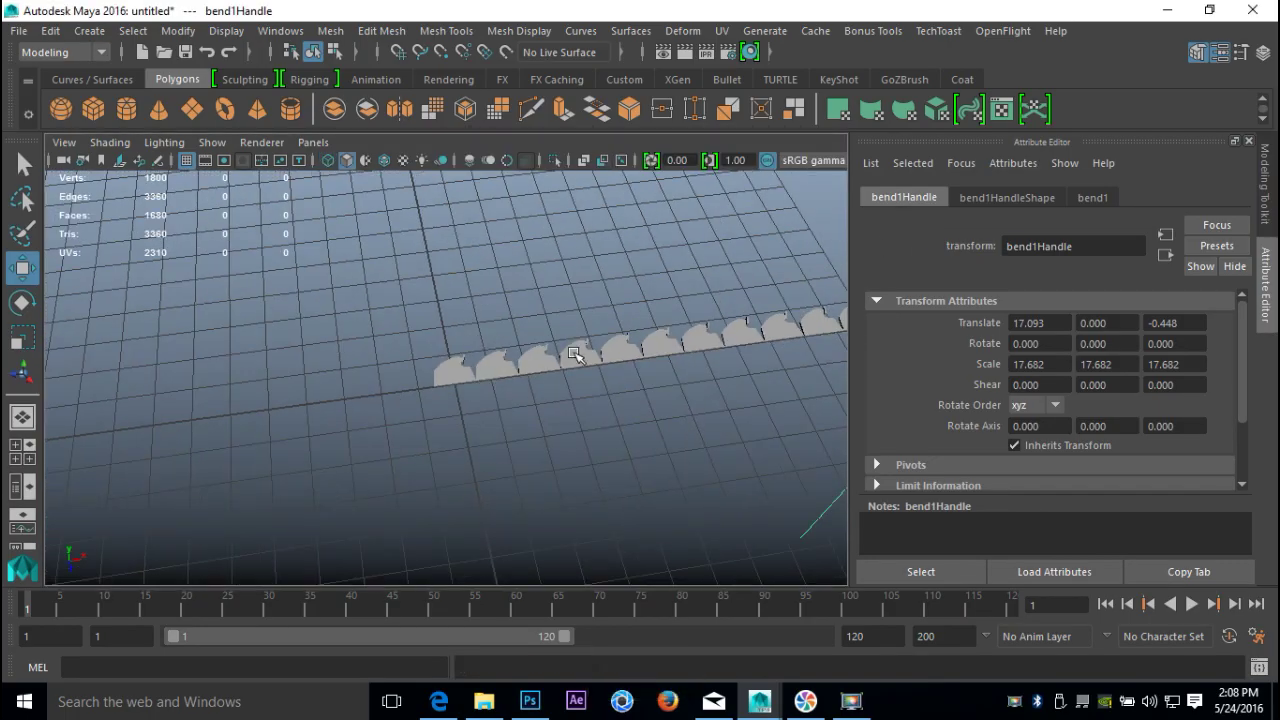
alt+drag(570, 355, 338, 452)
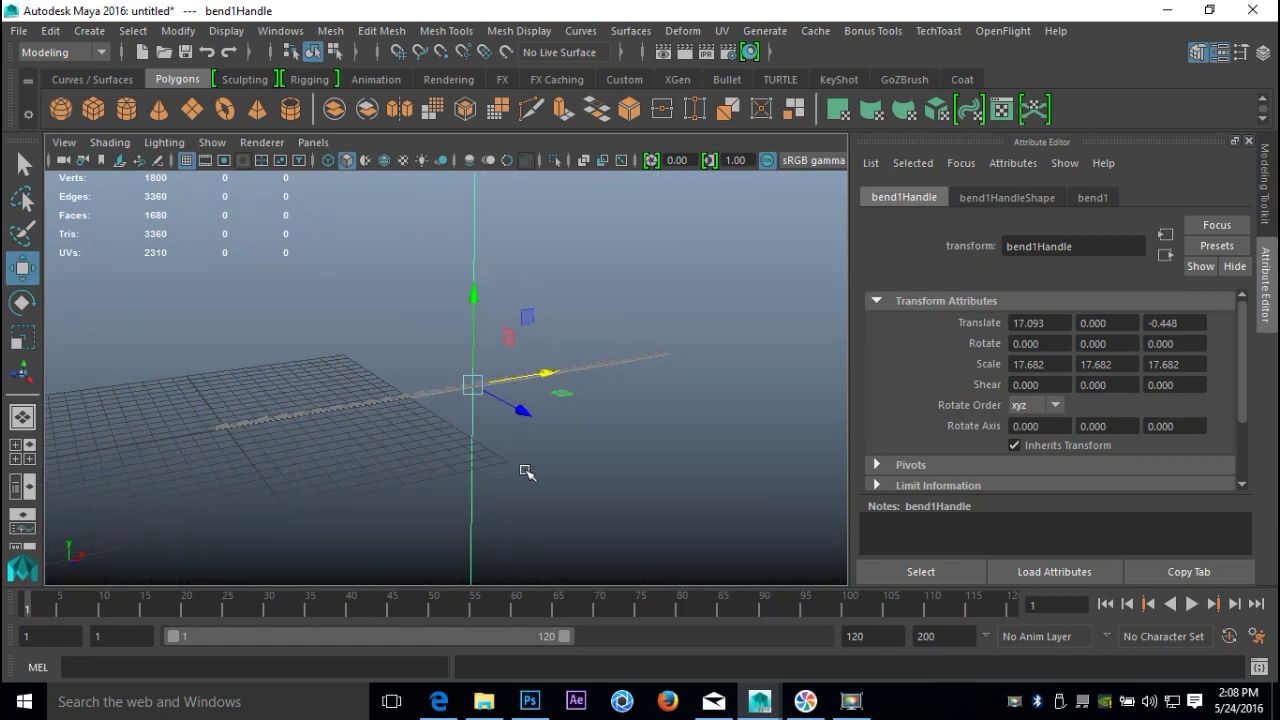
- Rotate the bend handle -90 on Z and 90 on Y
key(e)
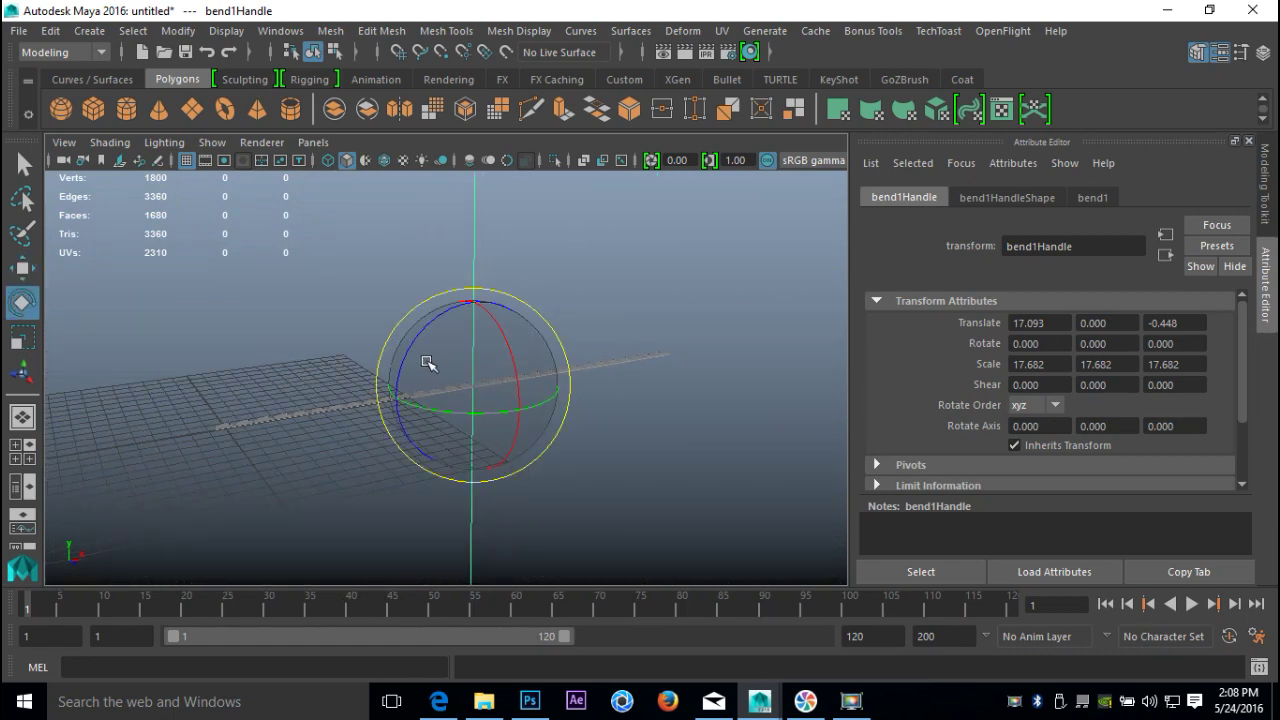
drag(403, 373, 516, 296)
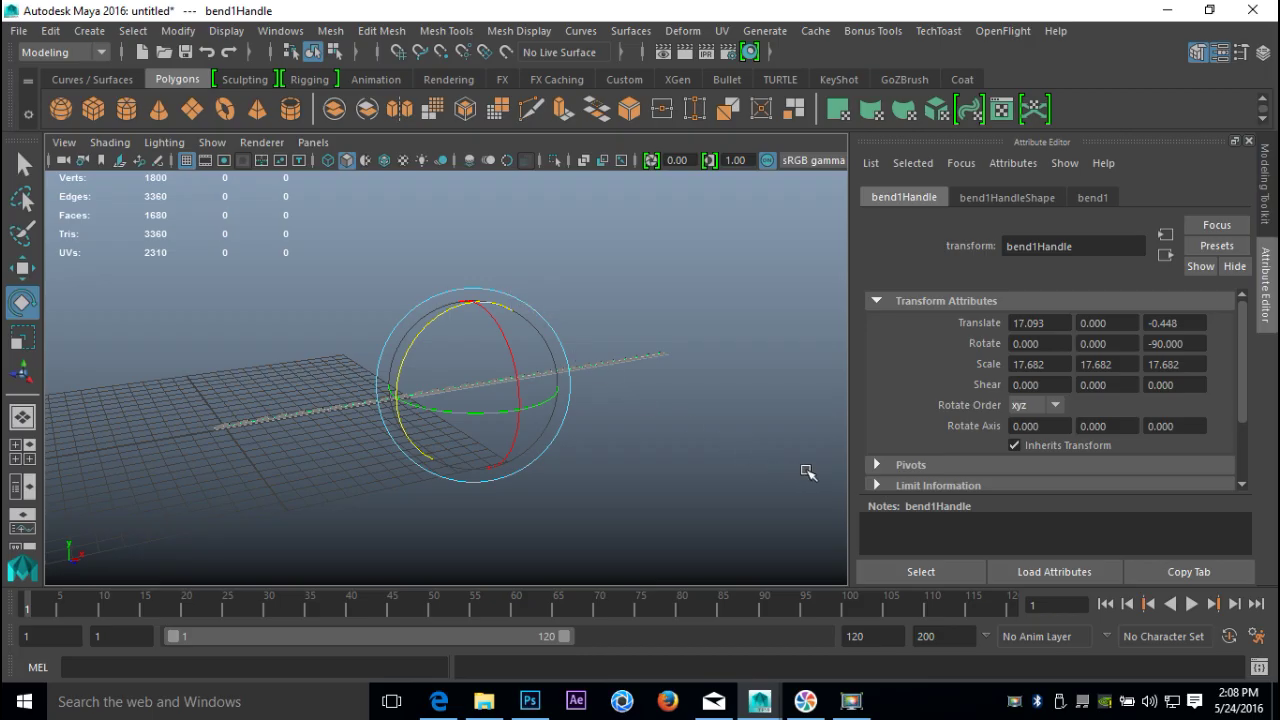
drag(500, 323, 522, 418)
drag(1089, 343, 1080, 343)
text(90)
key(Return)
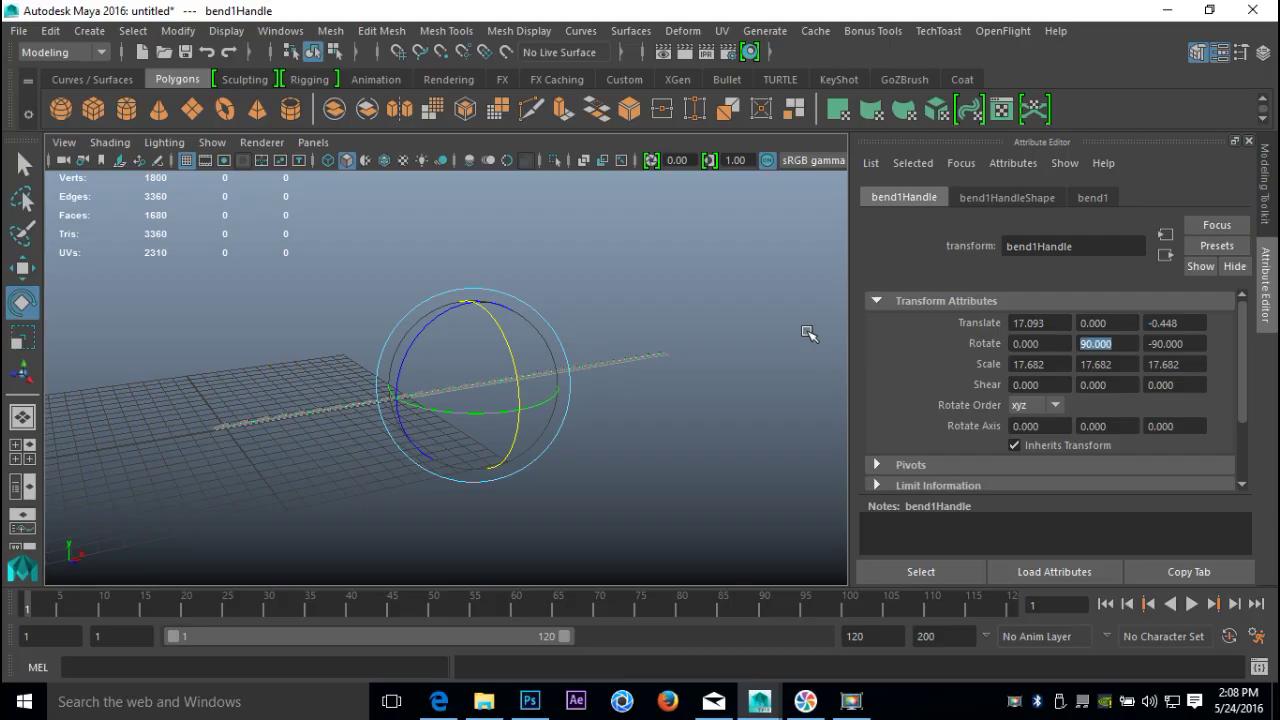
- Set bend1 Curvature to -180 to curl the row into a ring, then select it
click(1102, 198)
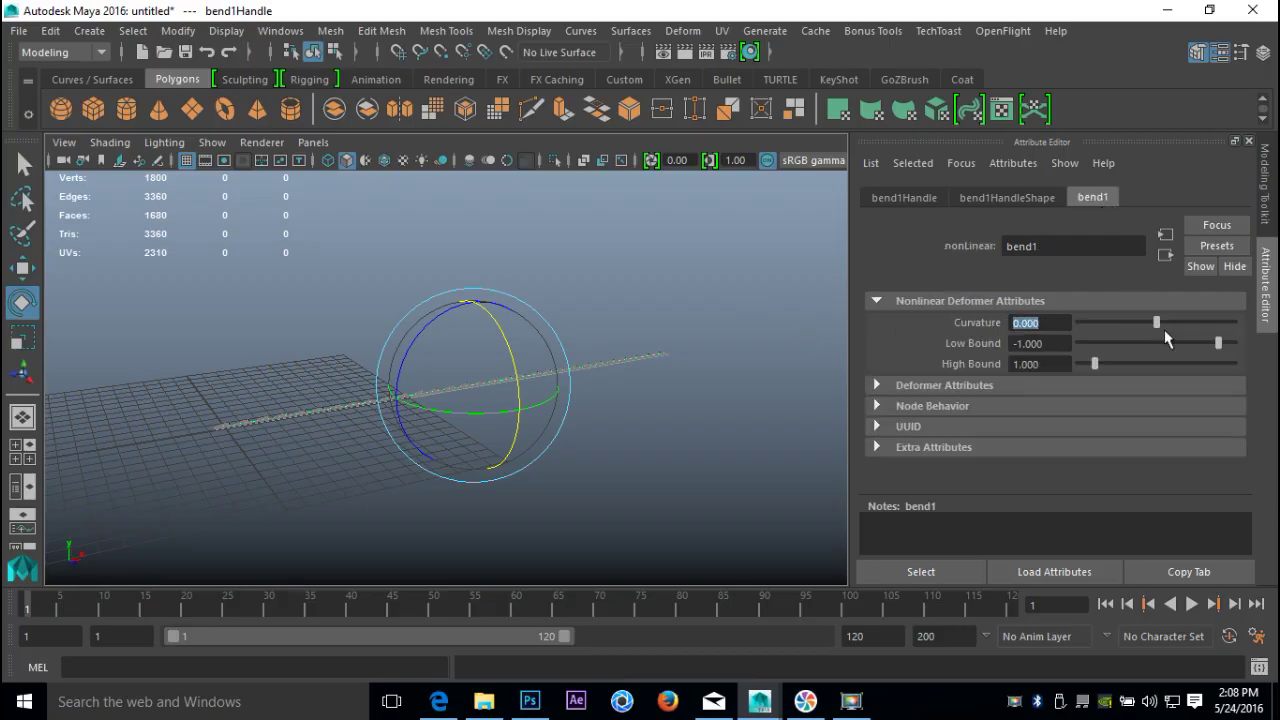
drag(1157, 322, 1074, 338)
alt+drag(600, 423, 437, 379)
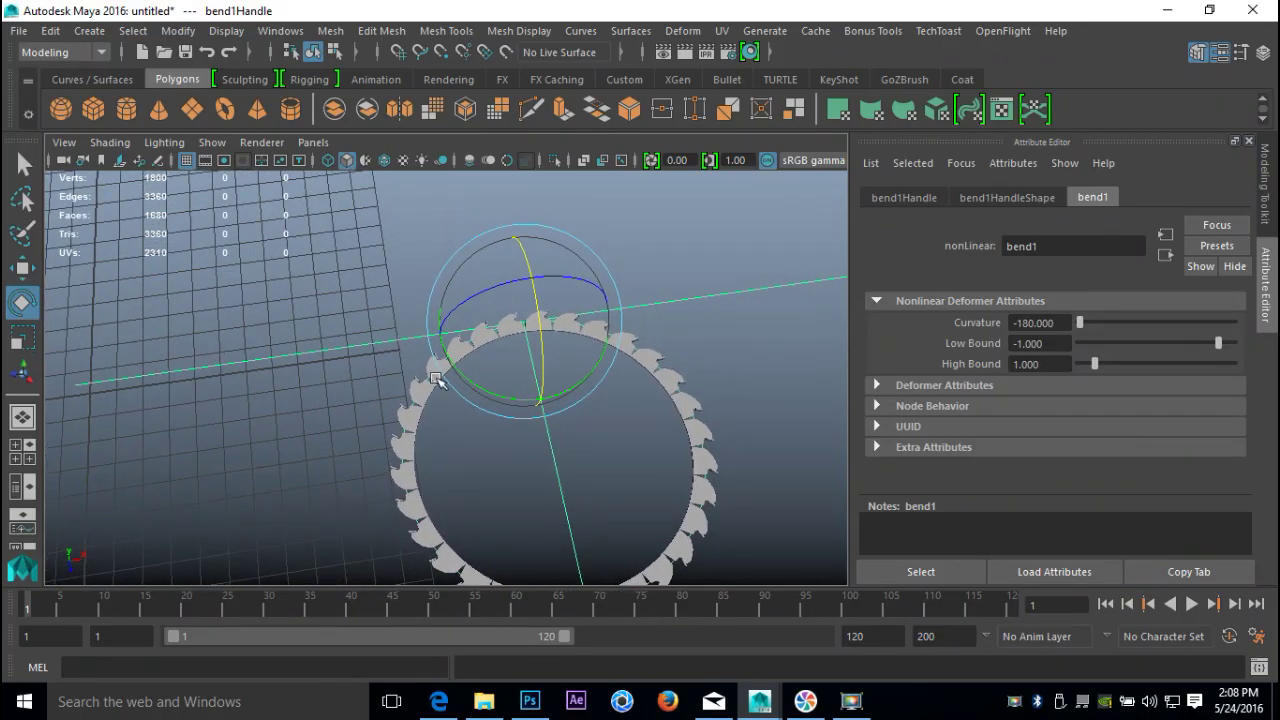
click(393, 453)
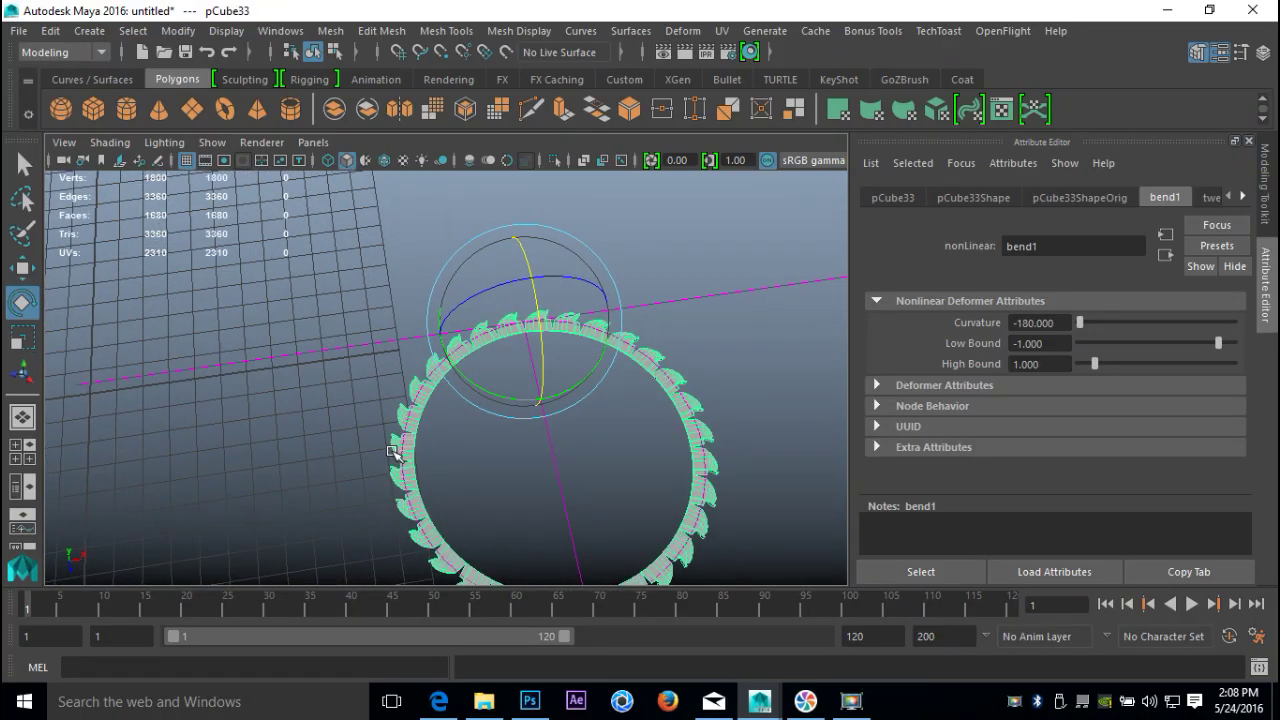
click(54, 32)
- Delete the saw ring's bend construction history
mouse_move(119, 250)
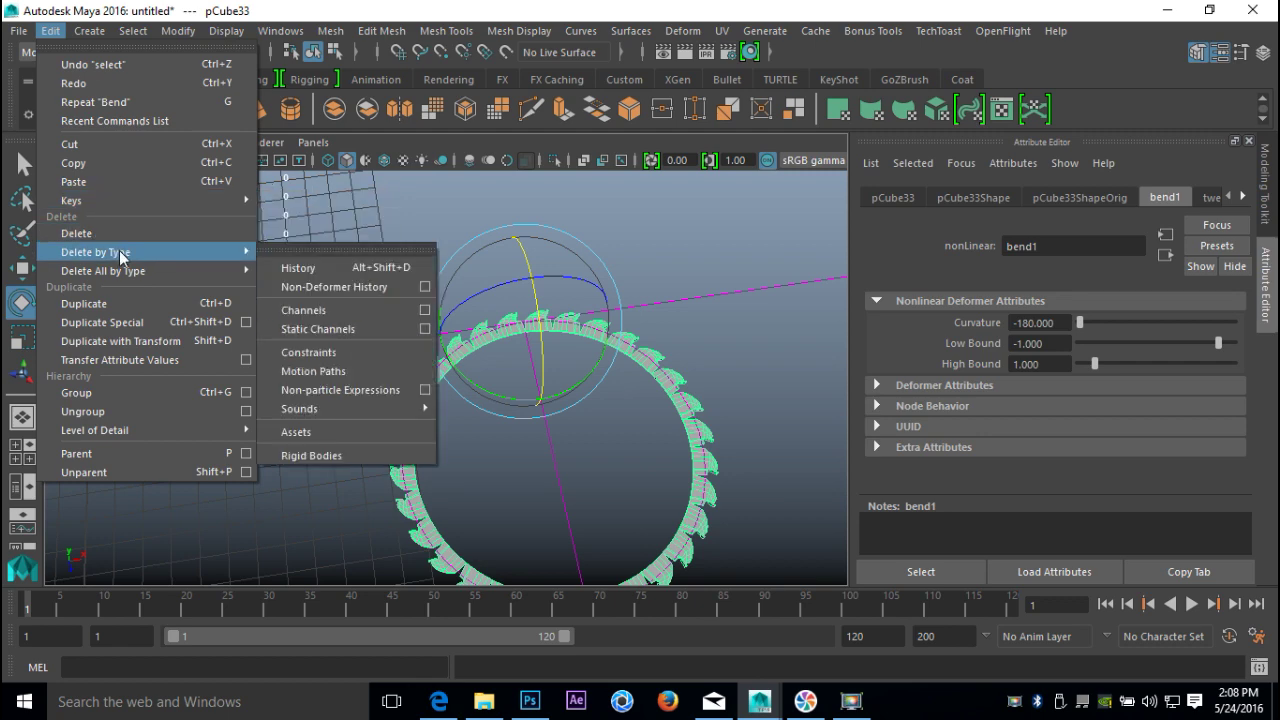
click(300, 268)
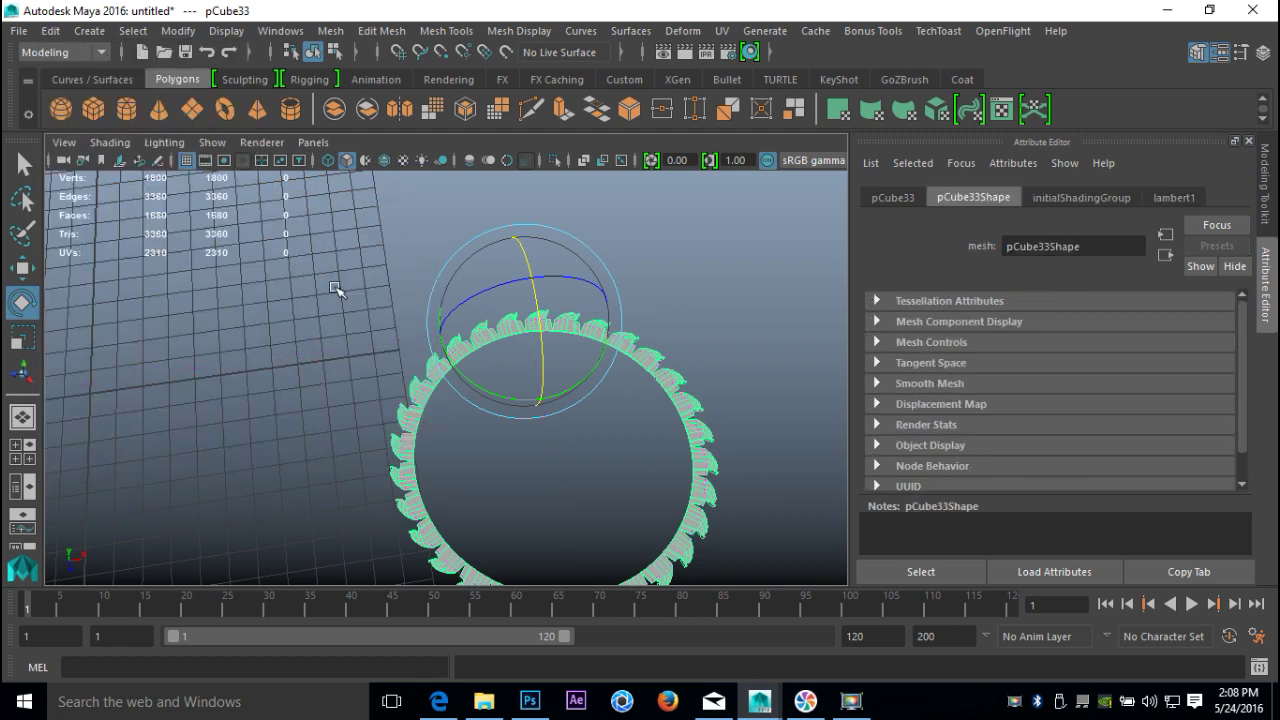
click(739, 278)
click(627, 354)
- Centre the saw ring's pivot and create a new pipe at the origin
click(177, 31)
click(222, 149)
alt+drag(290, 232, 150, 430)
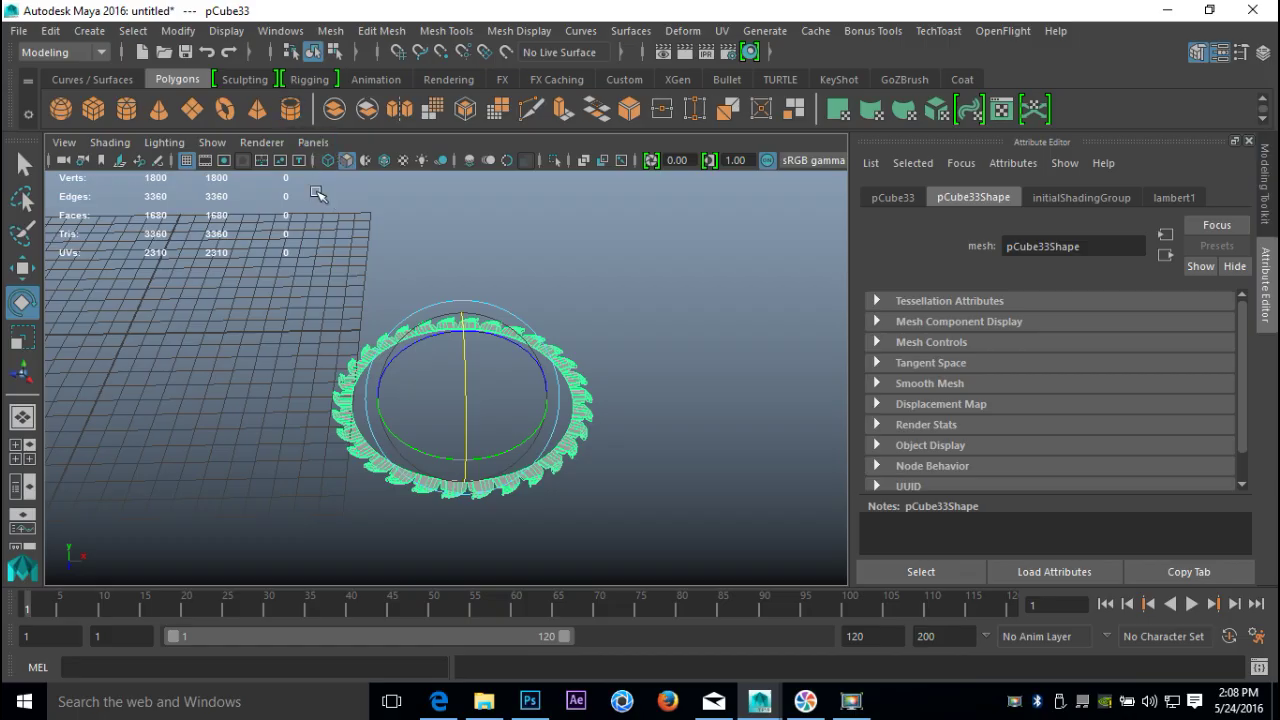
click(290, 110)
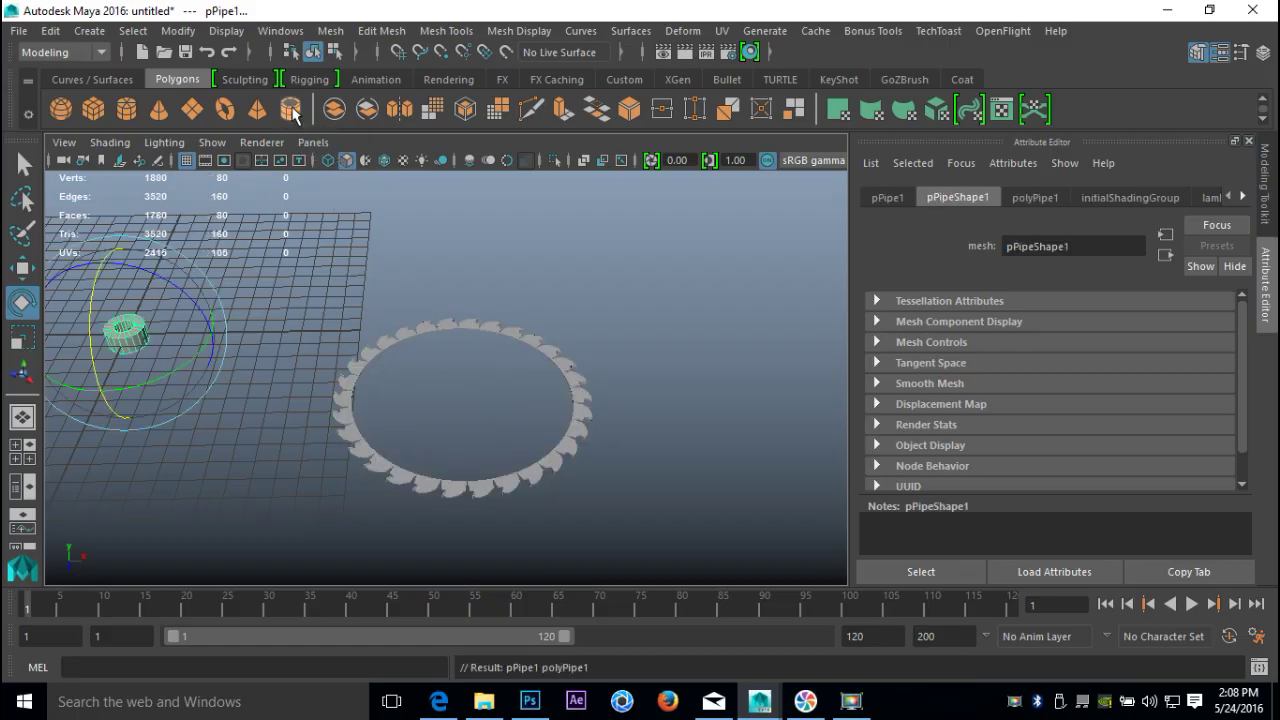
- In the top view, point-snap the saw ring onto the origin around pPipe1
click(366, 348)
alt+drag(259, 494, 80, 534)
click(16, 458)
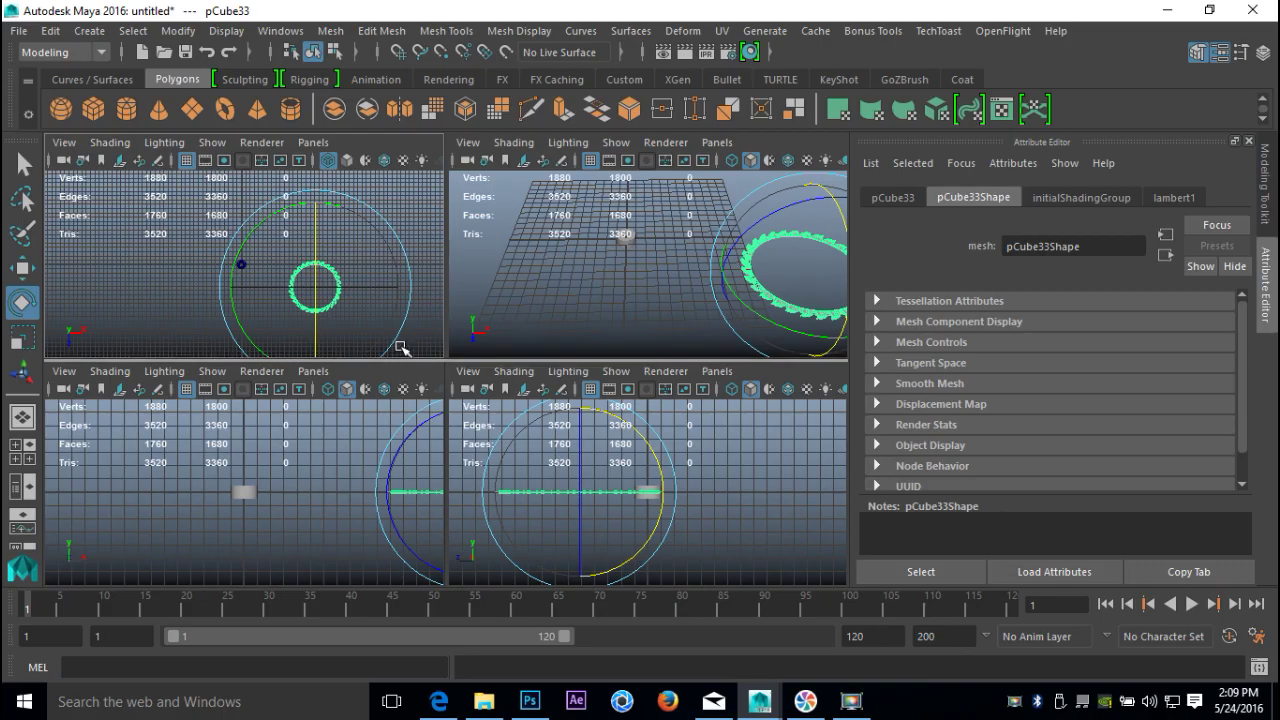
key(space)
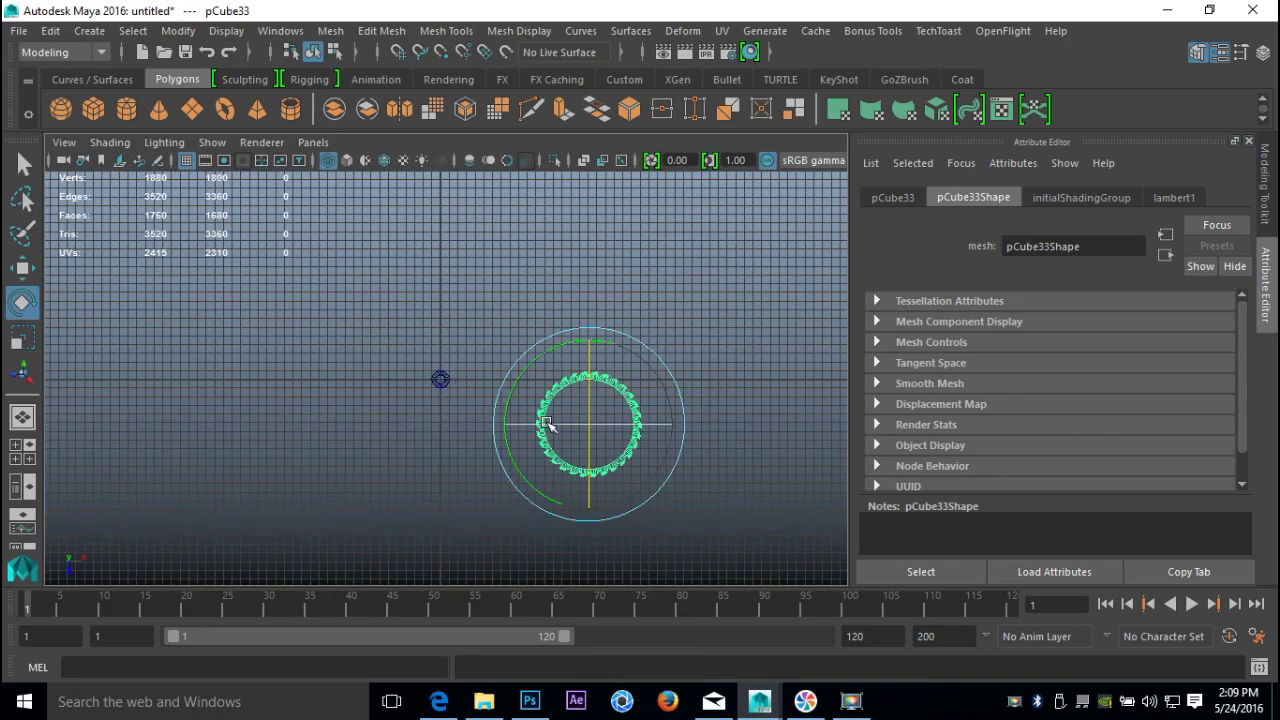
key(w)
key(v)
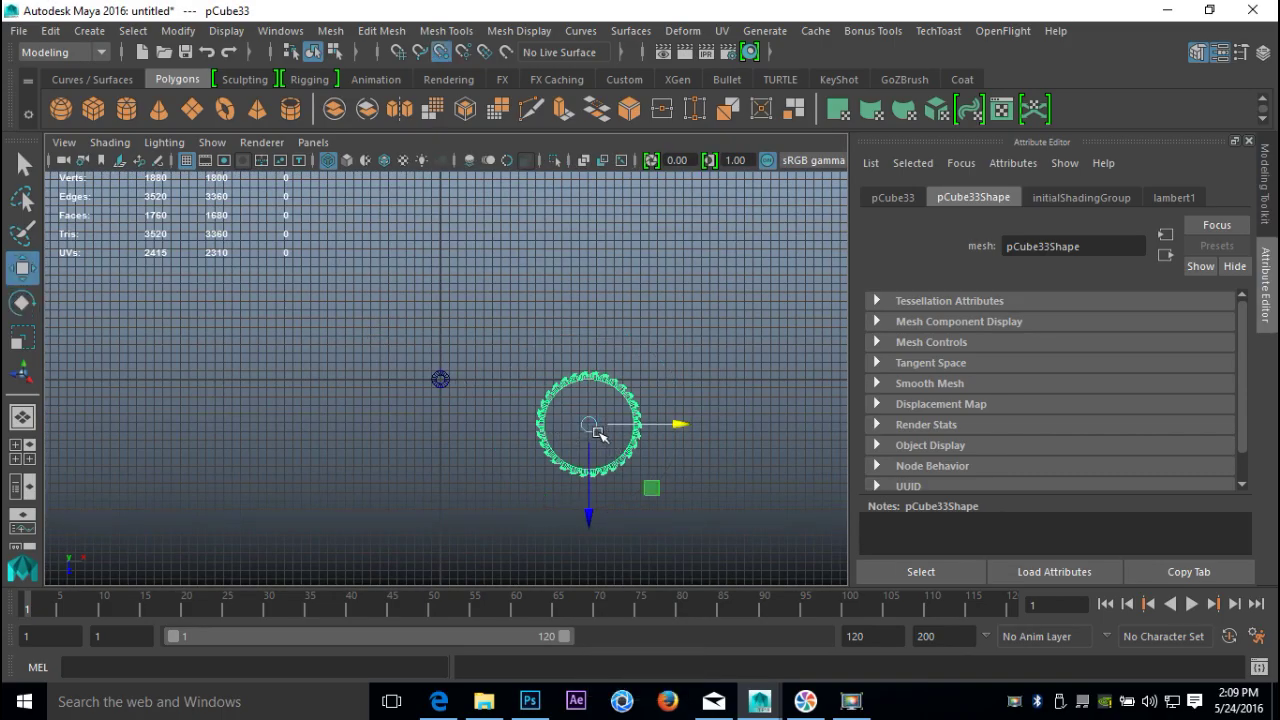
drag(593, 428, 441, 410)
key(x)
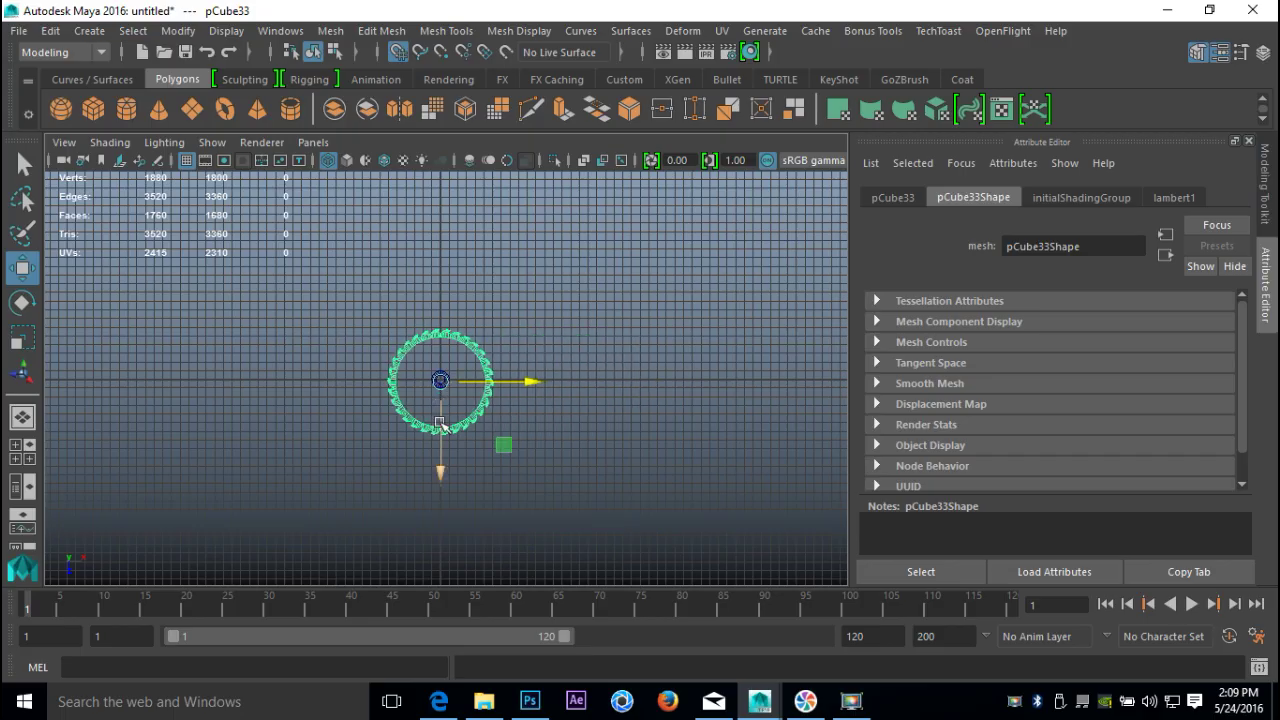
drag(443, 474, 443, 378)
scroll(480, 455, up, 8)
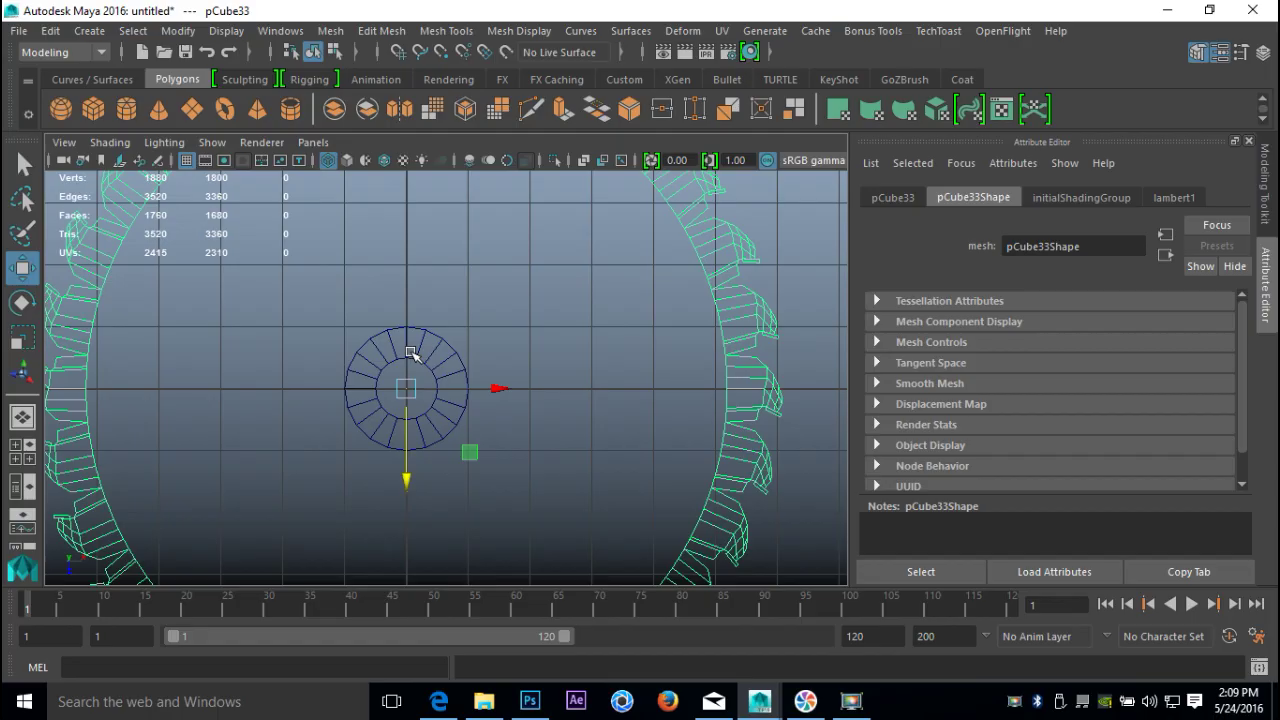
- Set the pipe's Subdivisions Axis to 40 in polyPipe1
click(440, 346)
click(459, 359)
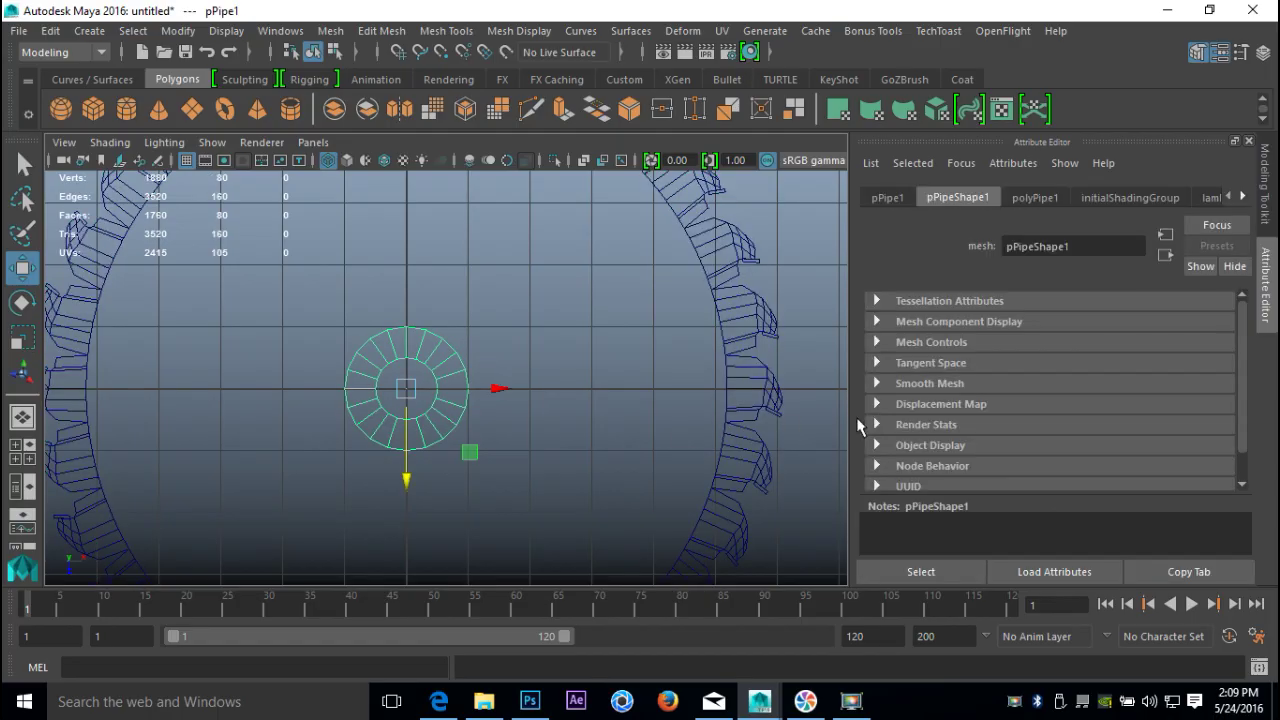
click(1032, 198)
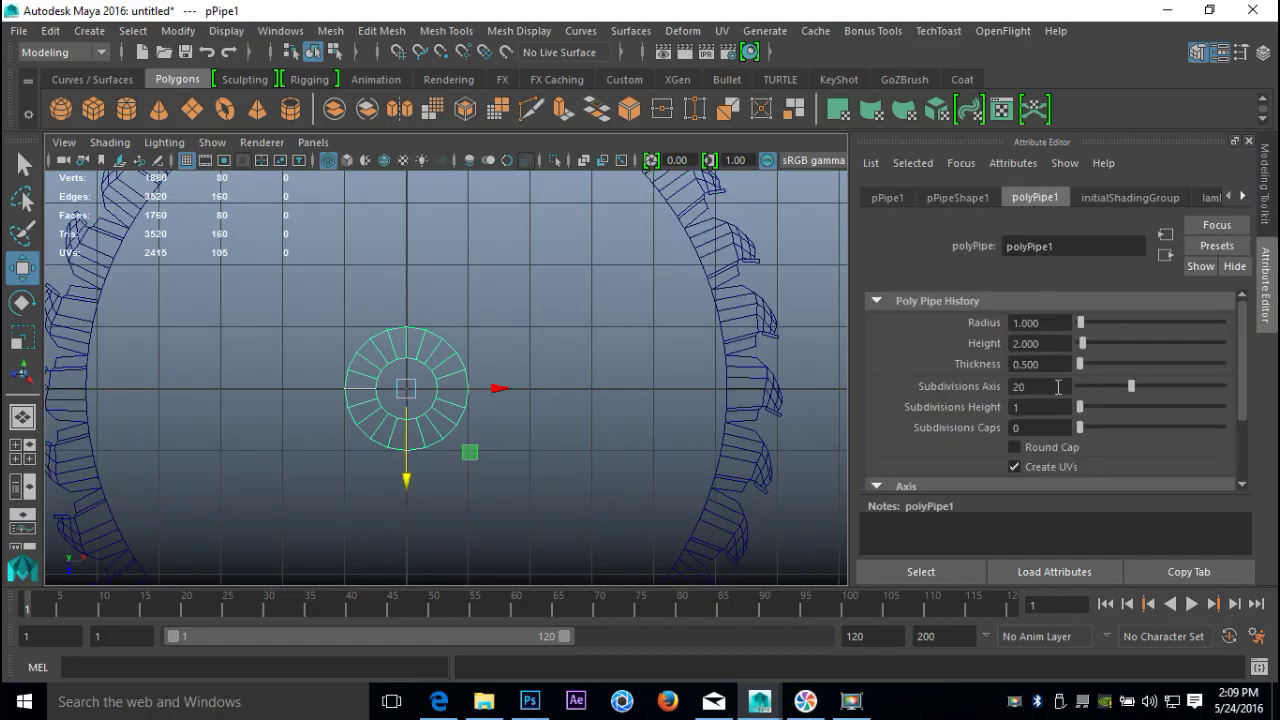
text(40)
key(Return)
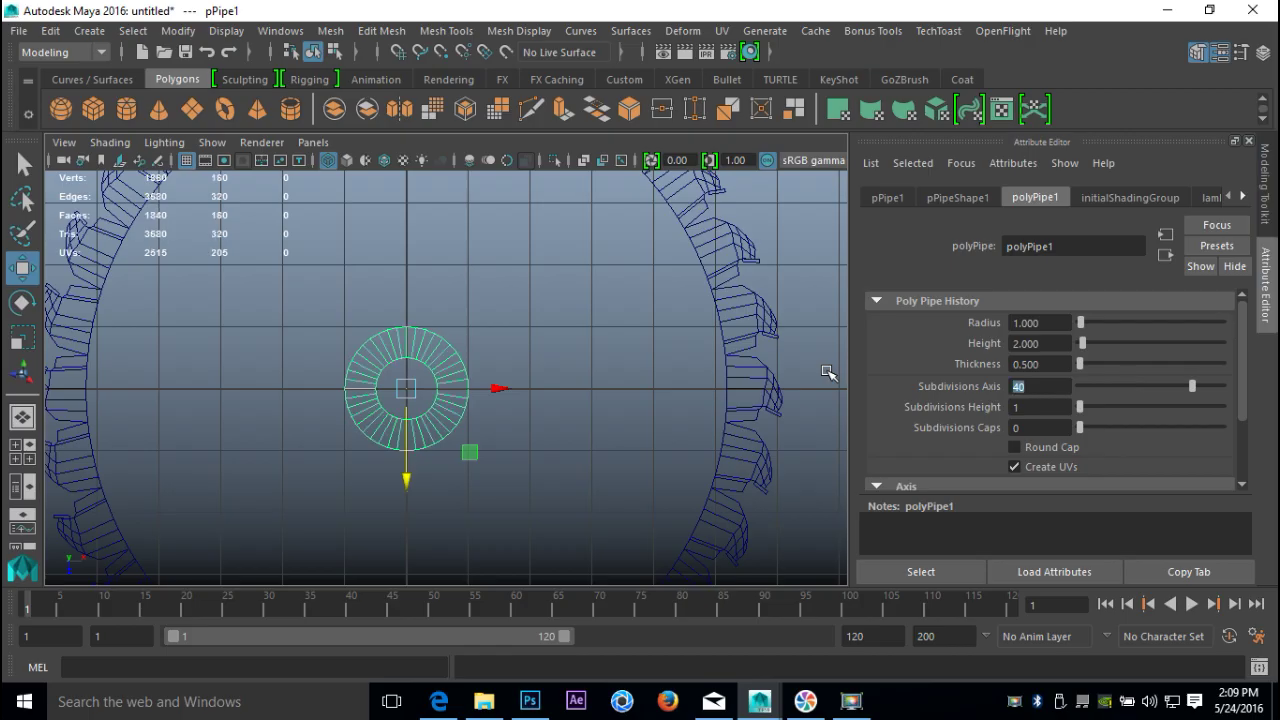
scroll(300, 420, down, 5)
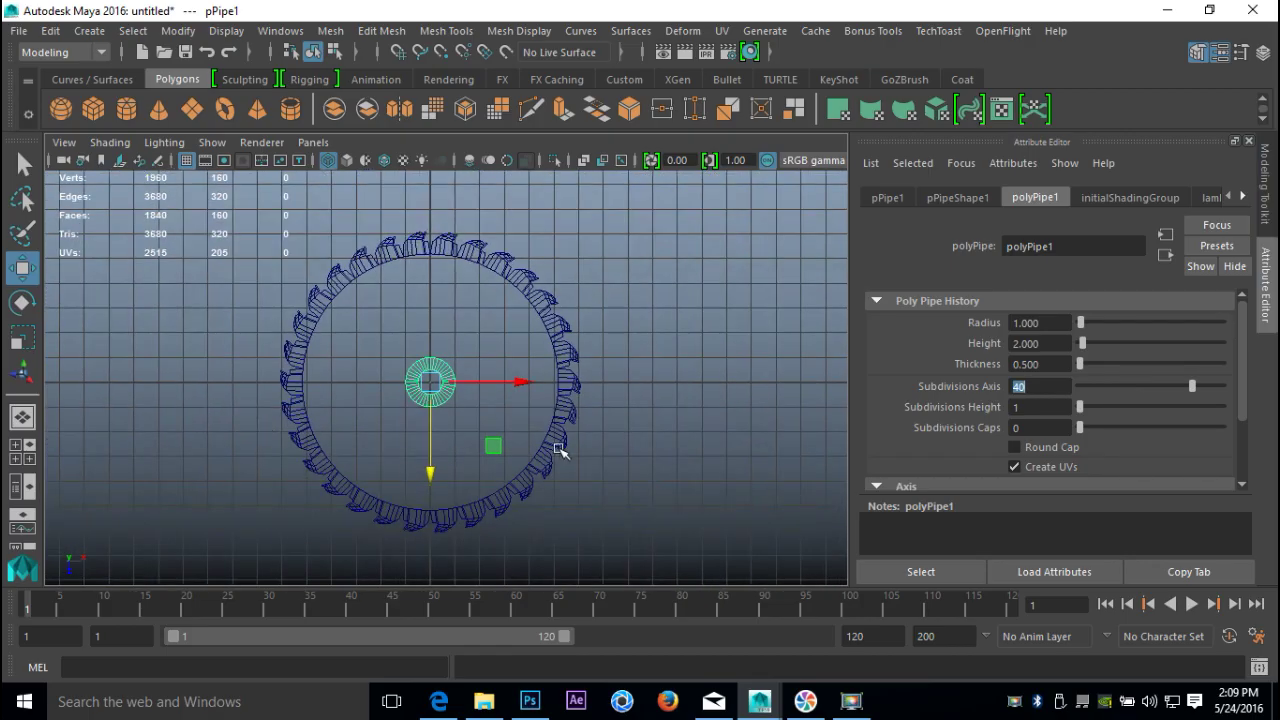
- Scale the pipe up uniformly to fill the saw ring's centre
click(680, 404)
click(440, 383)
key(r)
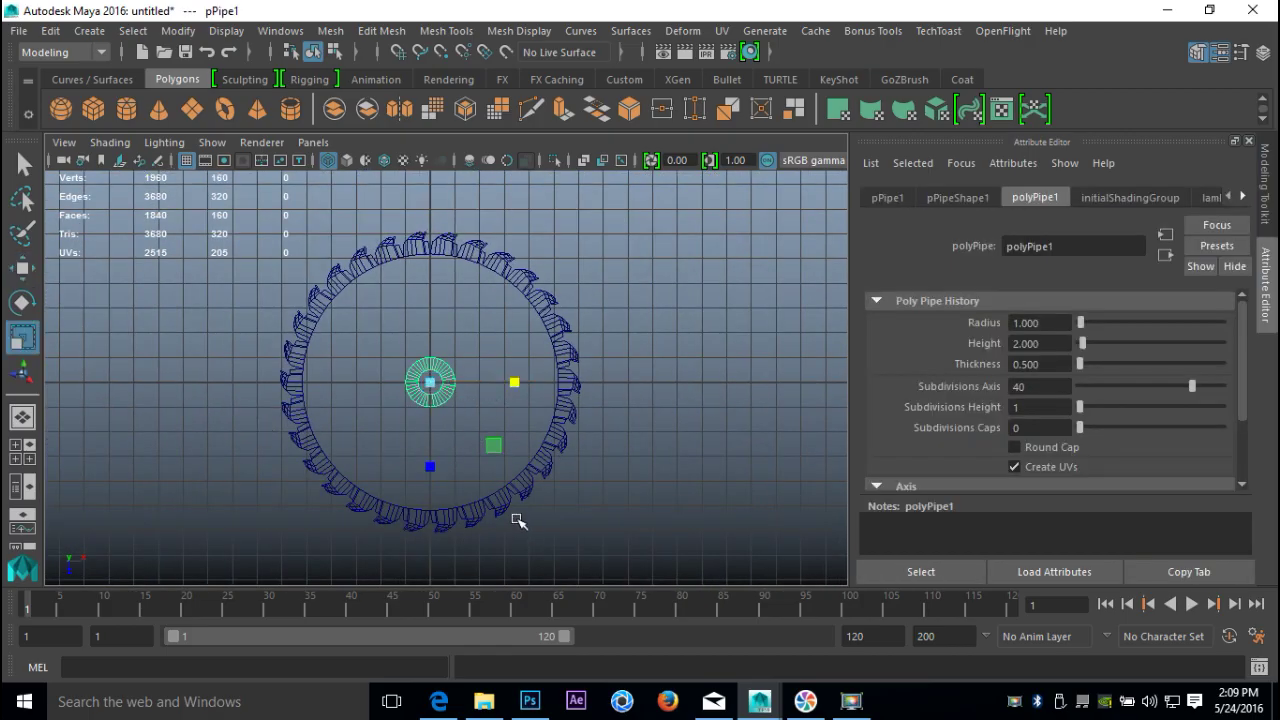
scroll(481, 483, up, 5)
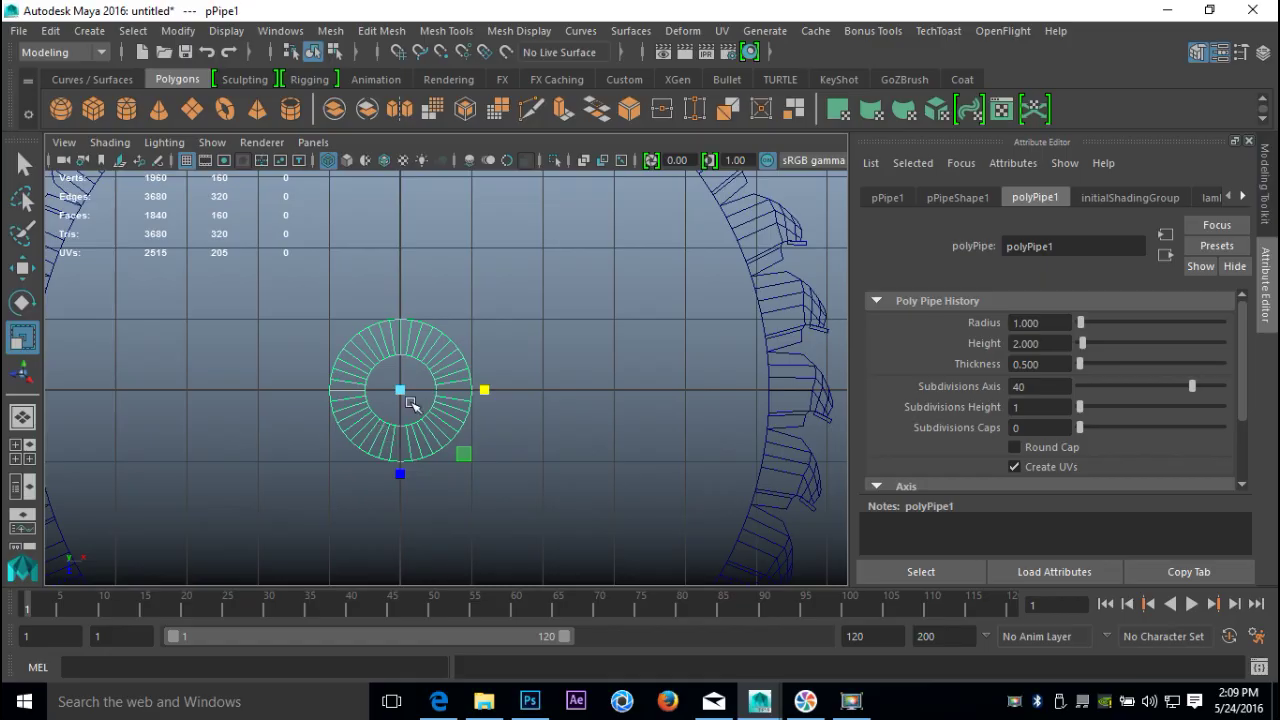
drag(405, 396, 845, 459)
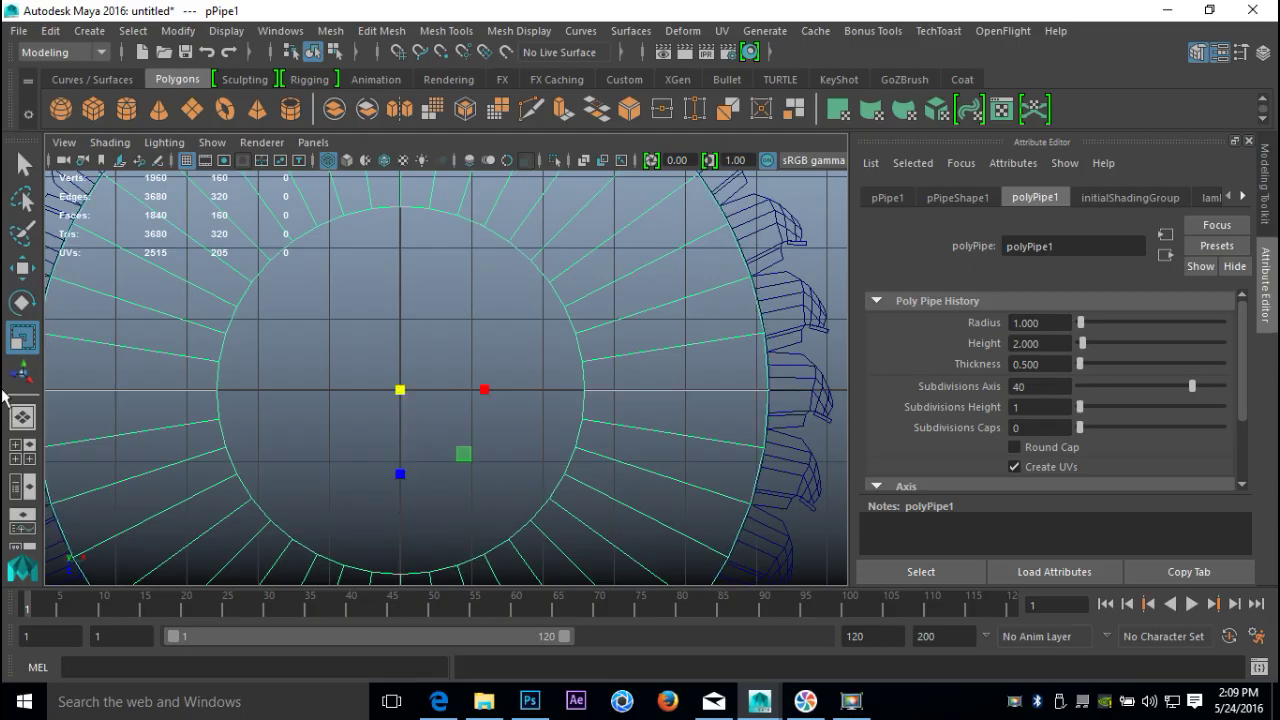
- Scale the pipe down in Y into a thin flat hub disc
click(16, 458)
key(space)
alt+drag(537, 382, 537, 428)
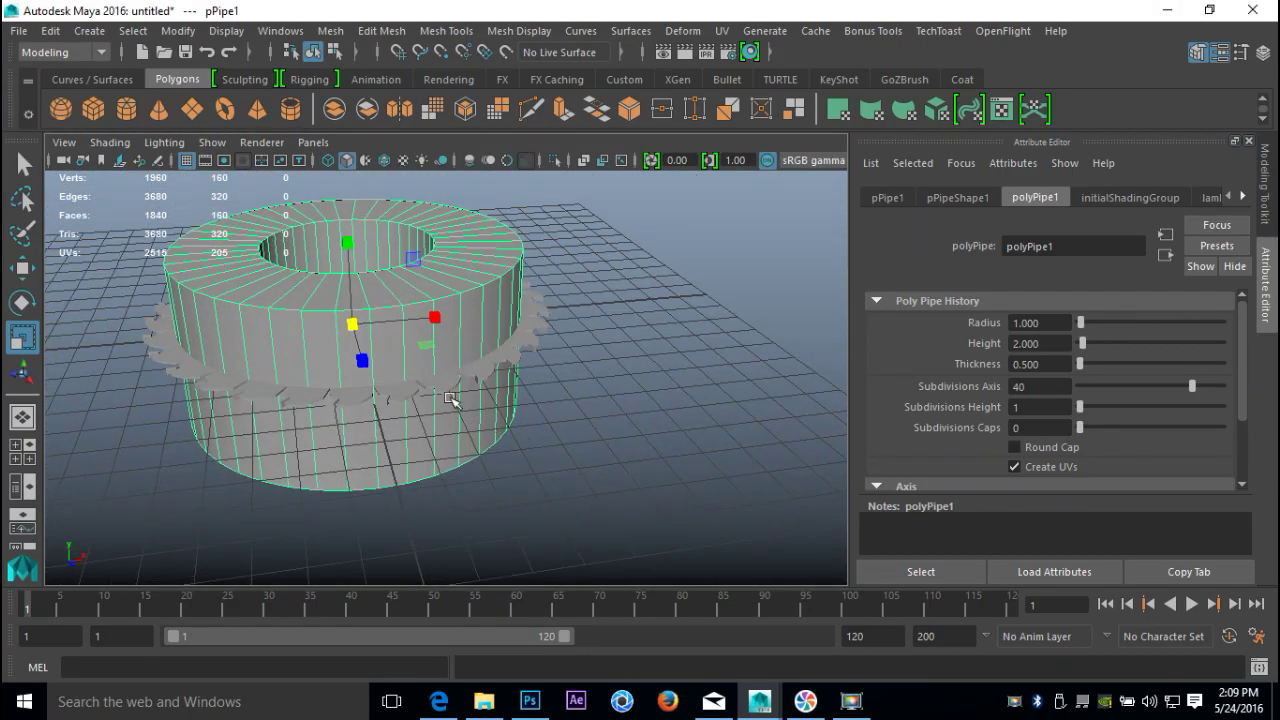
drag(345, 243, 351, 327)
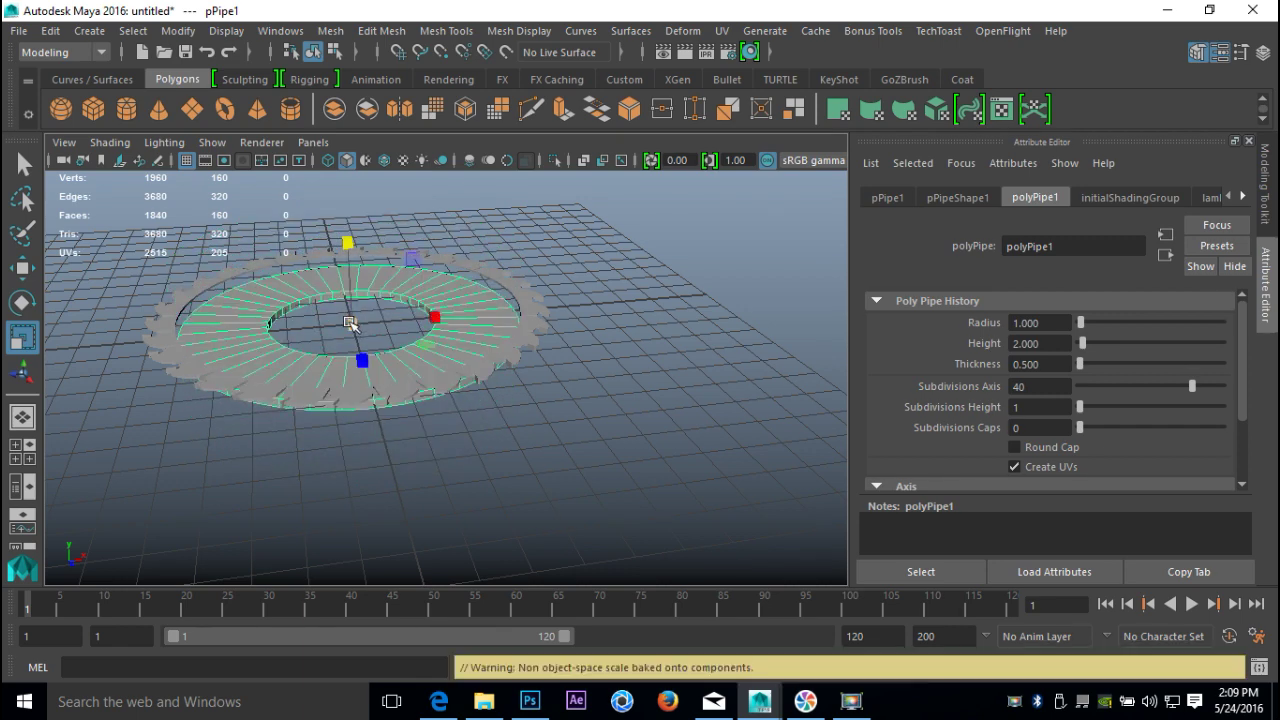
scroll(345, 327, up, 3)
mouse_move(452, 476)
alt+mouse_down()
mouse_move(466, 434)
mouse_move(466, 474)
alt+mouse_up()
scroll(462, 461, up, 3)
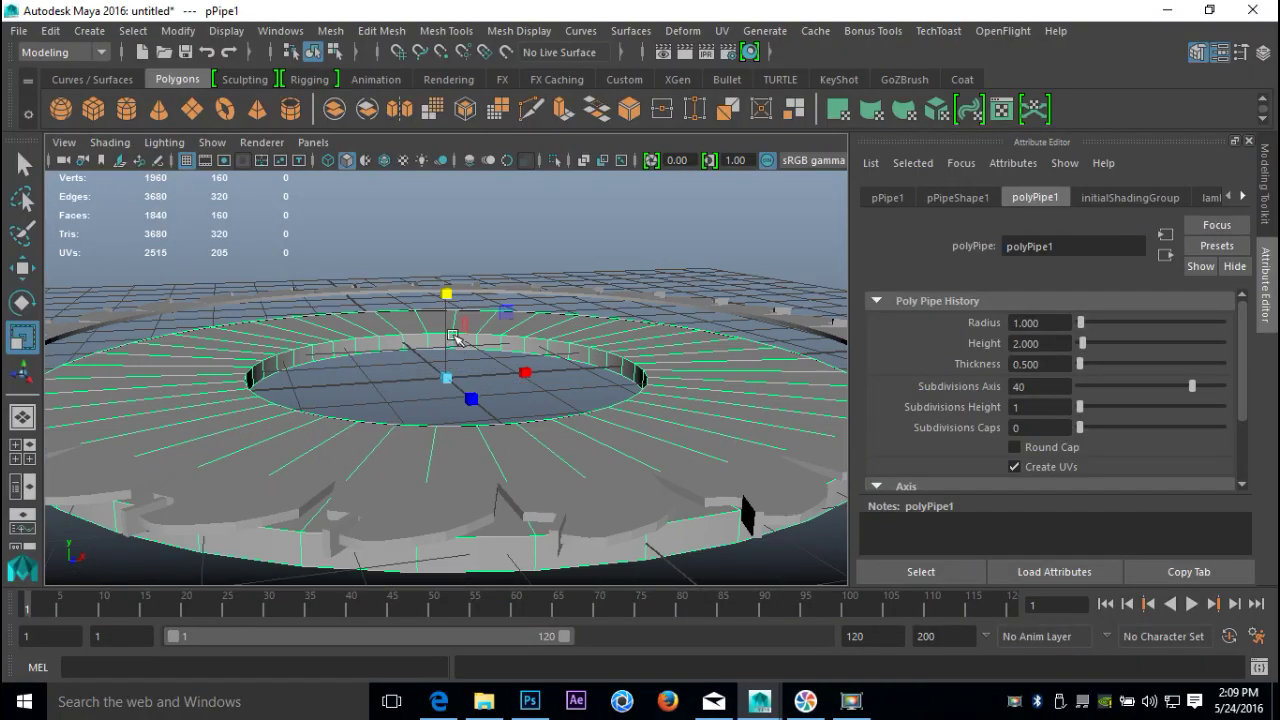
drag(451, 298, 452, 374)
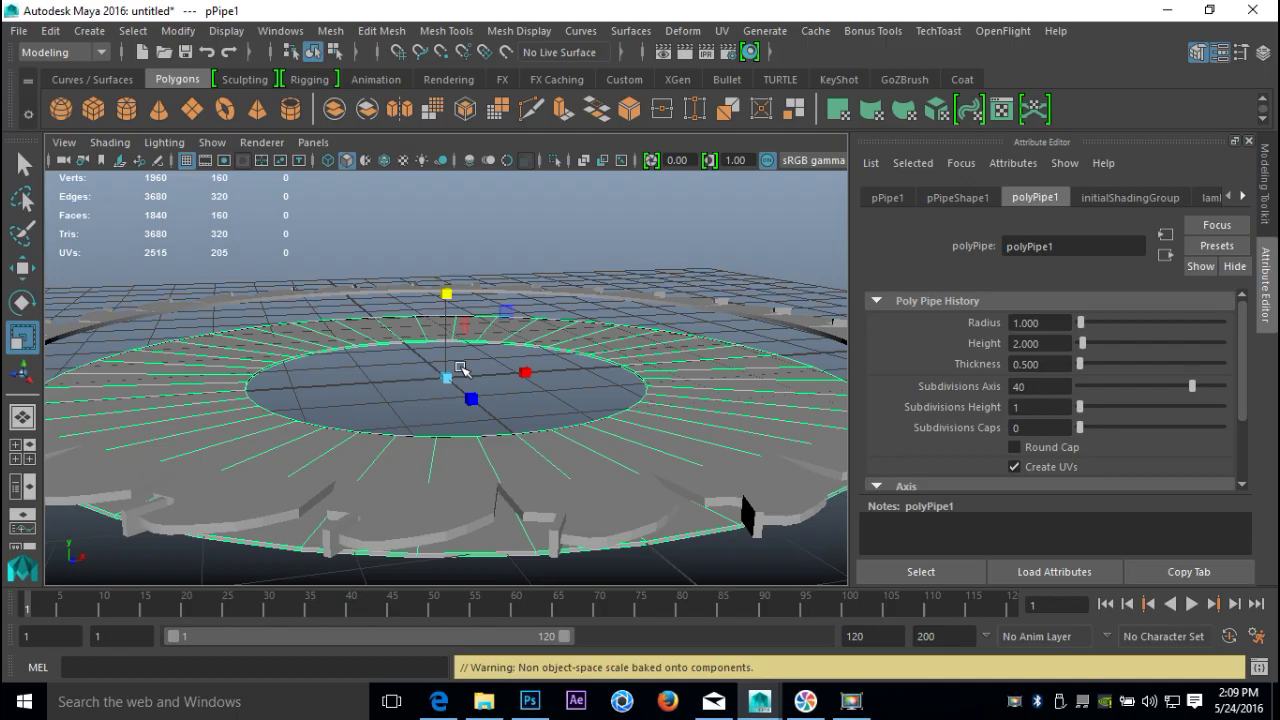
click(416, 520)
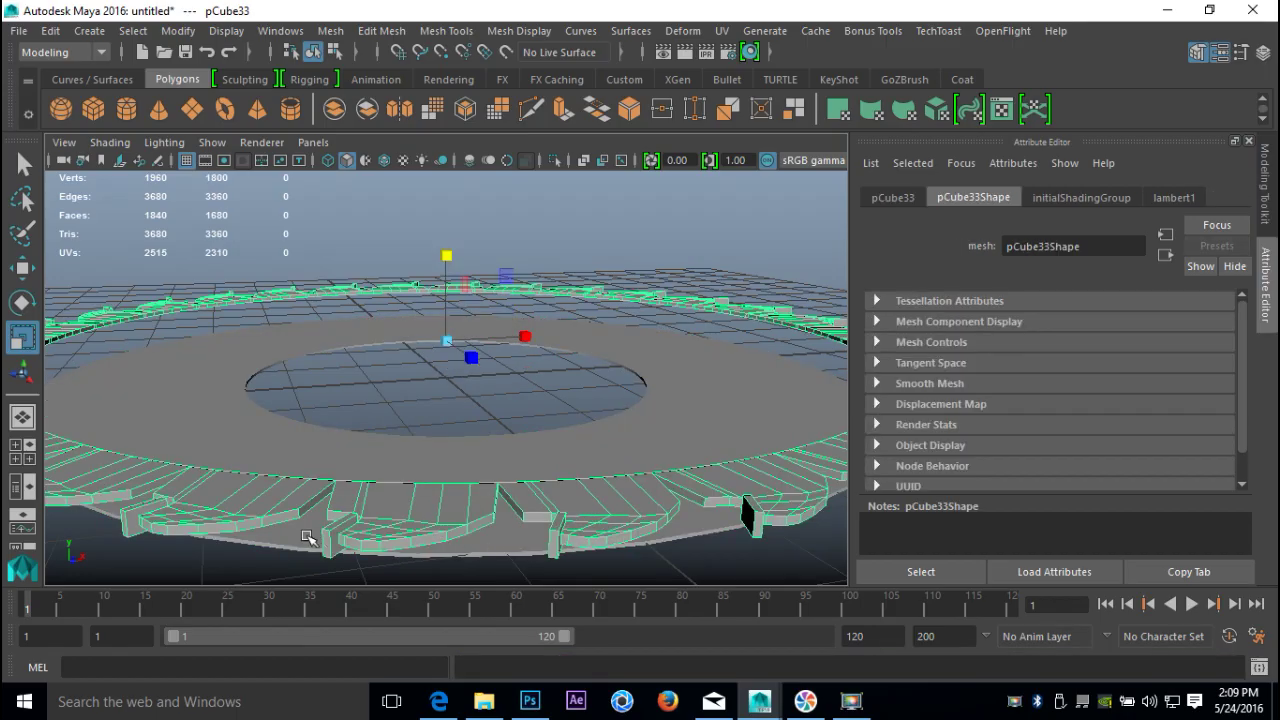
- In side wireframe view, move pCube33 down along Y until level with the hub disc
click(21, 451)
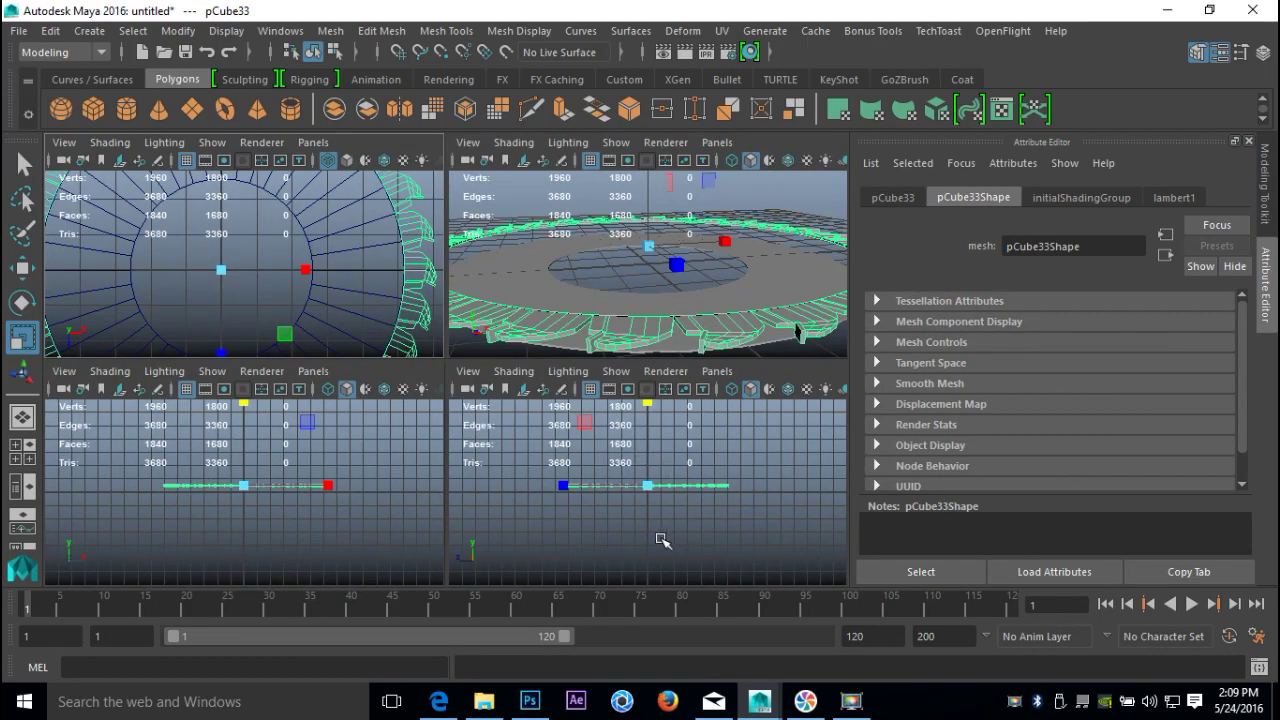
key(space)
scroll(500, 505, up, 3)
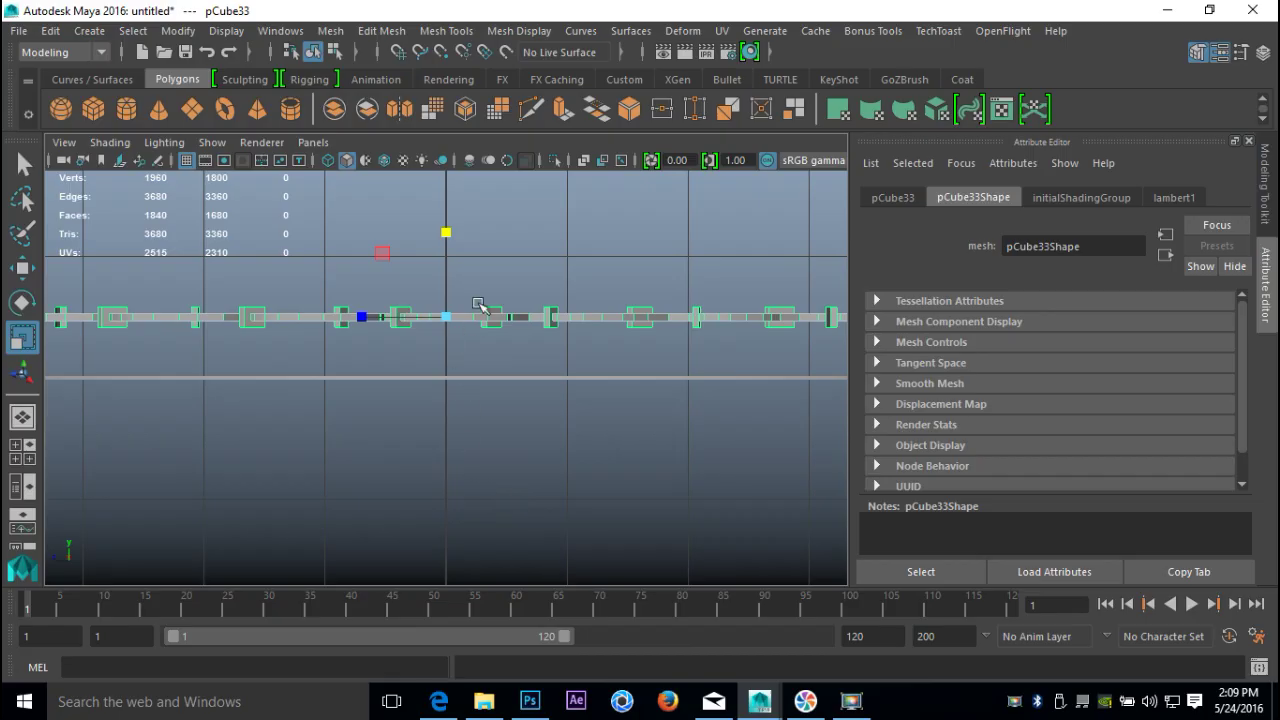
key(w)
drag(446, 226, 458, 282)
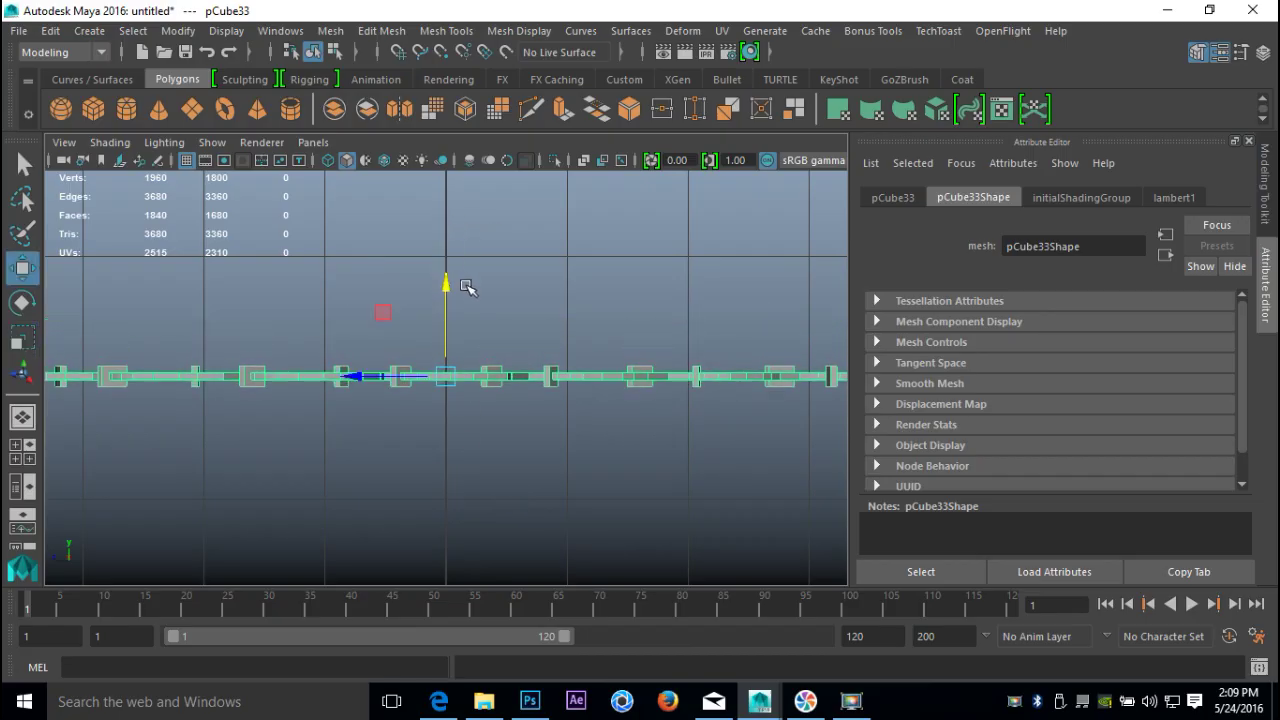
key(4)
scroll(540, 449, up, 5)
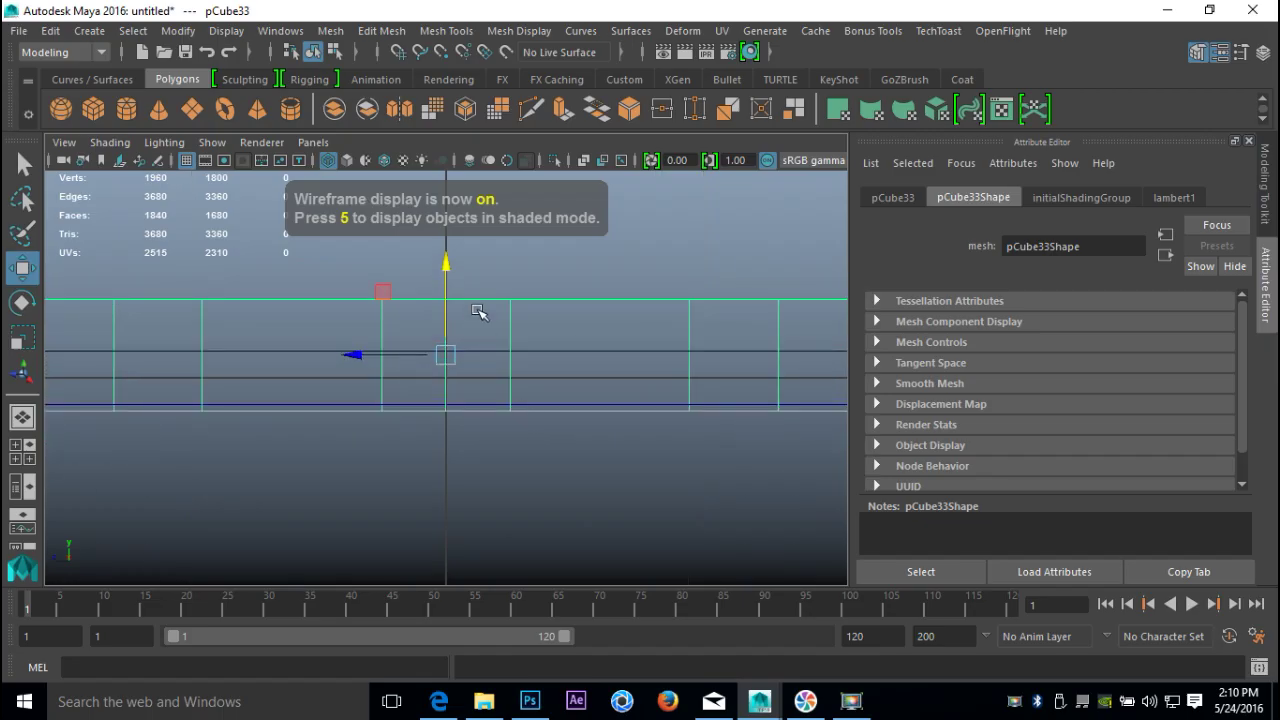
drag(448, 263, 452, 290)
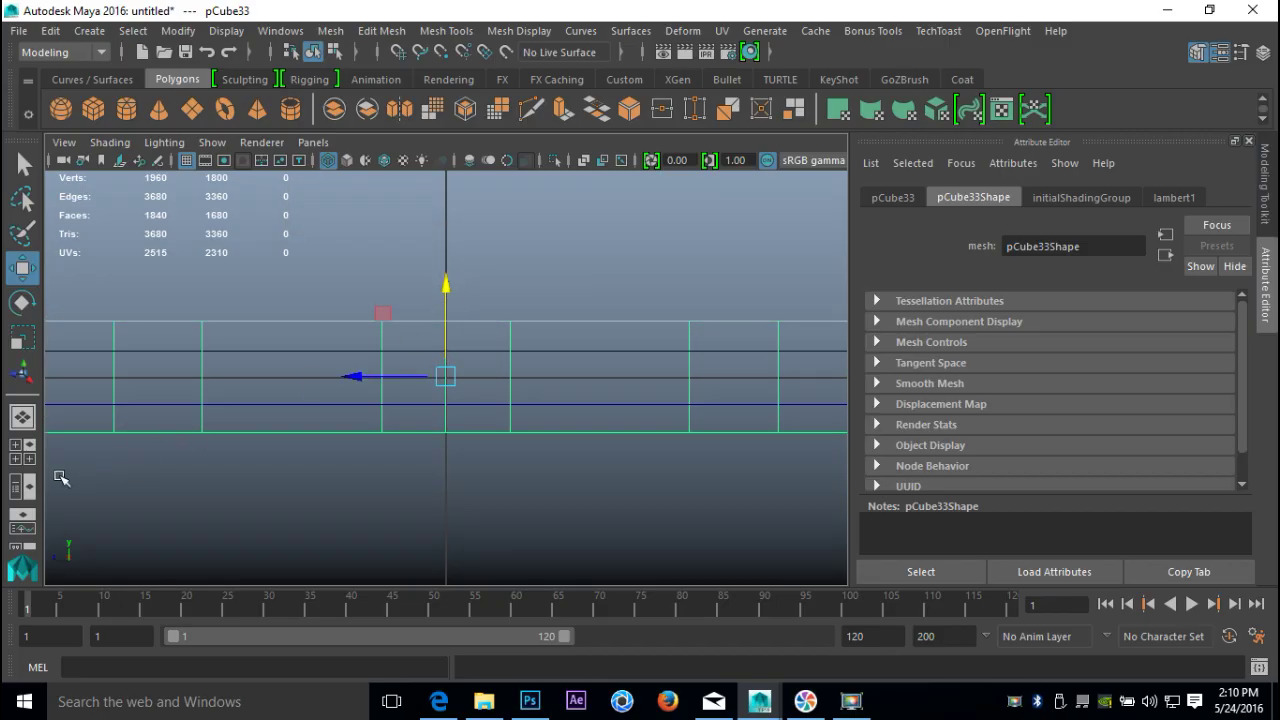
key(space)
key(space)
alt+drag(562, 344, 569, 400)
click(573, 258)
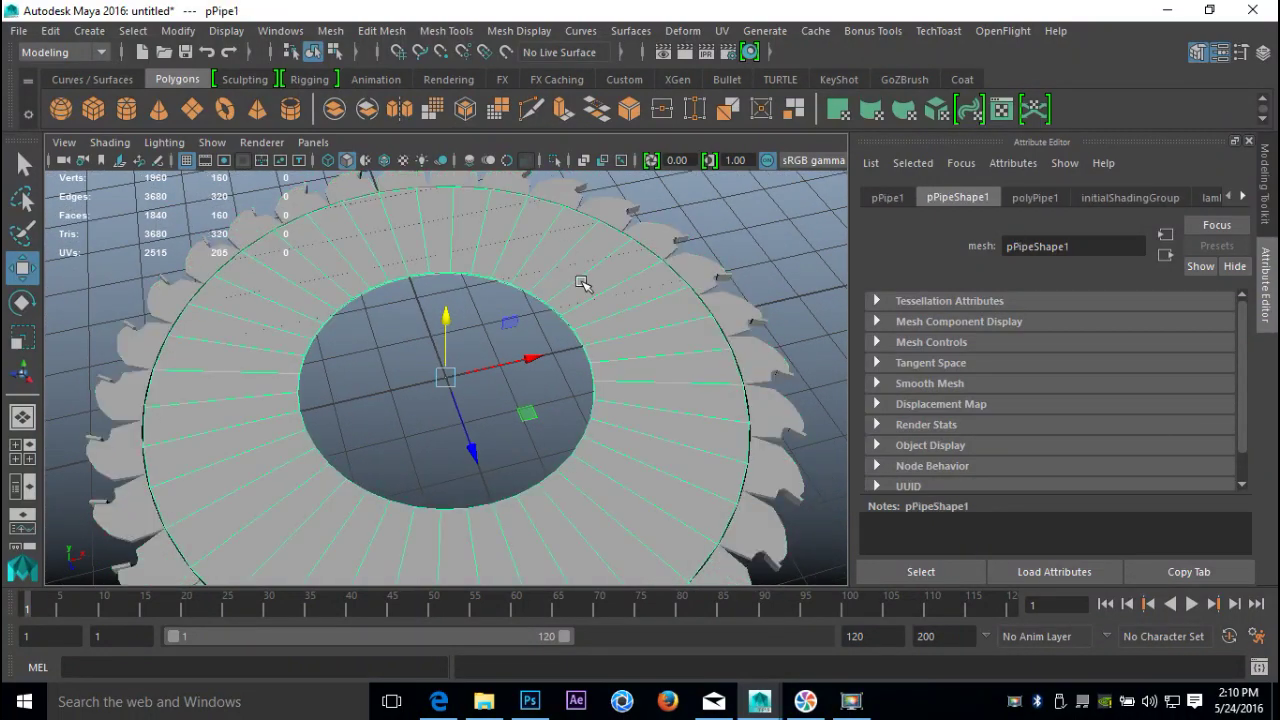
- Insert two edge loops around the pPipe1 hub disc
click(381, 31)
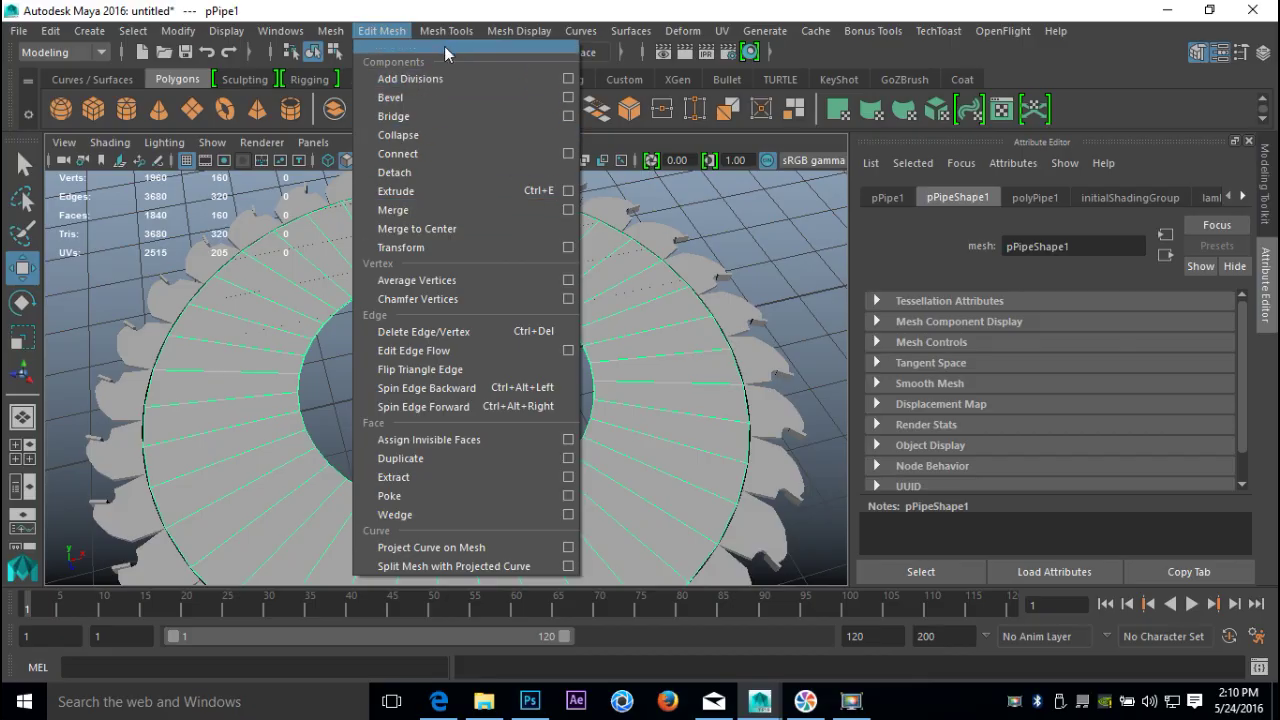
mouse_move(447, 31)
click(578, 172)
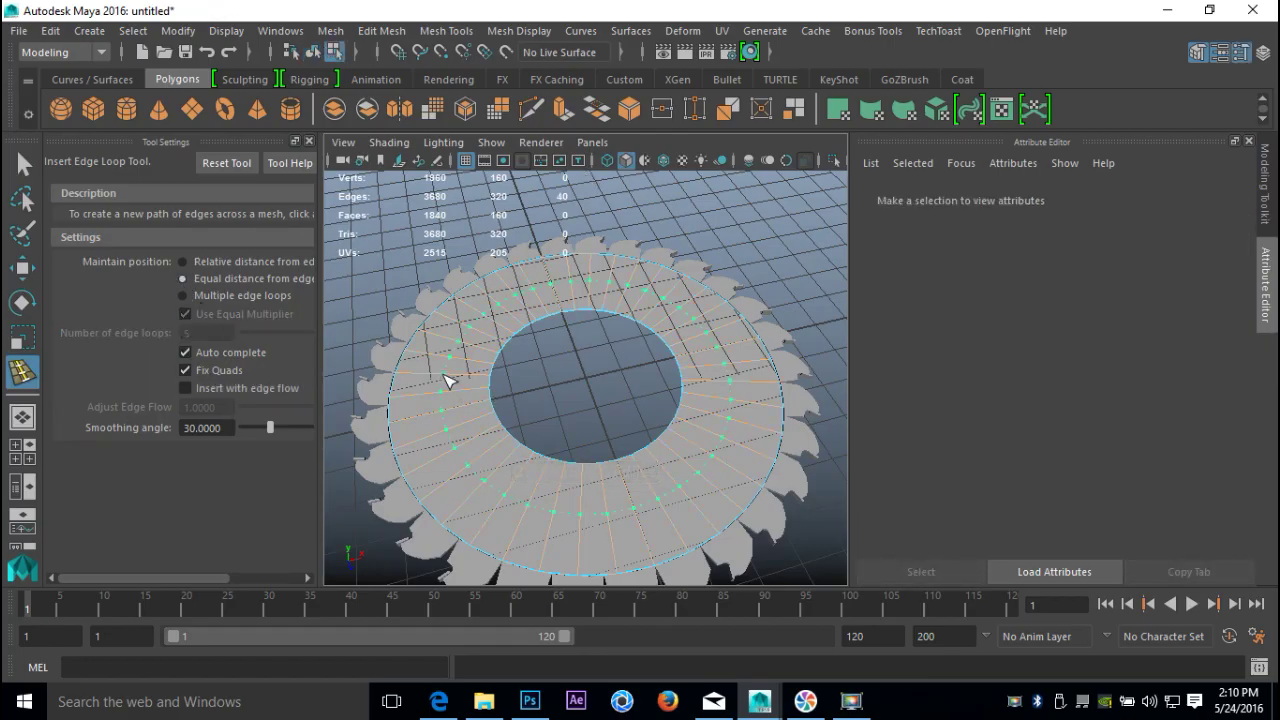
click(447, 383)
alt+drag(445, 490, 476, 325)
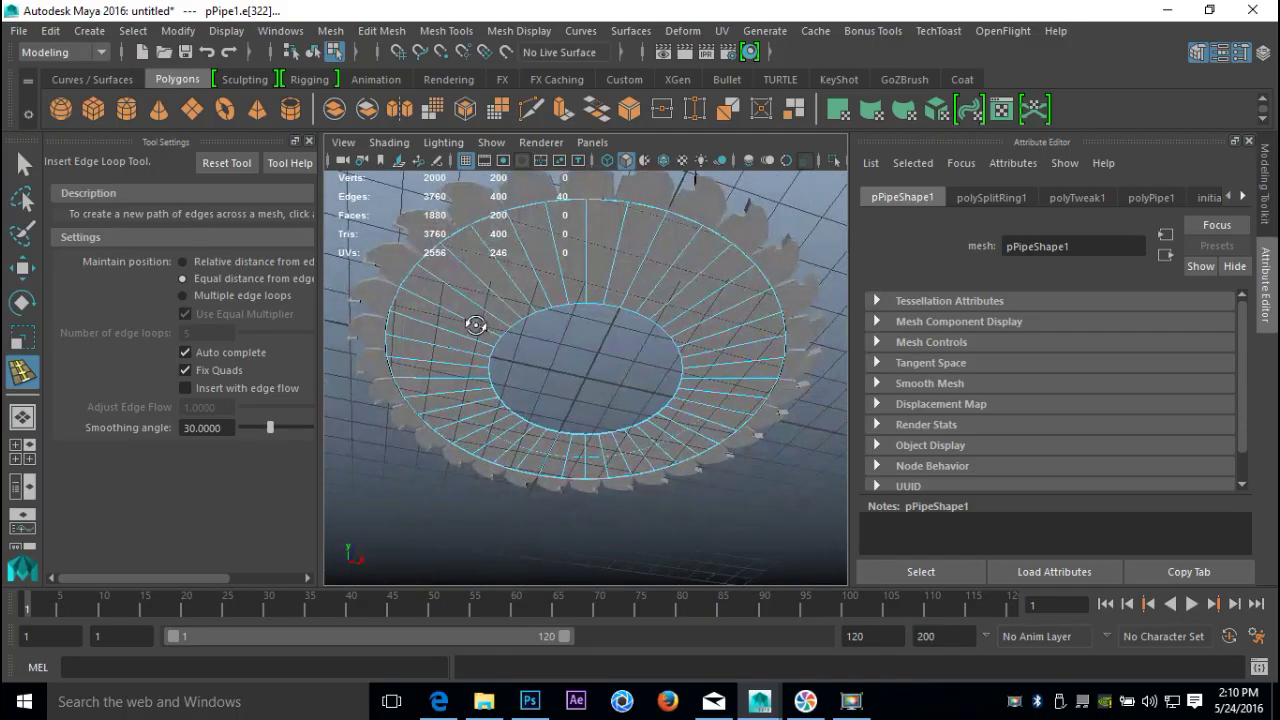
click(462, 297)
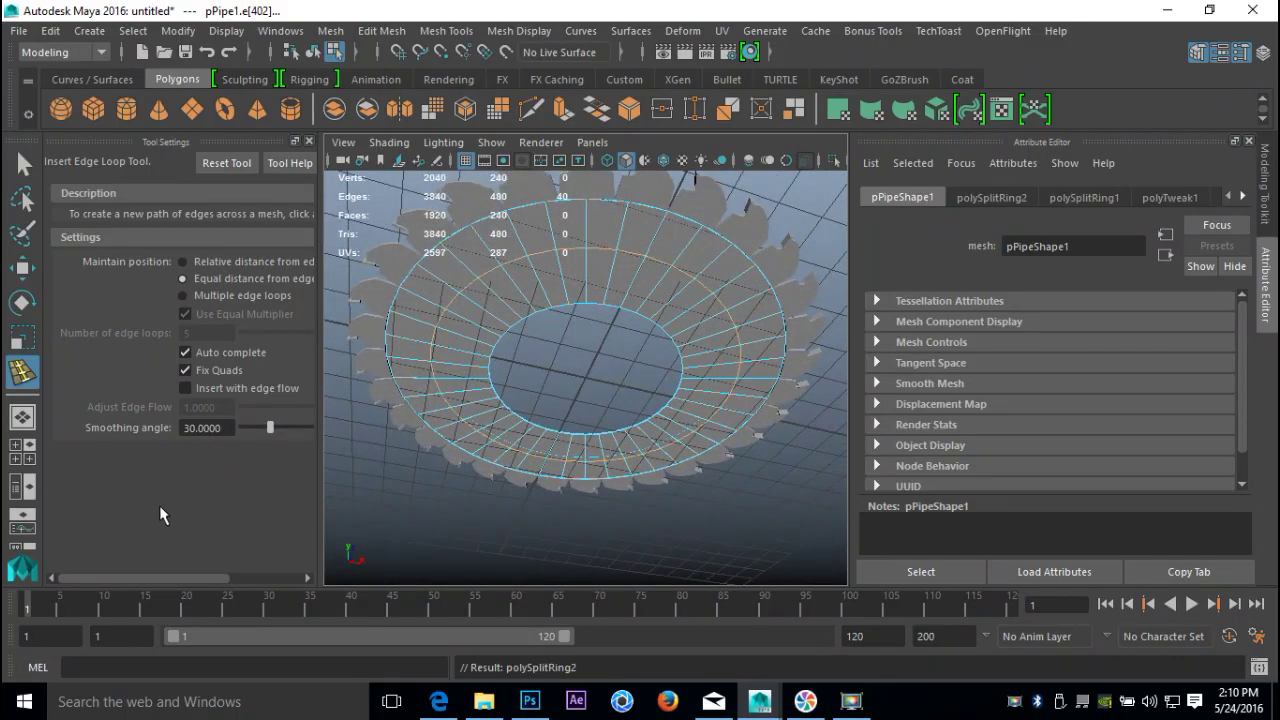
- In the top view, scale the selected edge loop slightly inward
click(18, 458)
key(space)
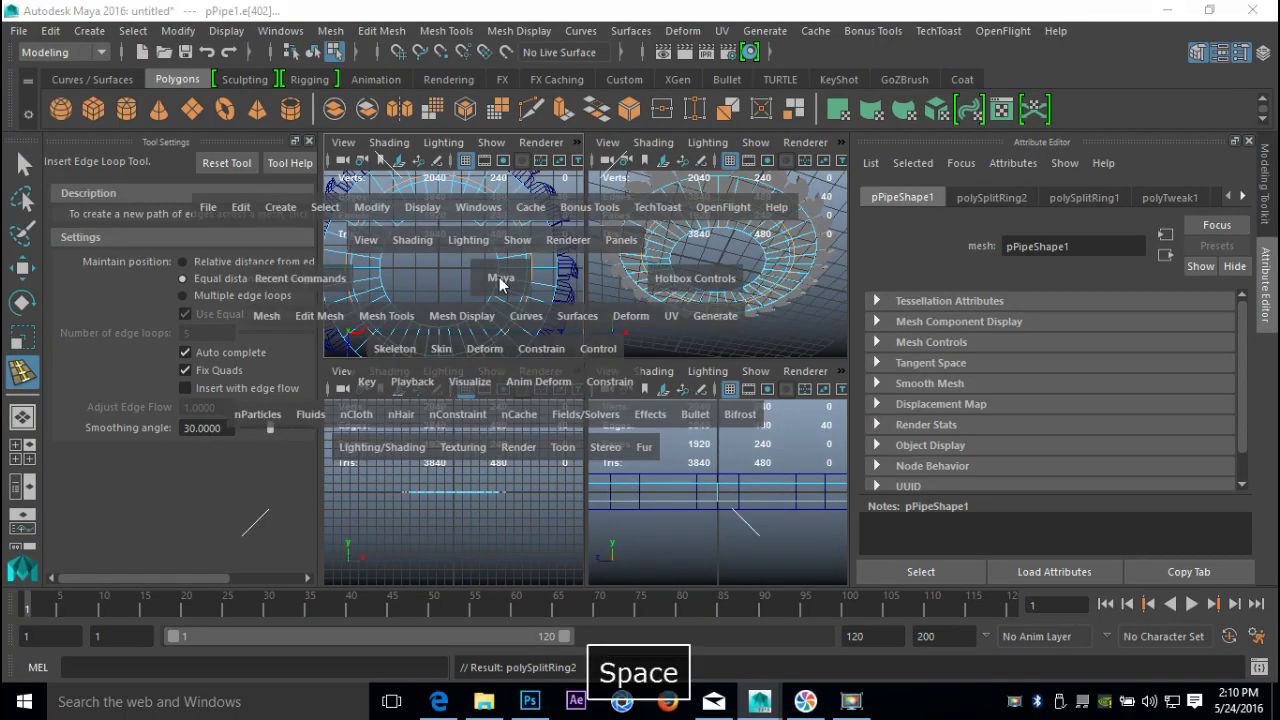
key(r)
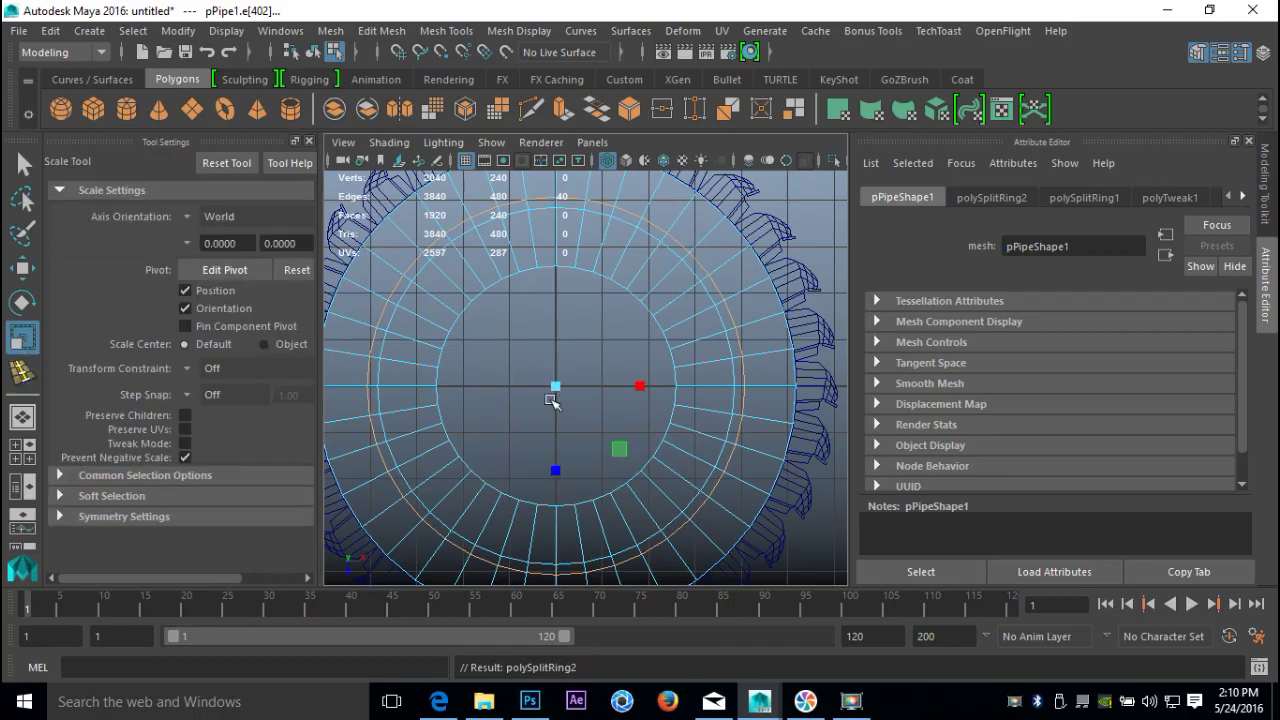
drag(553, 387, 541, 389)
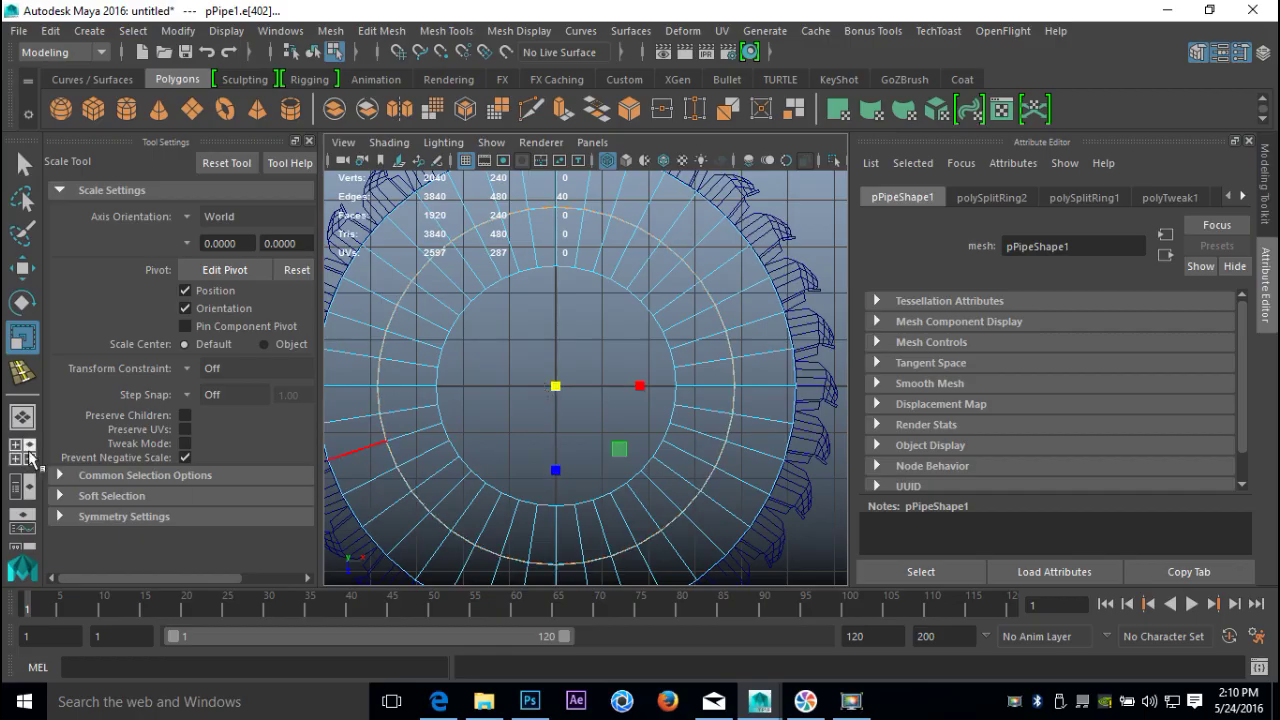
- Maximize the perspective view and hide the Tool Settings panel
click(30, 457)
key(space)
alt+drag(615, 347, 609, 405)
click(311, 141)
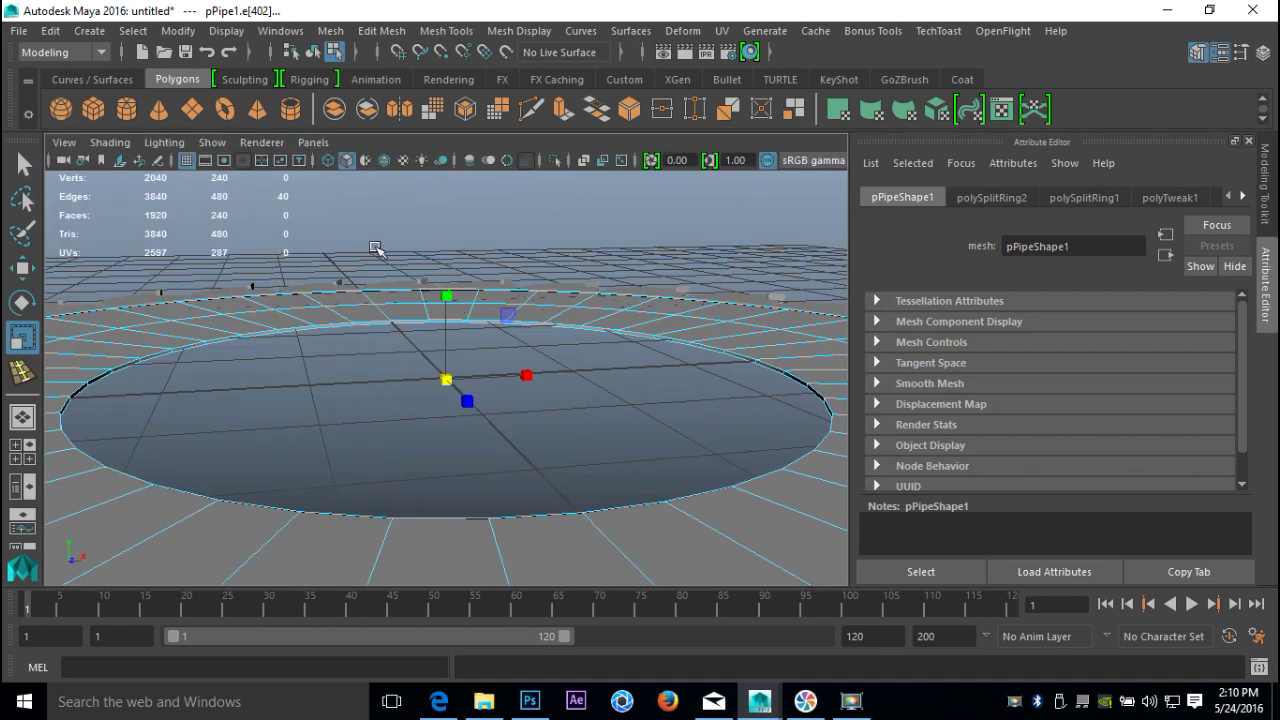
- Select the hub's two inner face rings and the thin rim face loop
alt+drag(512, 350, 532, 414)
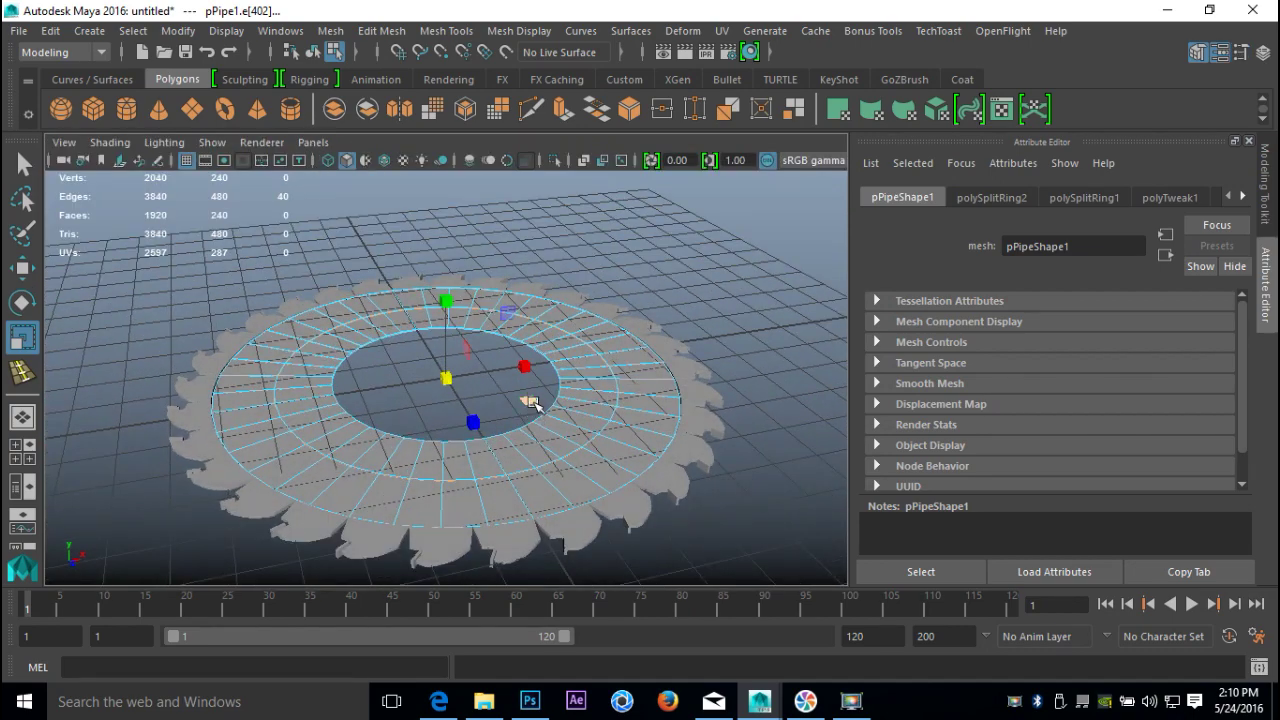
key(q)
scroll(419, 458, up, 5)
alt+middle_drag(419, 458, 476, 340)
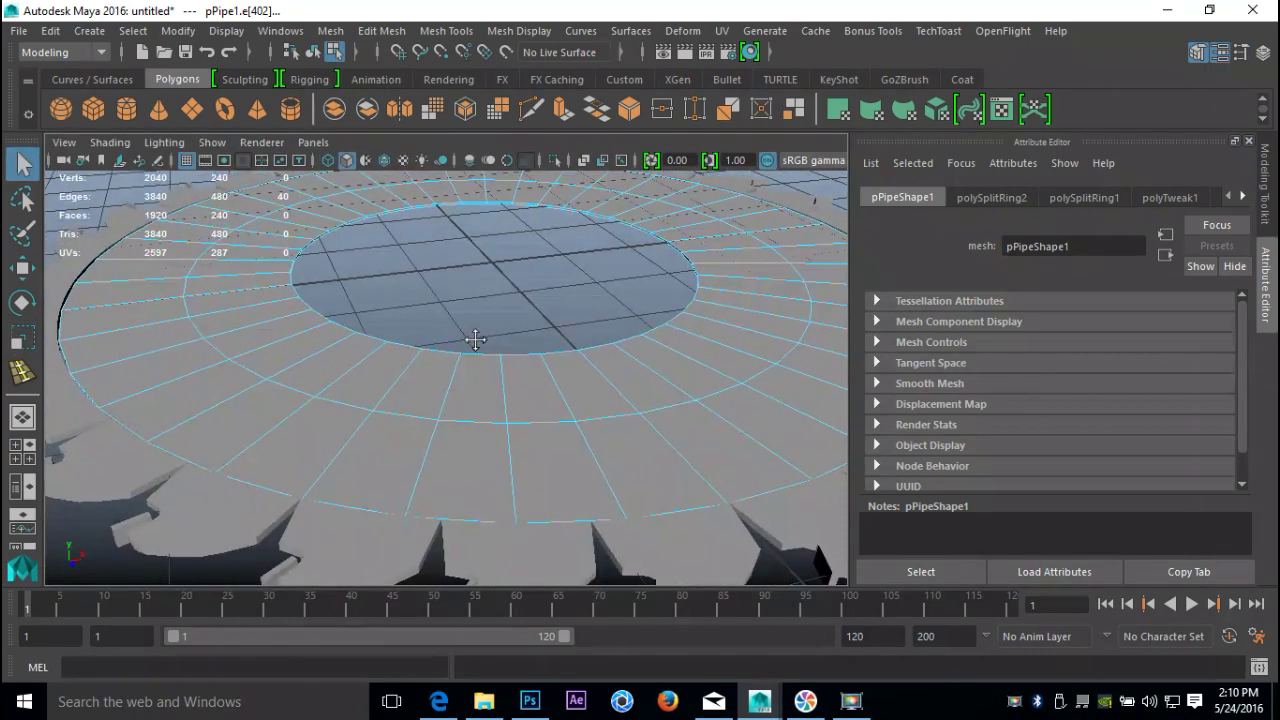
right_drag(276, 366, 268, 236)
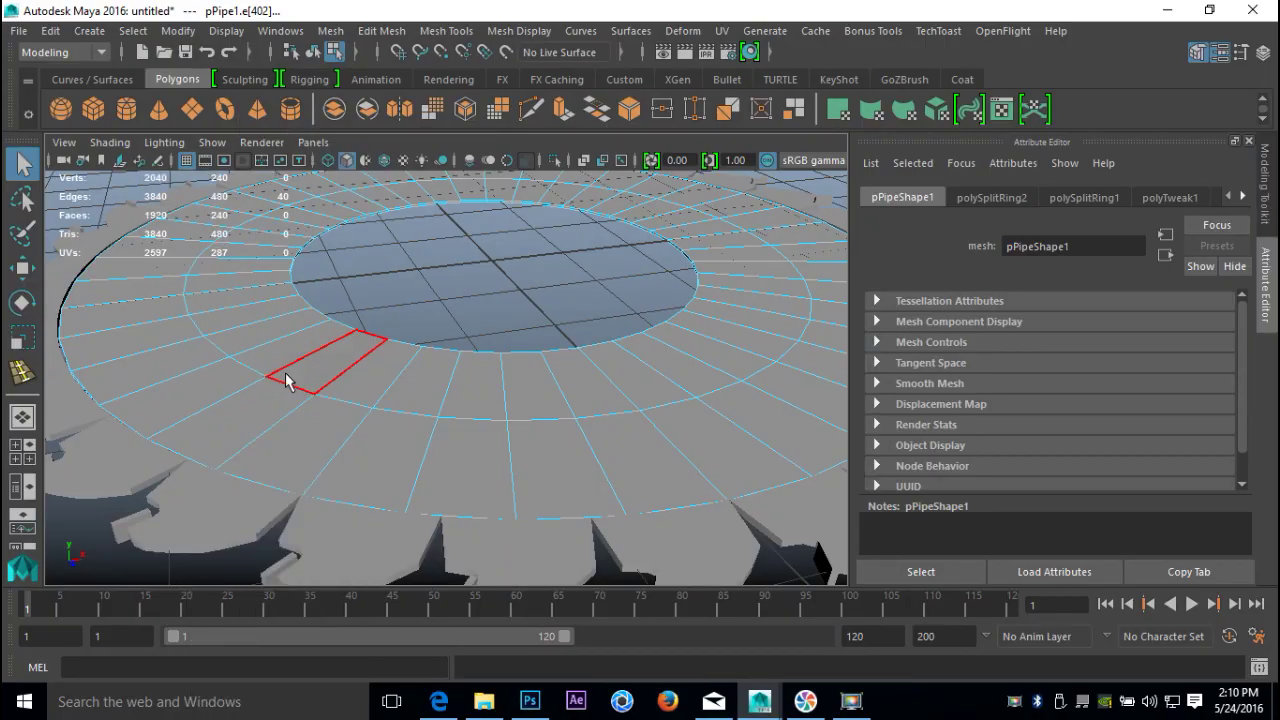
click(303, 378)
shift+double_click(285, 358)
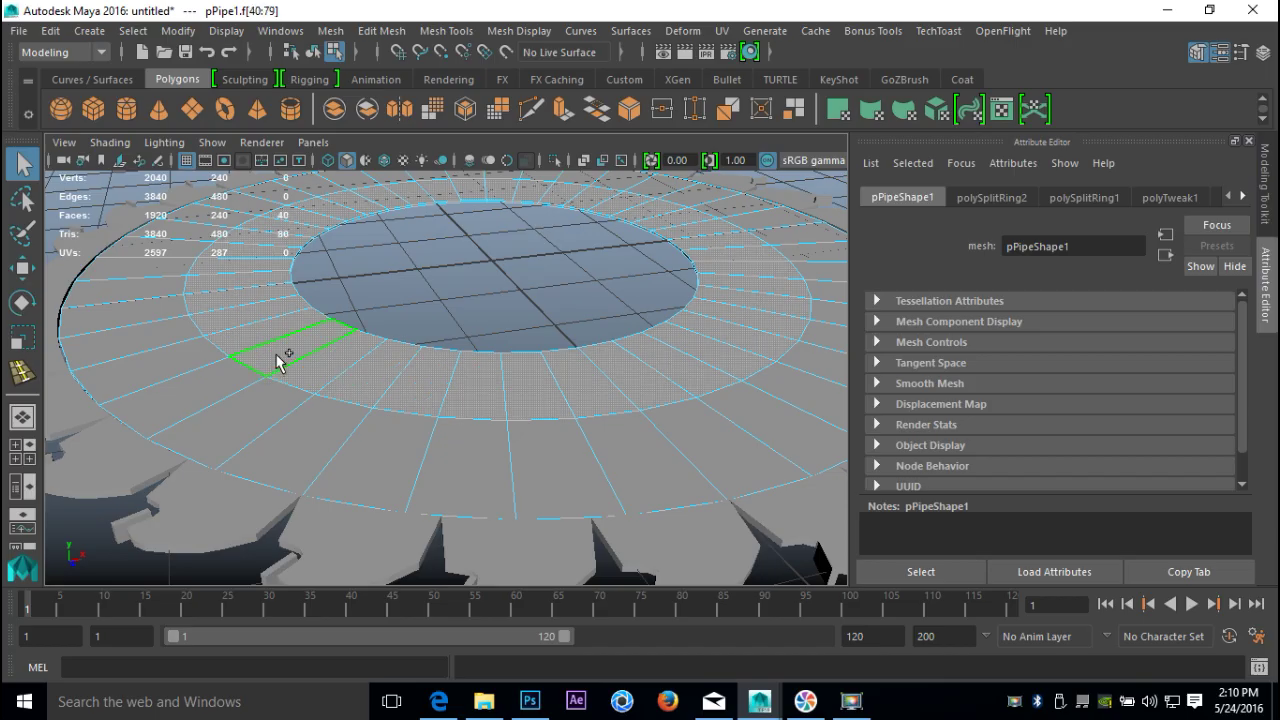
alt+drag(306, 500, 312, 351)
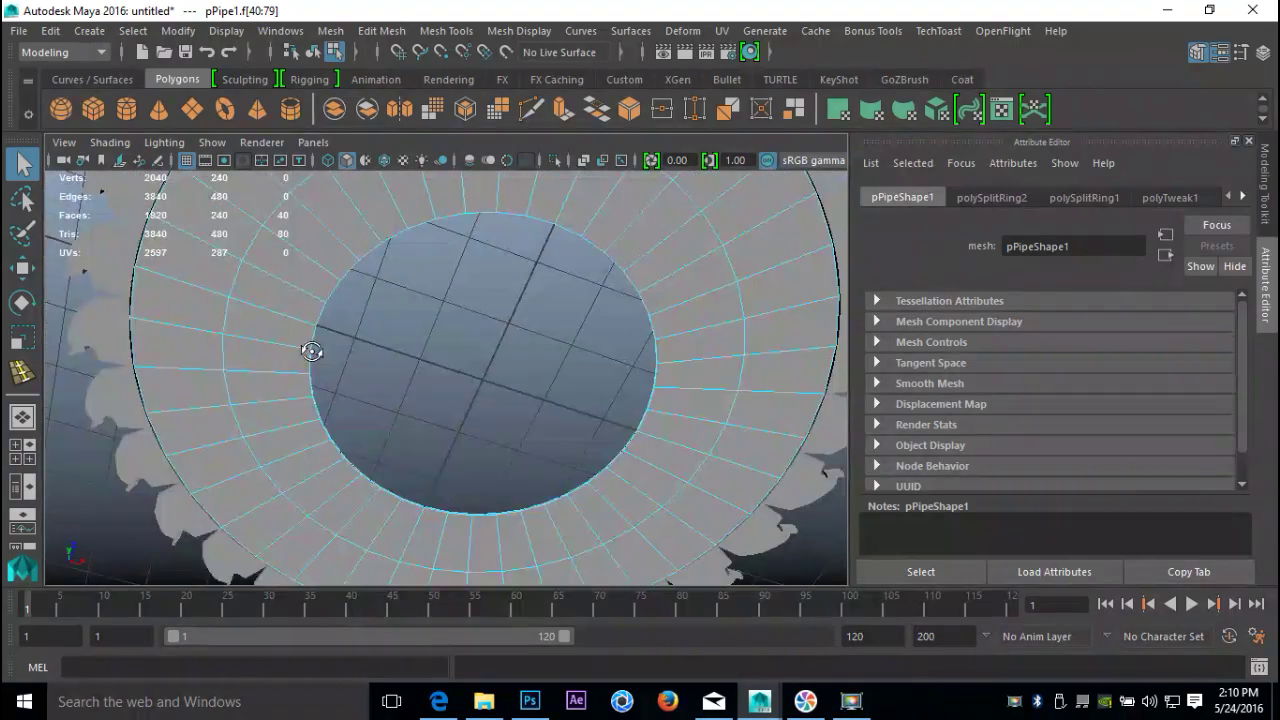
shift+double_click(323, 257)
alt+drag(466, 237, 429, 534)
scroll(344, 340, up, 4)
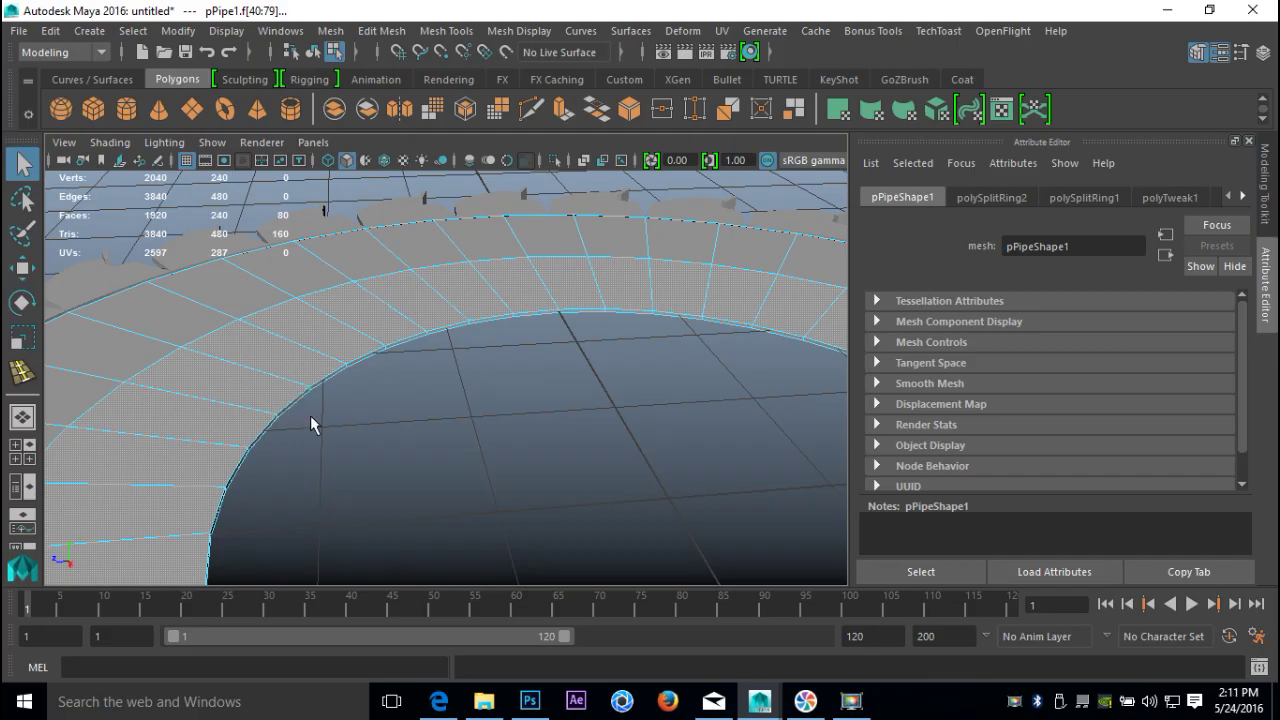
scroll(295, 391, up, 4)
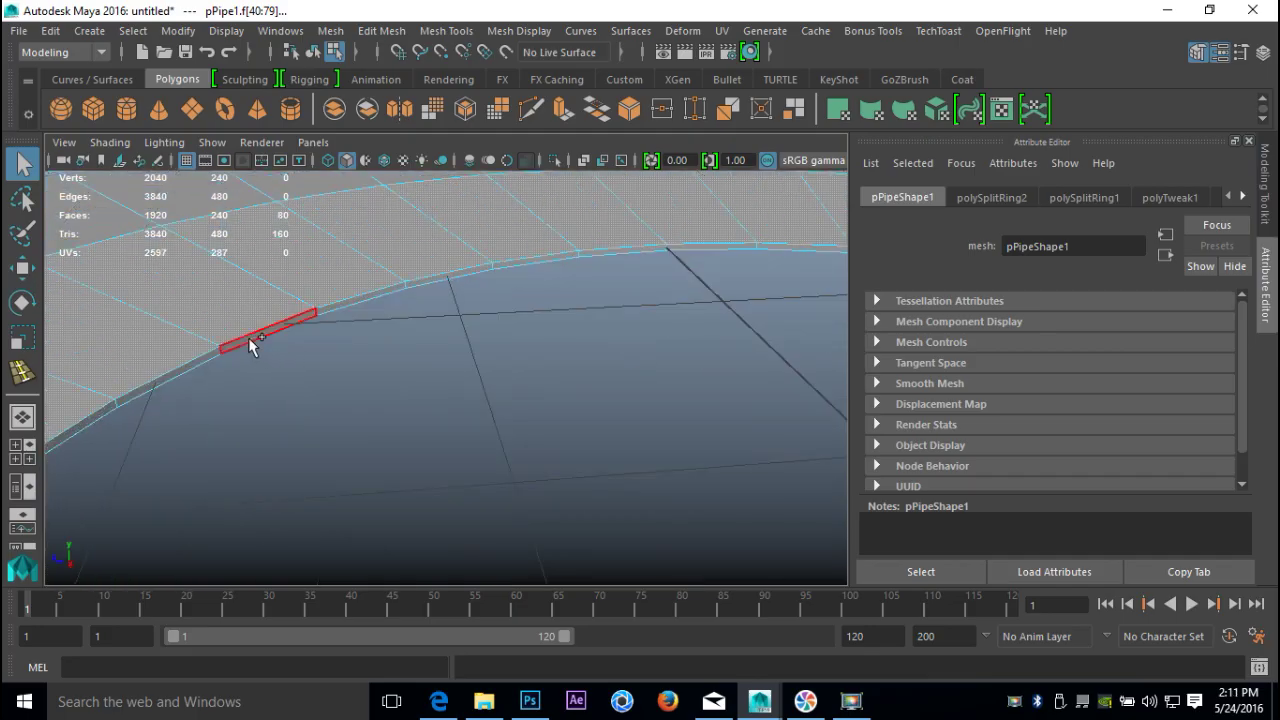
shift+double_click(197, 357)
scroll(394, 409, down, 5)
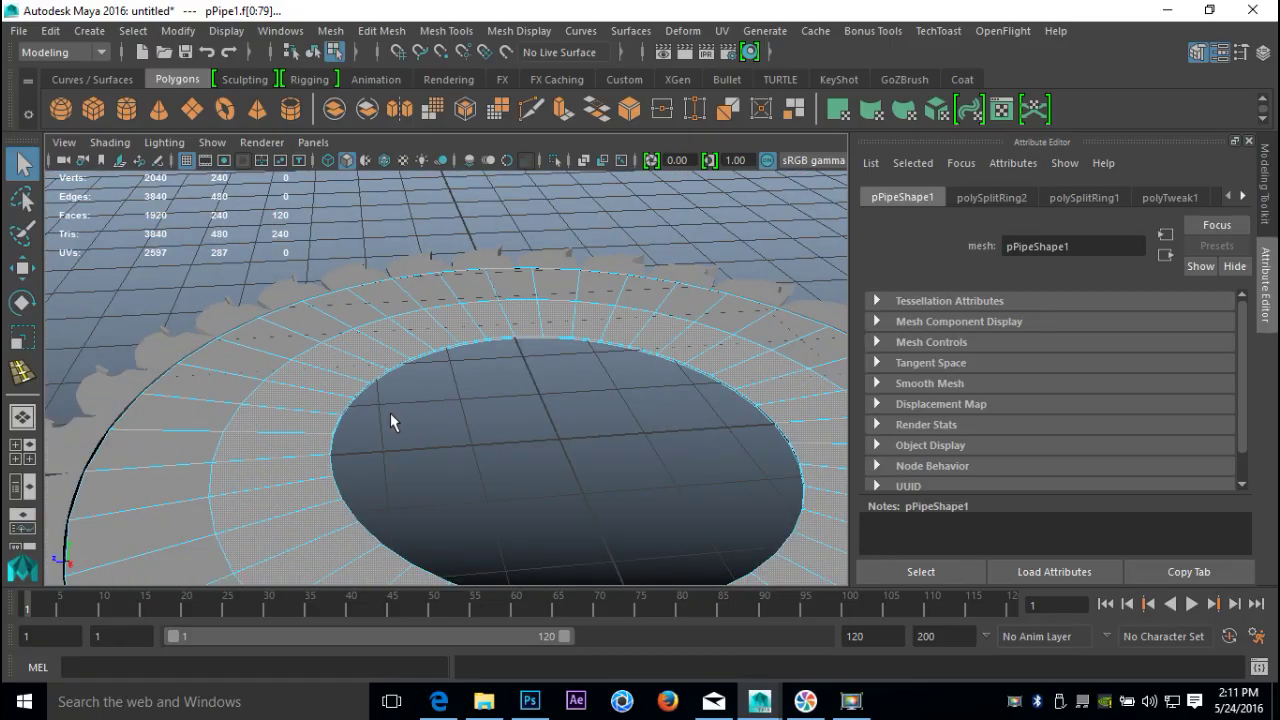
- Extrude the selected faces and scale the extrusion along one axis to reshape the band
click(381, 30)
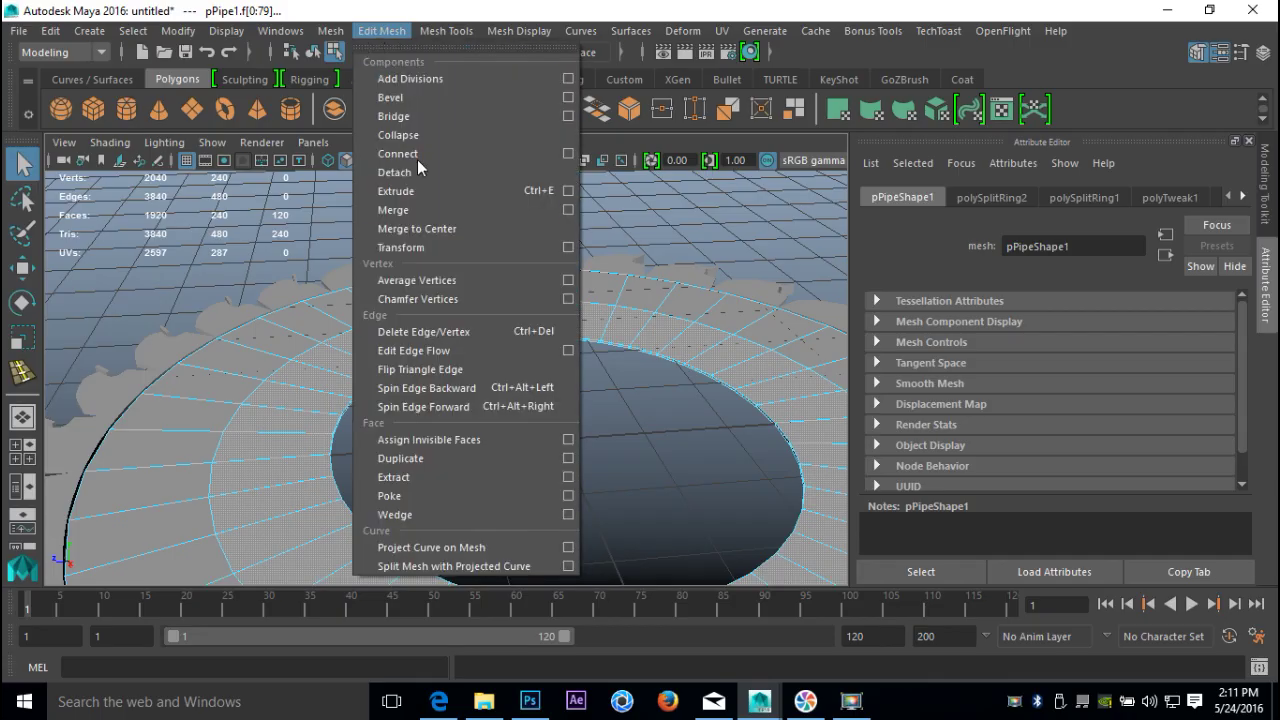
click(415, 196)
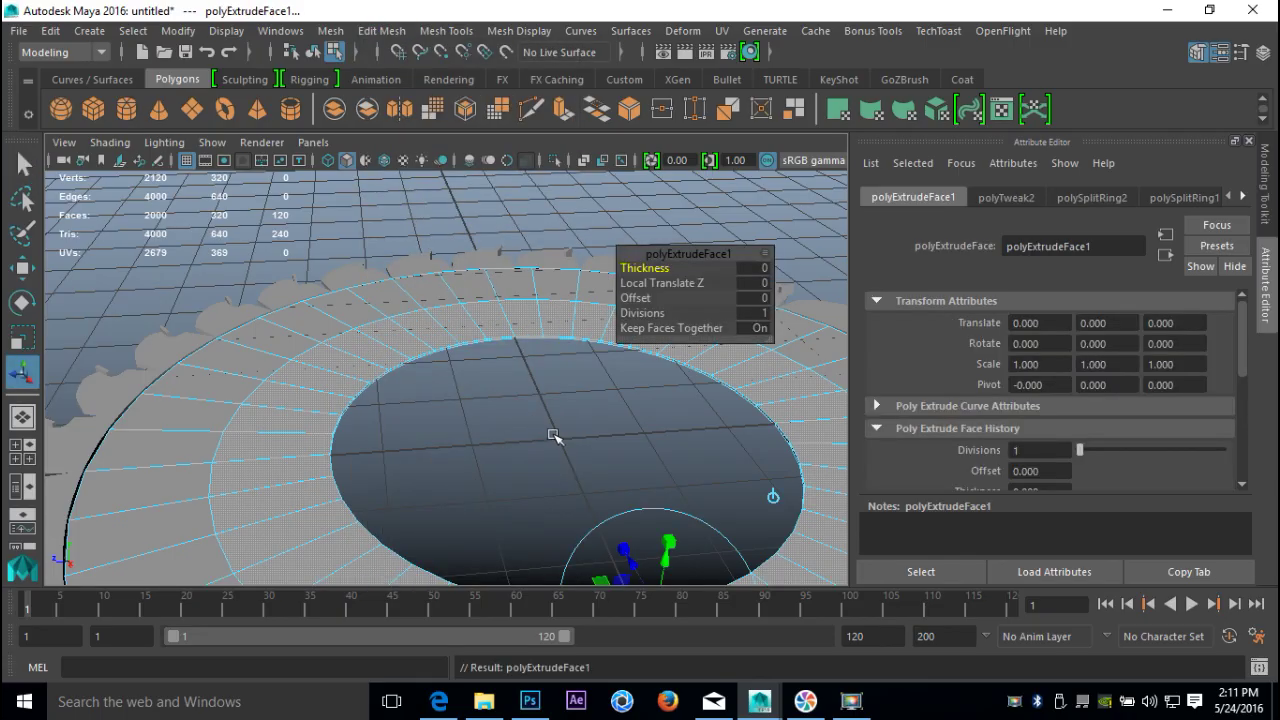
key(r)
drag(564, 362, 566, 390)
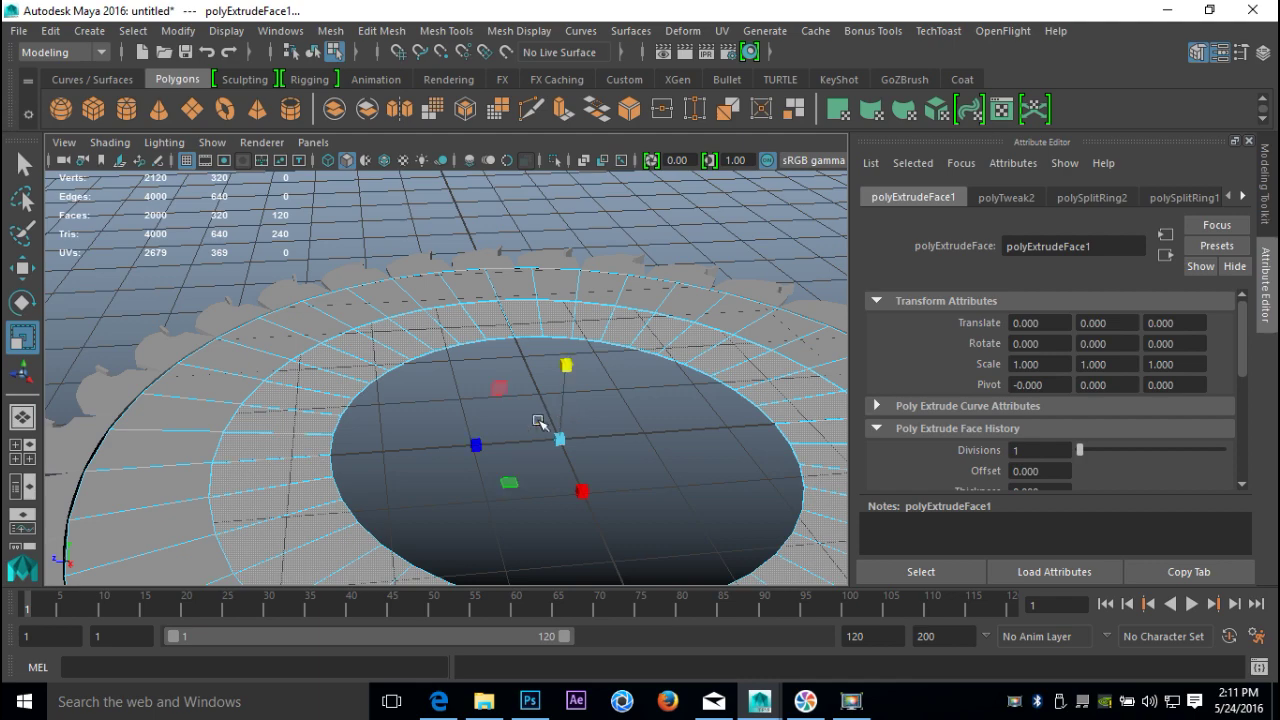
scroll(467, 417, up, 5)
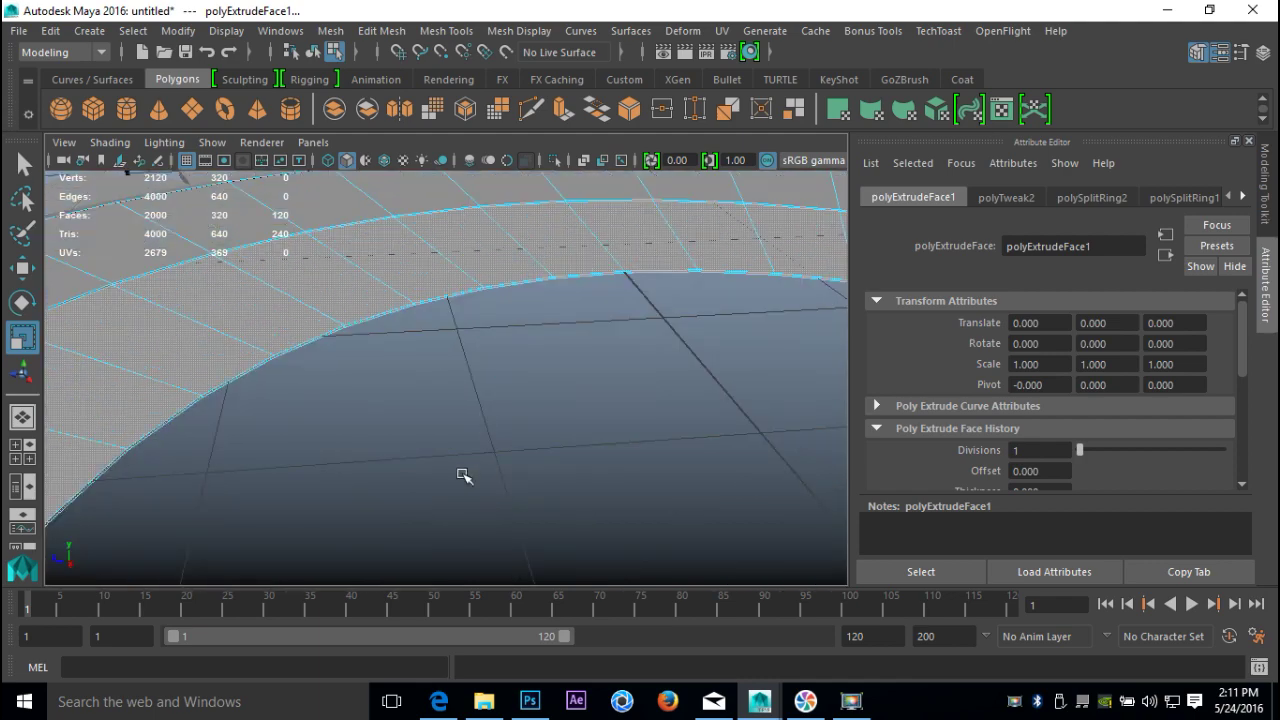
click(463, 476)
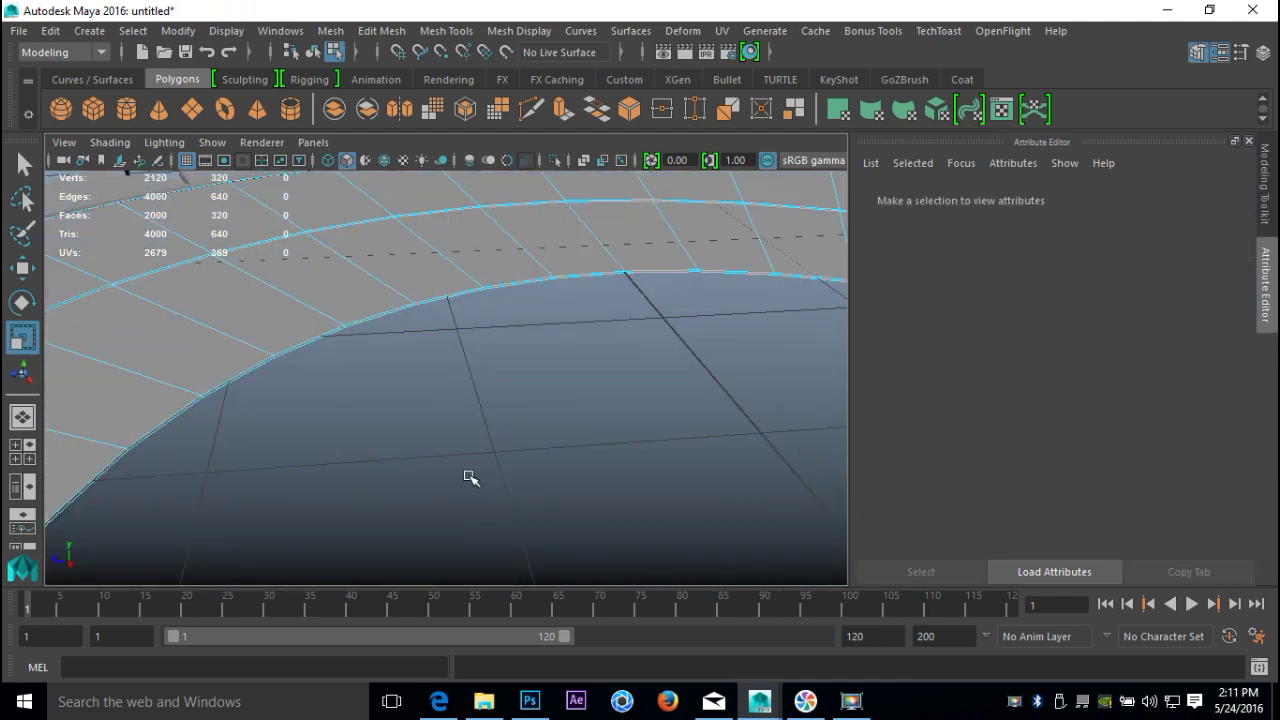
scroll(468, 477, down, 10)
alt+drag(526, 497, 323, 357)
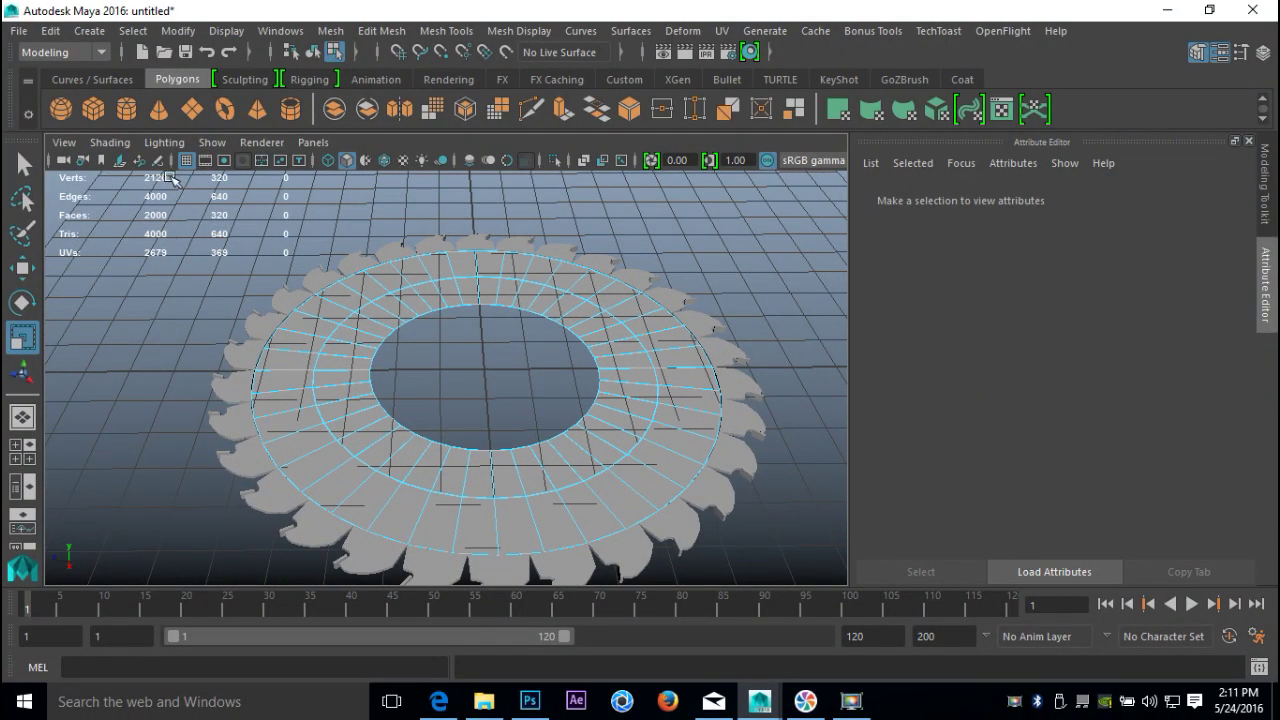
- Create a polygon cylinder with 30 subdivisions around its axis
click(127, 108)
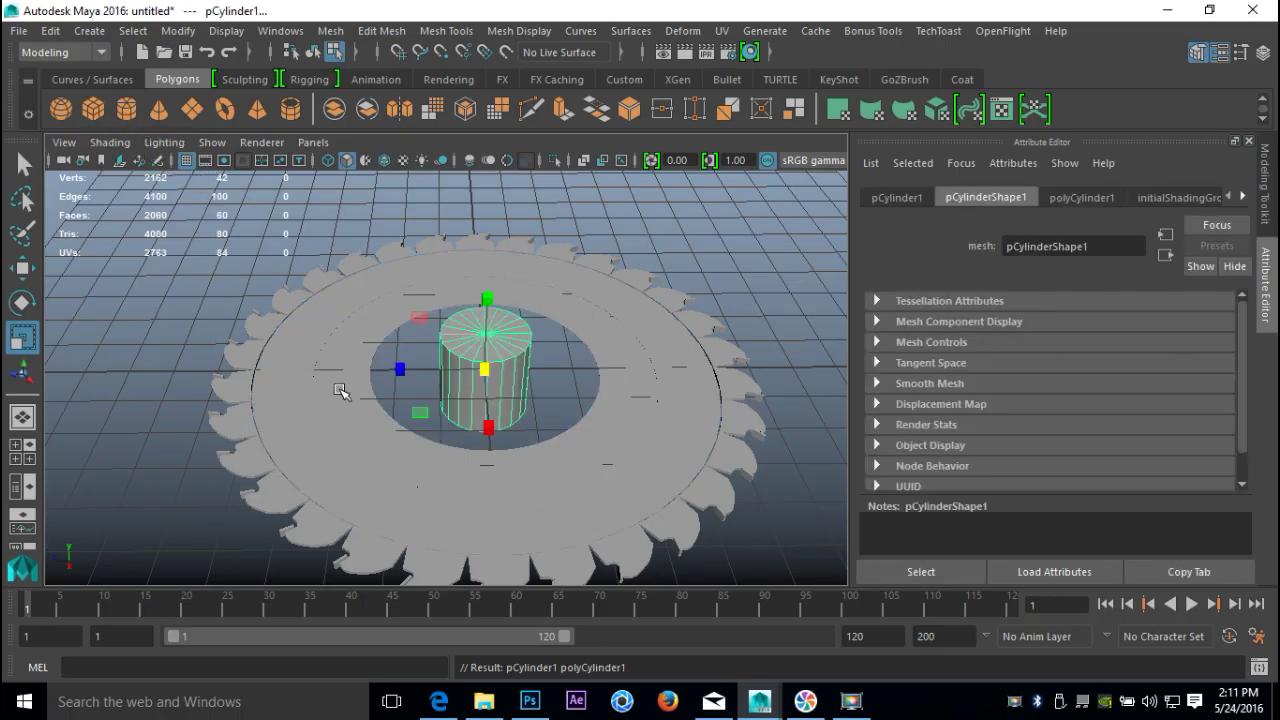
click(1080, 199)
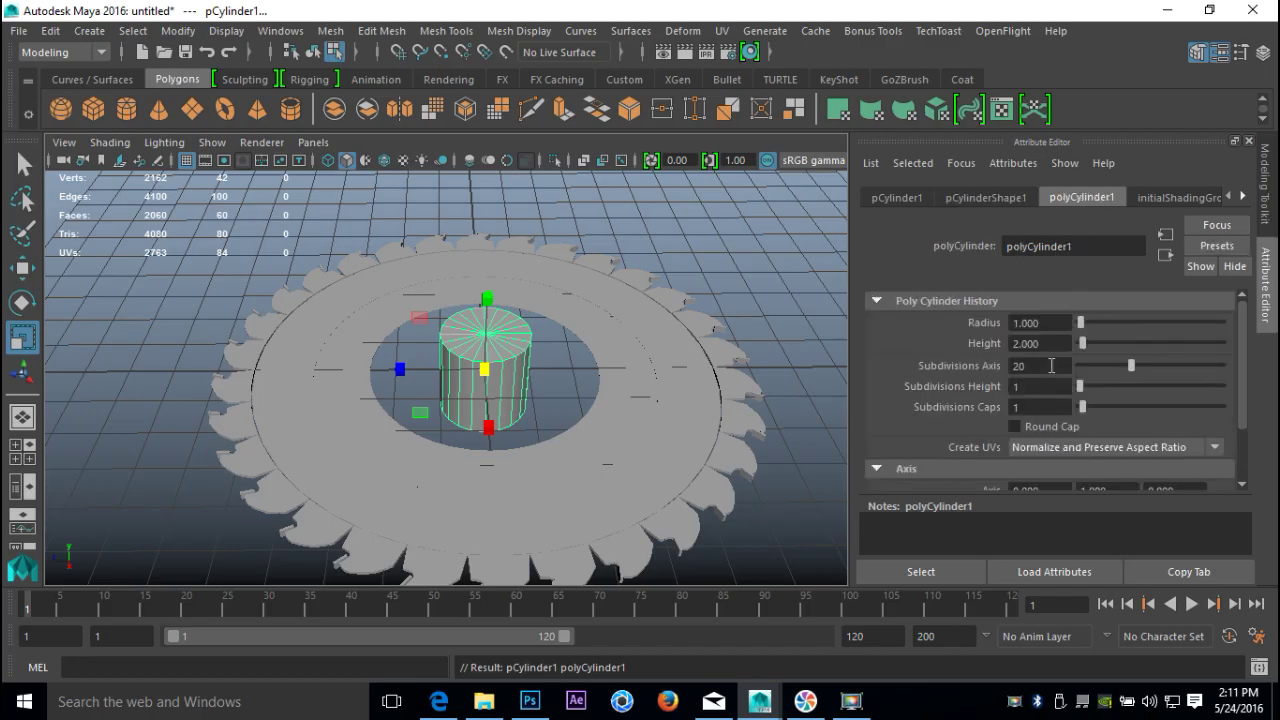
text(30)
key(Return)
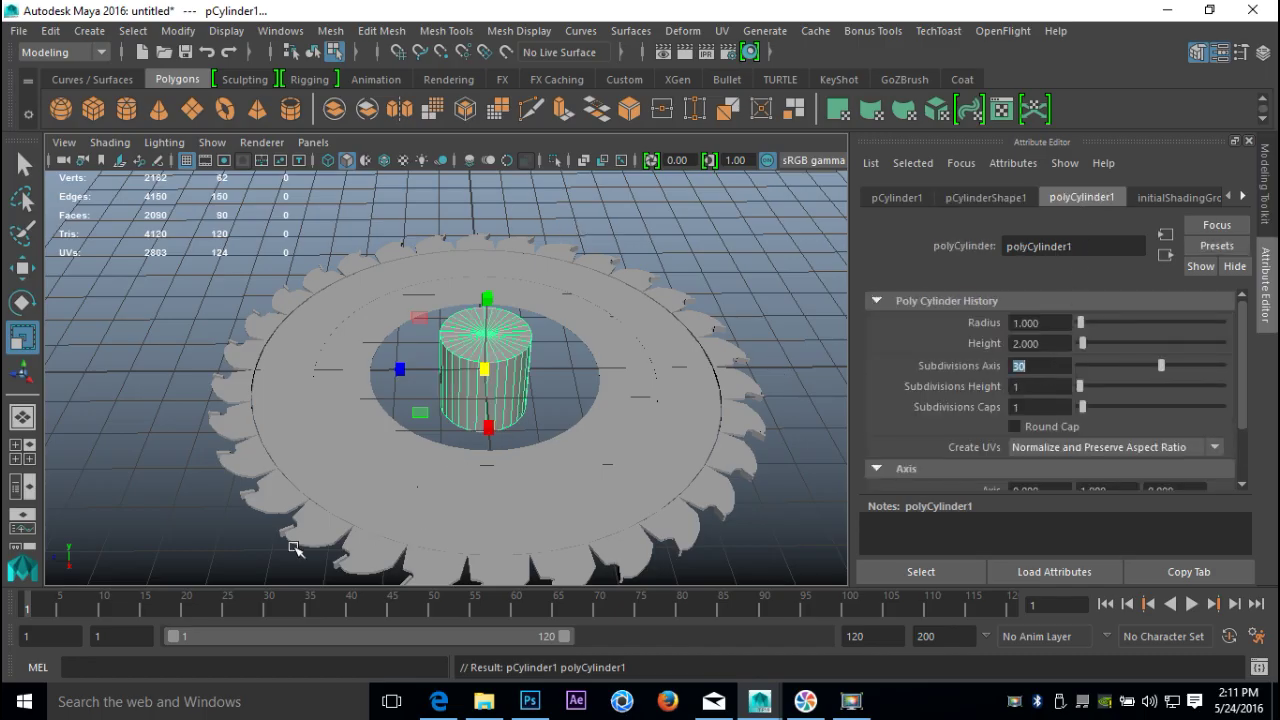
- Shrink the cylinder and stretch it tall into a thin rod in the hub's hole
drag(489, 370, 430, 388)
drag(485, 297, 508, 108)
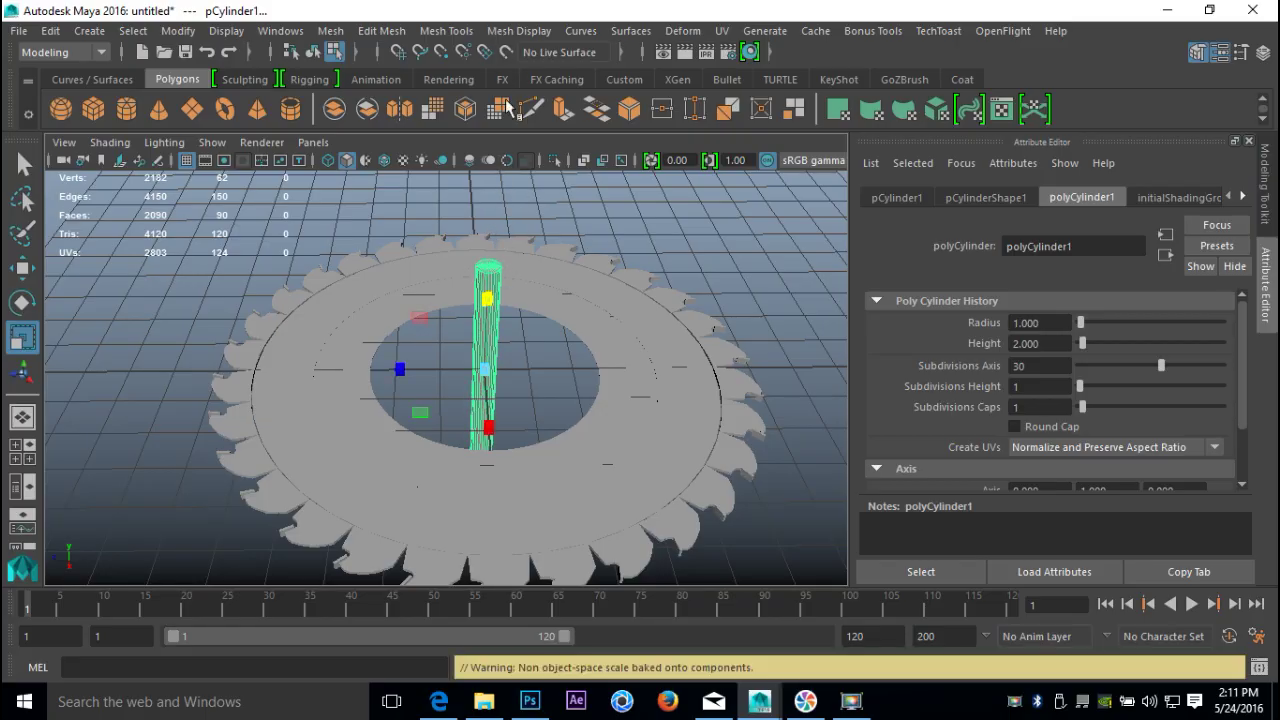
drag(486, 368, 415, 400)
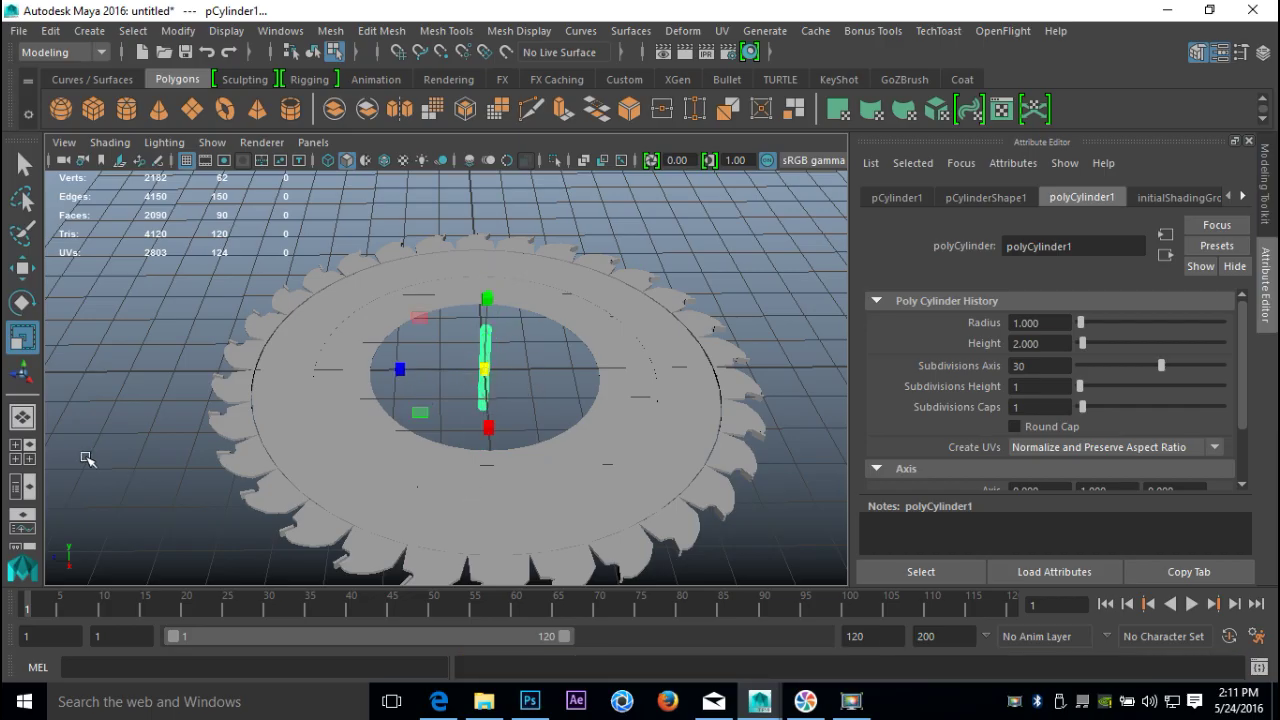
click(16, 445)
key(space)
- Move and scale the cylinder onto the blade ring, setting Translate X to -3
scroll(409, 420, down, 5)
scroll(414, 449, up, 6)
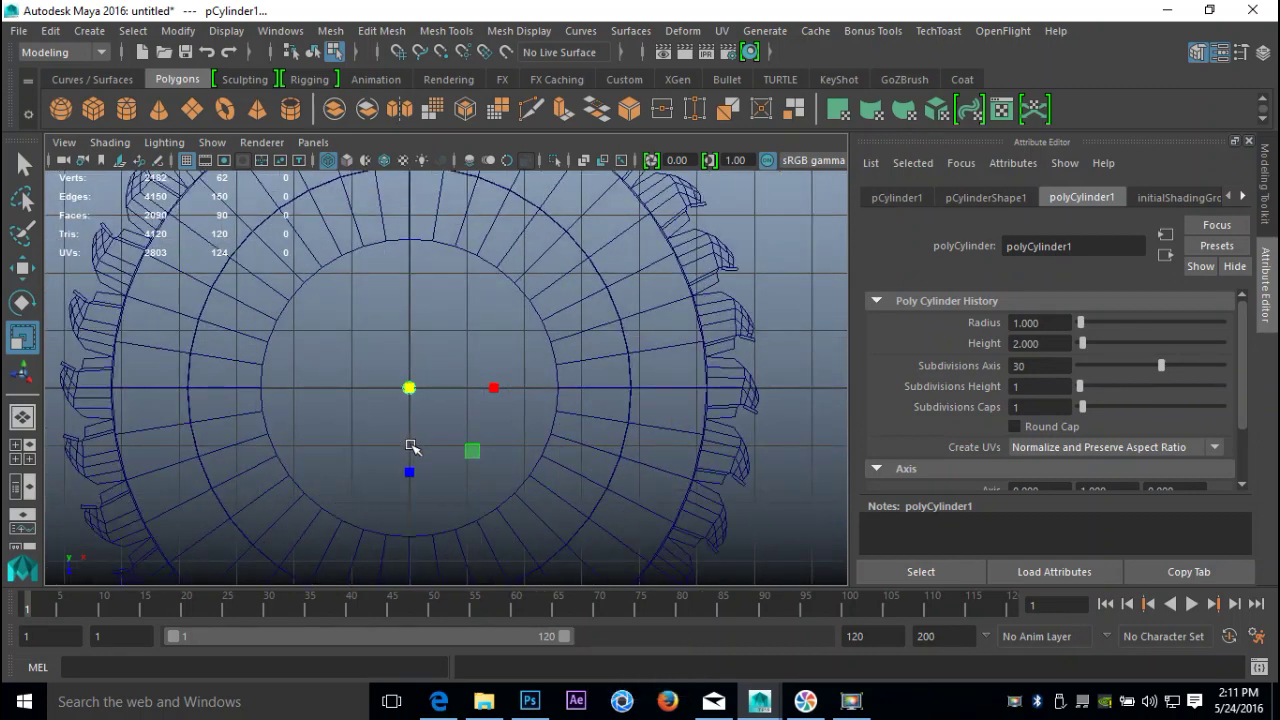
alt+middle_drag(357, 490, 620, 458)
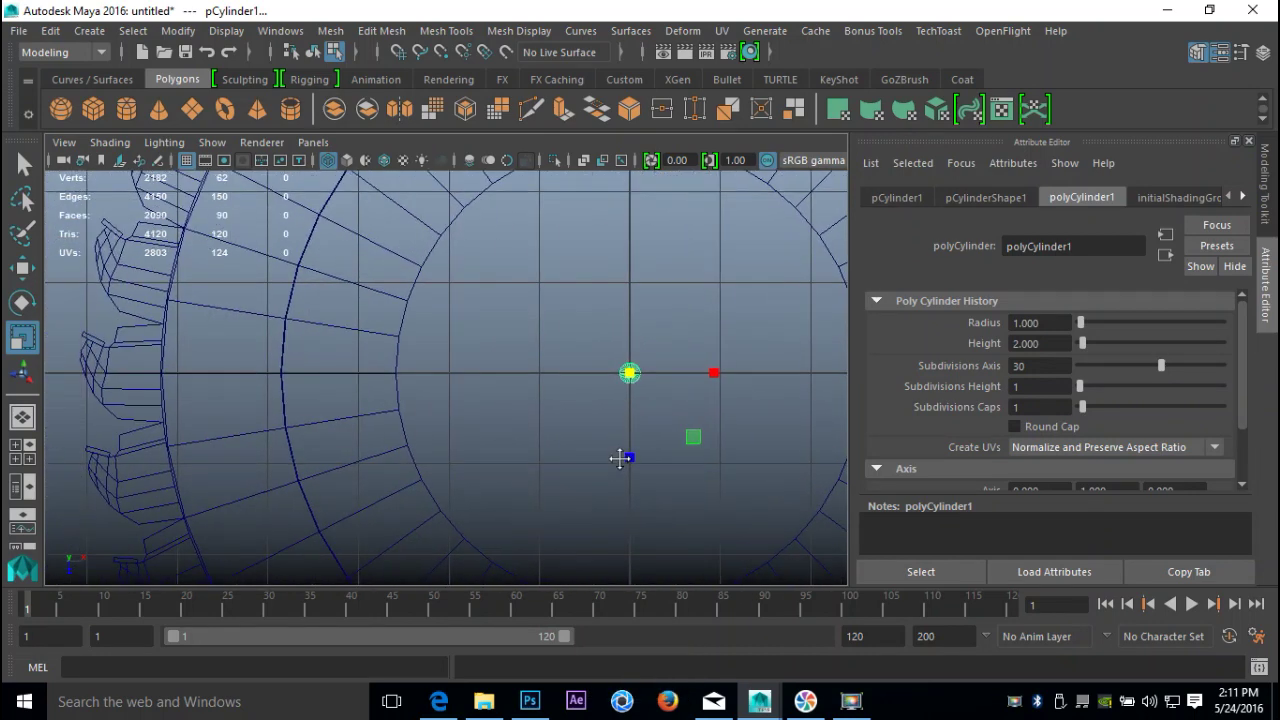
key(w)
drag(733, 376, 450, 398)
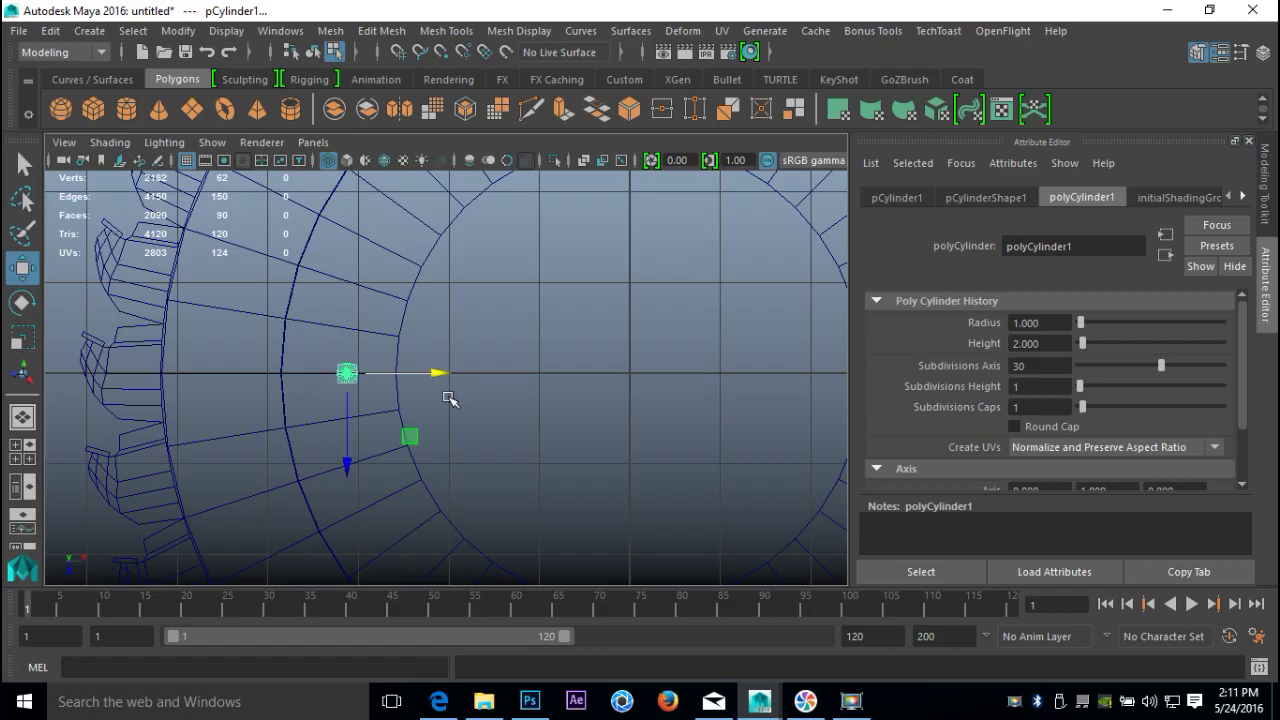
key(r)
drag(347, 373, 418, 390)
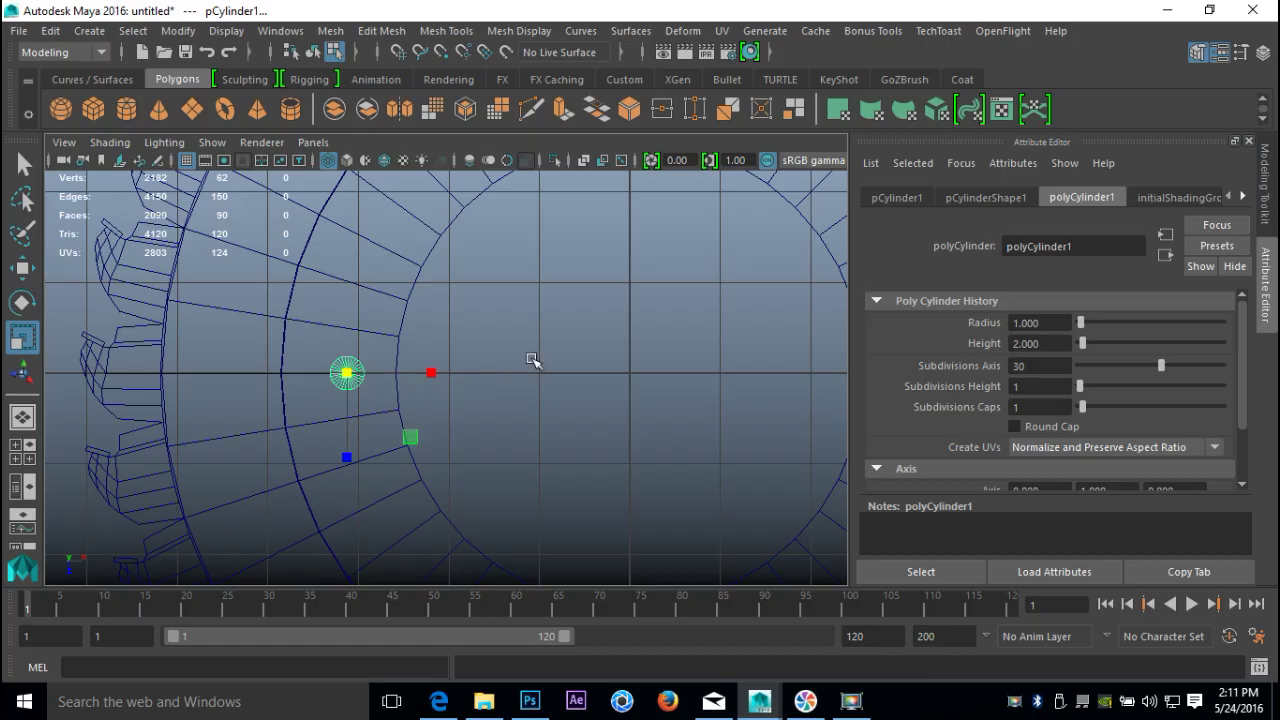
click(893, 198)
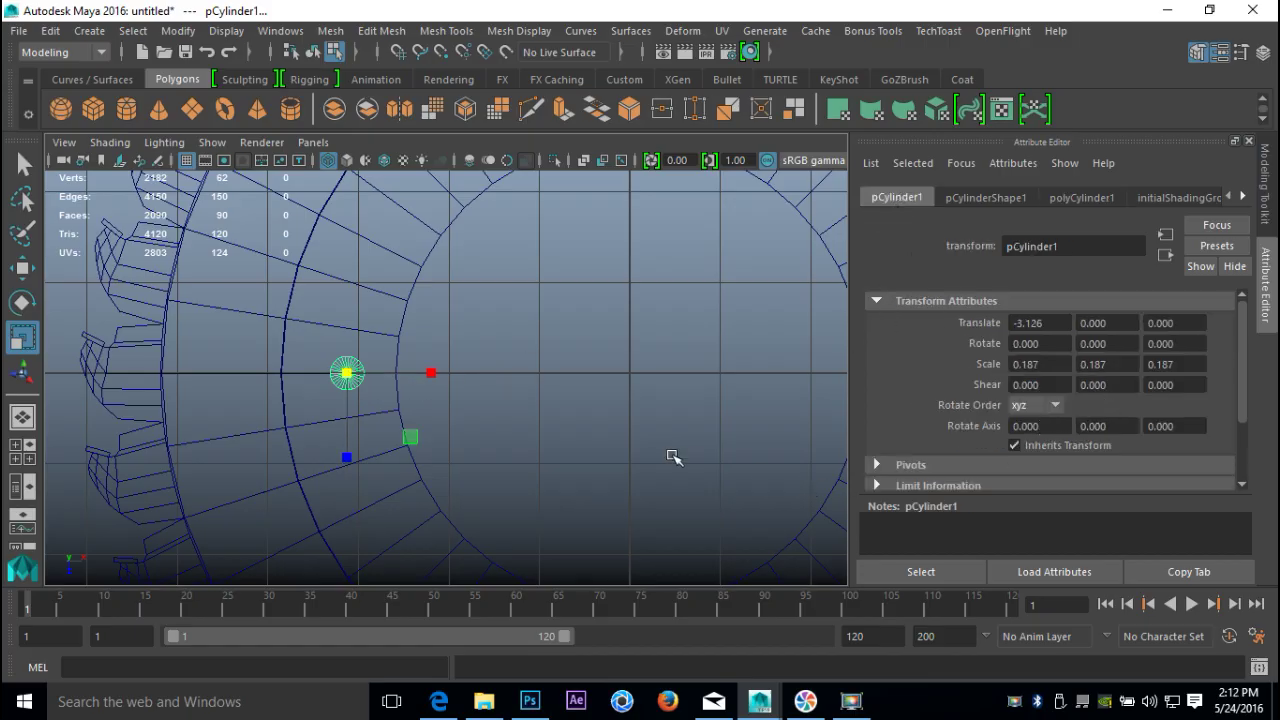
key(w)
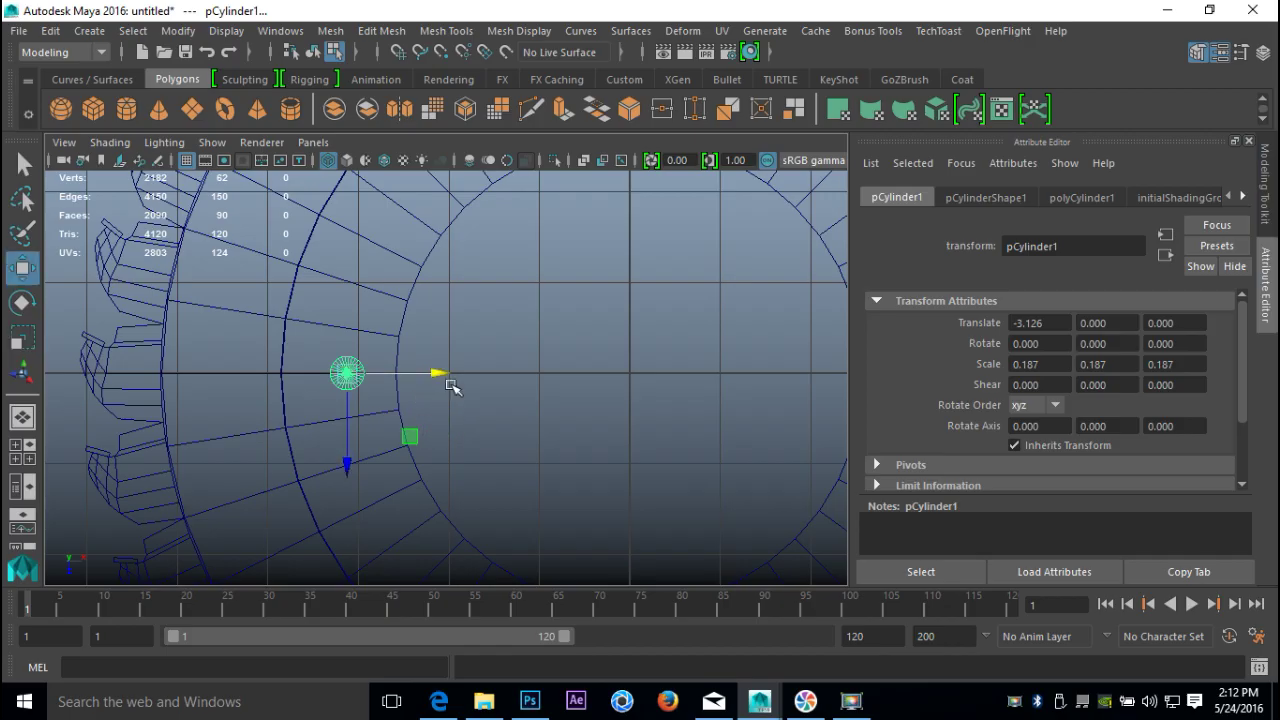
mouse_move(438, 377)
mouse_down()
mouse_move(460, 372)
mouse_move(445, 377)
mouse_up()
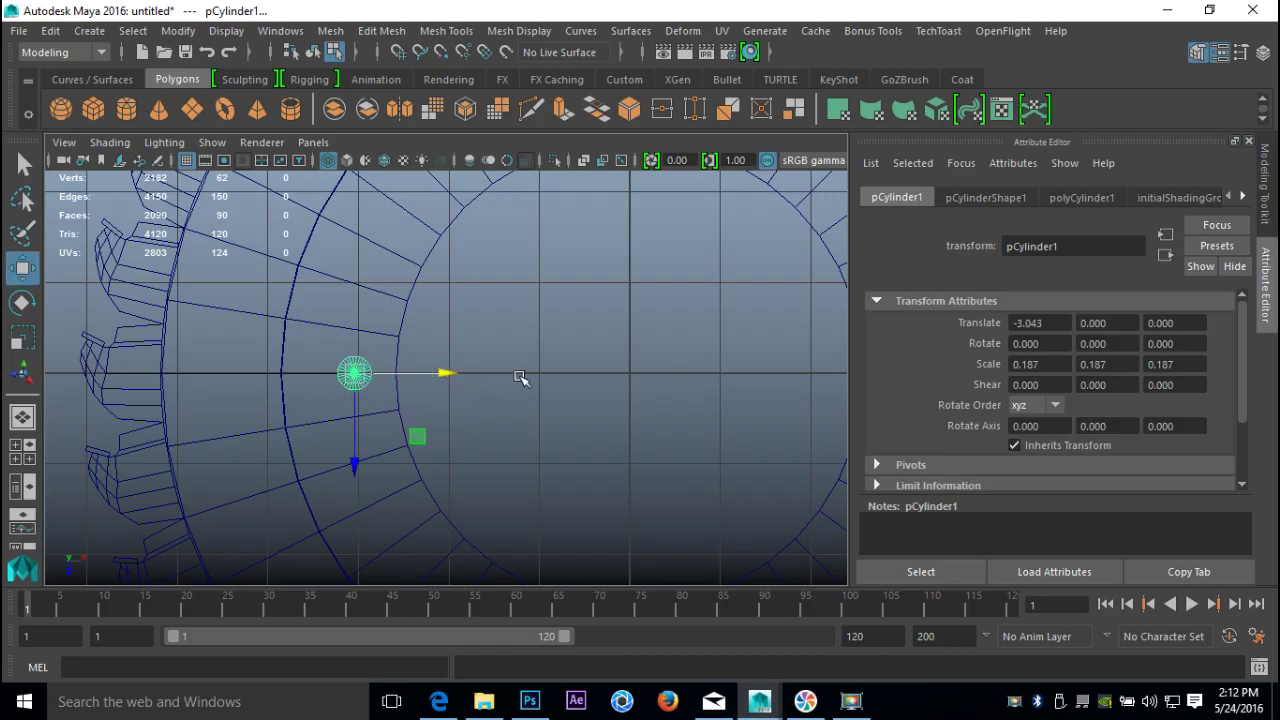
drag(1071, 316, 958, 318)
text(-3)
key(Return)
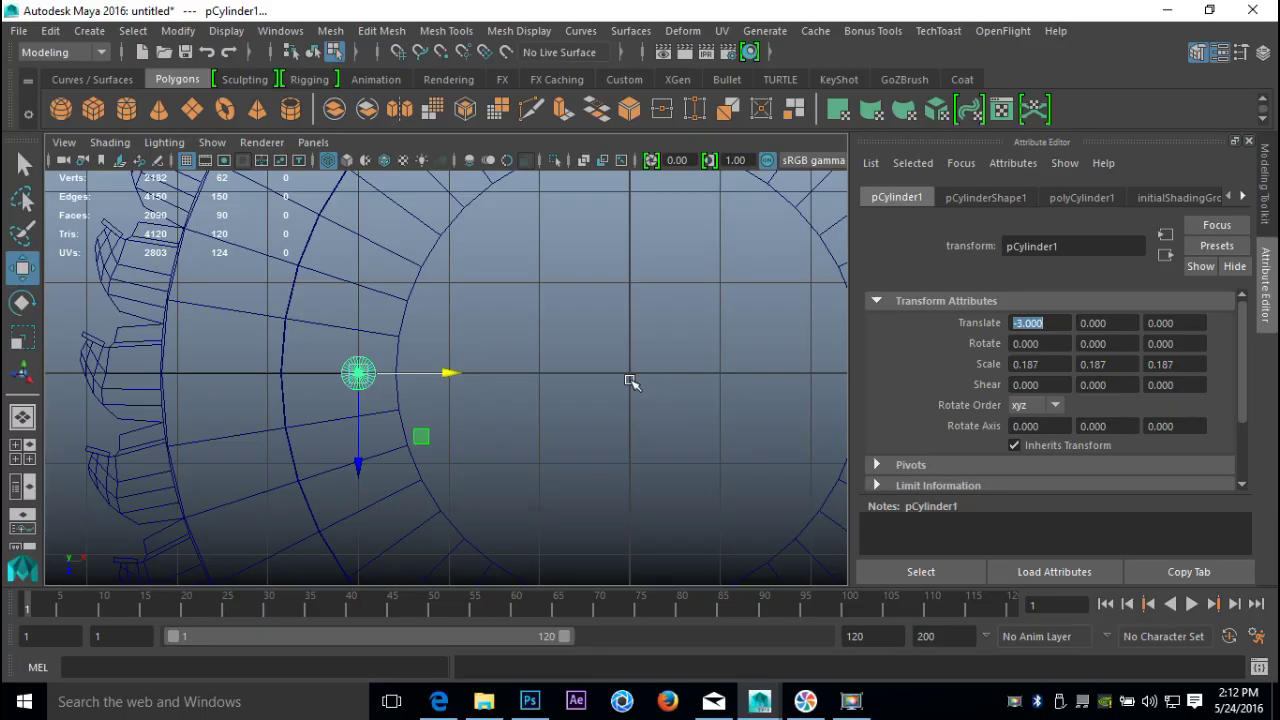
- Move the cylinder's pivot to the centre of the blade
key(Insert)
drag(449, 374, 512, 388)
key(ctrl+z)
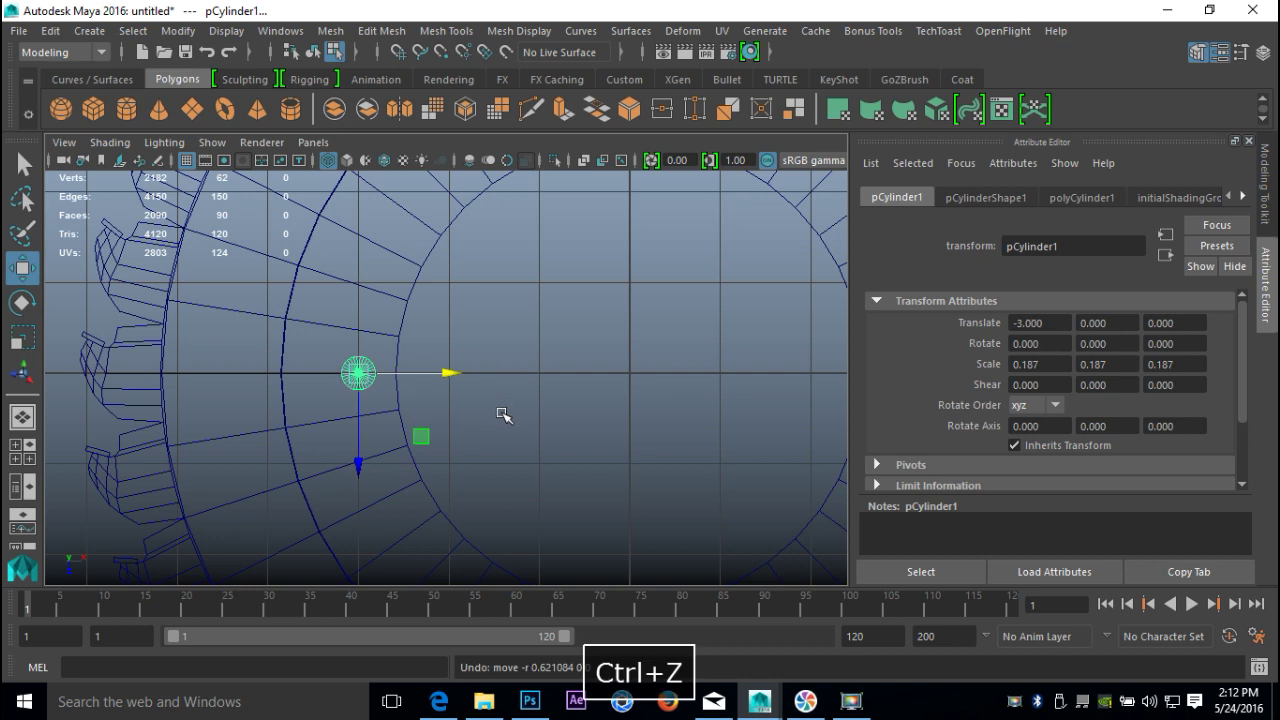
key(Insert)
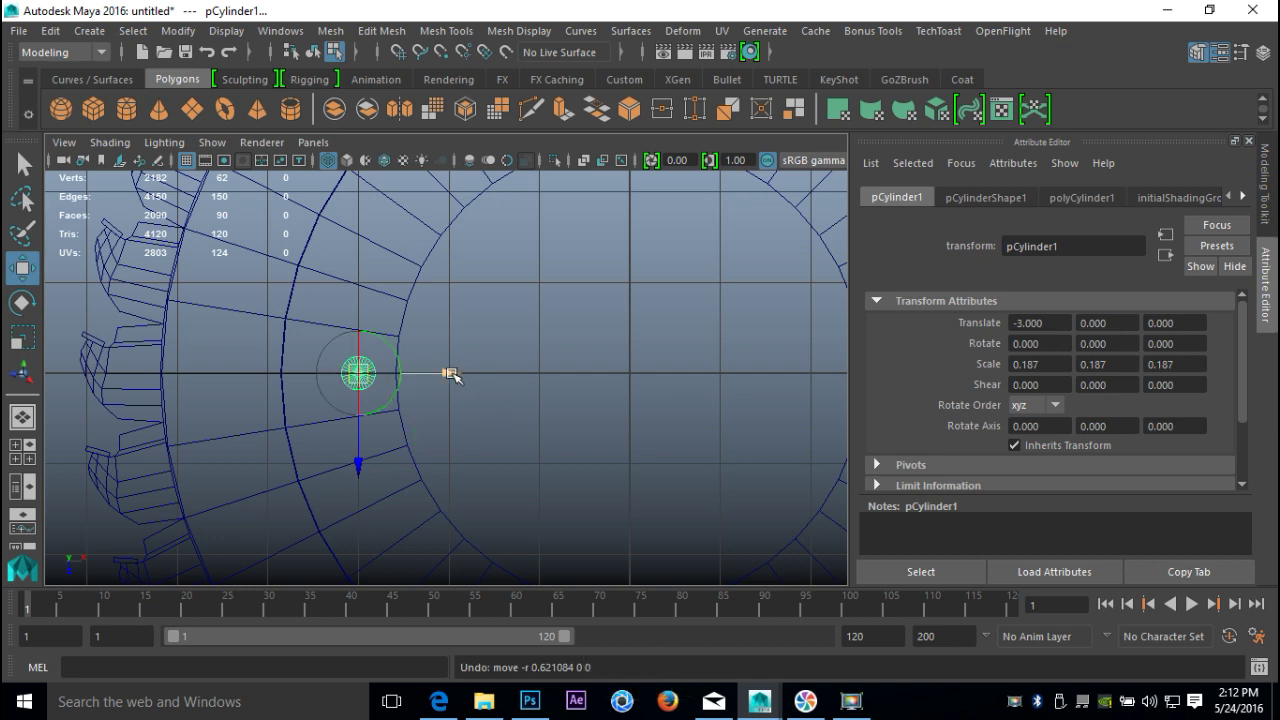
drag(450, 374, 604, 391)
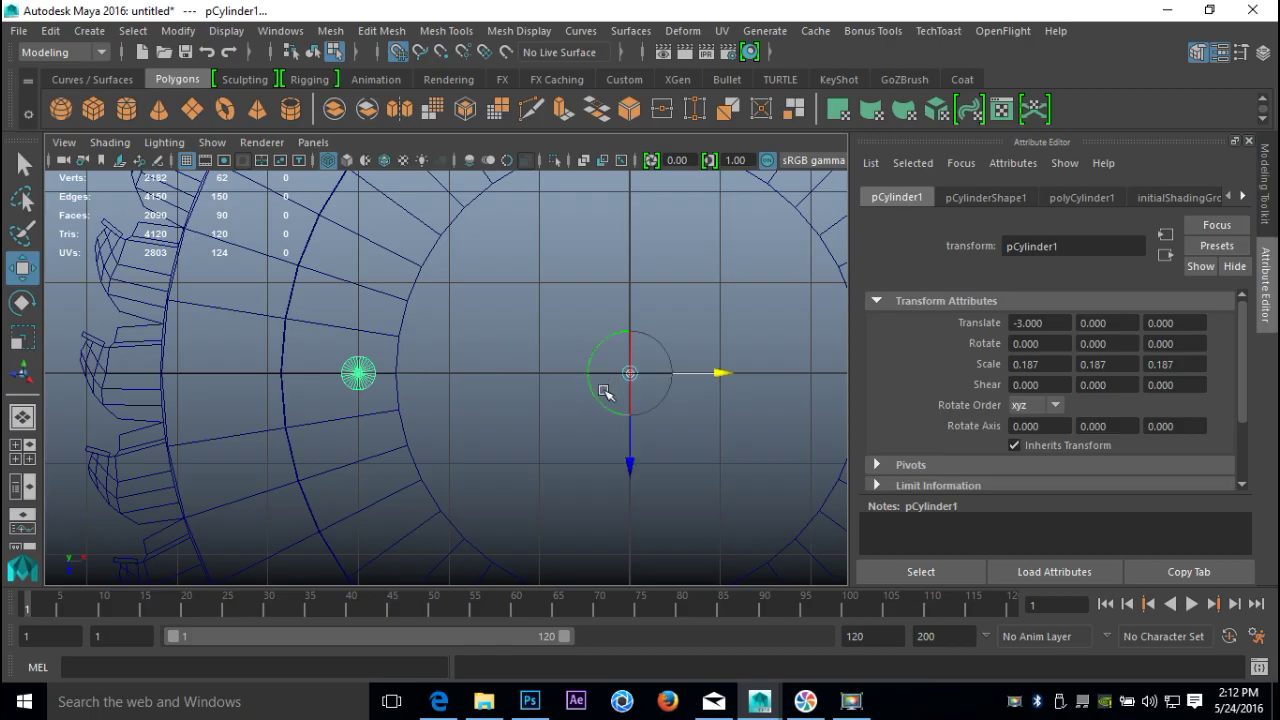
scroll(625, 438, down, 3)
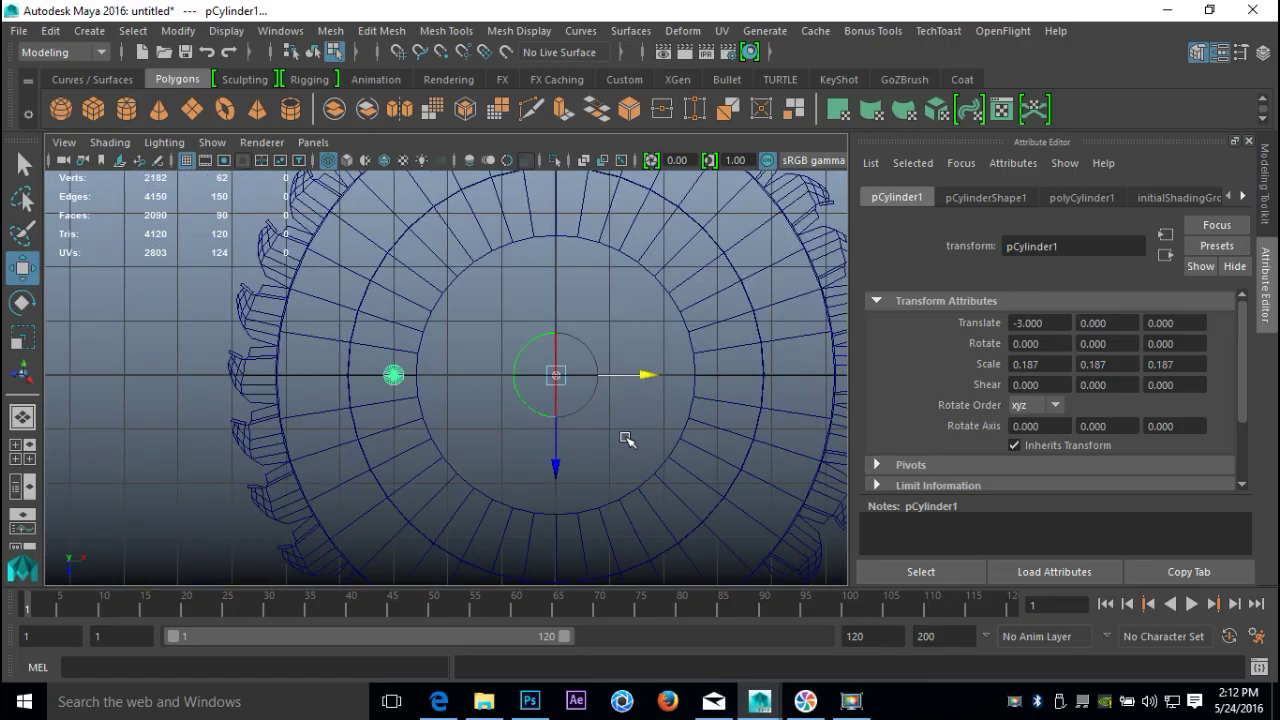
scroll(626, 438, down, 2)
scroll(626, 440, up, 1)
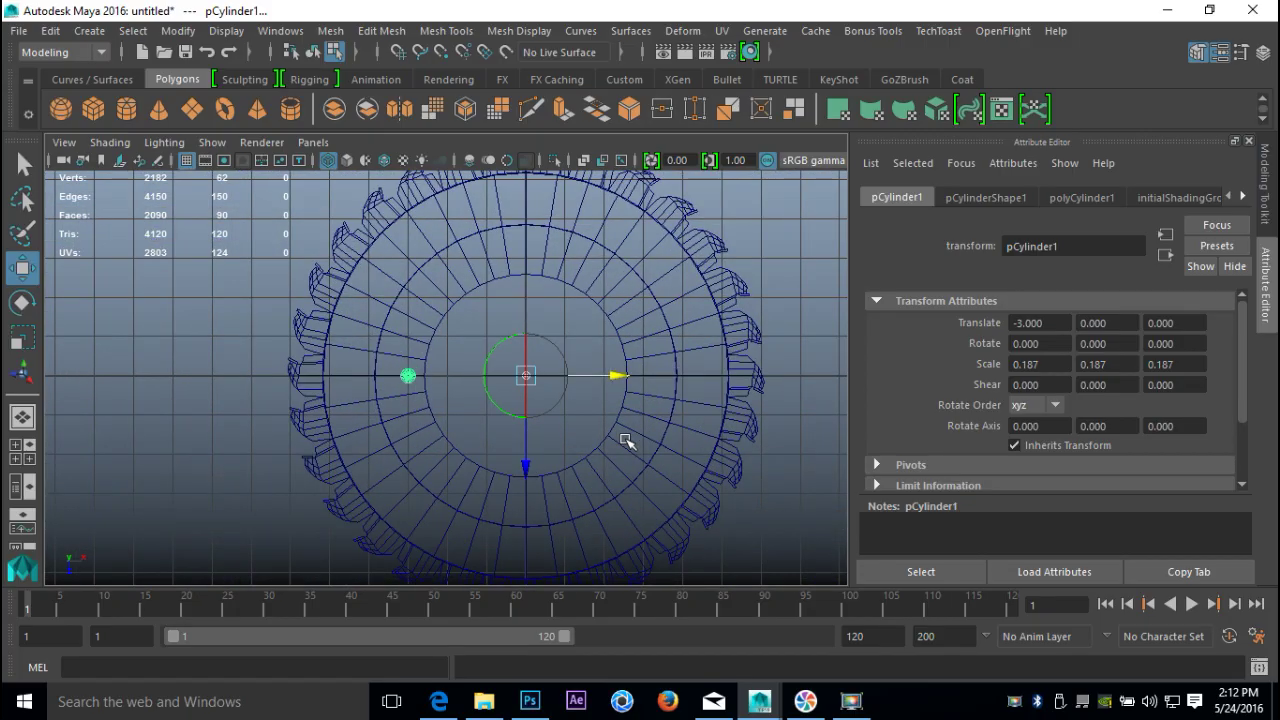
- Duplicate the pin, rotate the copy -45° in Y, and repeat to make eight pins
key(ctrl+d)
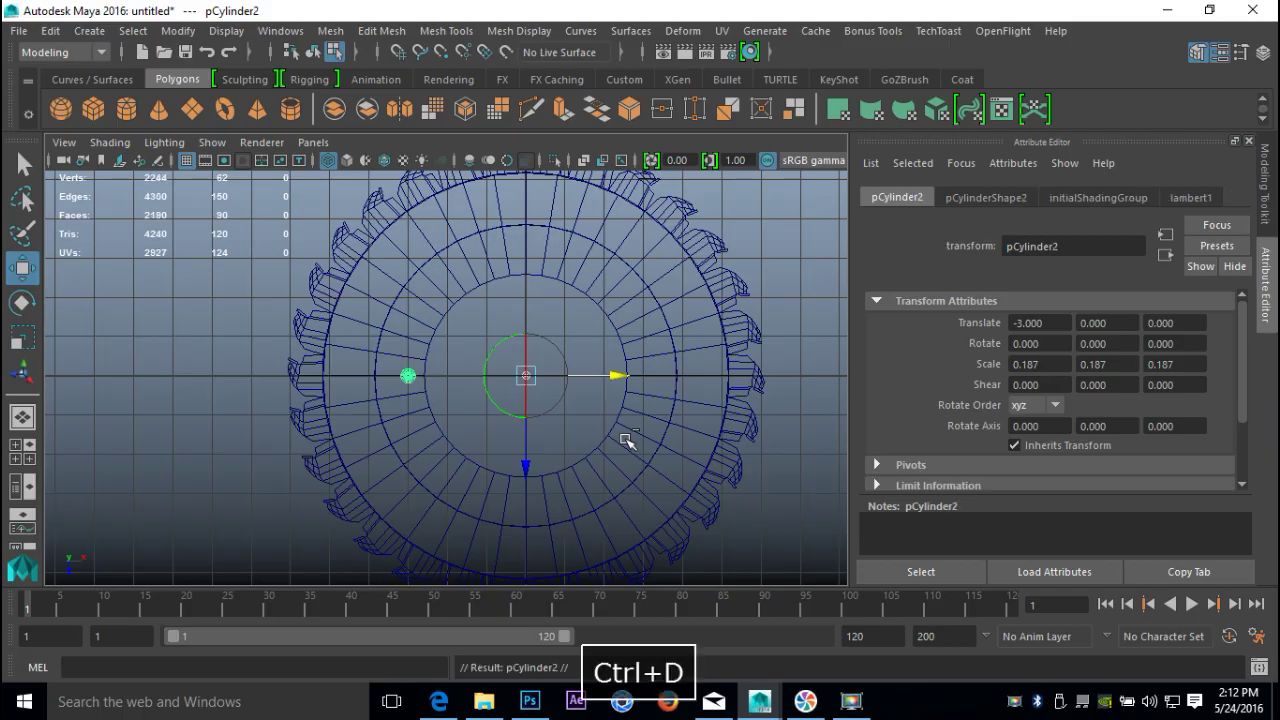
key(e)
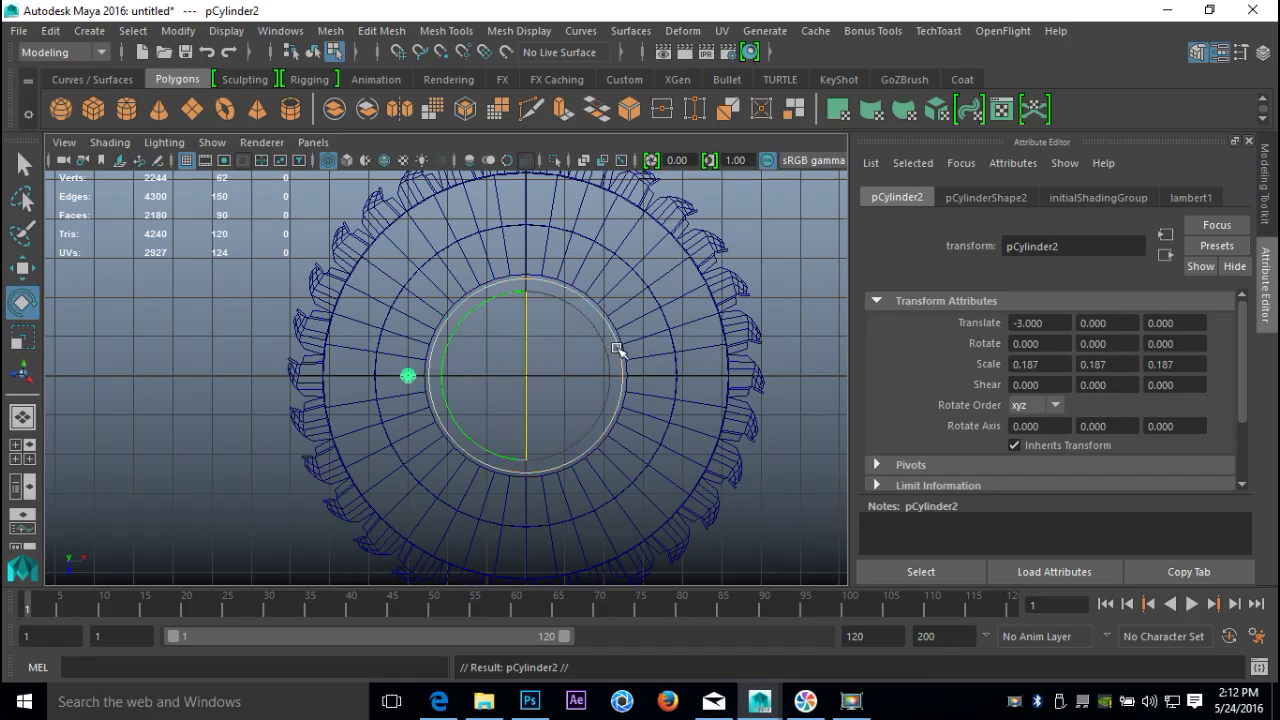
drag(619, 355, 627, 412)
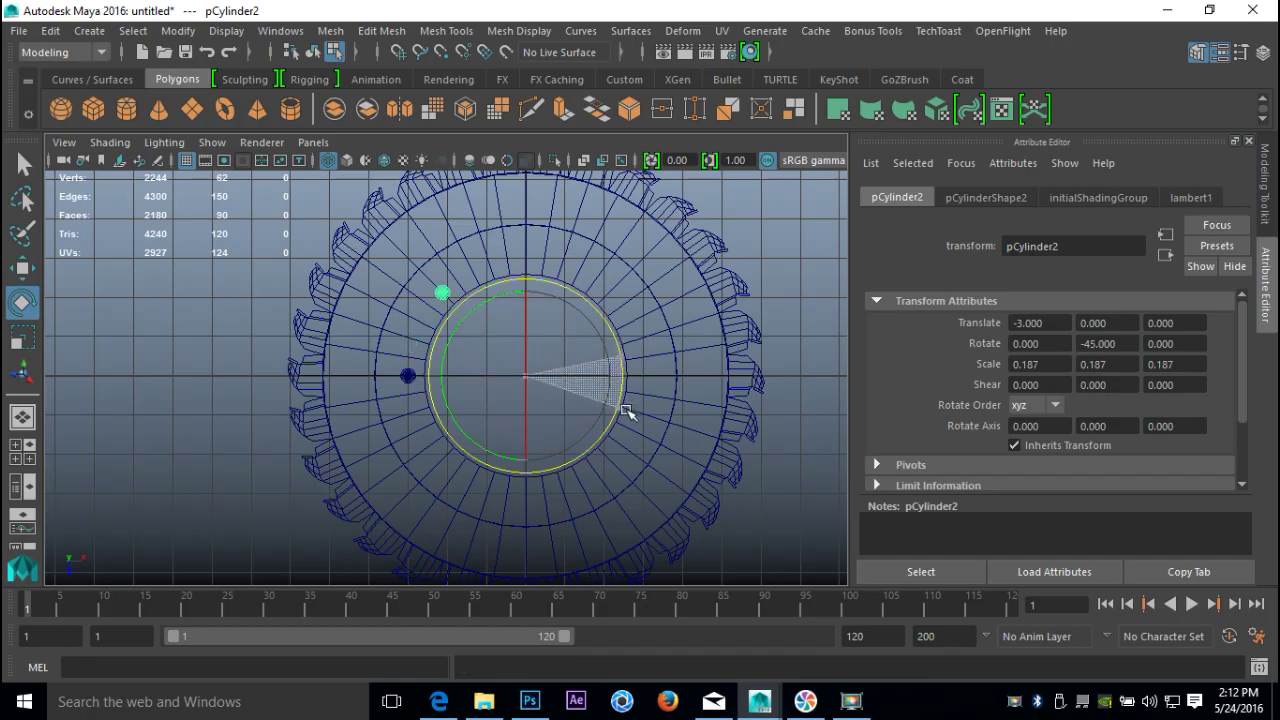
drag(627, 412, 627, 412)
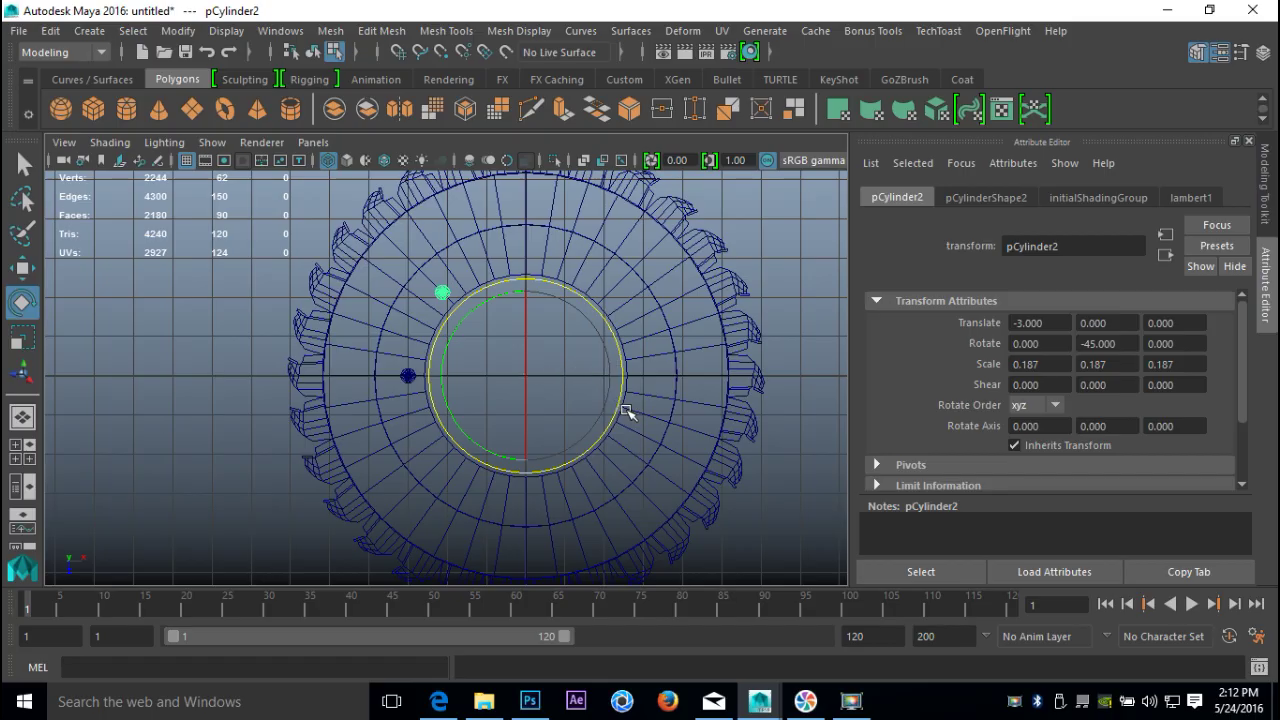
key(shift+d)
key(shift+d)
key(shift+d)
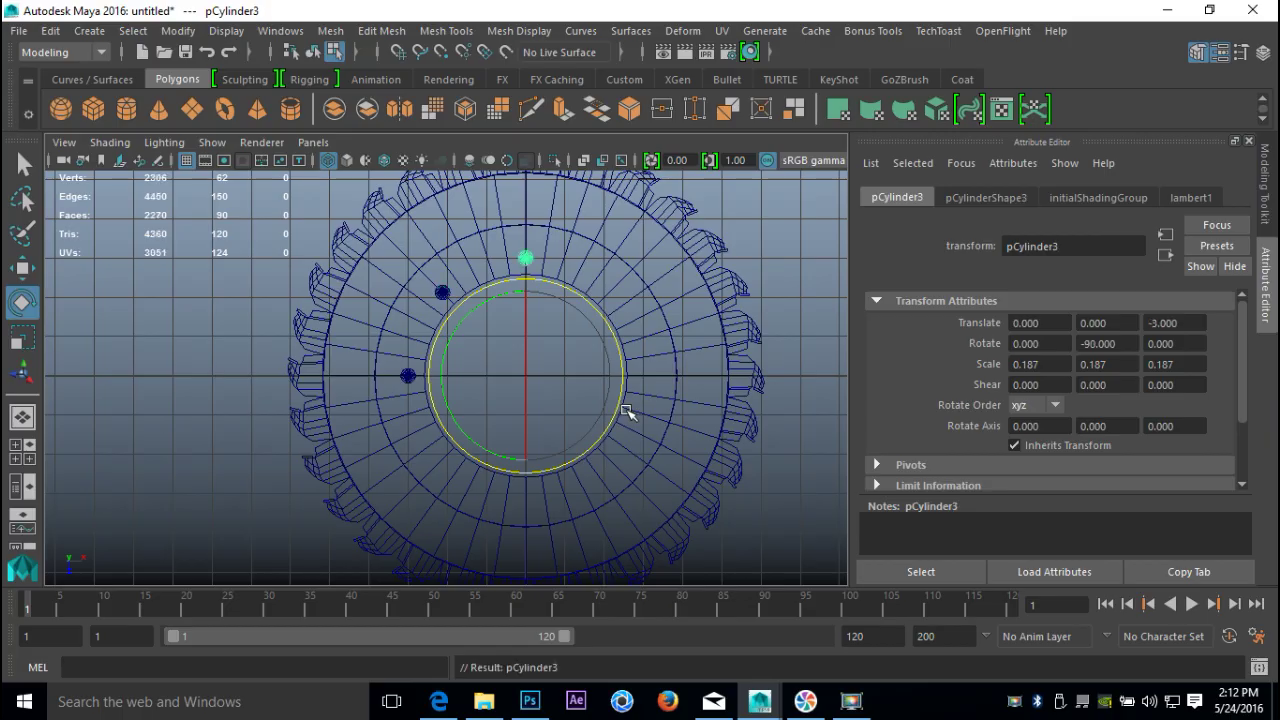
key(shift+d)
key(shift+d)
key(shift+d)
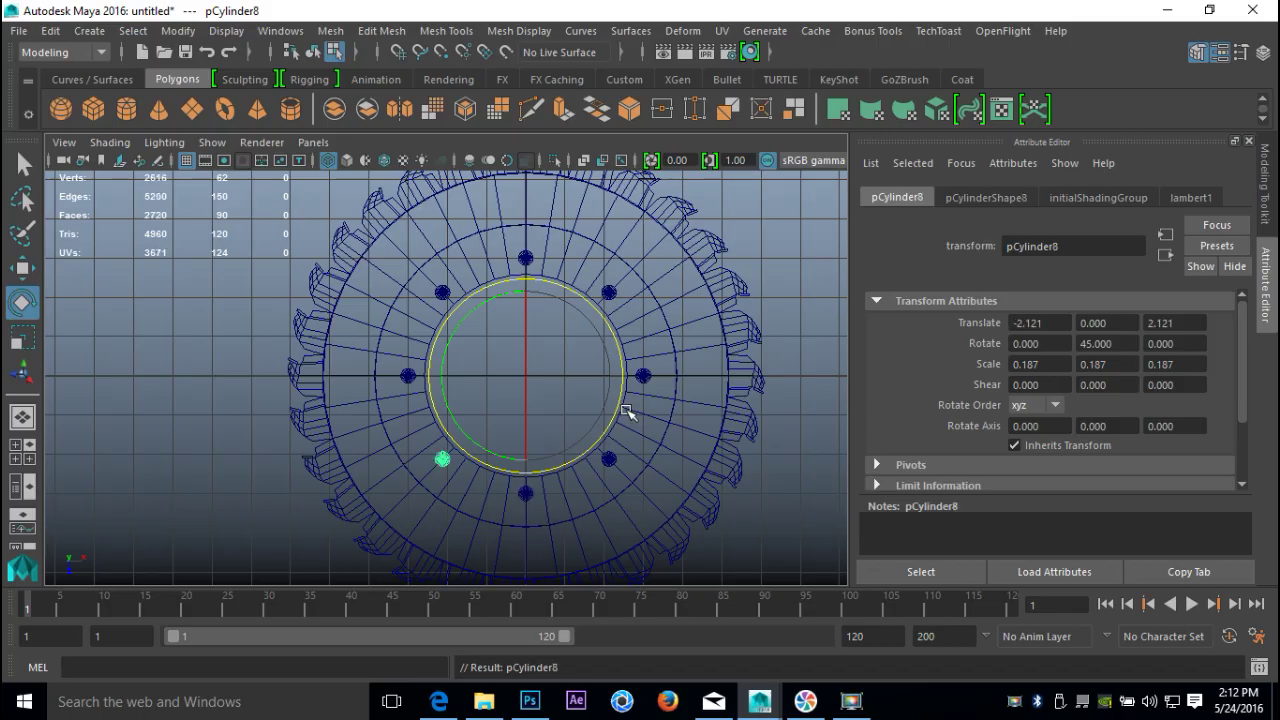
click(16, 445)
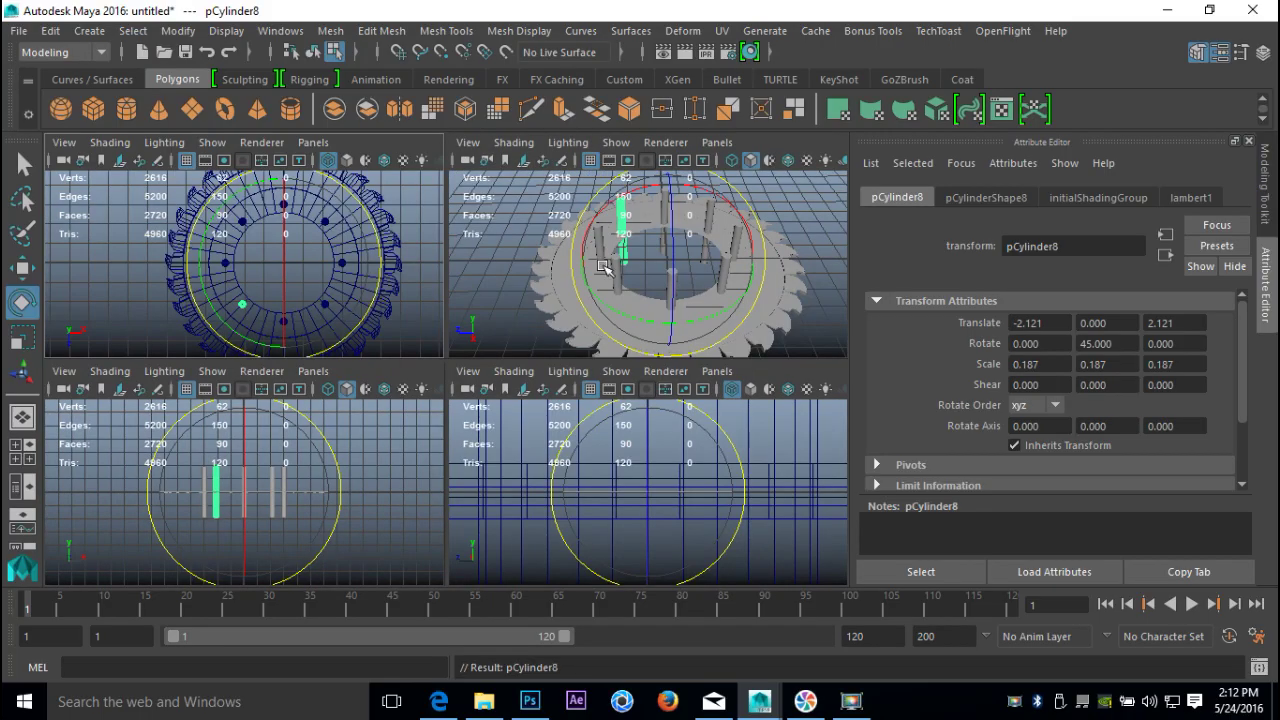
- Select the ring pPipe1 first, then marquee-add all eight cylinders
key(space)
scroll(598, 283, down, 3)
alt+drag(600, 286, 720, 445)
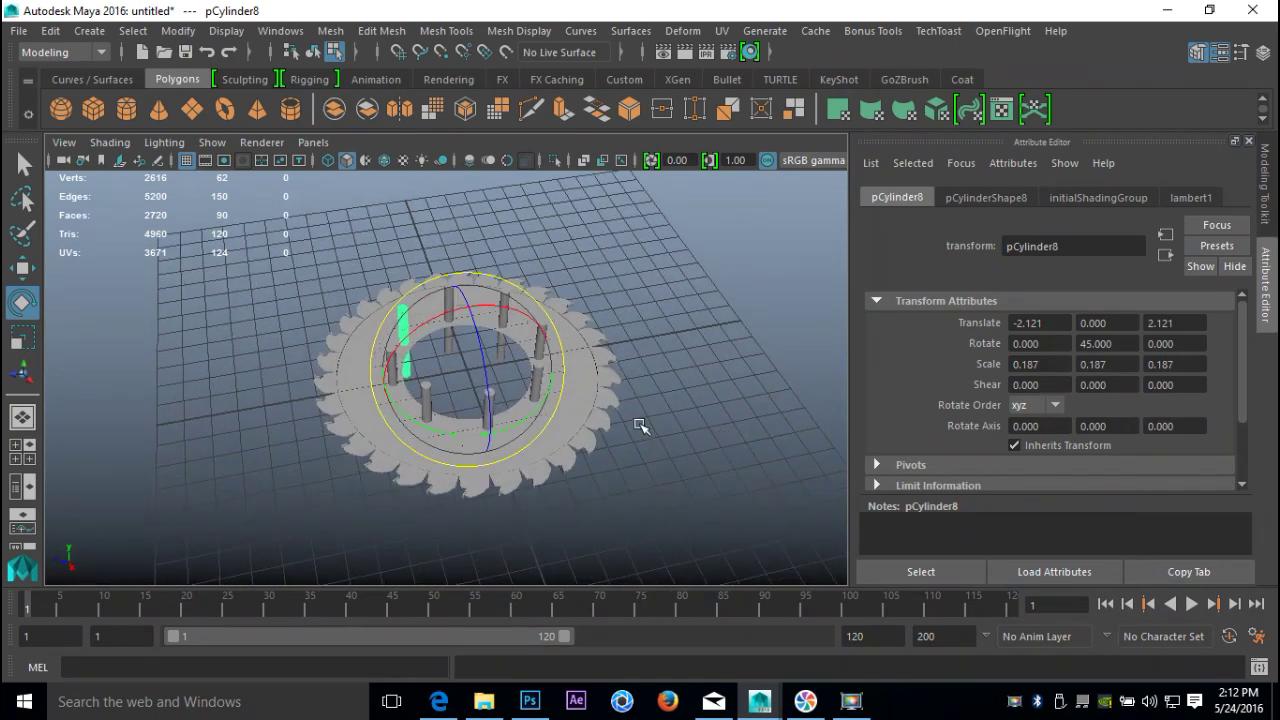
shift+click(612, 392)
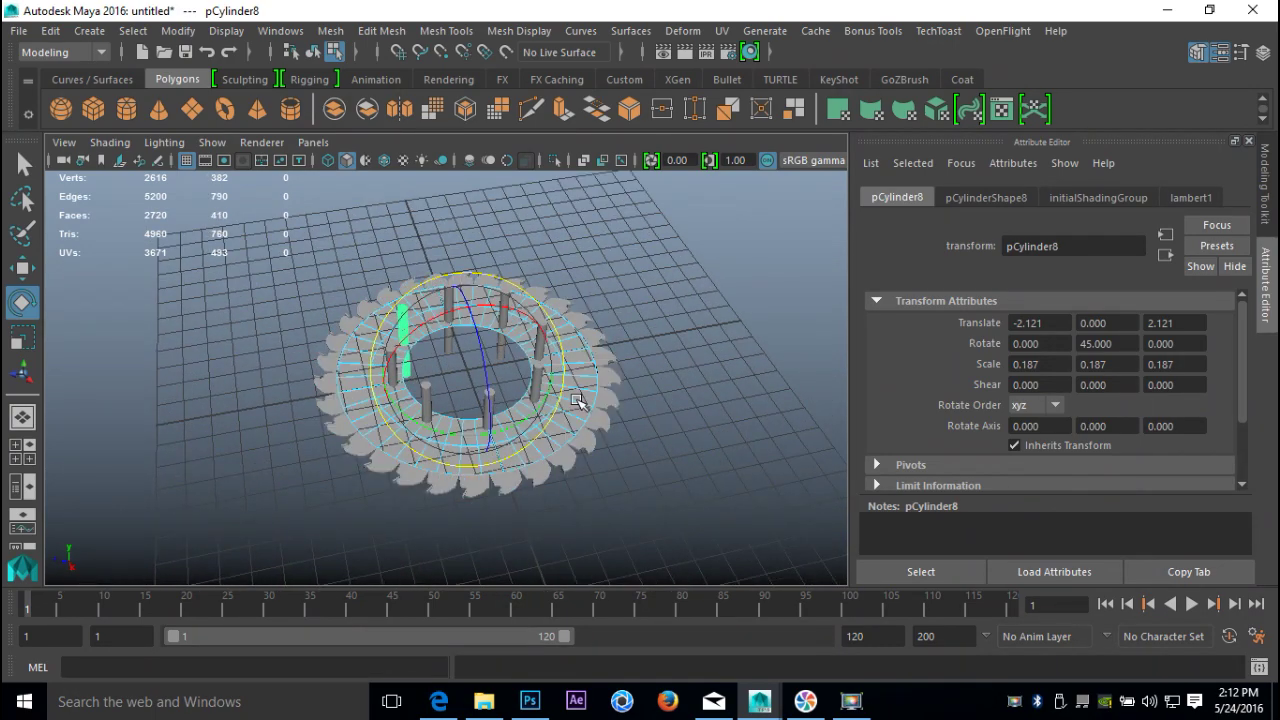
alt+drag(666, 487, 672, 422)
shift+drag(300, 264, 685, 307)
right_drag(625, 320, 655, 362)
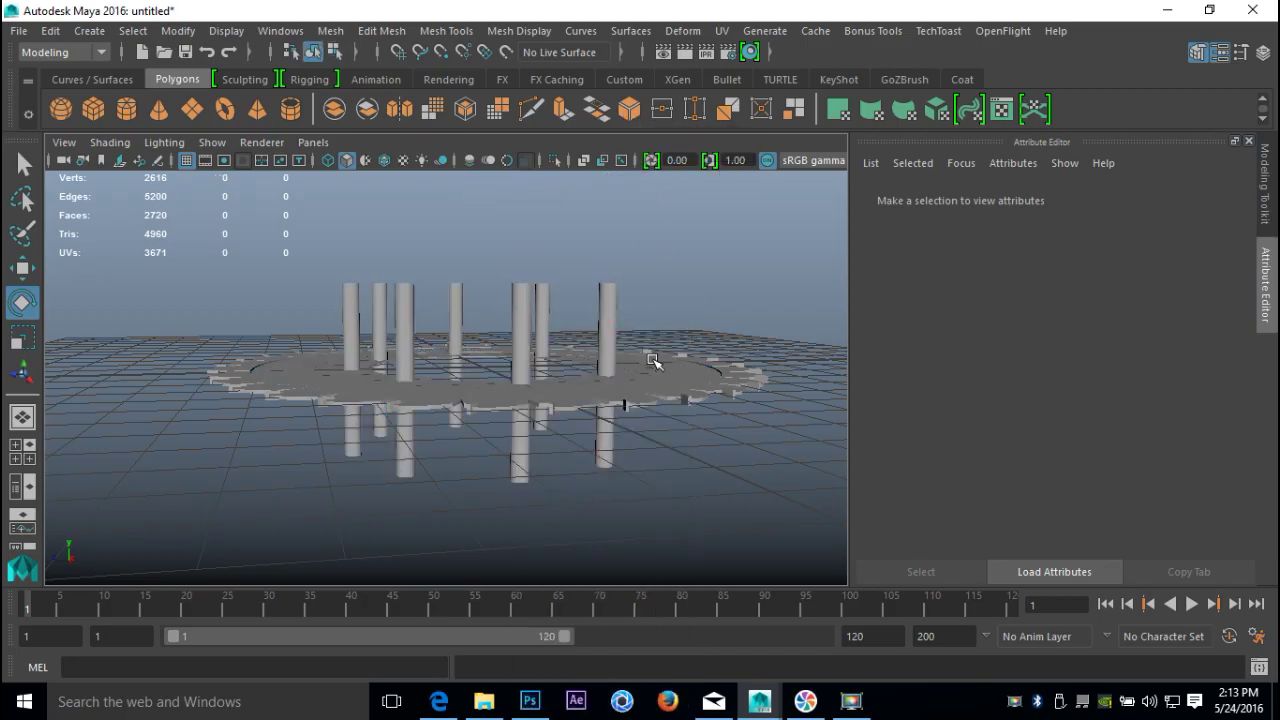
click(645, 372)
shift+drag(282, 270, 670, 293)
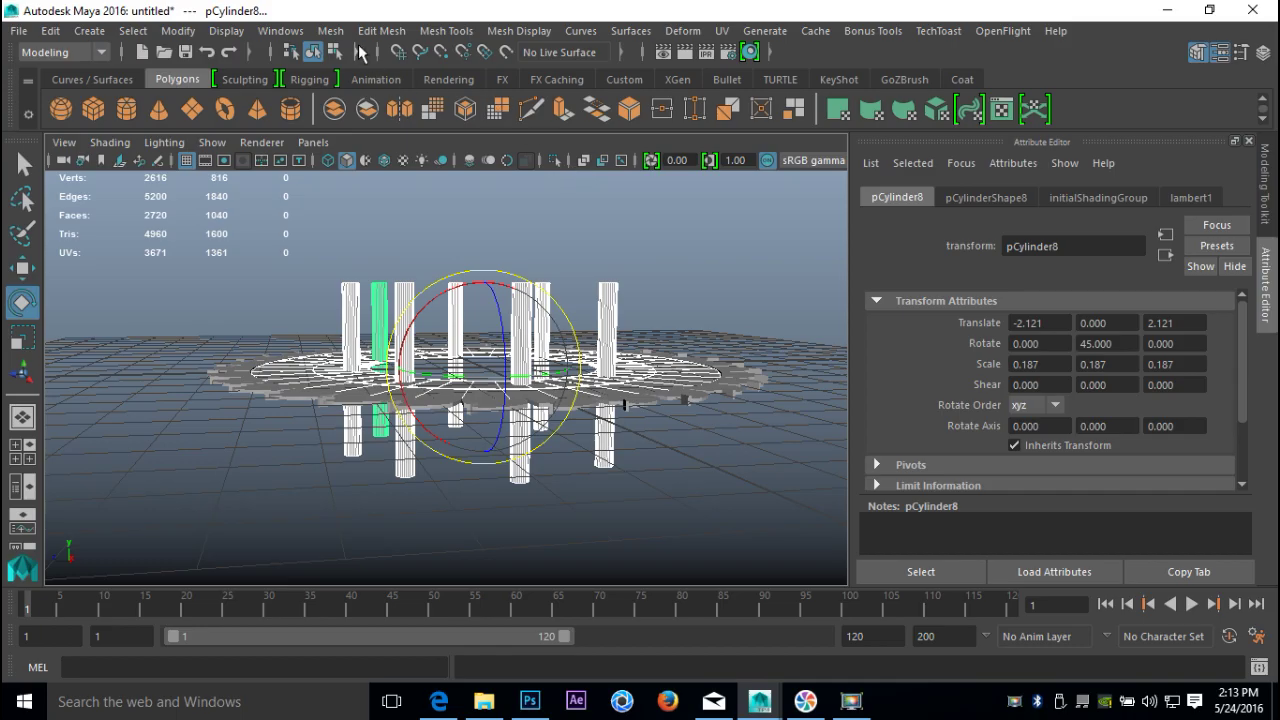
click(330, 30)
- Apply Booleans > Difference to cut the cylinders from the ring, then inspect the holes
mouse_move(398, 90)
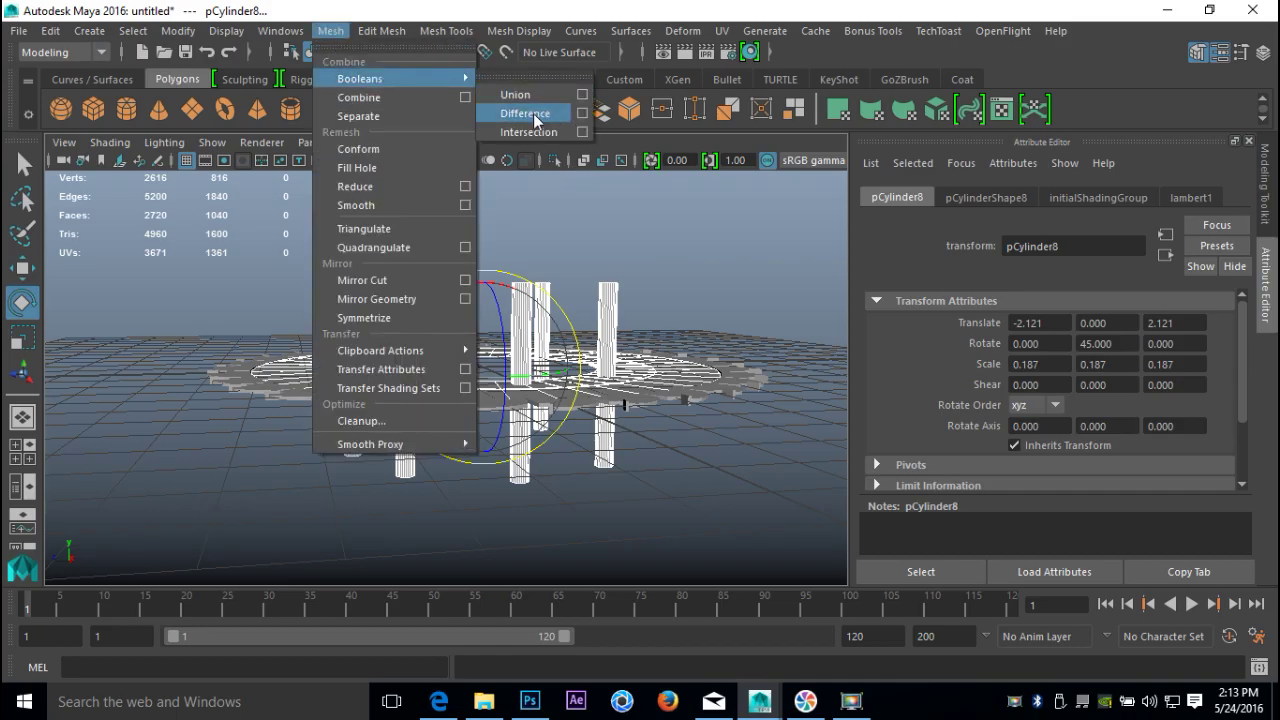
click(537, 119)
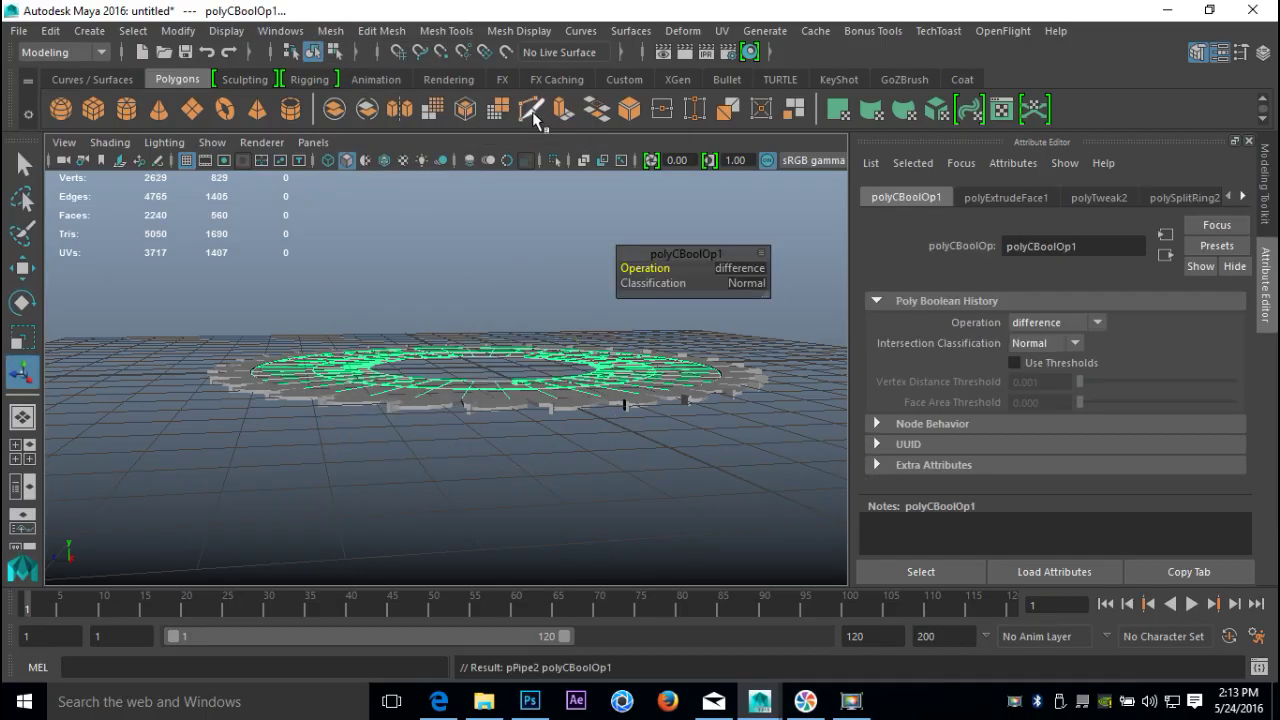
alt+drag(486, 434, 485, 527)
click(792, 318)
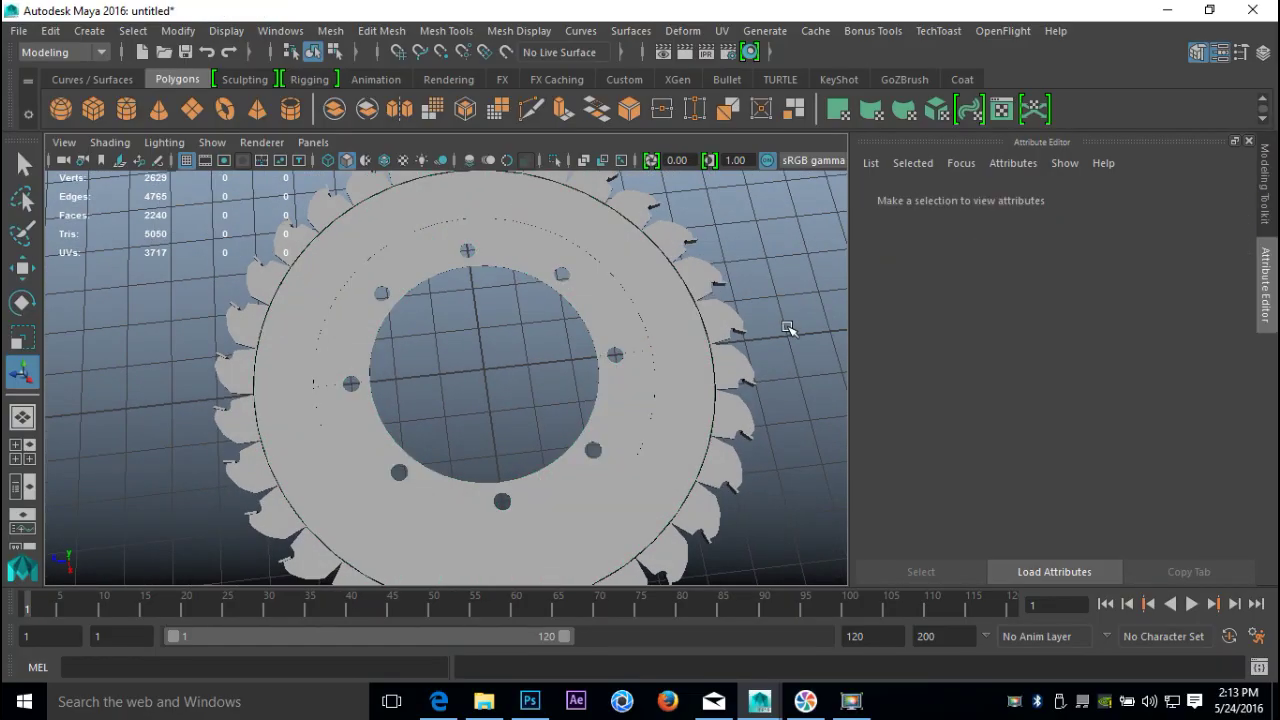
scroll(776, 340, down, 3)
scroll(760, 371, up, 2)
alt+drag(760, 373, 686, 423)
scroll(709, 417, down, 2)
scroll(593, 430, down, 2)
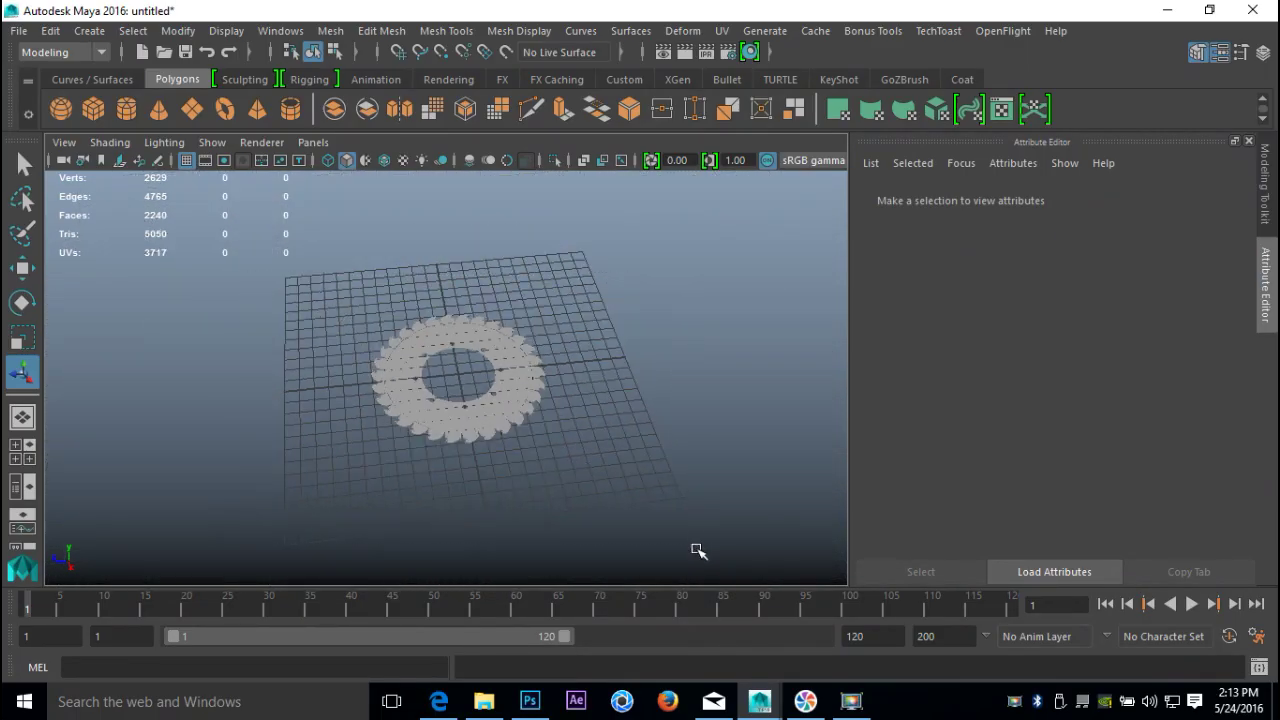
- Recheck the cut ring up close and select the saw teeth
key(ctrl+z)
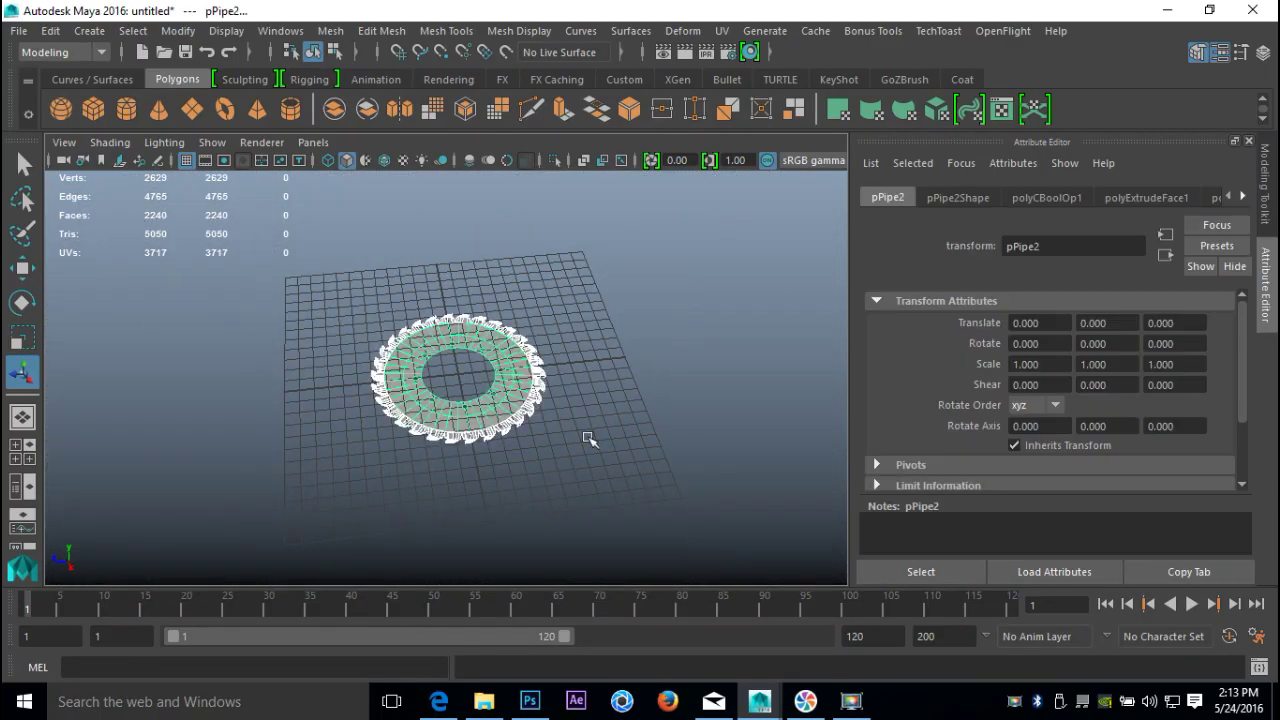
click(331, 31)
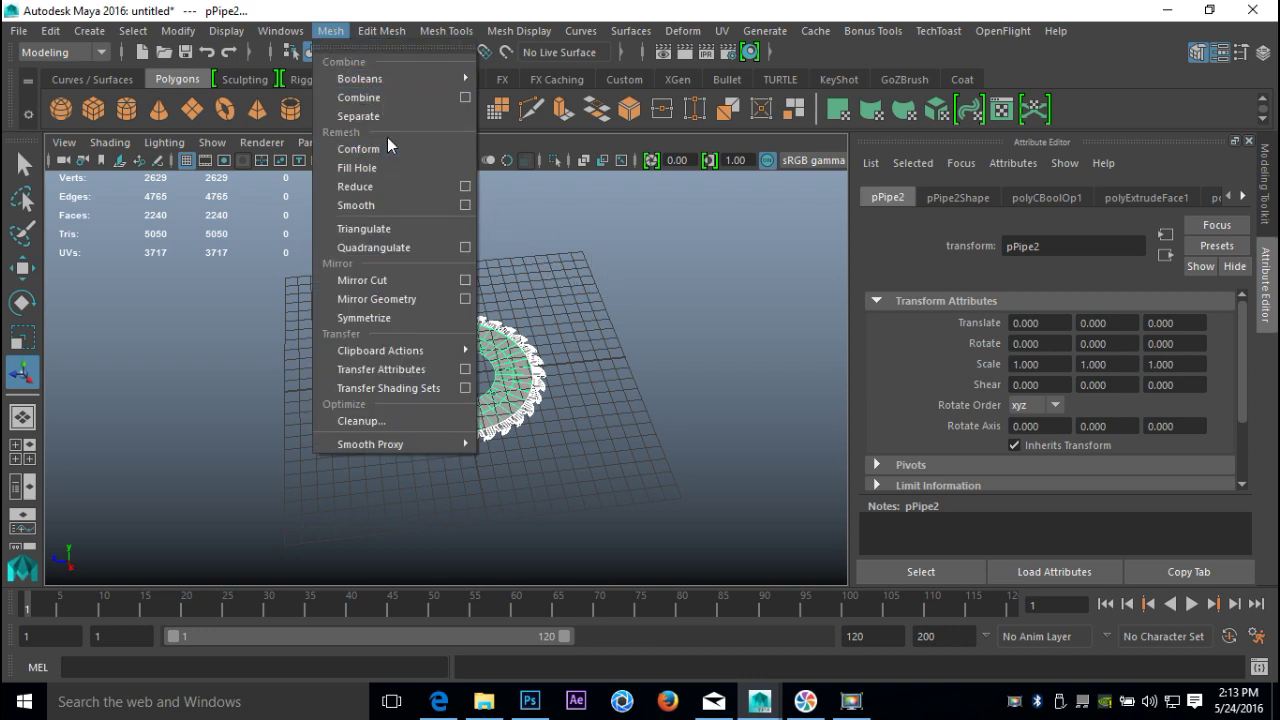
click(672, 252)
alt+right_drag(739, 388, 689, 427)
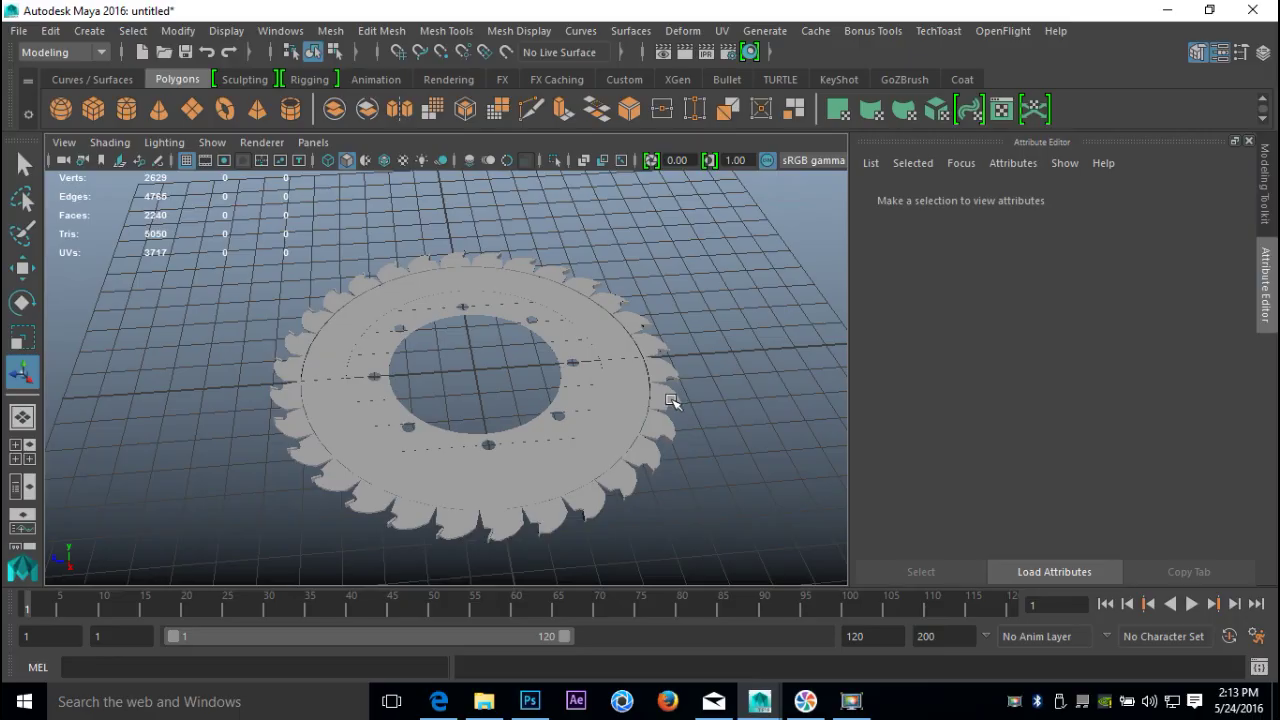
click(672, 401)
- Assign the teeth a new Lambert material coloured yellow
right_drag(660, 398, 675, 641)
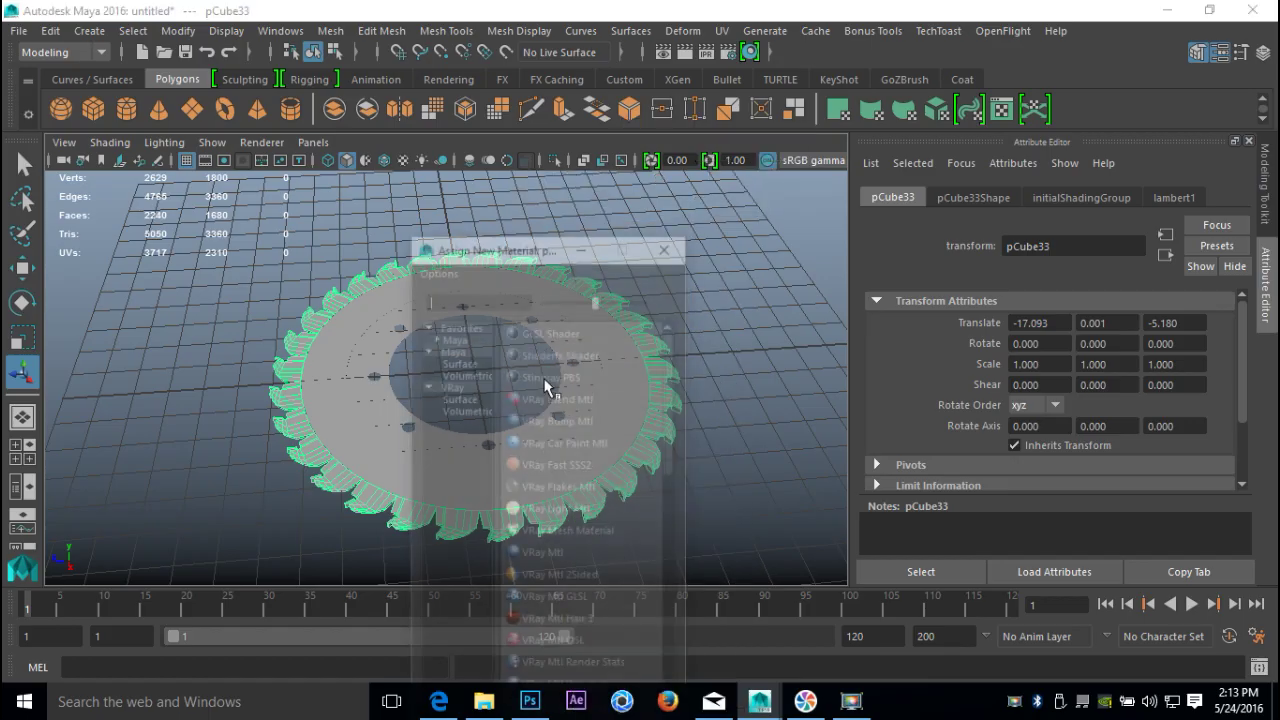
text(la)
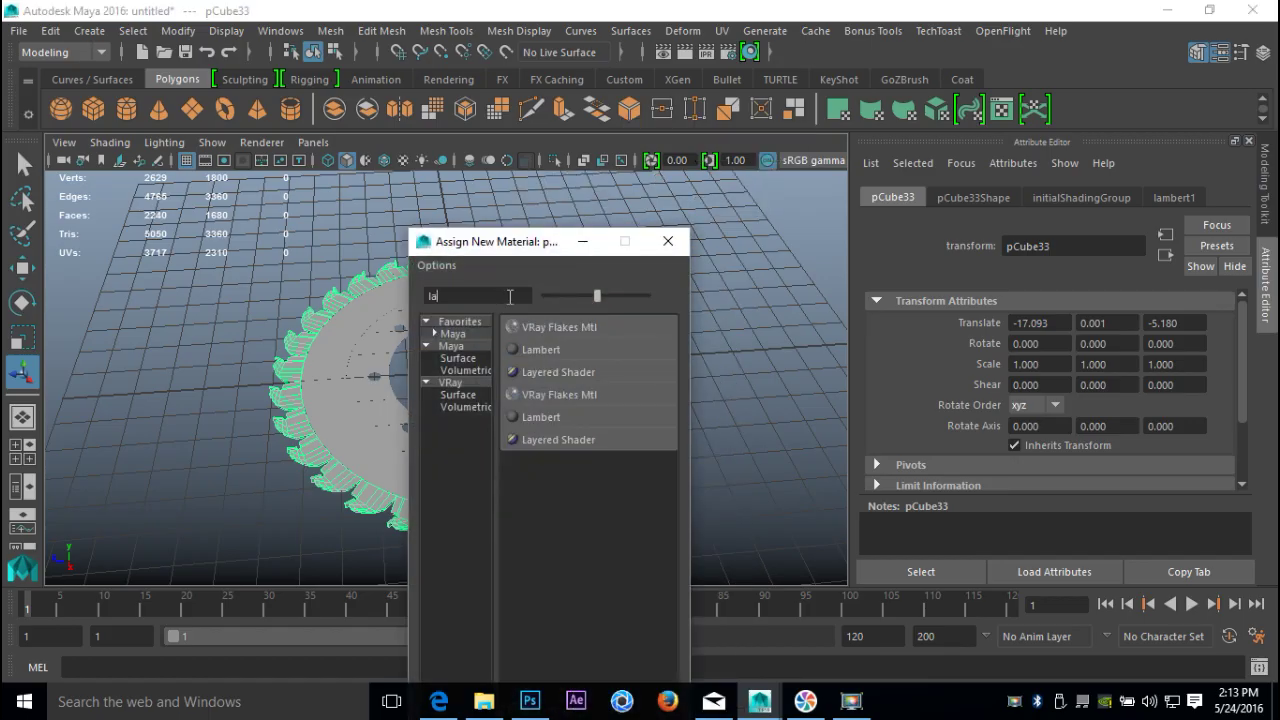
click(548, 348)
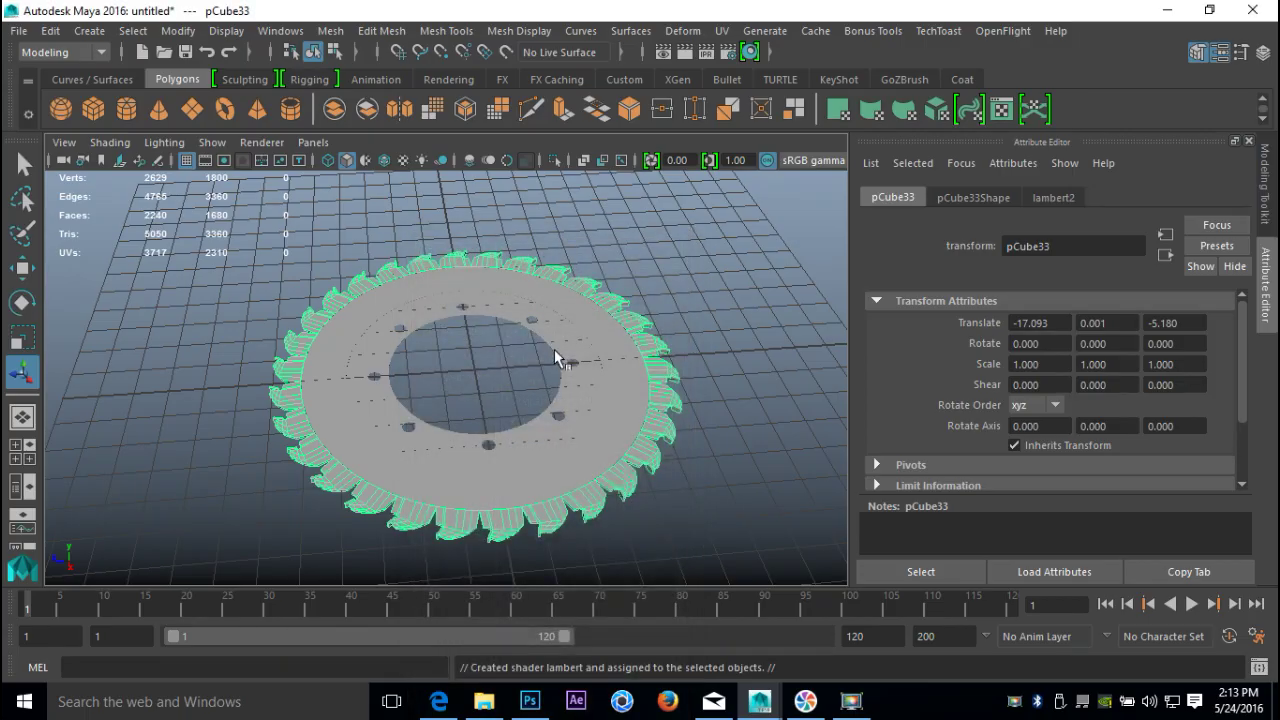
click(1039, 411)
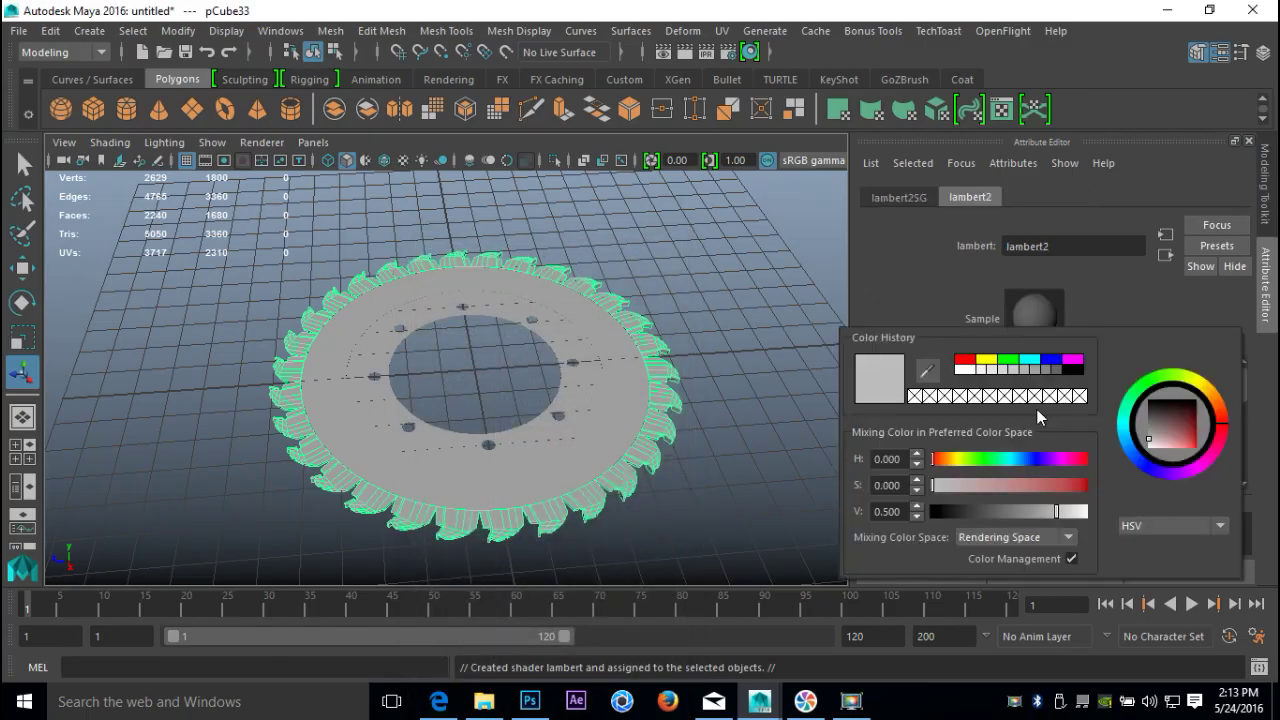
click(986, 361)
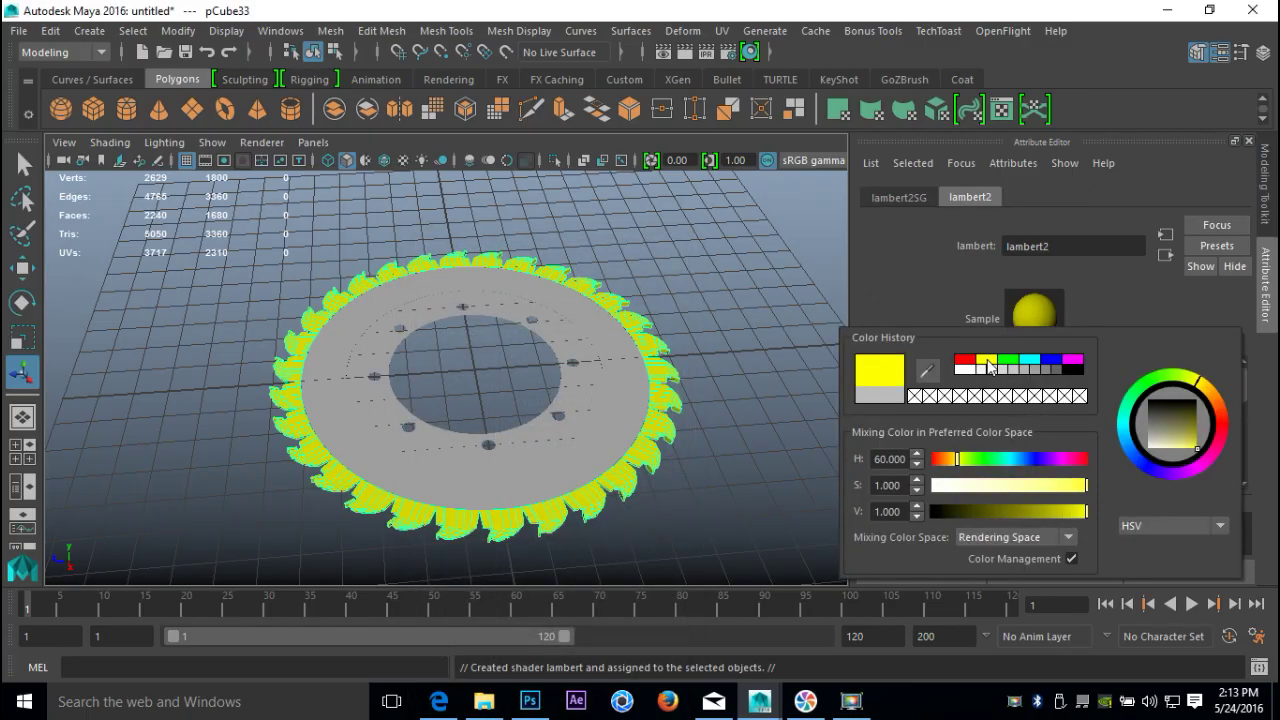
- Select the blade ring and switch to face selection
scroll(753, 478, up, 2)
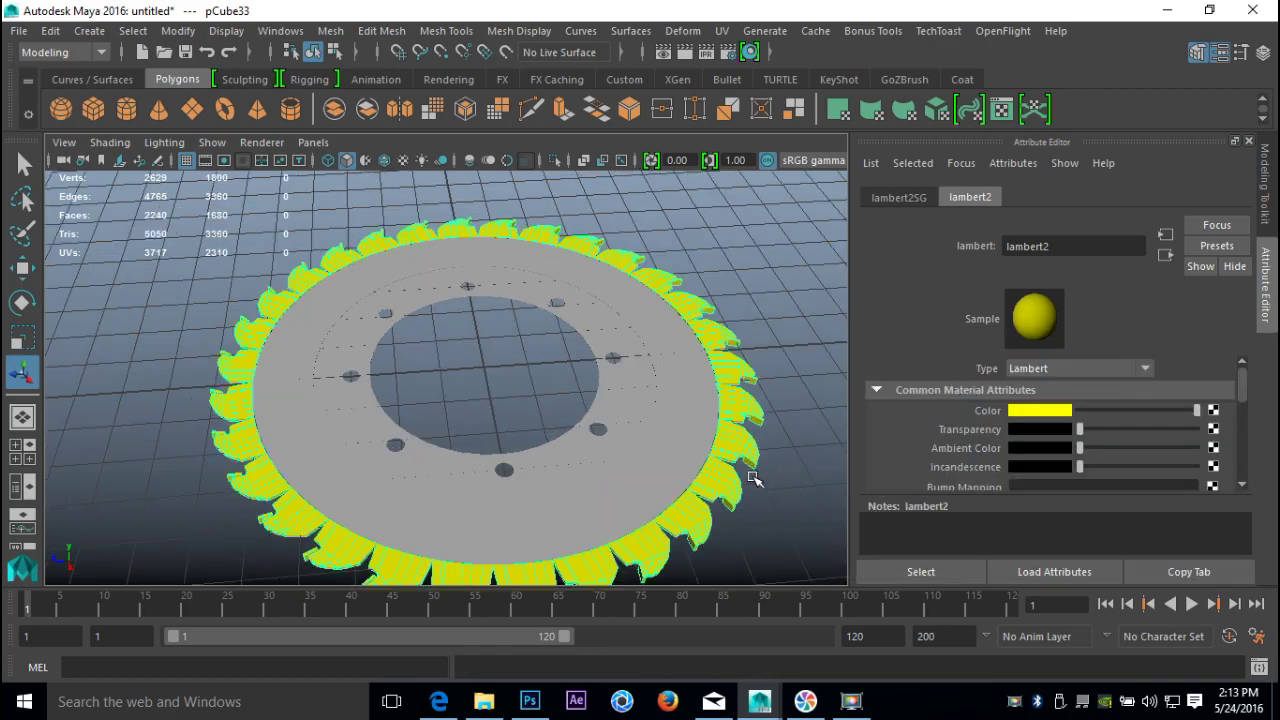
click(665, 437)
alt+middle_drag(665, 450, 551, 343)
right_drag(521, 215, 520, 230)
- Select the whole loop of outer ring faces on the hub
click(495, 343)
shift+click(480, 342)
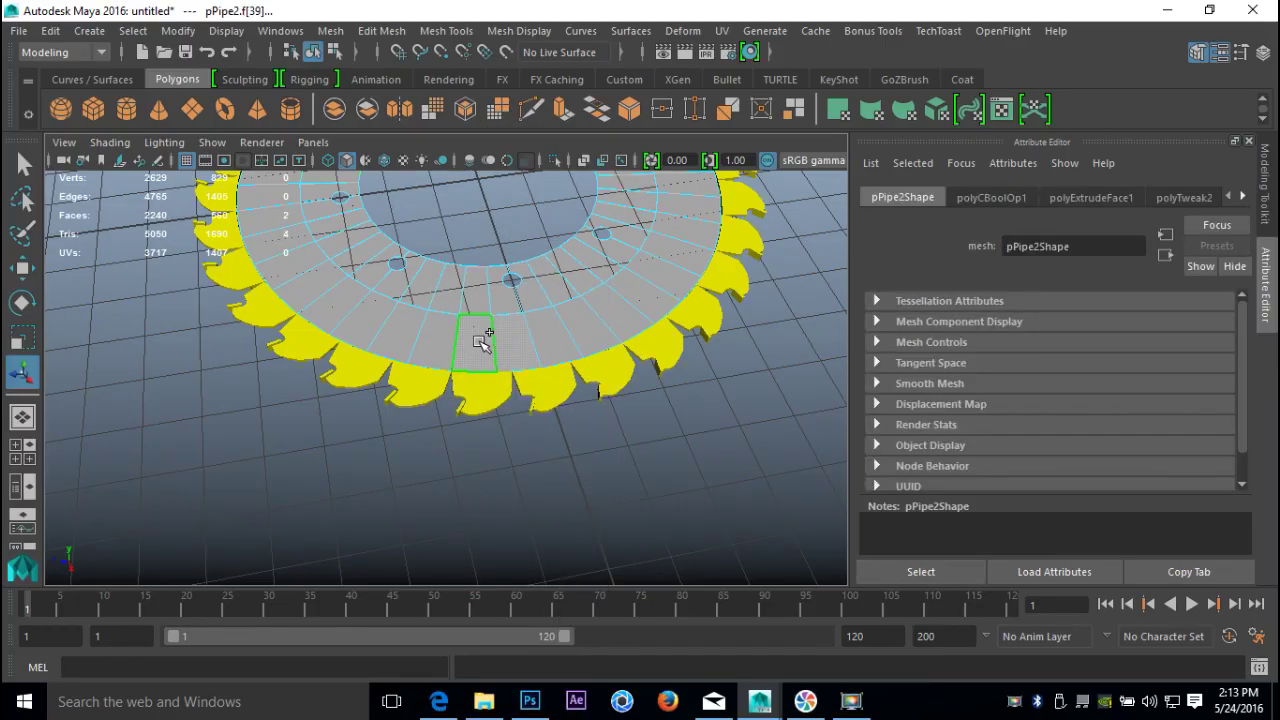
alt+drag(481, 342, 480, 373)
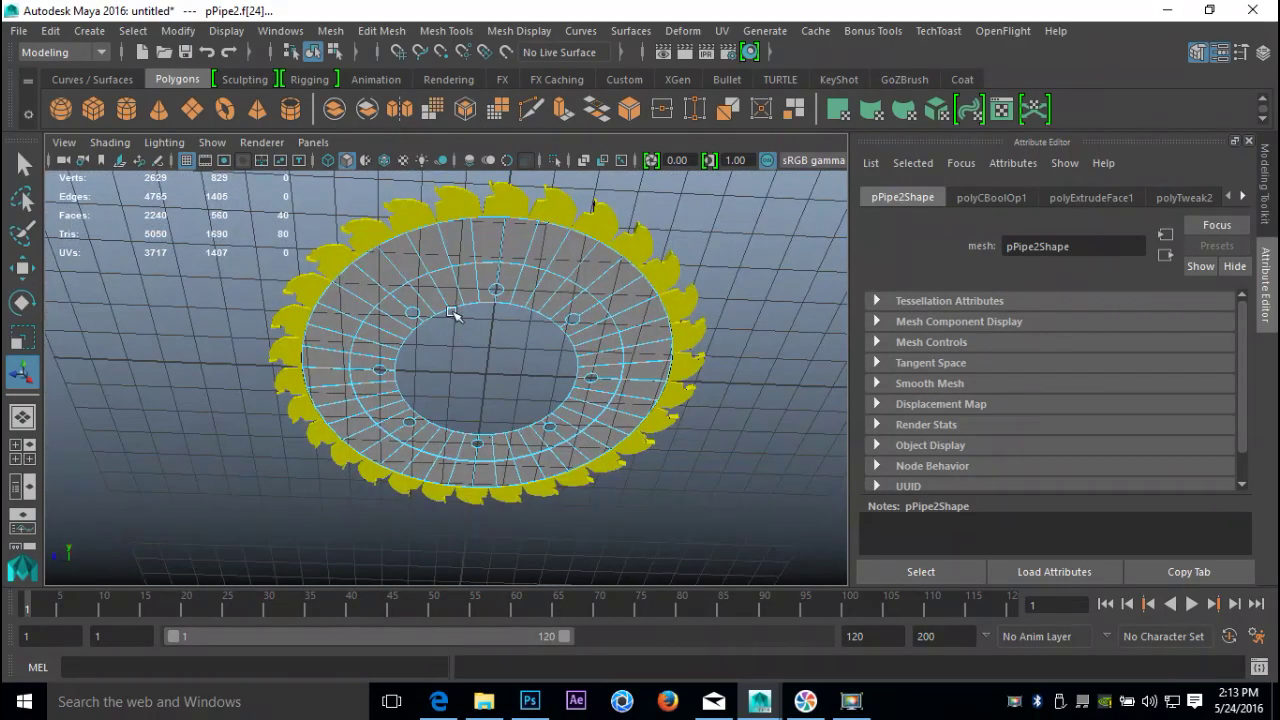
shift+double_click(440, 248)
alt+drag(440, 248, 270, 457)
- Give the face loop a new Lambert material, lambert3, coloured green
right_drag(409, 180, 445, 643)
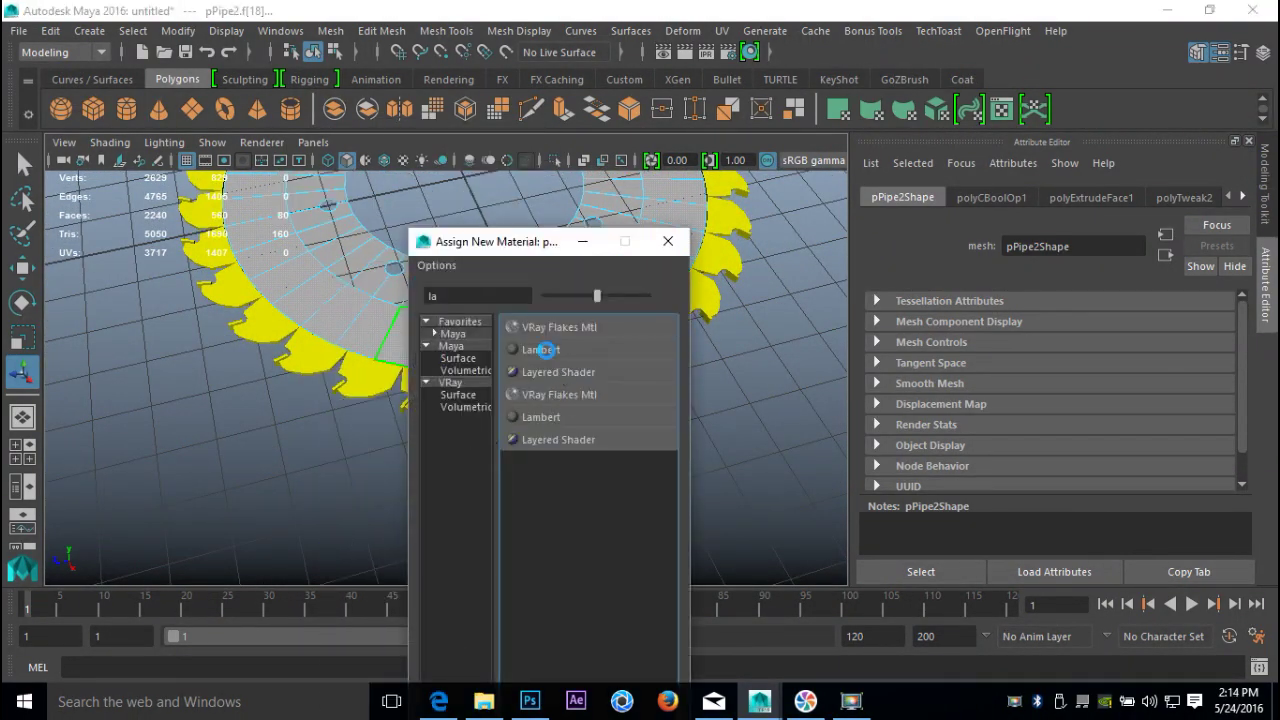
click(545, 347)
click(1040, 411)
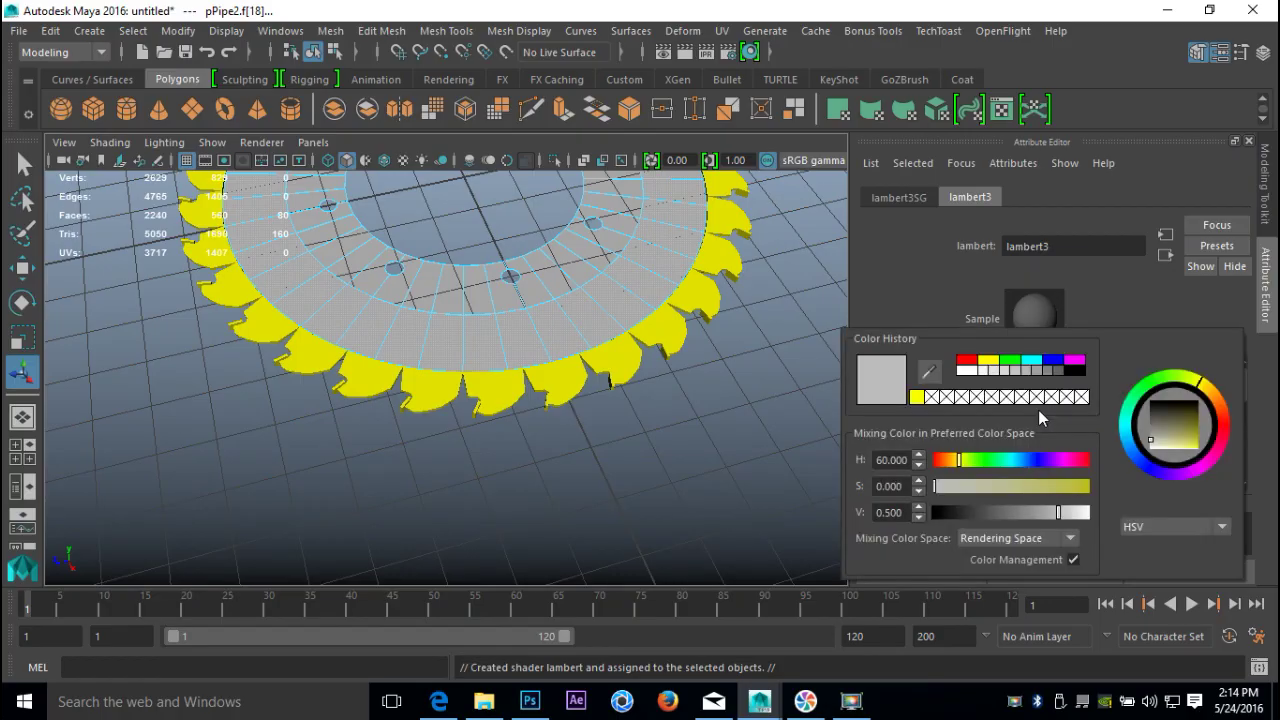
click(1011, 362)
key(f)
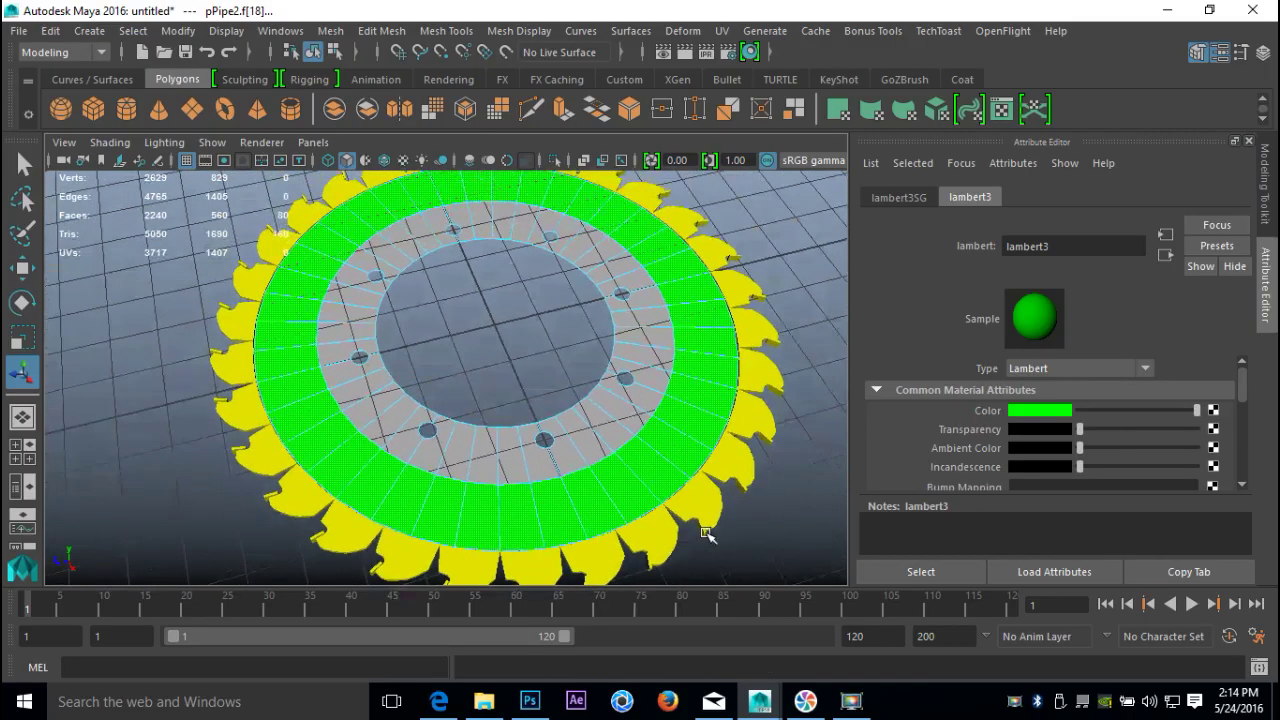
- Select faces around the inner ring band, including those near the lower hole
click(460, 452)
click(575, 445)
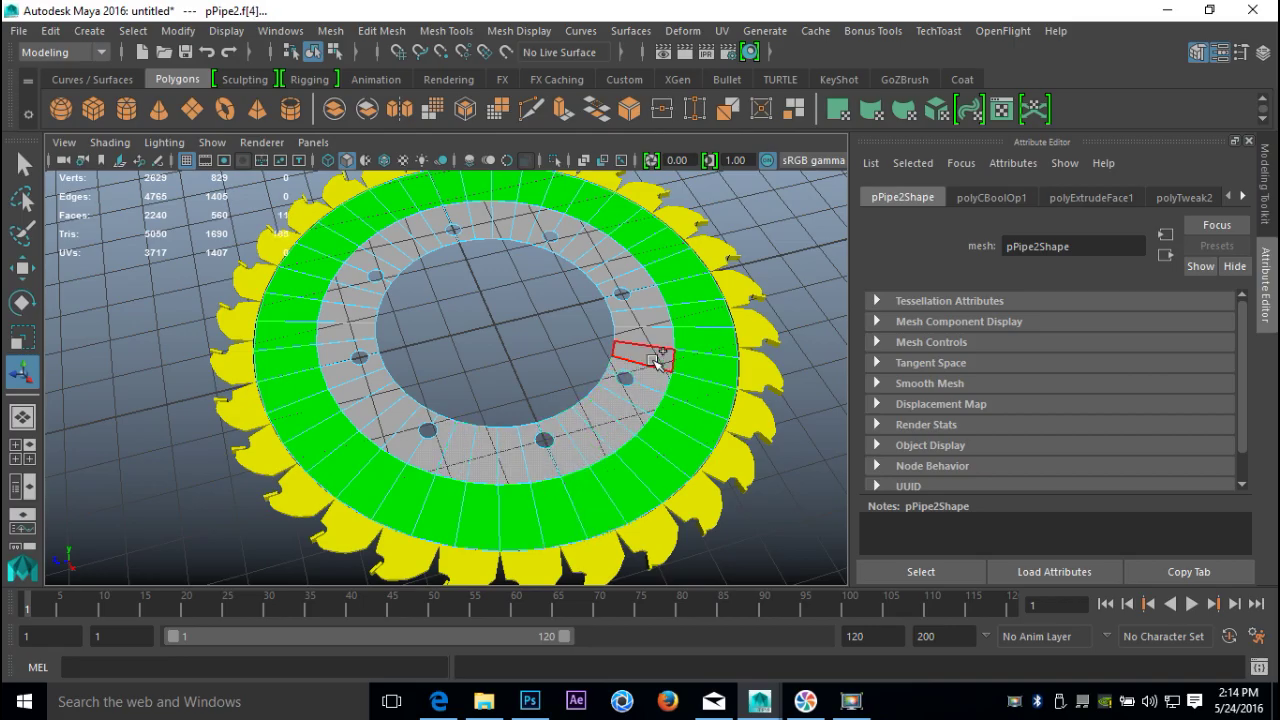
mouse_move(642, 294)
ctrl+shift+mouse_down()
mouse_move(528, 226)
mouse_move(387, 236)
mouse_move(422, 237)
mouse_move(349, 289)
ctrl+shift+mouse_up()
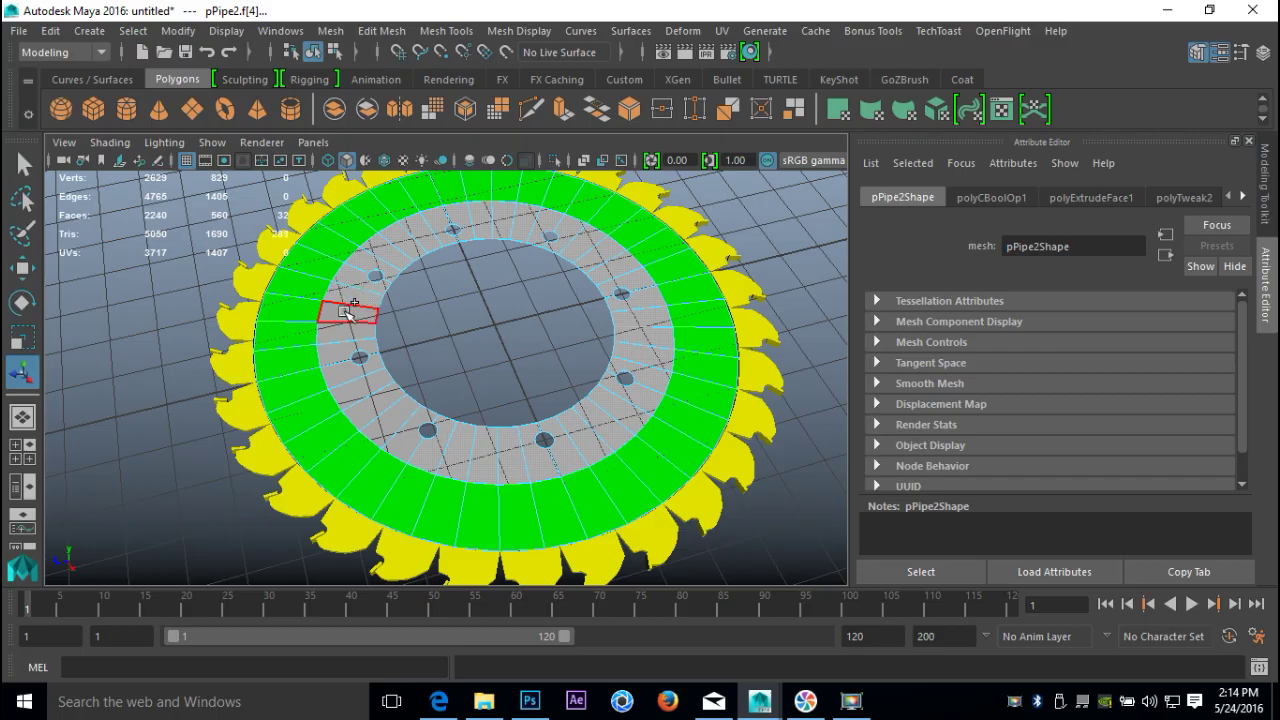
mouse_move(352, 335)
ctrl+shift+mouse_down()
mouse_move(354, 414)
mouse_move(312, 543)
ctrl+shift+mouse_up()
mouse_move(295, 441)
alt+mouse_down()
mouse_move(277, 391)
mouse_move(277, 246)
mouse_move(290, 495)
mouse_move(285, 310)
mouse_move(303, 453)
alt+mouse_up()
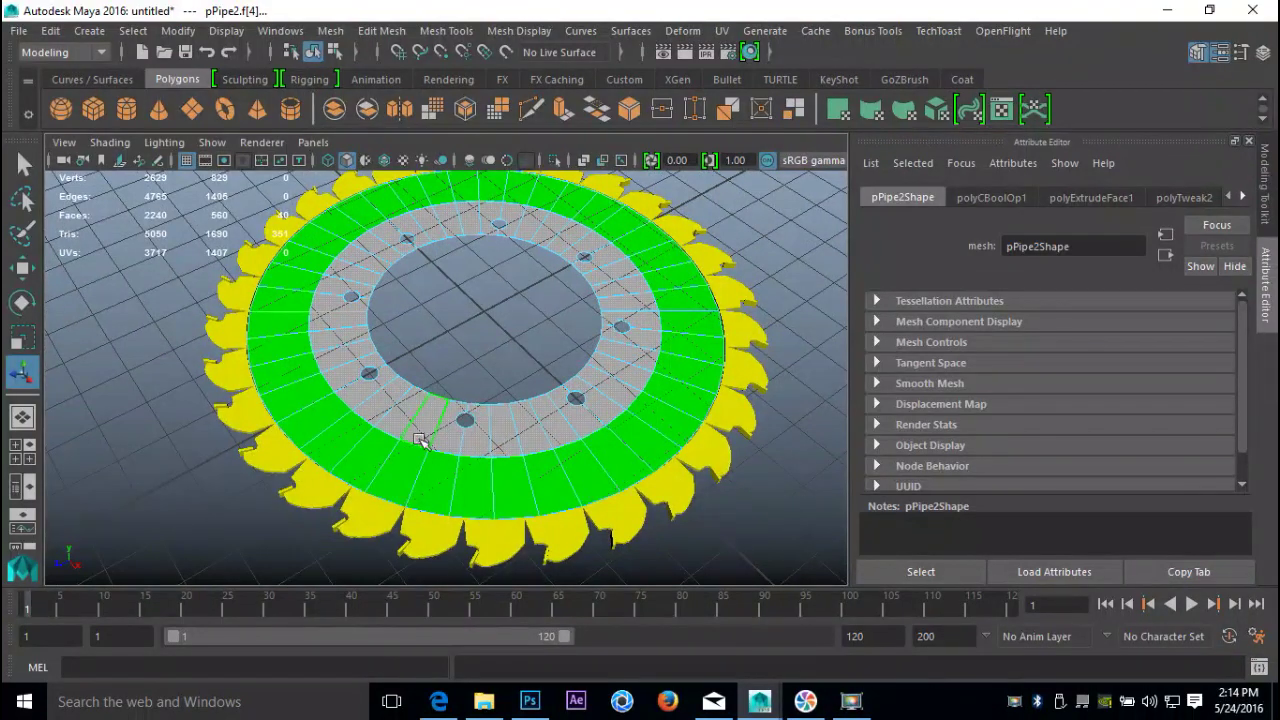
- Give the selected faces a new Lambert material, lambert4, coloured blue
right_drag(423, 423, 446, 641)
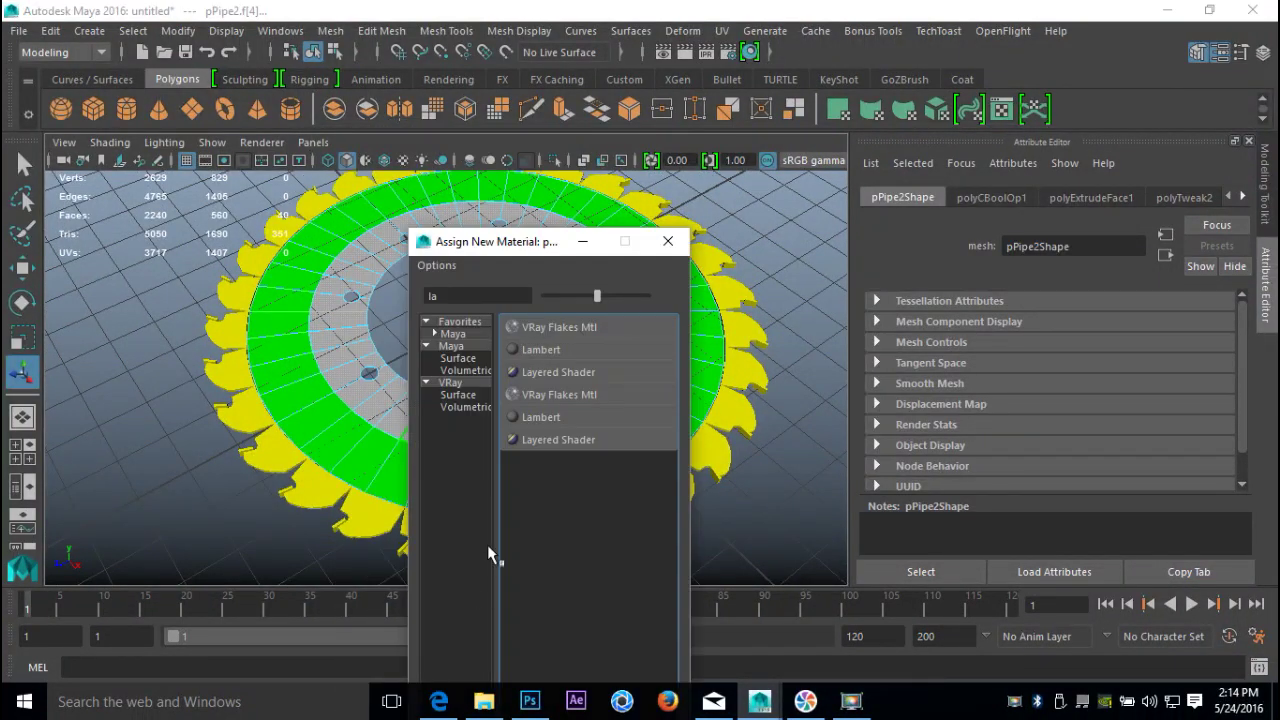
click(563, 350)
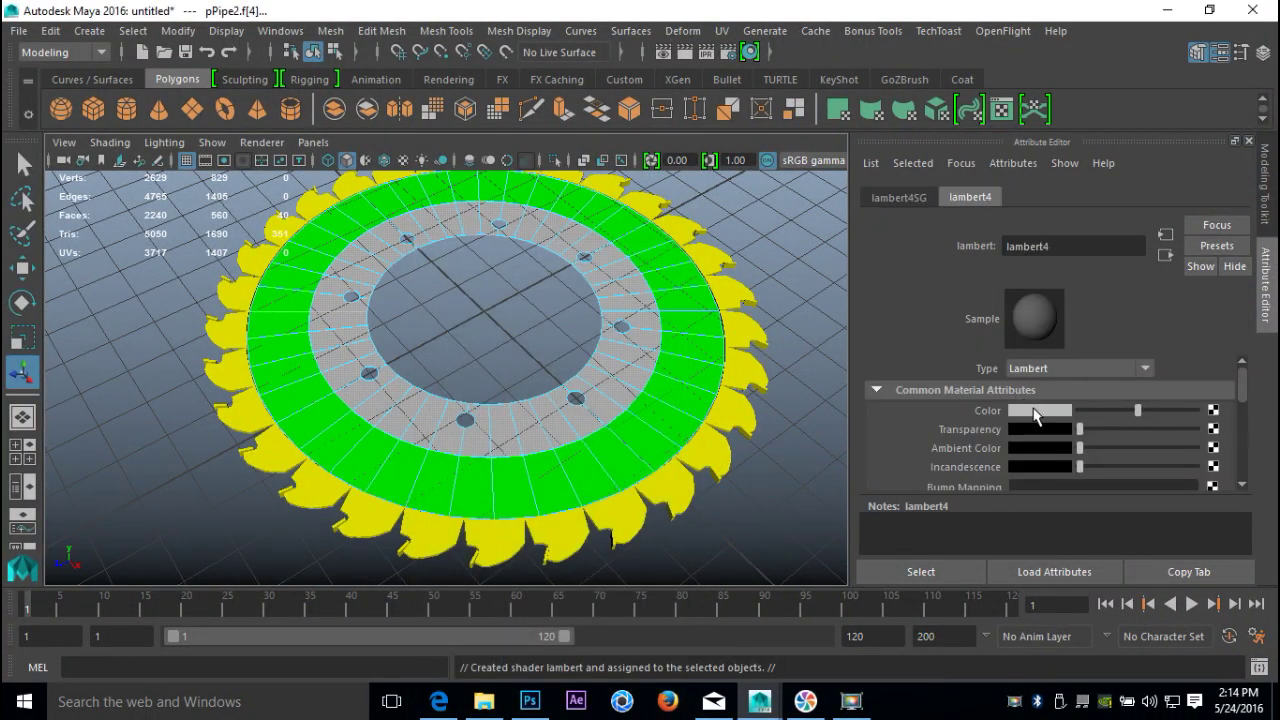
click(1036, 412)
click(1048, 360)
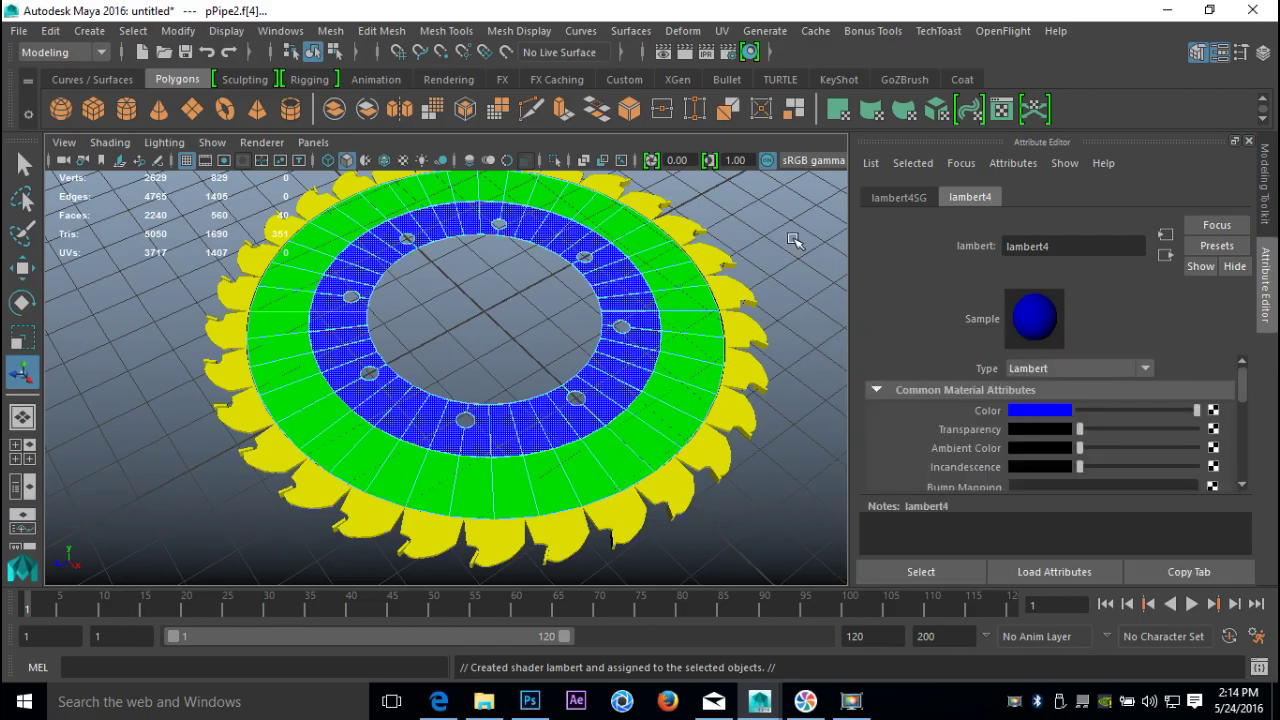
click(798, 238)
alt+drag(692, 485, 643, 286)
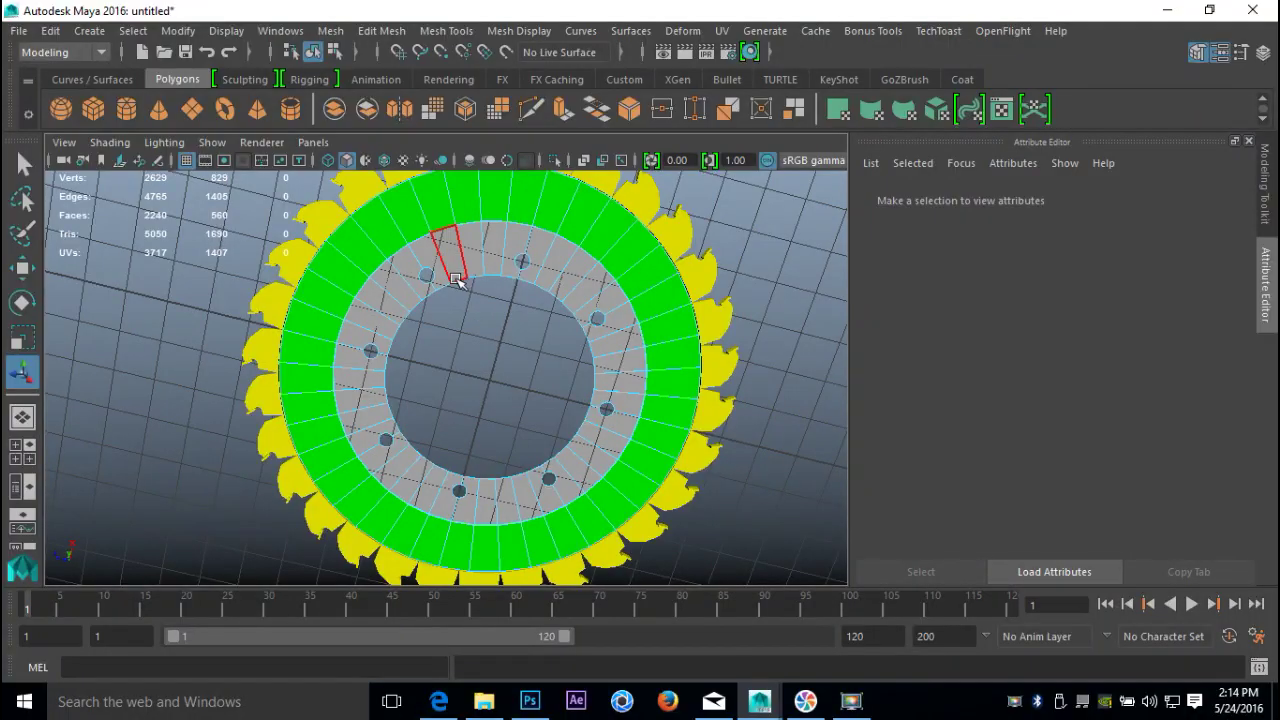
shift+drag(466, 240, 447, 268)
- Select the remaining inner ring faces, checking them in wireframe
mouse_move(447, 265)
mouse_down()
mouse_move(397, 277)
mouse_move(360, 378)
mouse_move(381, 459)
mouse_move(449, 509)
mouse_move(457, 494)
mouse_move(490, 514)
mouse_move(540, 506)
mouse_move(598, 462)
mouse_move(566, 489)
mouse_move(650, 465)
mouse_move(620, 448)
mouse_move(627, 428)
mouse_move(612, 410)
mouse_move(629, 390)
mouse_move(596, 280)
mouse_move(535, 250)
mouse_move(512, 289)
mouse_up()
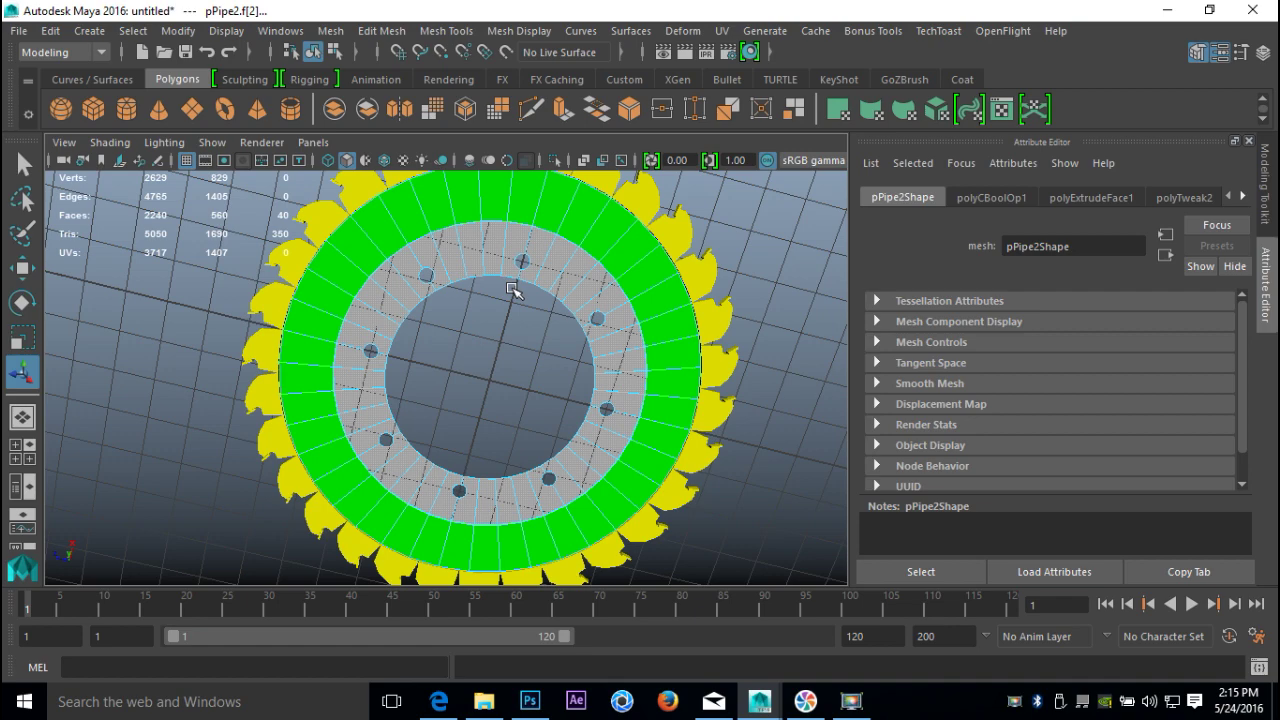
key(4)
alt+drag(790, 388, 746, 428)
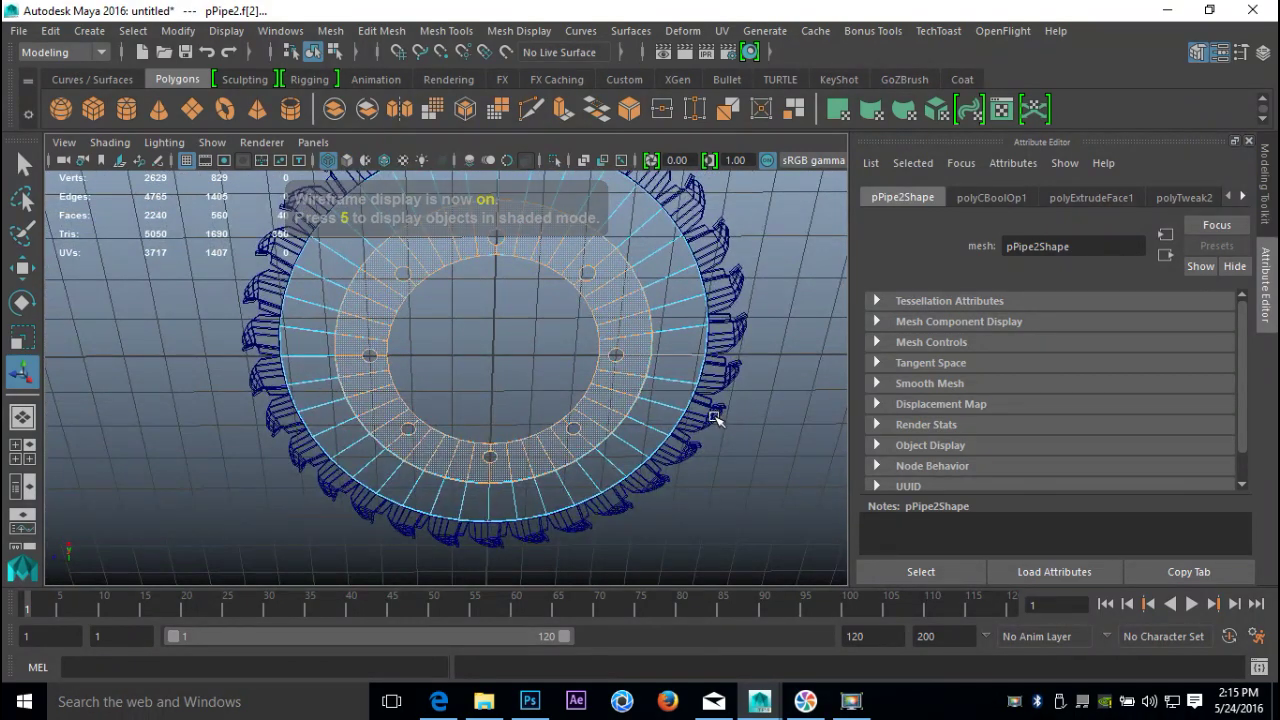
key(5)
- Assign the existing blue lambert4 material to those faces and deselect
right_click(628, 328)
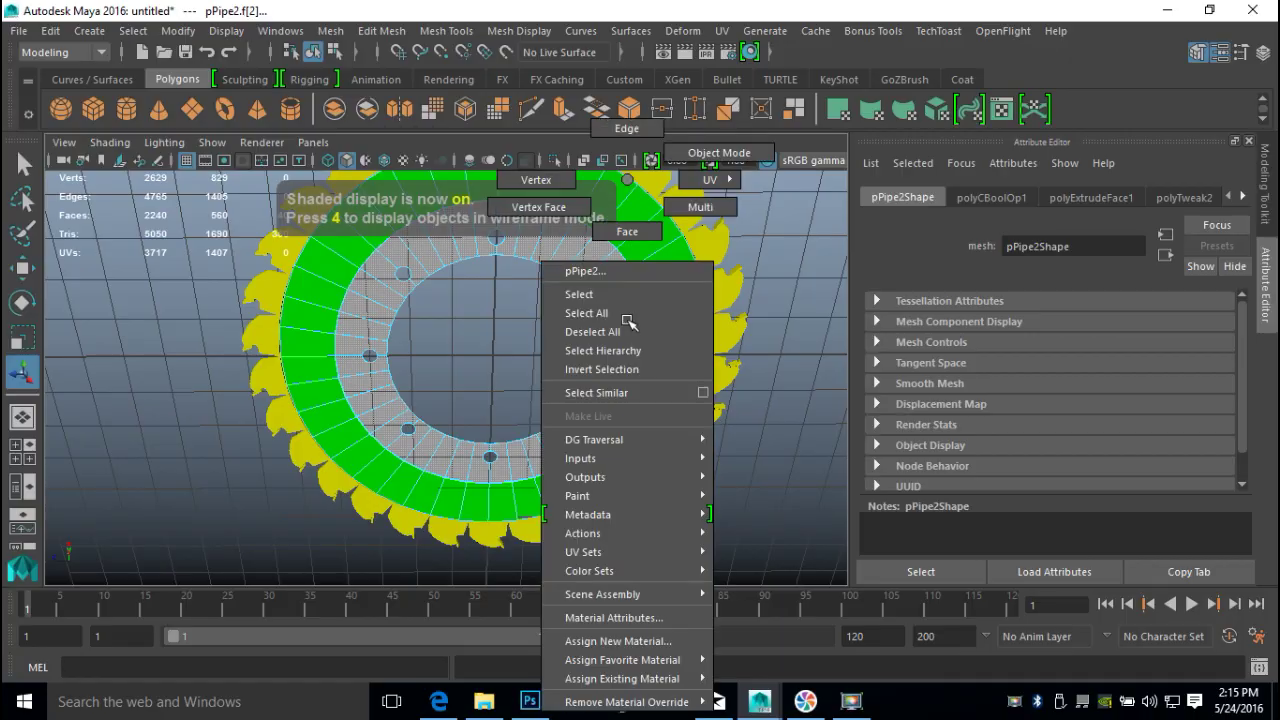
mouse_move(622, 679)
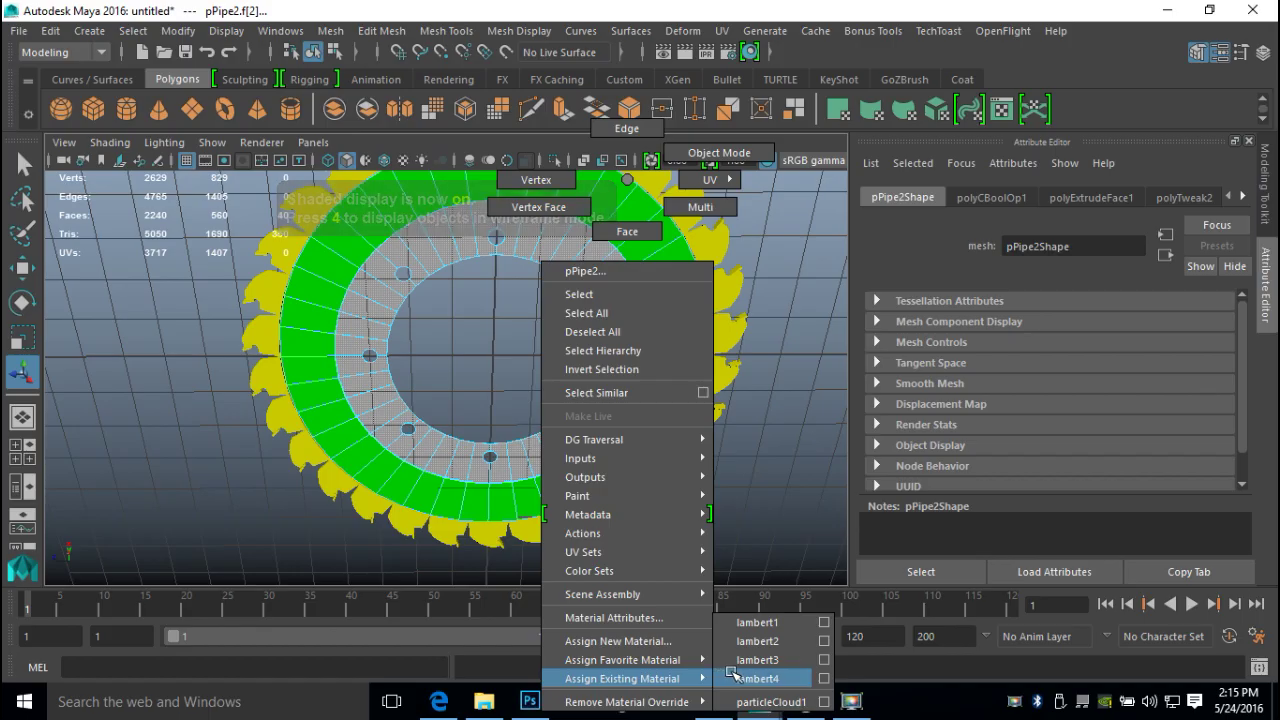
click(727, 612)
click(776, 517)
scroll(700, 425, down, 3)
scroll(656, 404, down, 2)
alt+drag(611, 240, 640, 372)
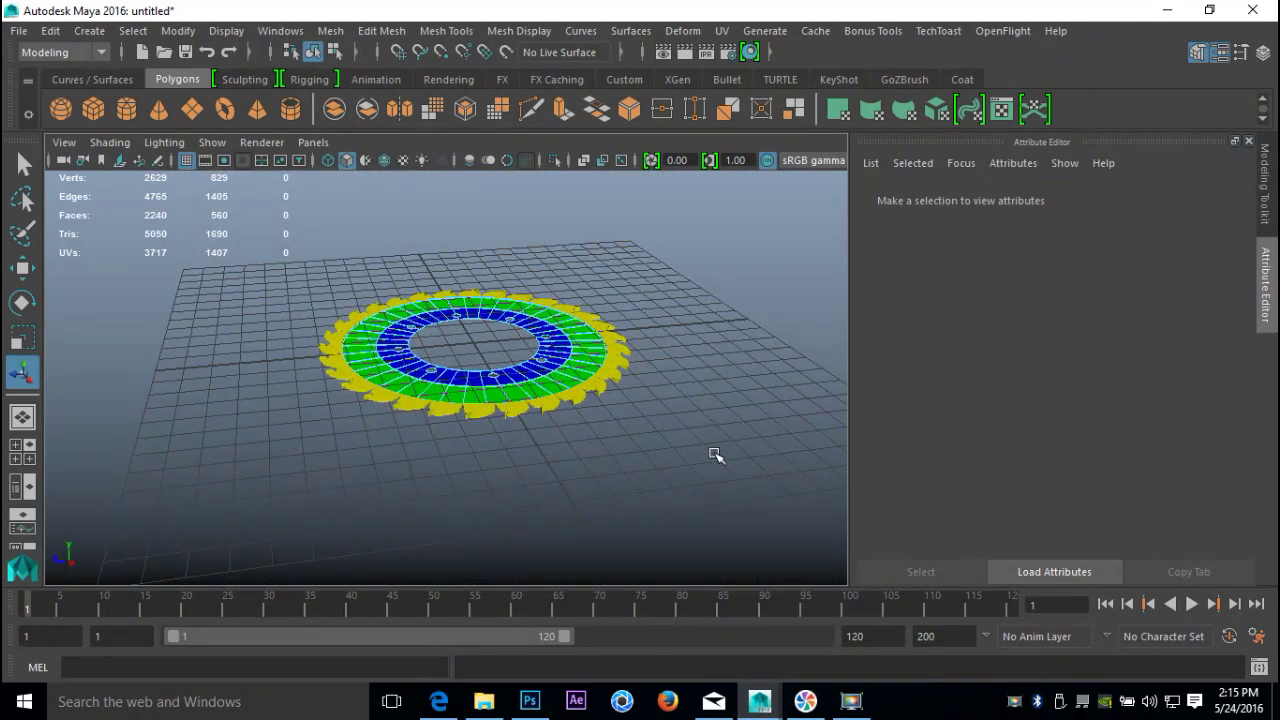
- Select the whole saw blade object and combine its pieces into one mesh, pCube34
drag(232, 255, 687, 544)
right_drag(548, 377, 625, 150)
drag(246, 252, 733, 548)
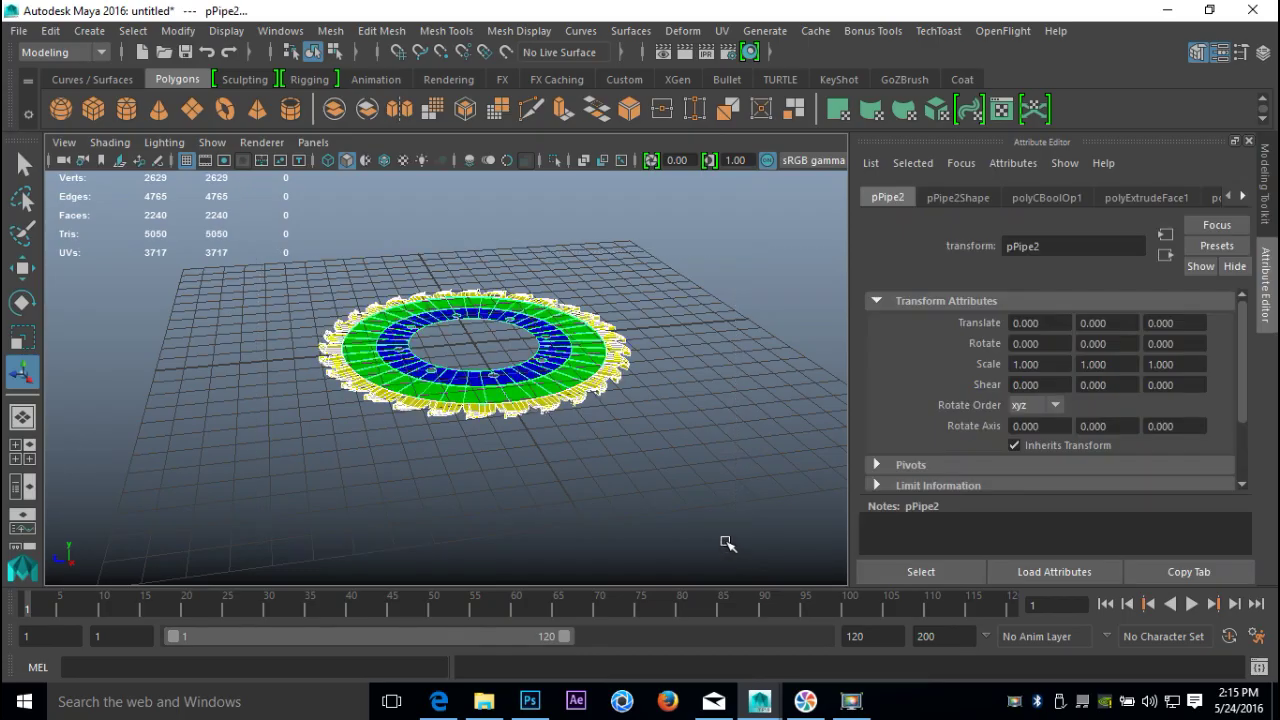
click(331, 30)
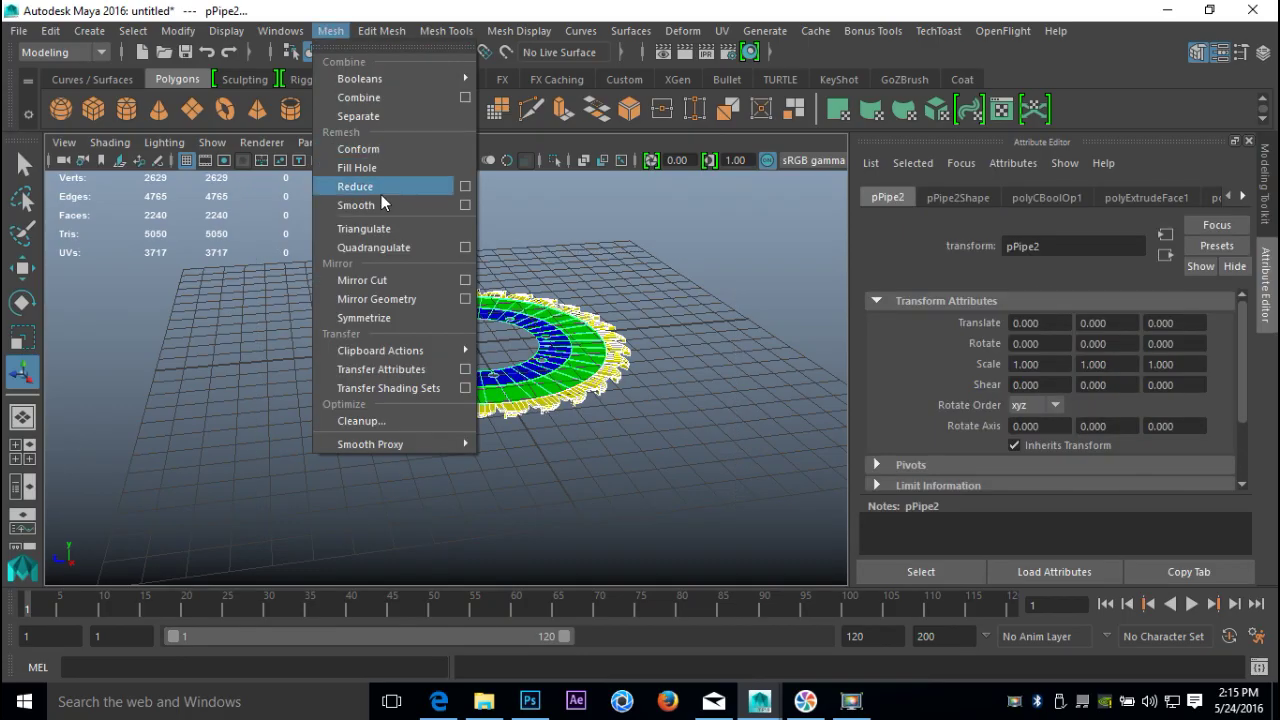
click(381, 97)
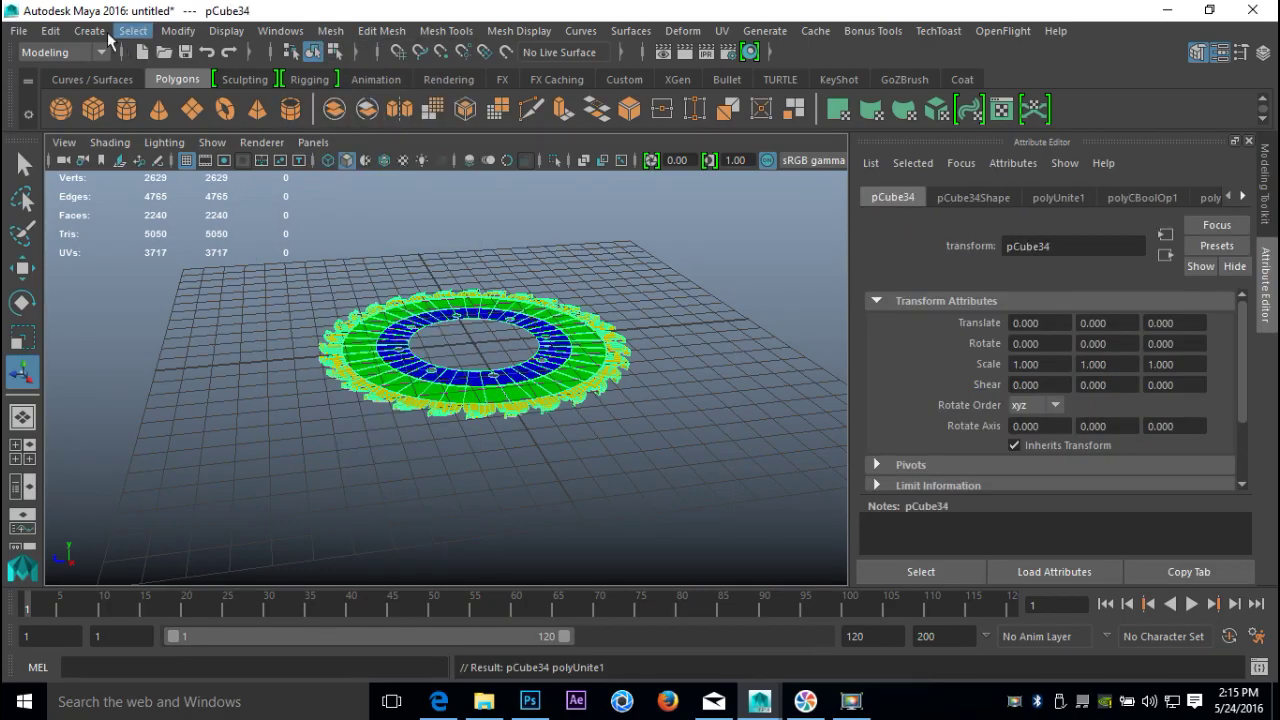
- Delete the construction history of the combined pCube34 mesh
click(50, 31)
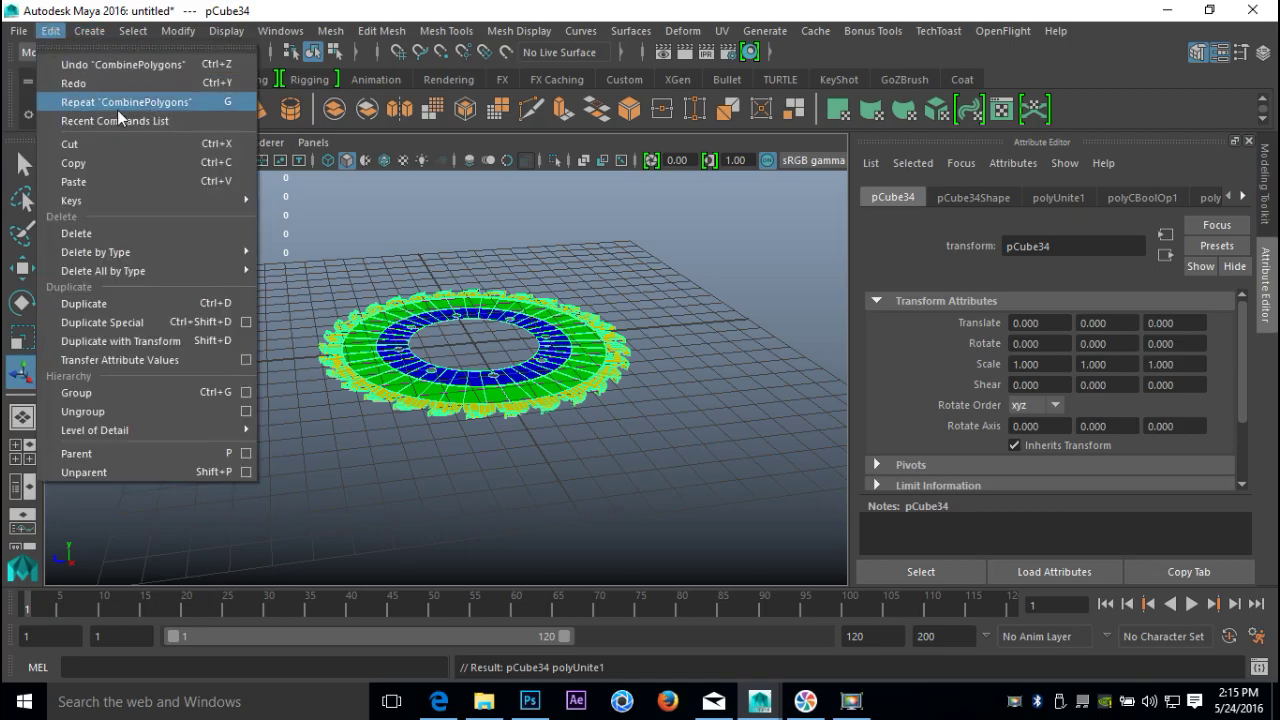
mouse_move(180, 252)
click(316, 268)
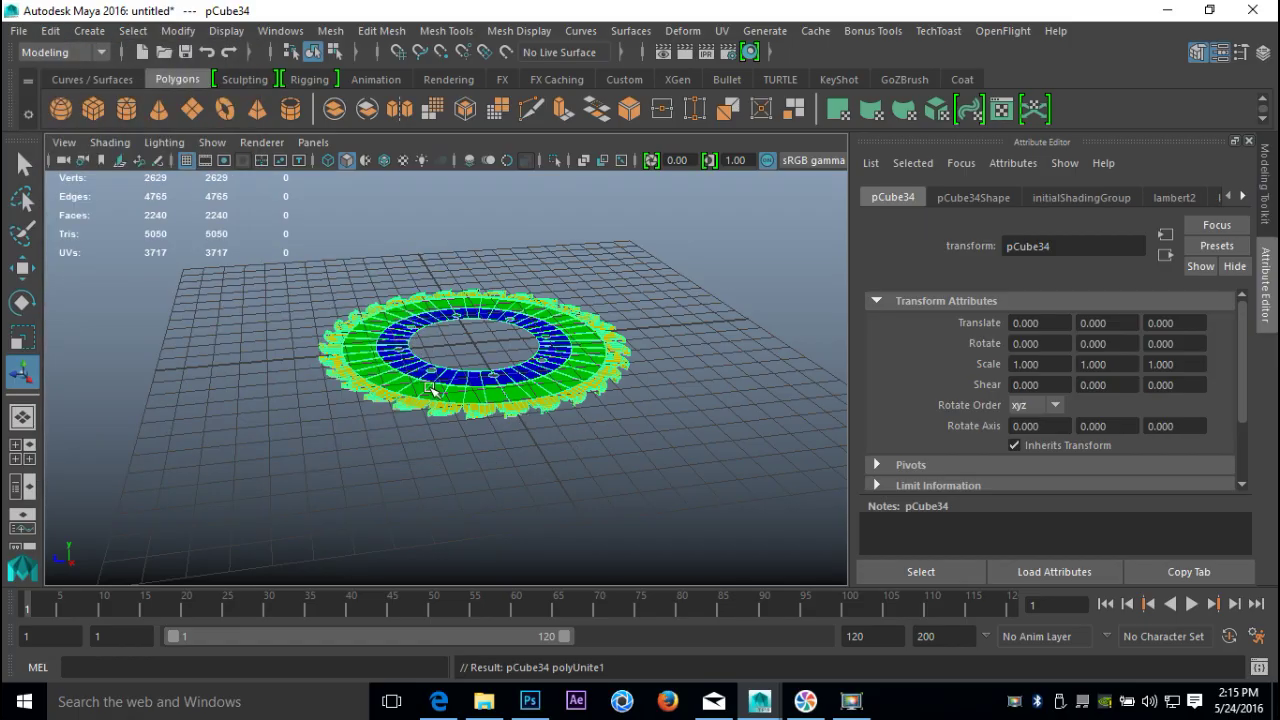
click(19, 31)
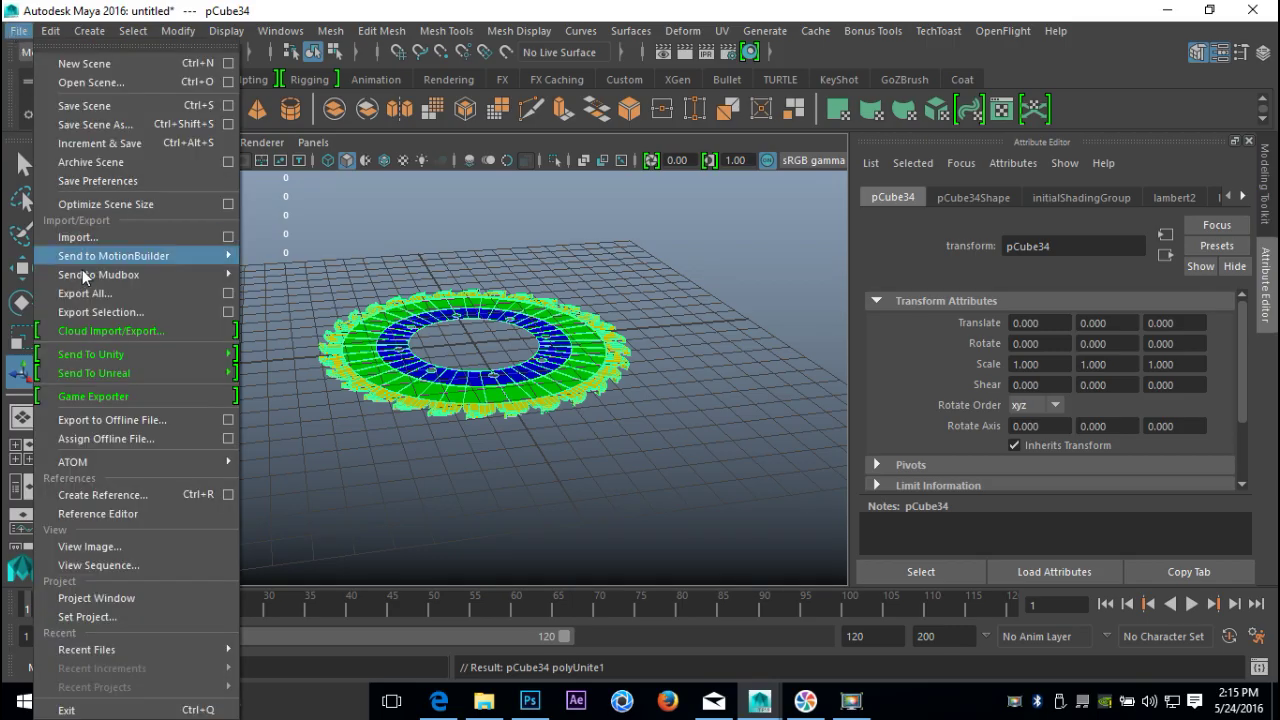
- Export the selected blade to the Desktop as sprocketFBX.fbx and bring up KeyShot
click(144, 314)
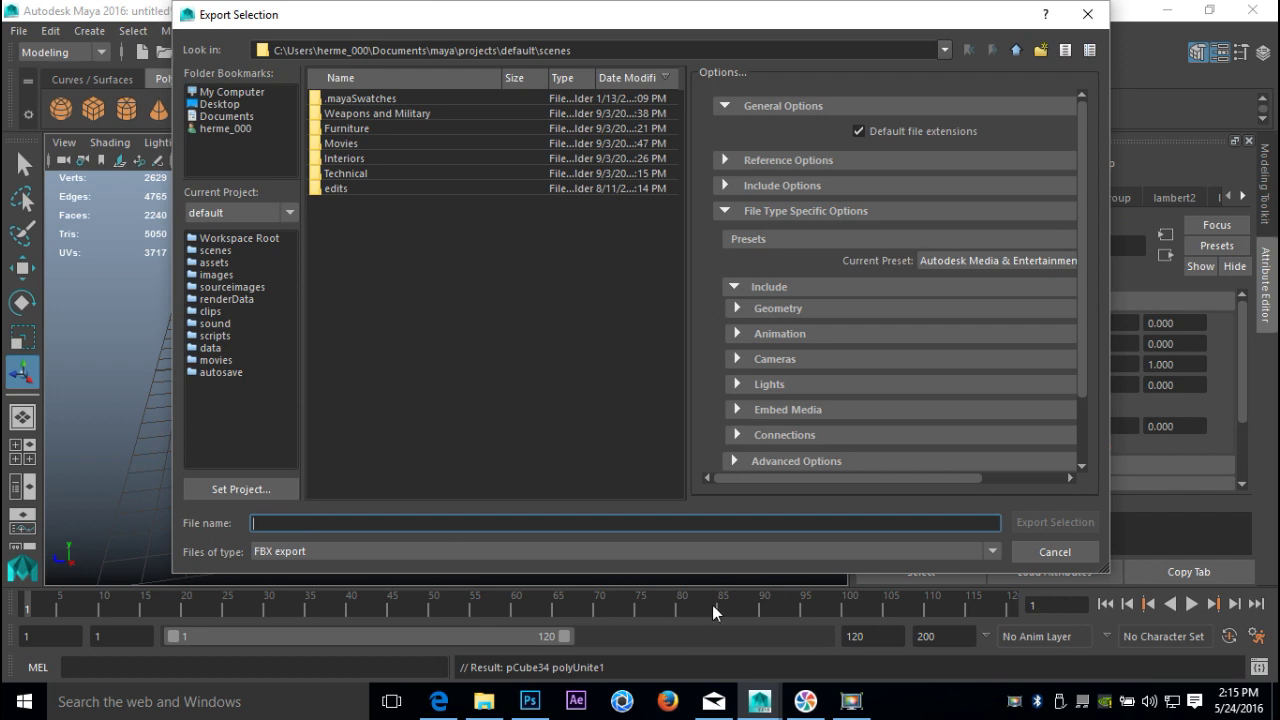
text(sprocketFBX)
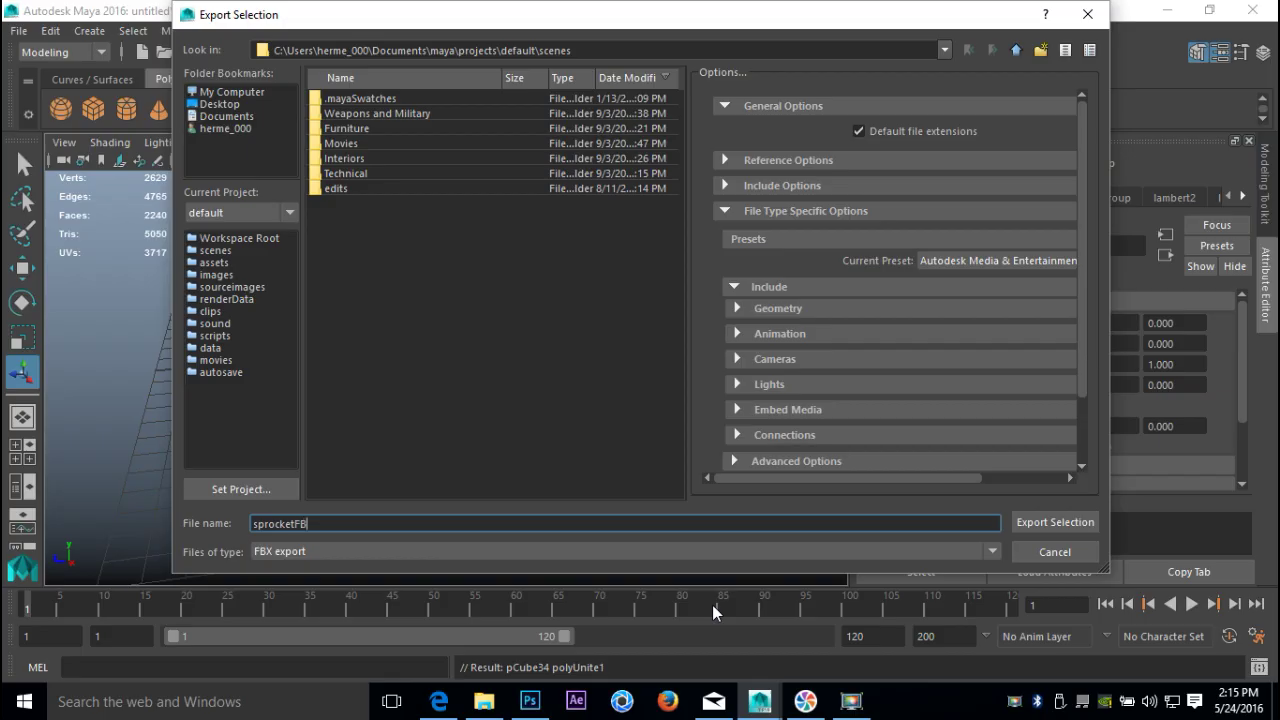
click(213, 103)
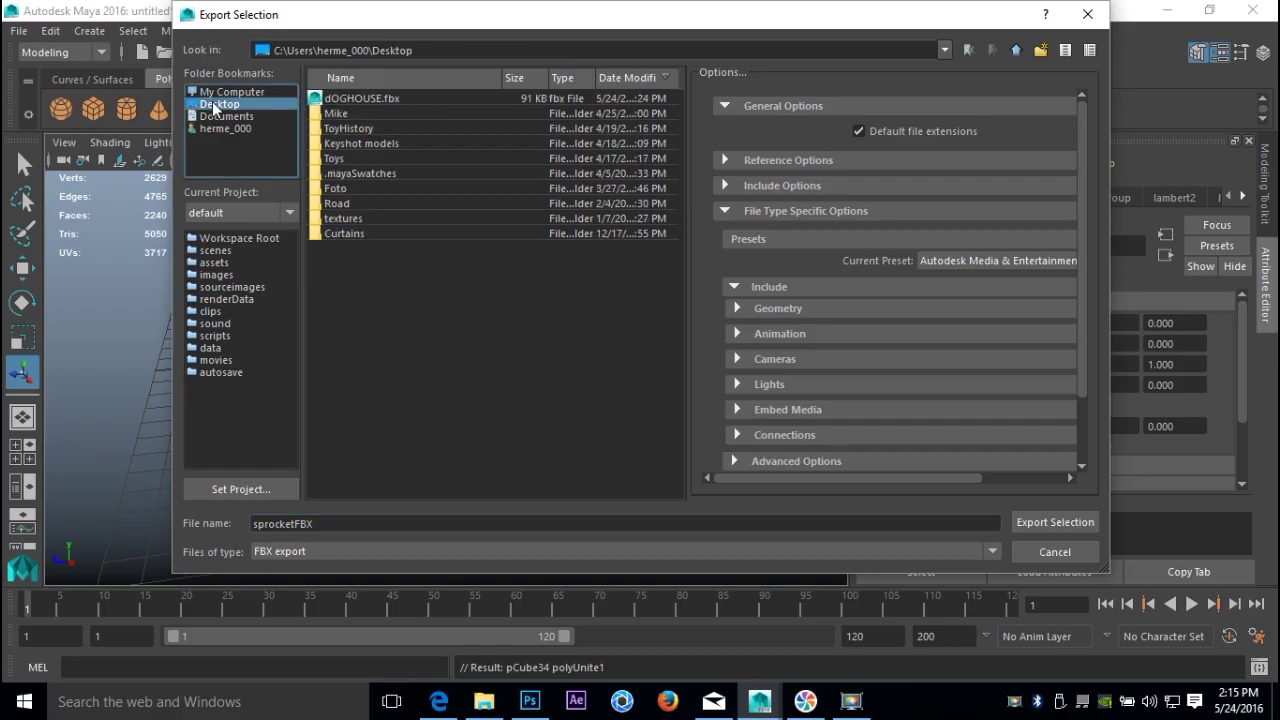
click(1046, 524)
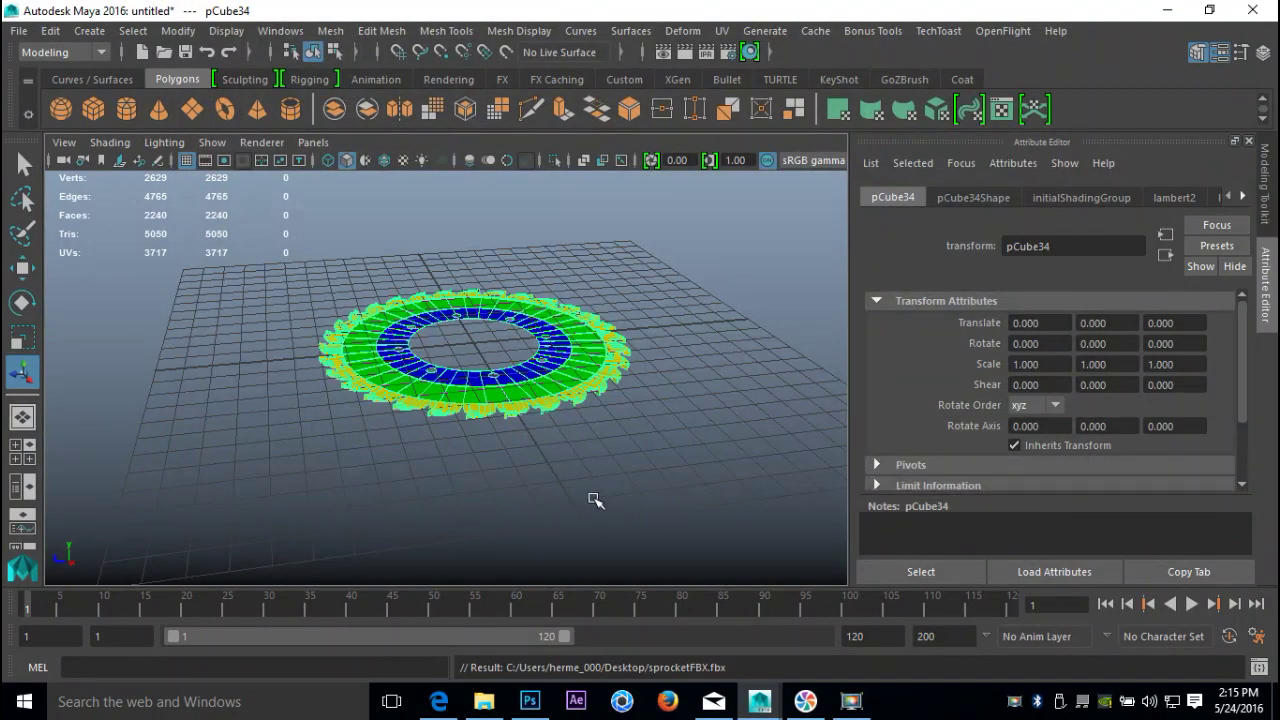
click(622, 702)
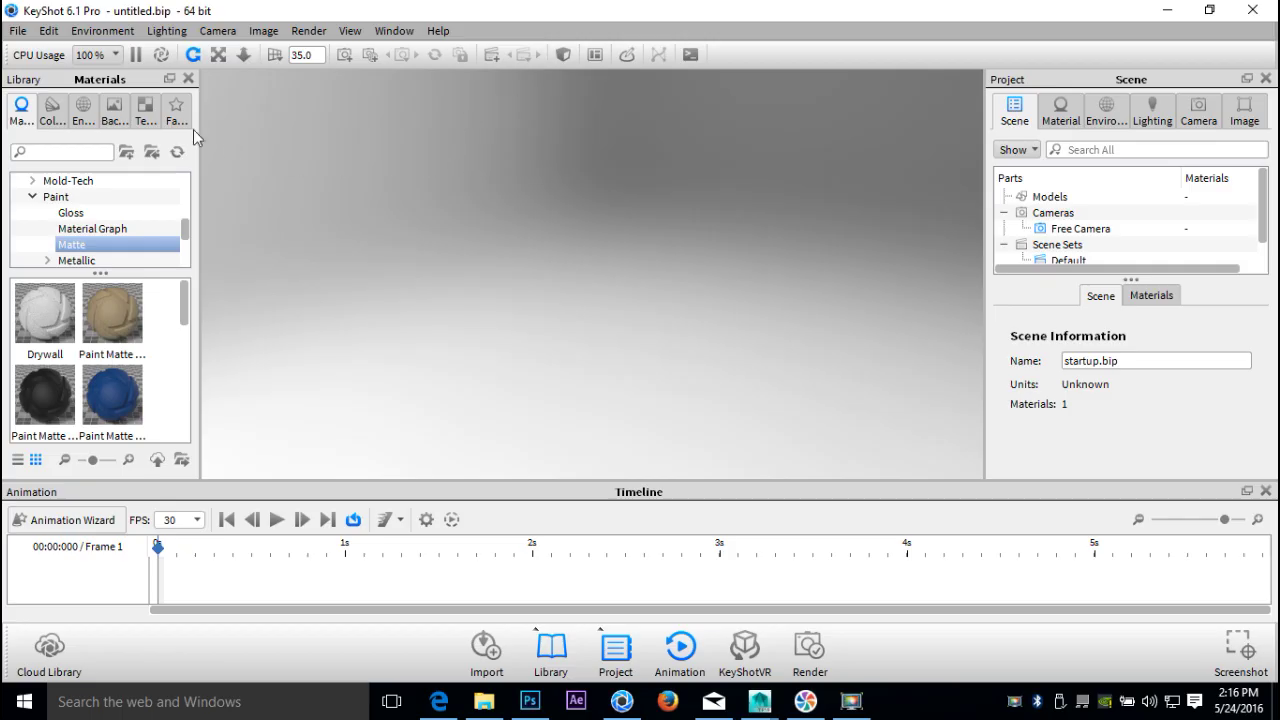
- Start a new KeyShot scene and import sprocketFBX.fbx from the Desktop
click(19, 32)
click(56, 54)
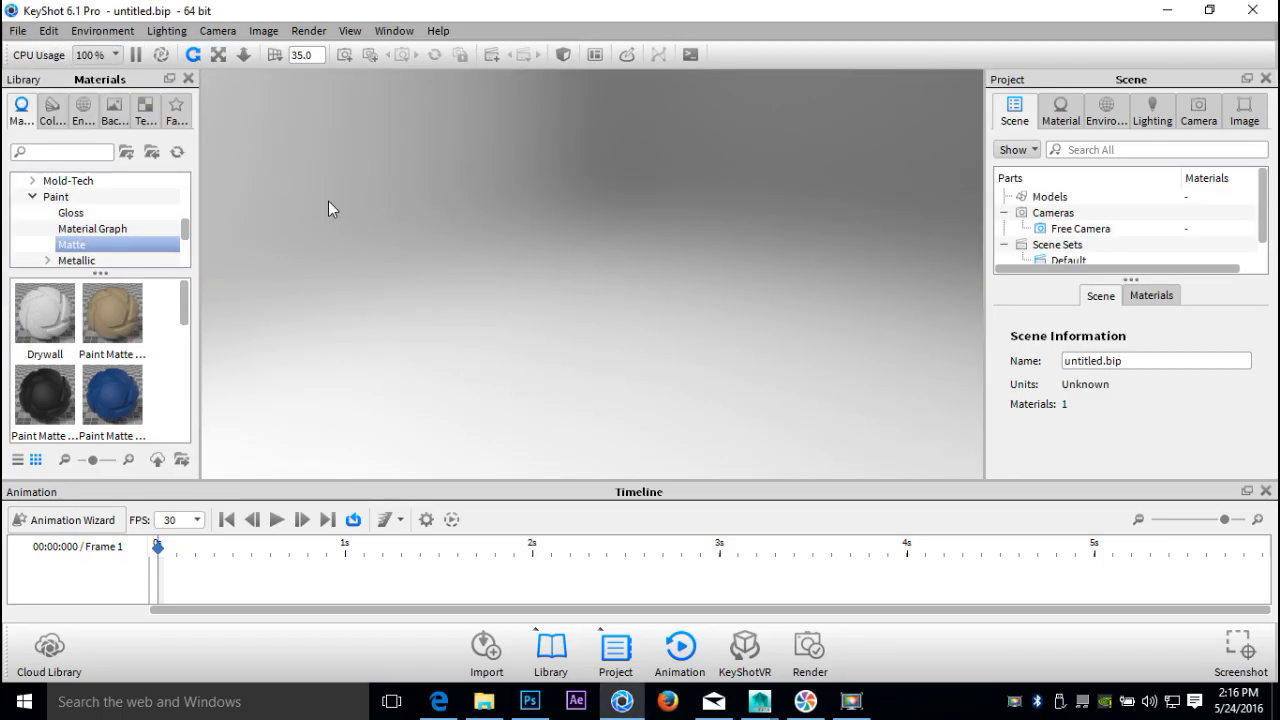
click(18, 31)
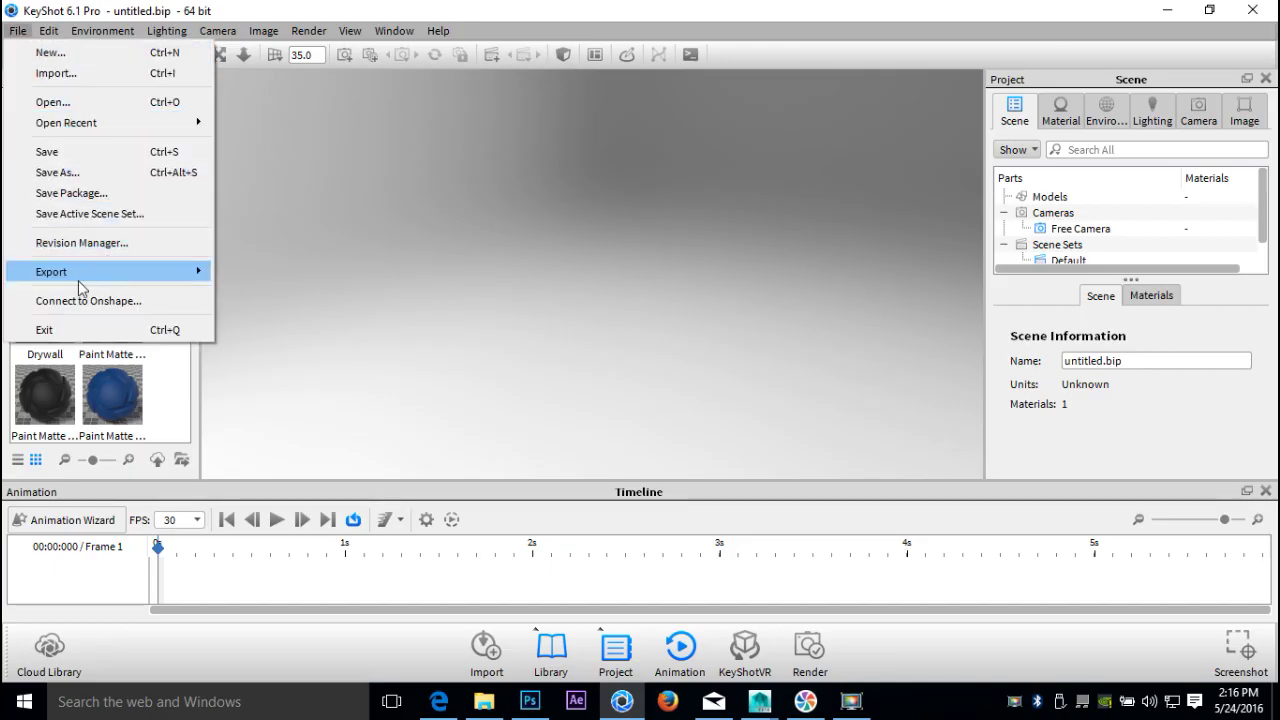
click(78, 76)
scroll(380, 246, down, 1)
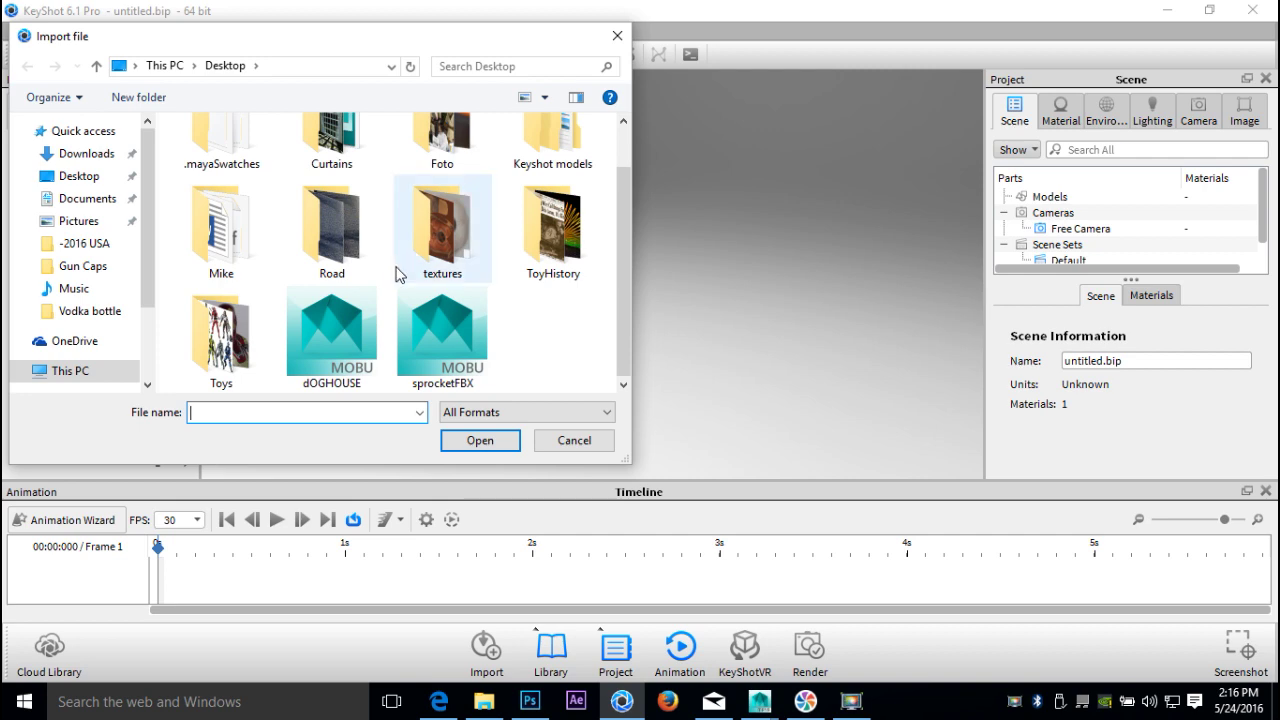
click(445, 347)
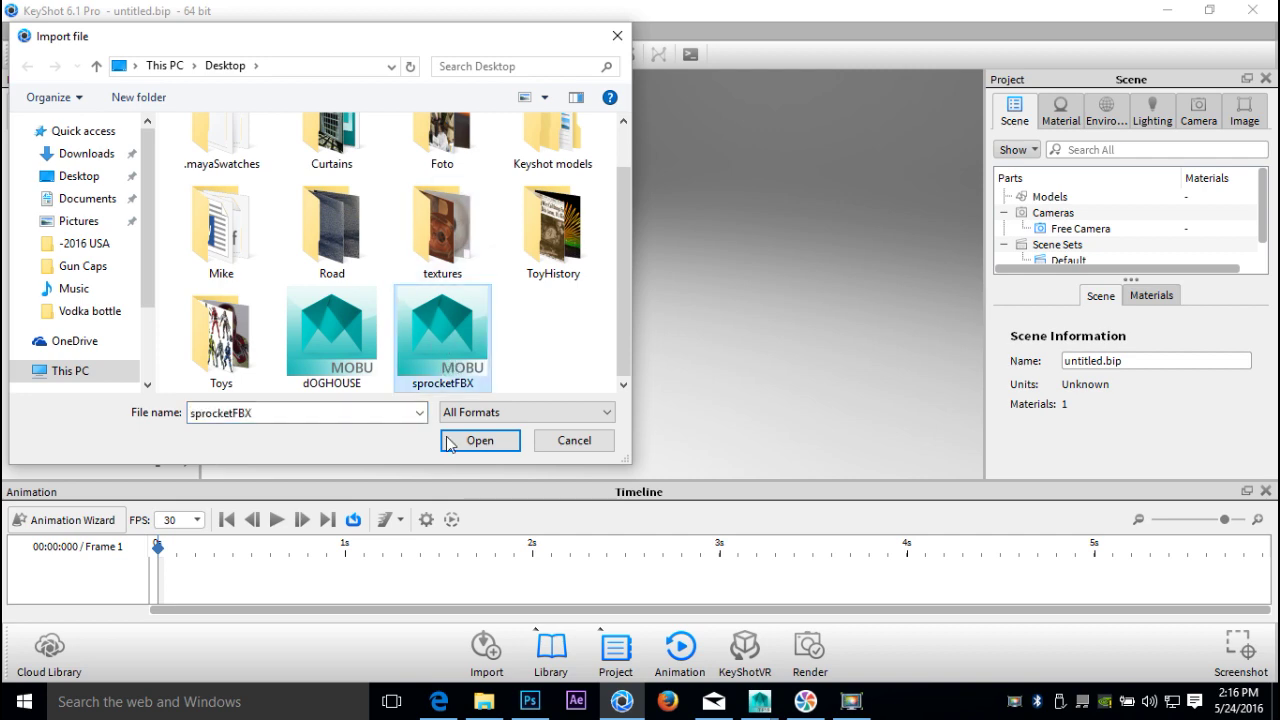
click(472, 440)
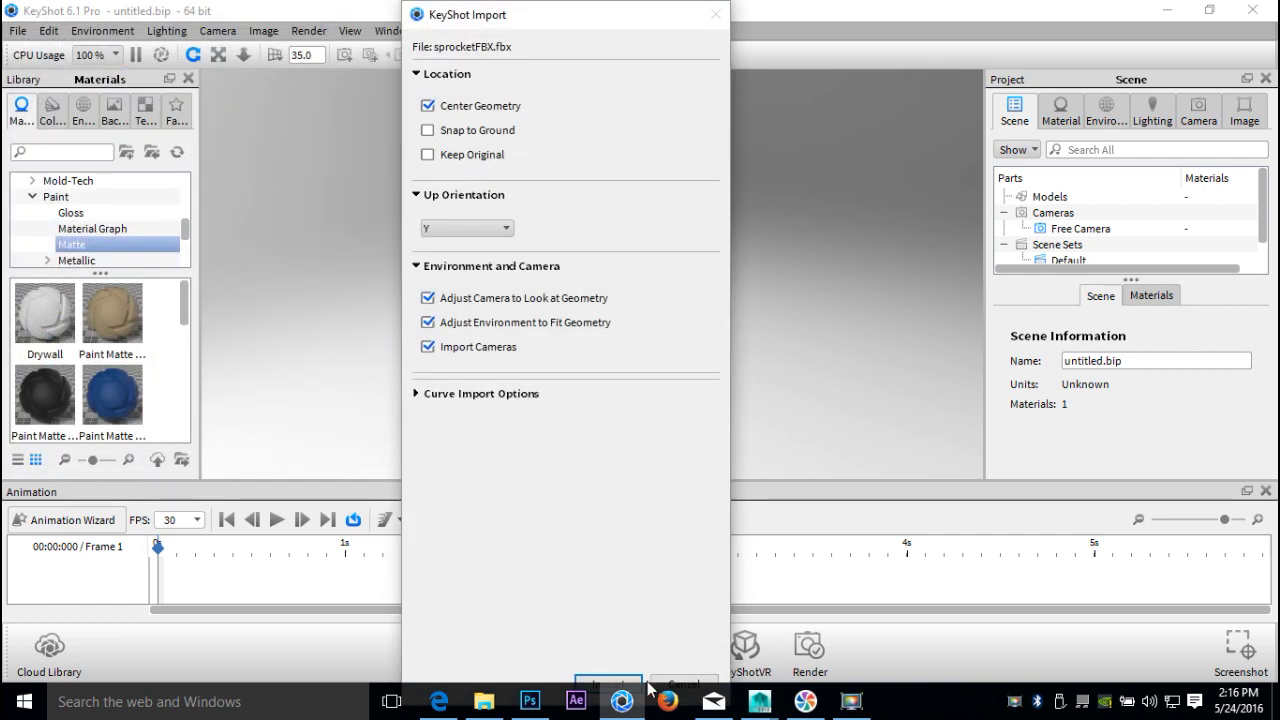
click(609, 686)
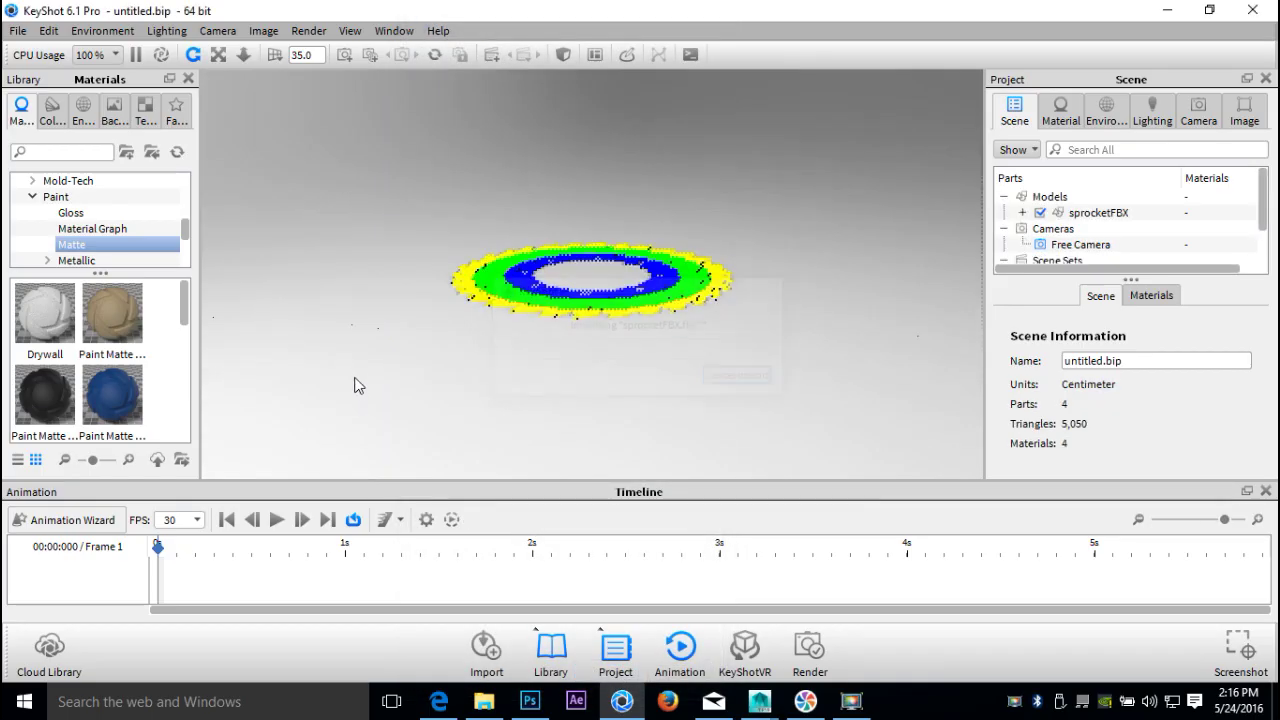
- From Metal > Anodized > Basic, drag Anodized Blue onto the blade's middle ring
scroll(590, 352, up, 5)
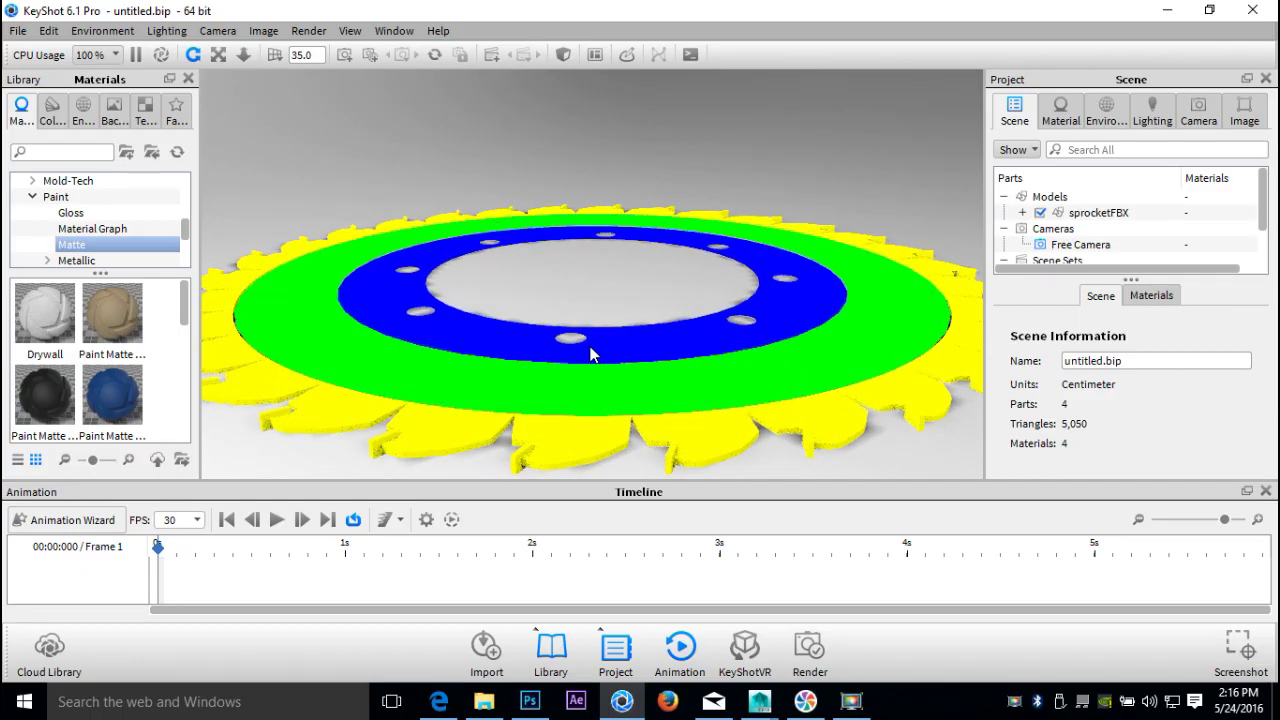
scroll(95, 216, up, 4)
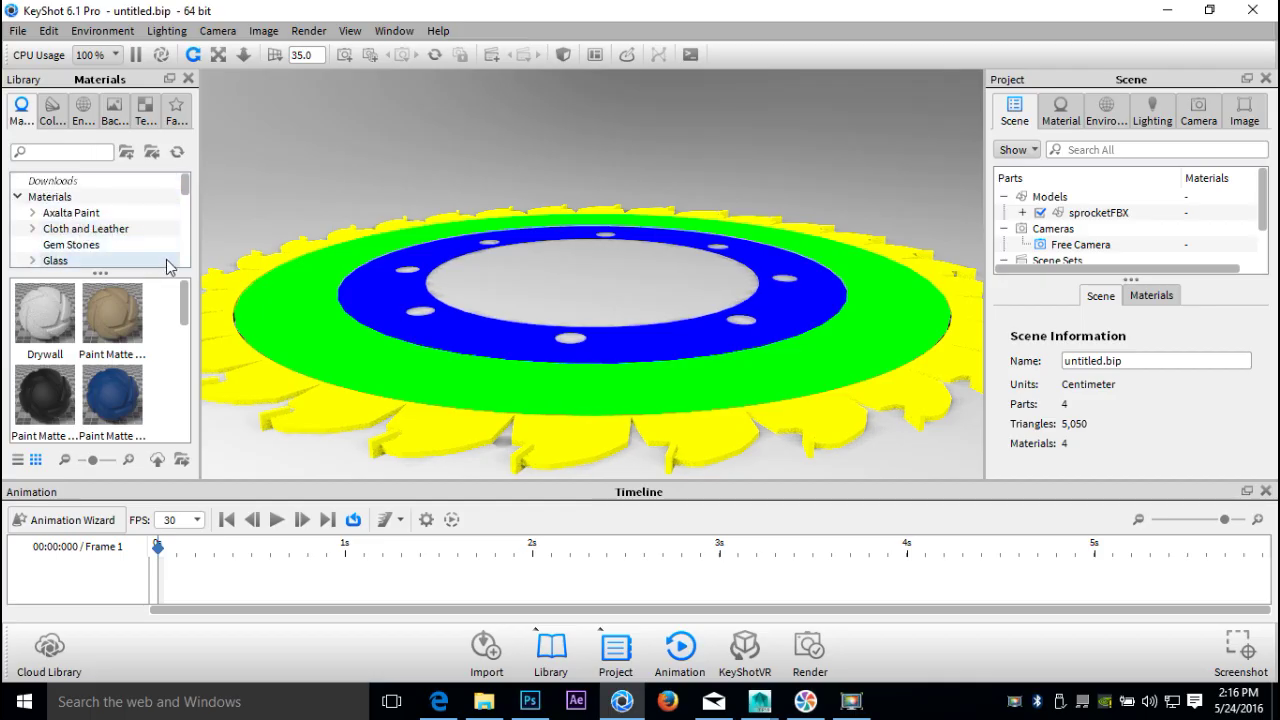
scroll(165, 255, down, 2)
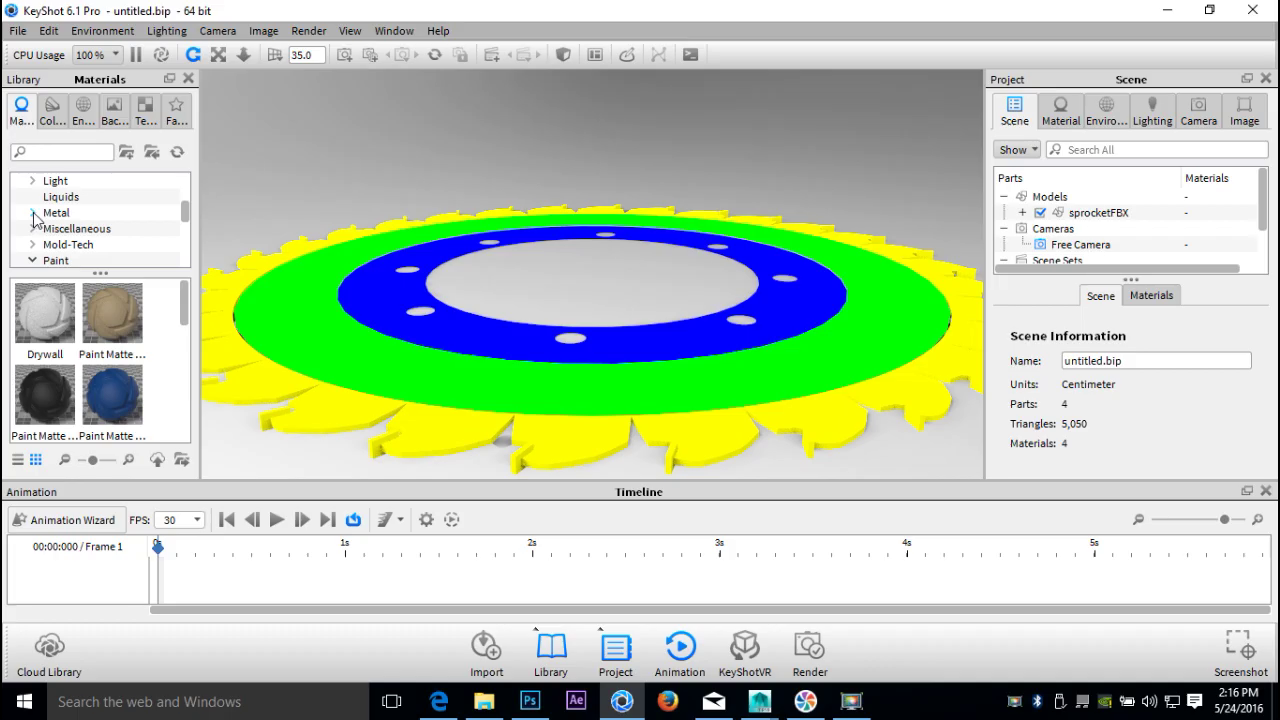
click(33, 213)
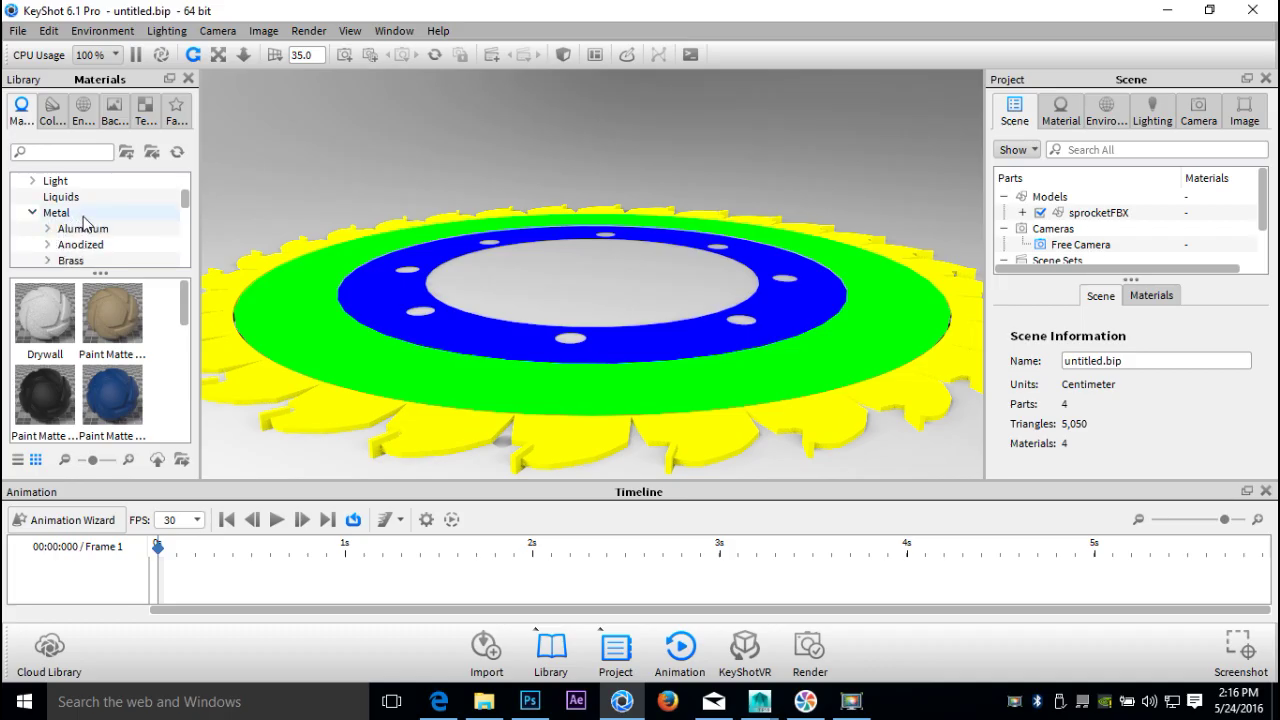
click(47, 244)
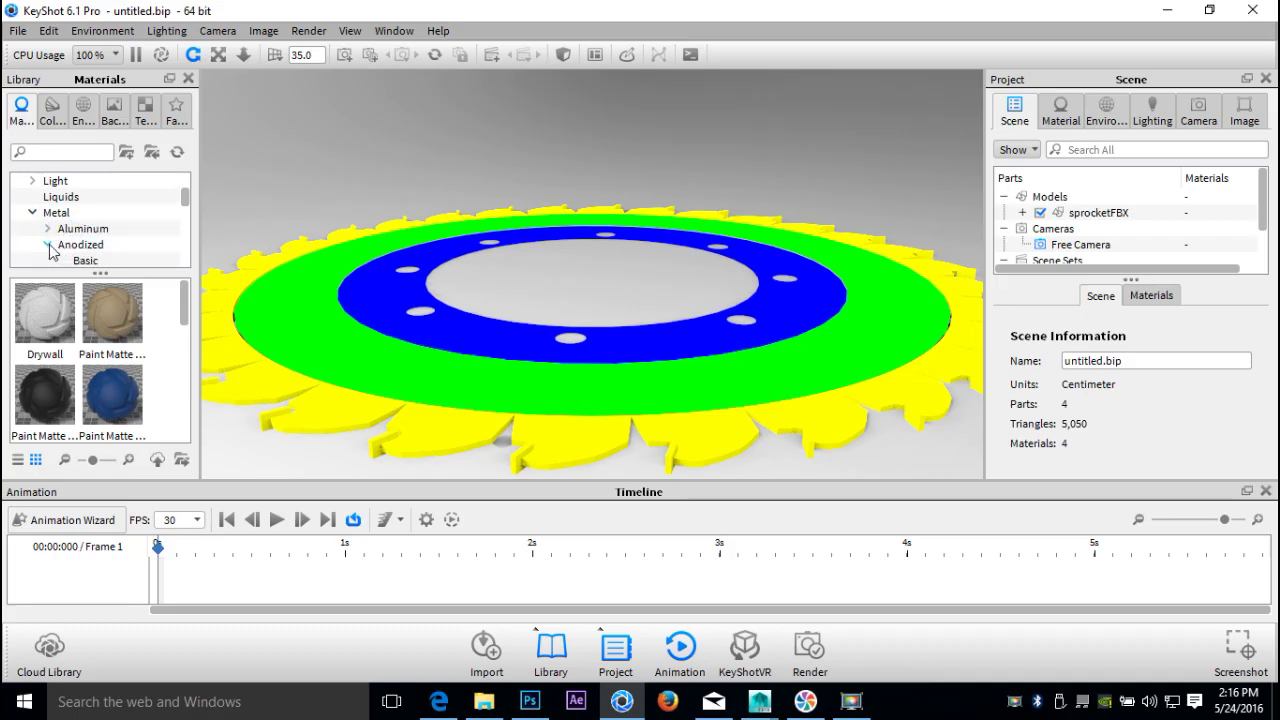
scroll(115, 220, down, 1)
click(112, 214)
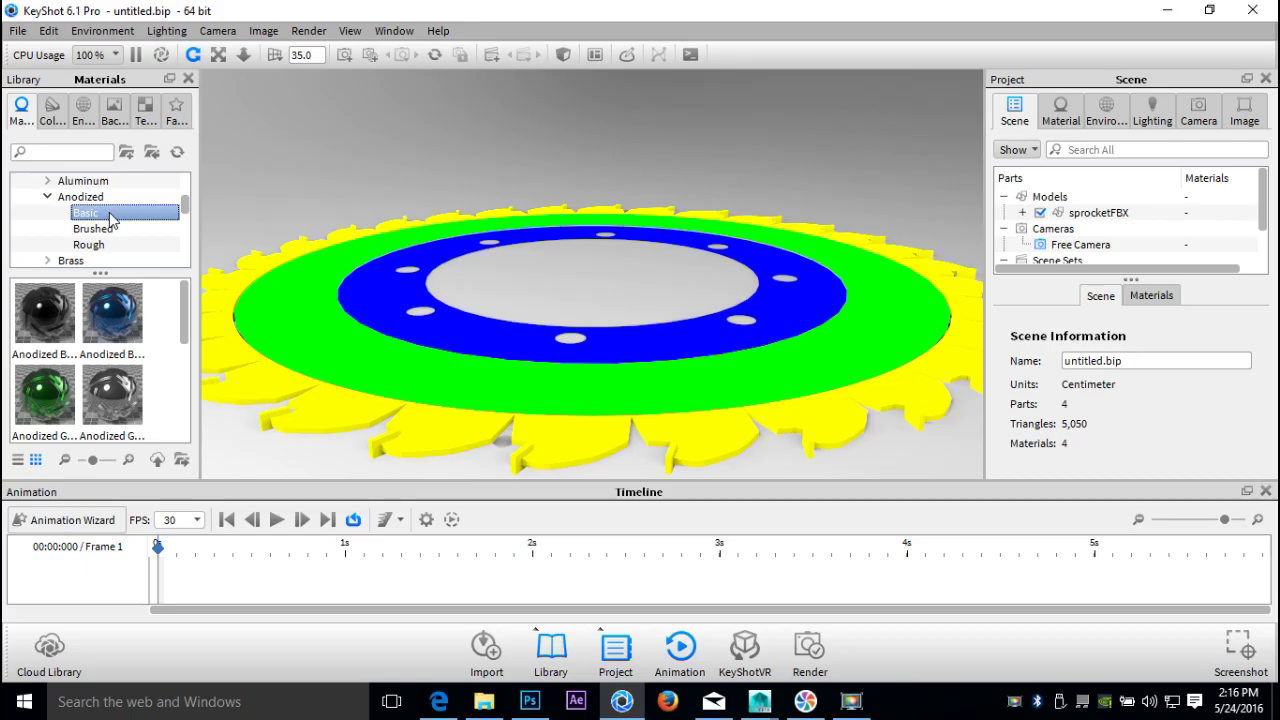
drag(50, 318, 357, 358)
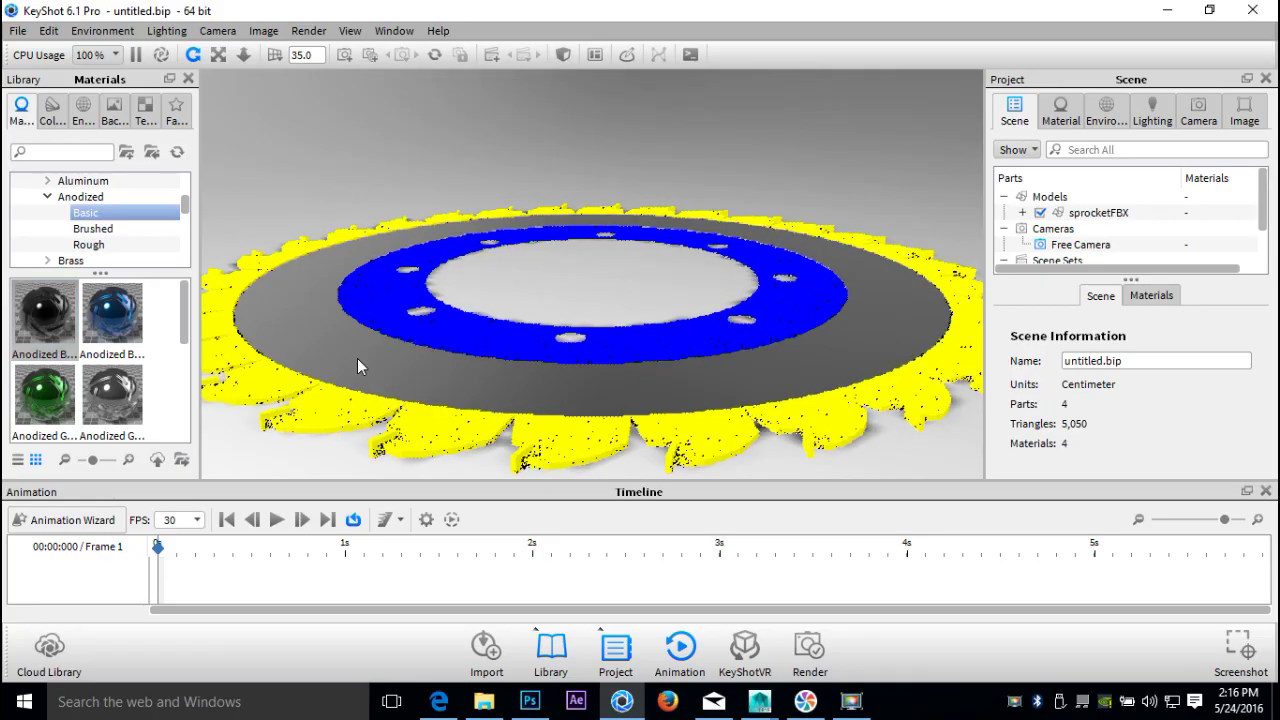
drag(108, 325, 340, 356)
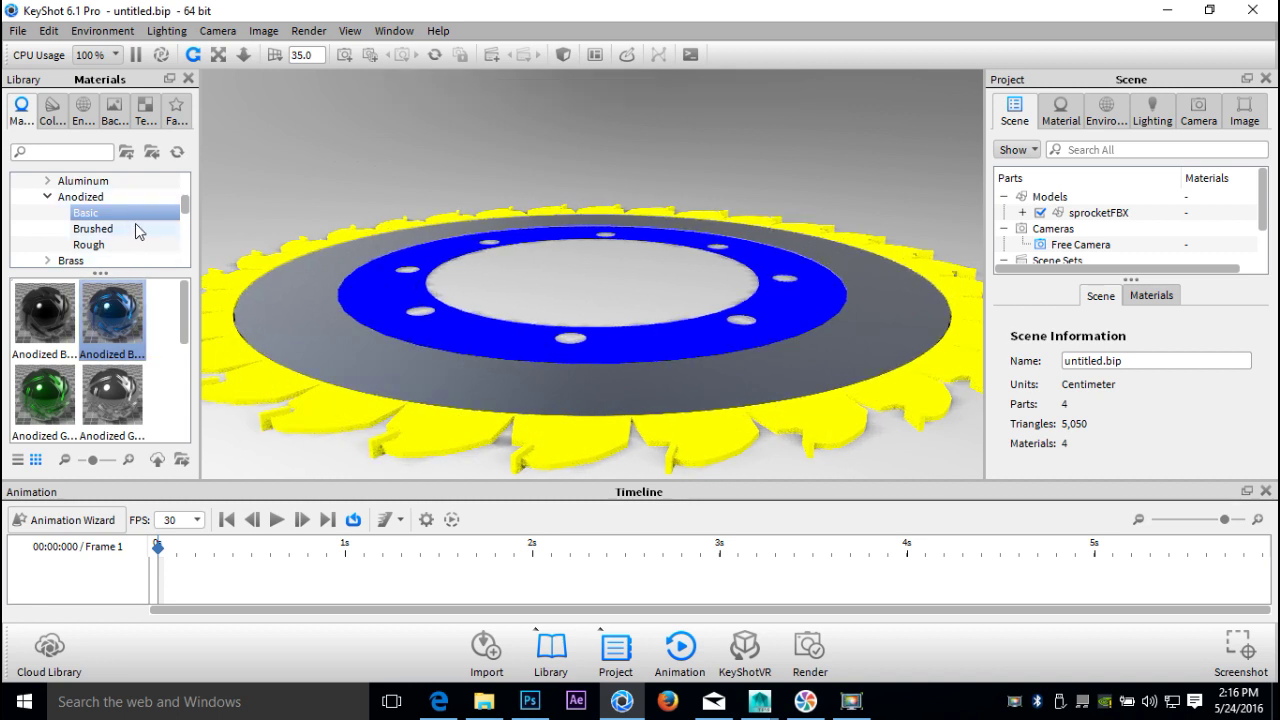
- Apply the plain Steel material from Steel > Basic to the inner ring
scroll(135, 223, down, 1)
scroll(135, 223, down, 1)
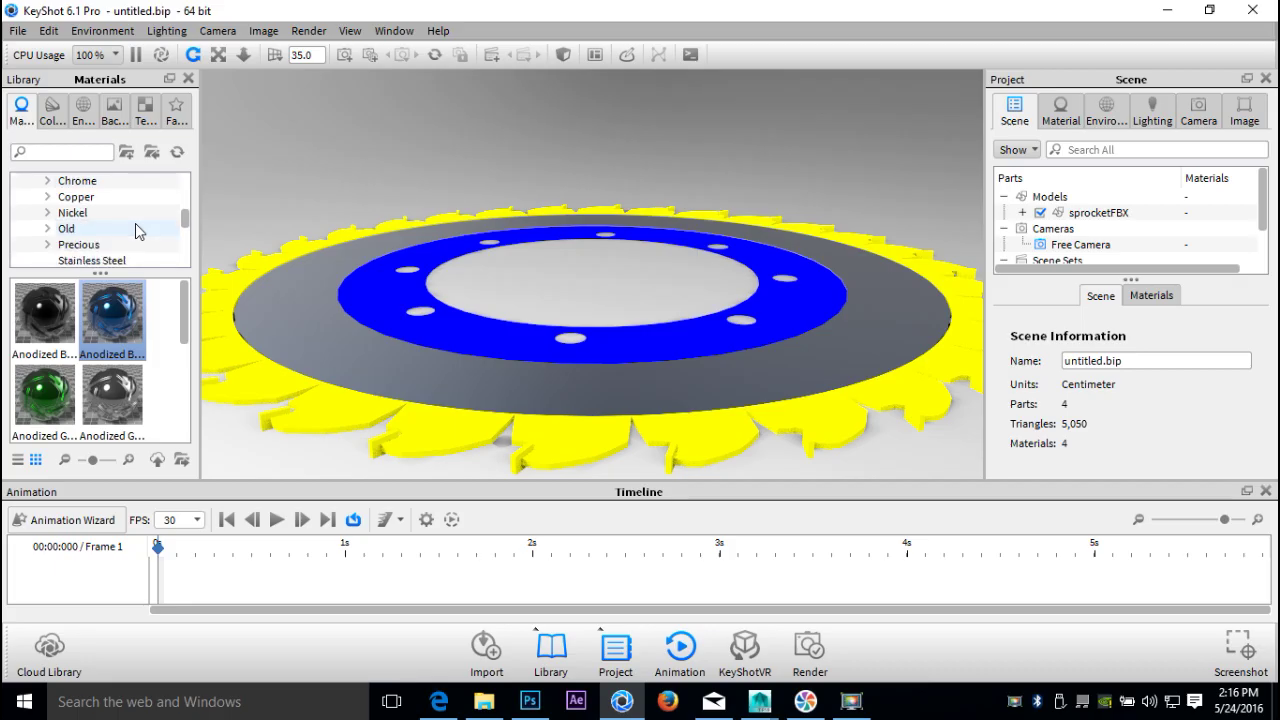
scroll(135, 228, down, 1)
click(47, 229)
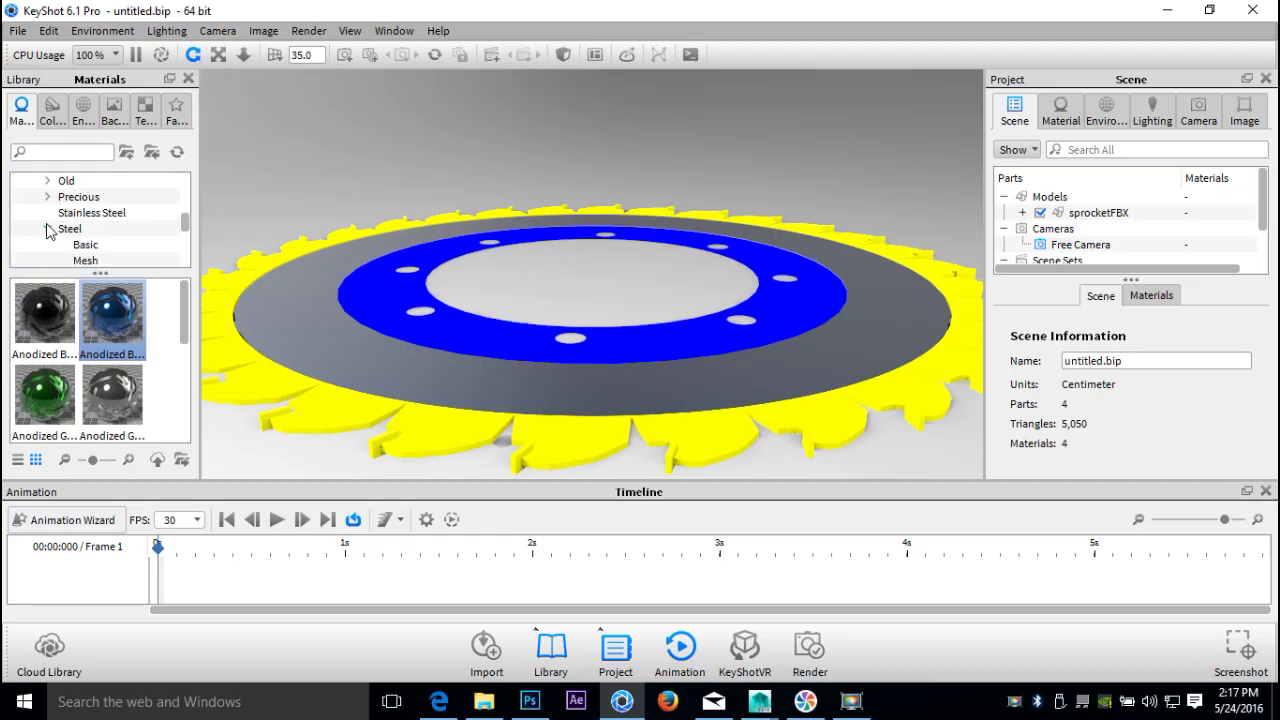
click(85, 244)
drag(42, 325, 465, 328)
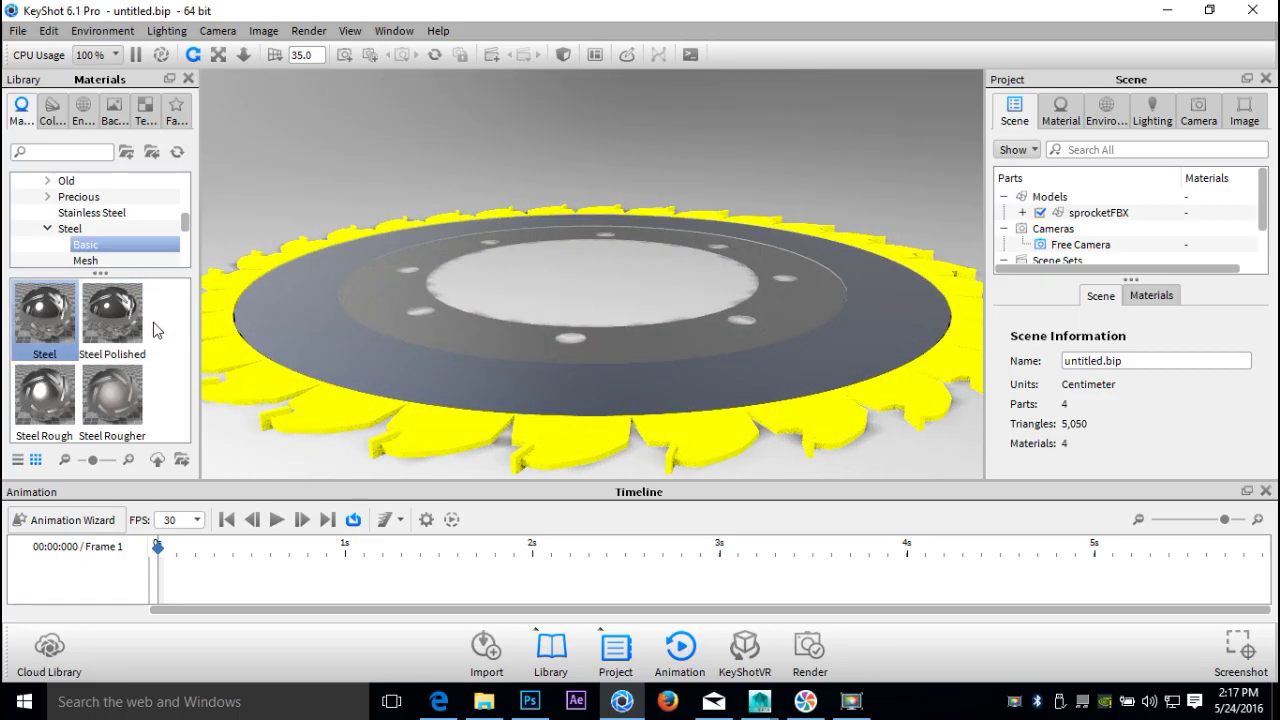
- Apply Steel Polished from the basic steel materials to the saw teeth
scroll(143, 246, down, 1)
click(131, 231)
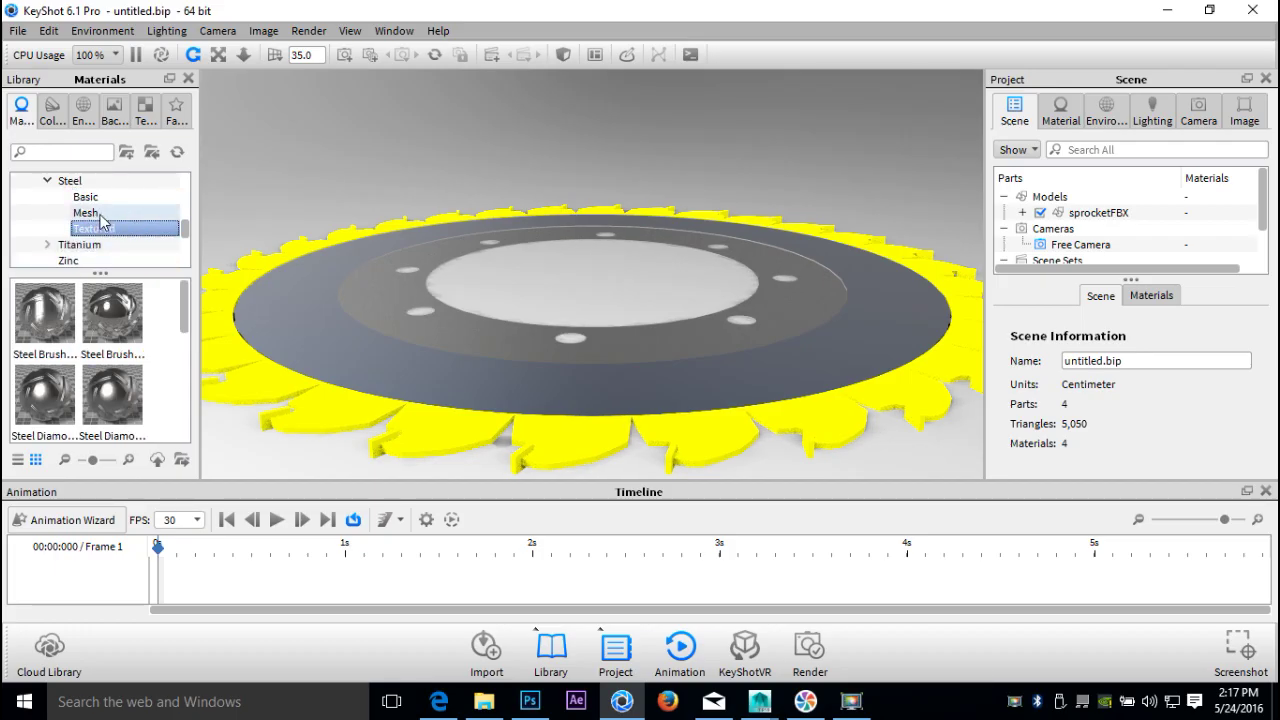
scroll(116, 220, up, 1)
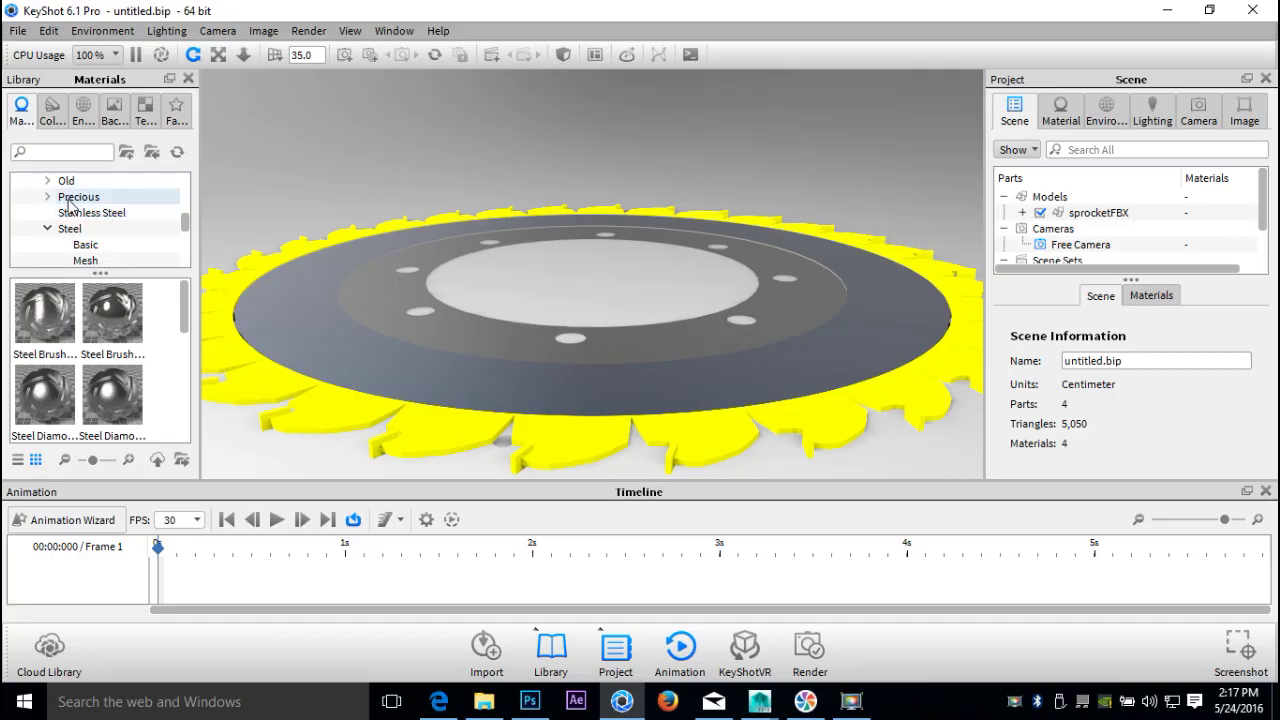
scroll(117, 241, up, 2)
scroll(117, 241, down, 2)
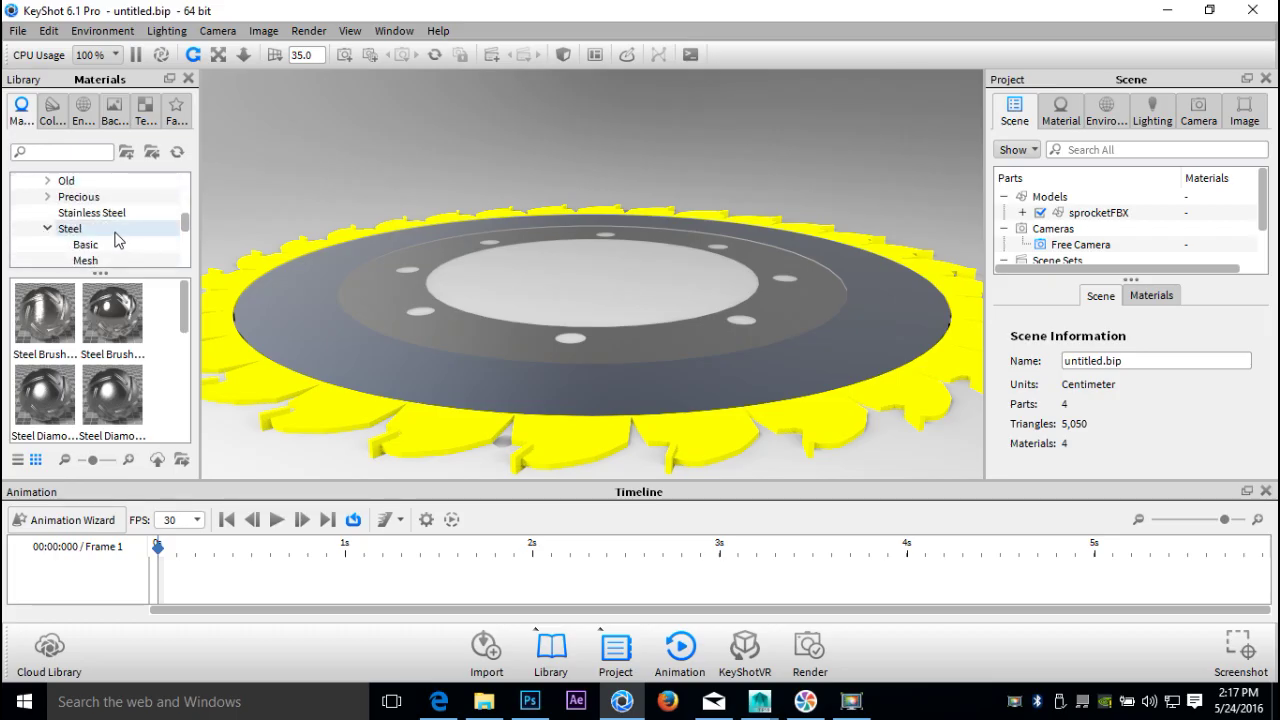
scroll(115, 238, down, 1)
click(88, 197)
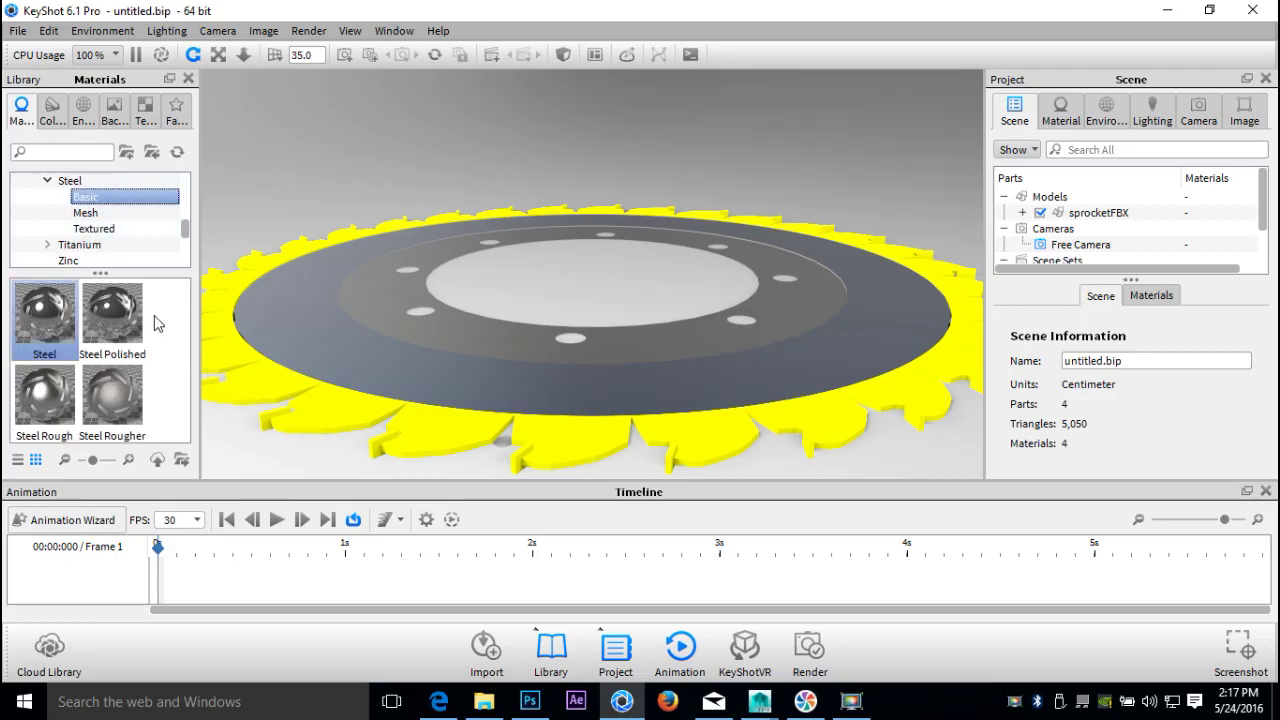
drag(118, 312, 326, 411)
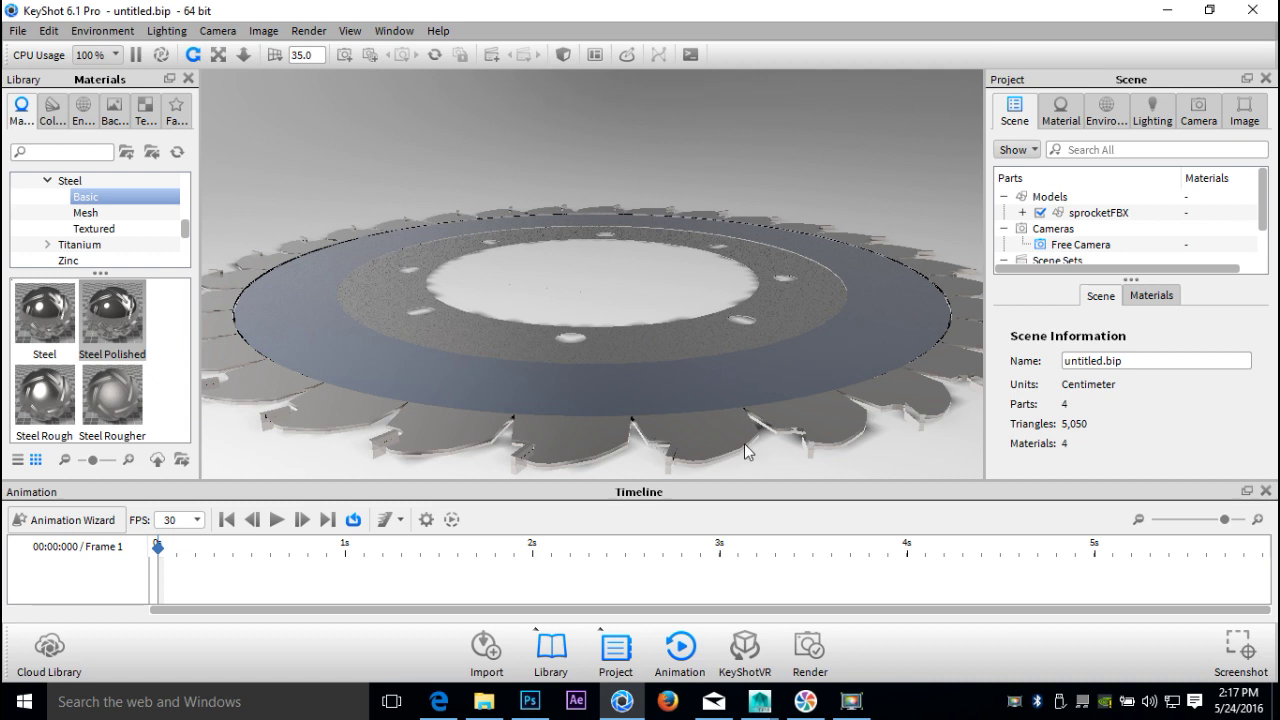
- Change the Steel Polished colour on the teeth to a very dark brown
double_click(832, 428)
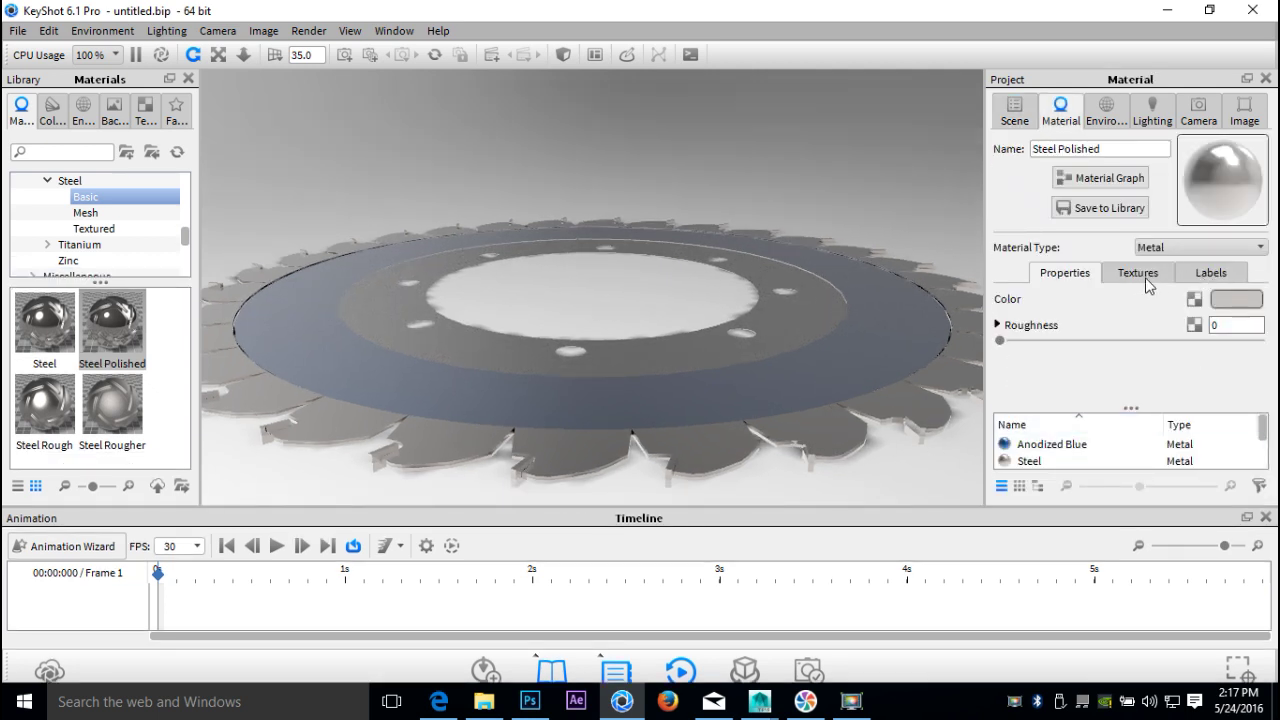
click(1237, 299)
mouse_move(1038, 150)
mouse_down()
mouse_move(1088, 197)
mouse_move(1169, 229)
mouse_up()
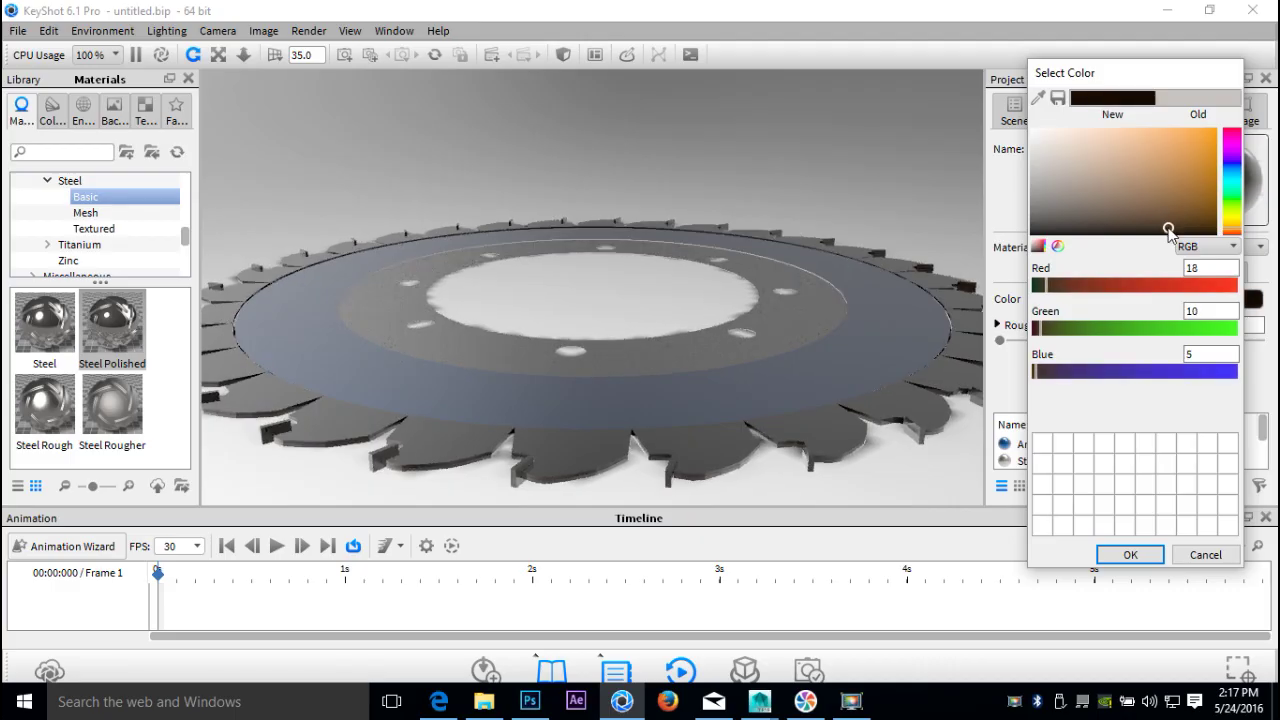
click(1135, 554)
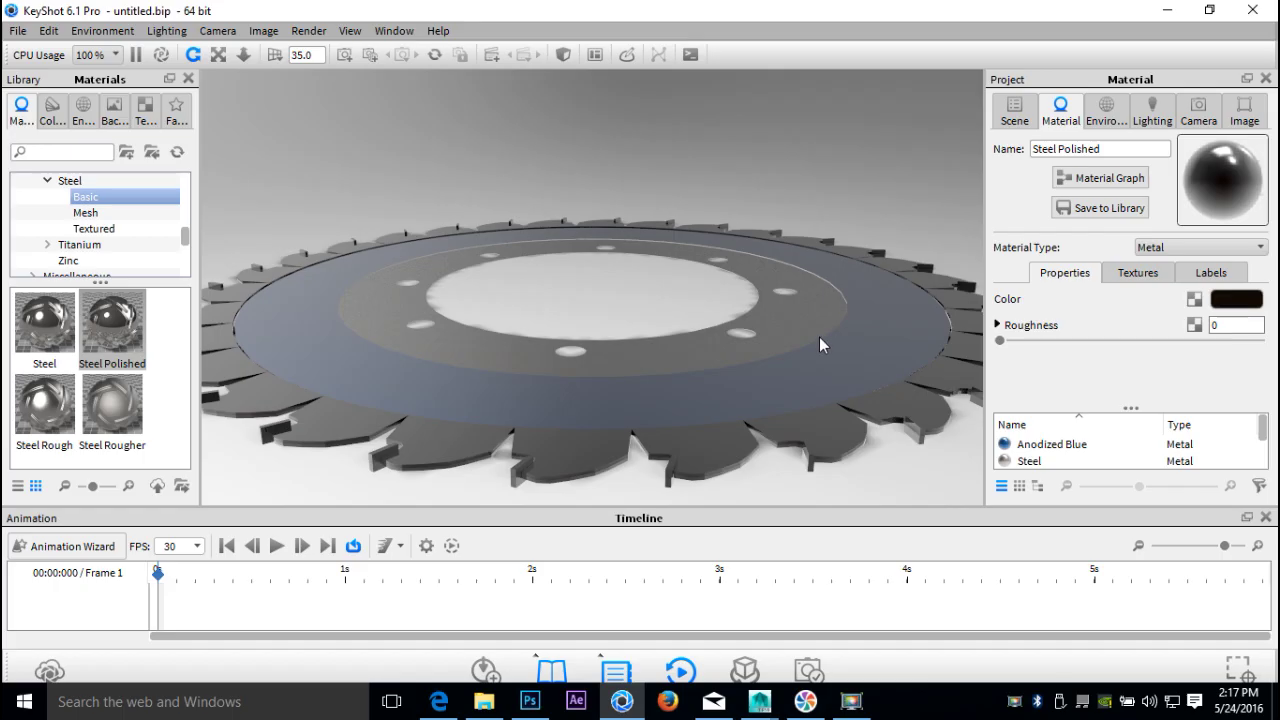
- In the Scene tree, expand Models and select the blue ring, steel ring and teeth in turn
click(1014, 112)
click(1056, 198)
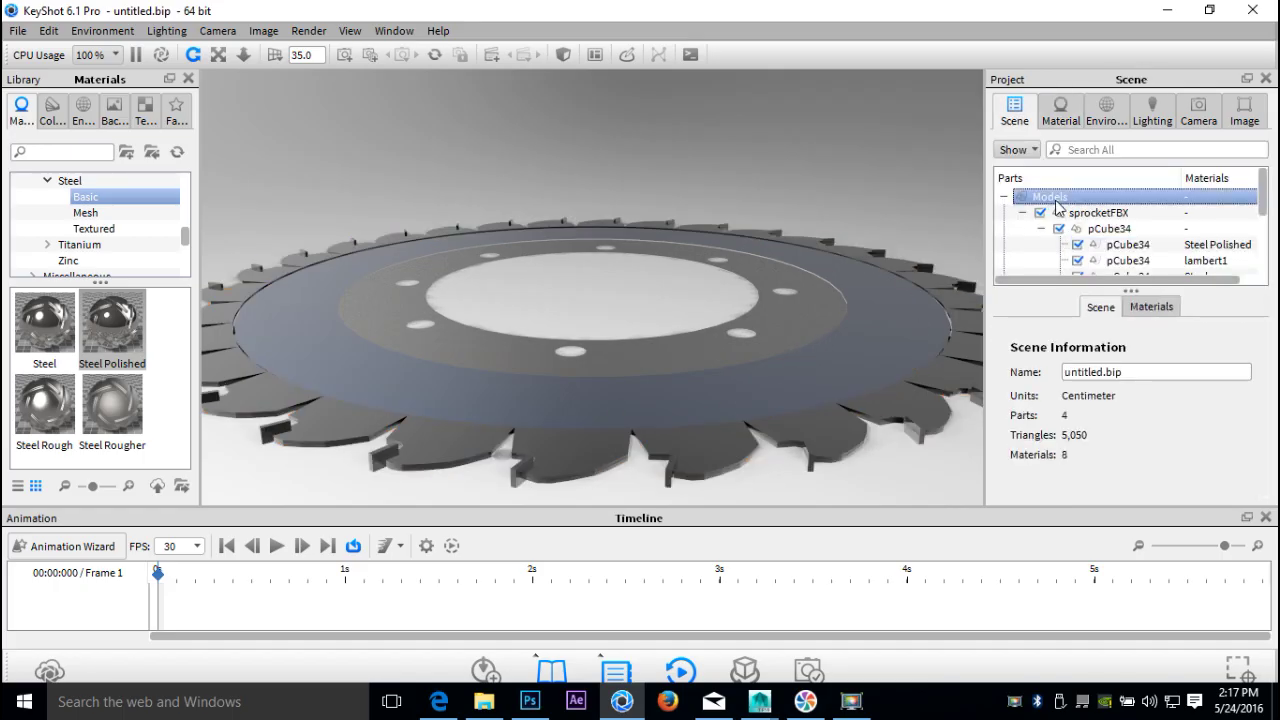
double_click(1058, 199)
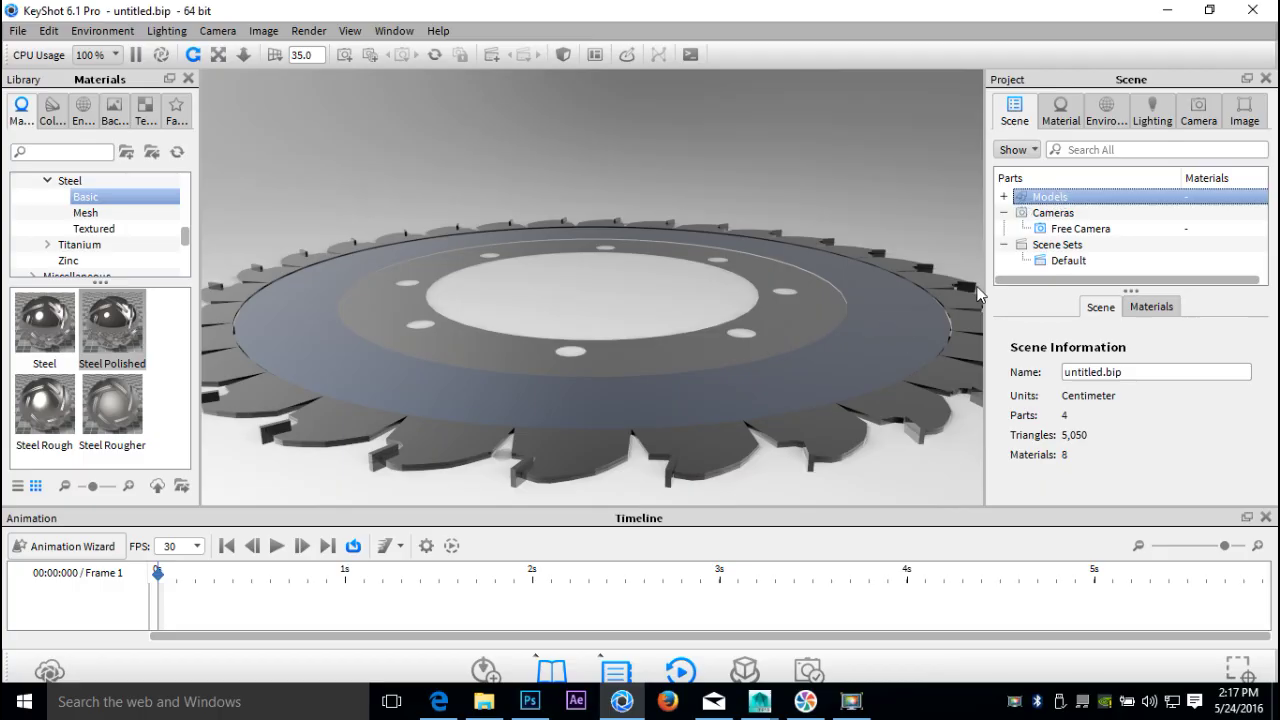
double_click(1050, 198)
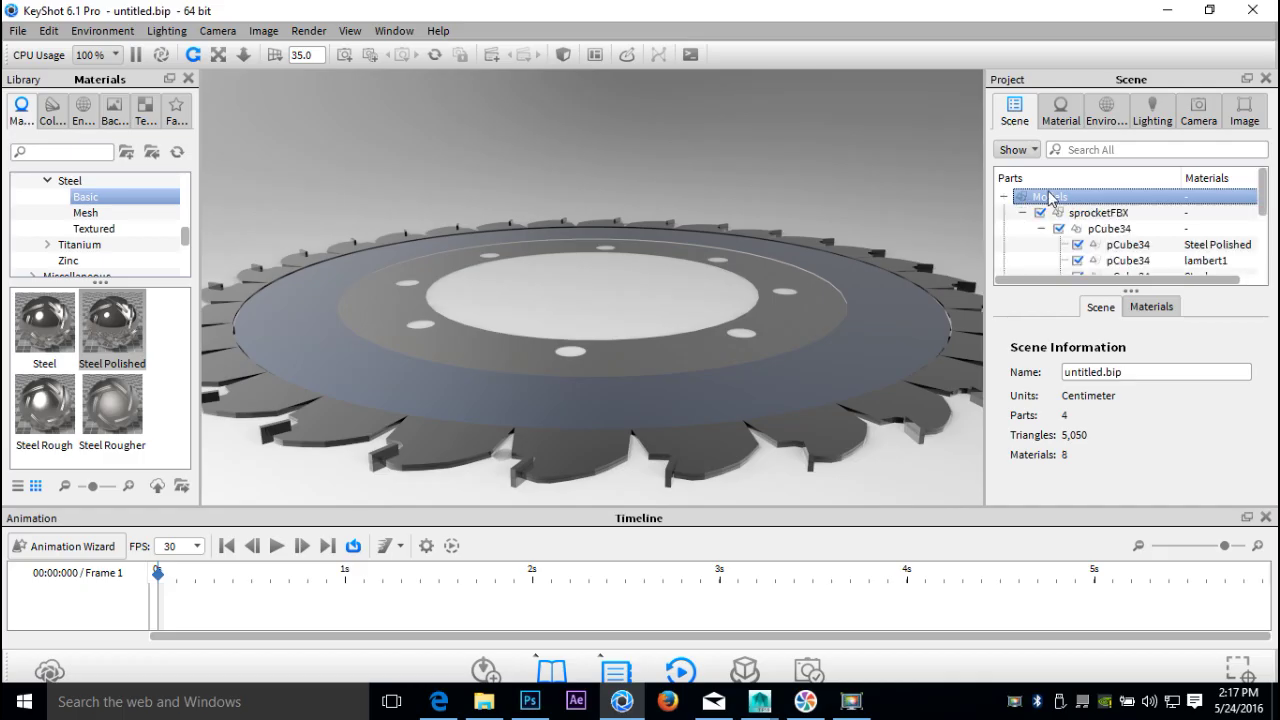
click(883, 301)
drag(612, 177, 714, 218)
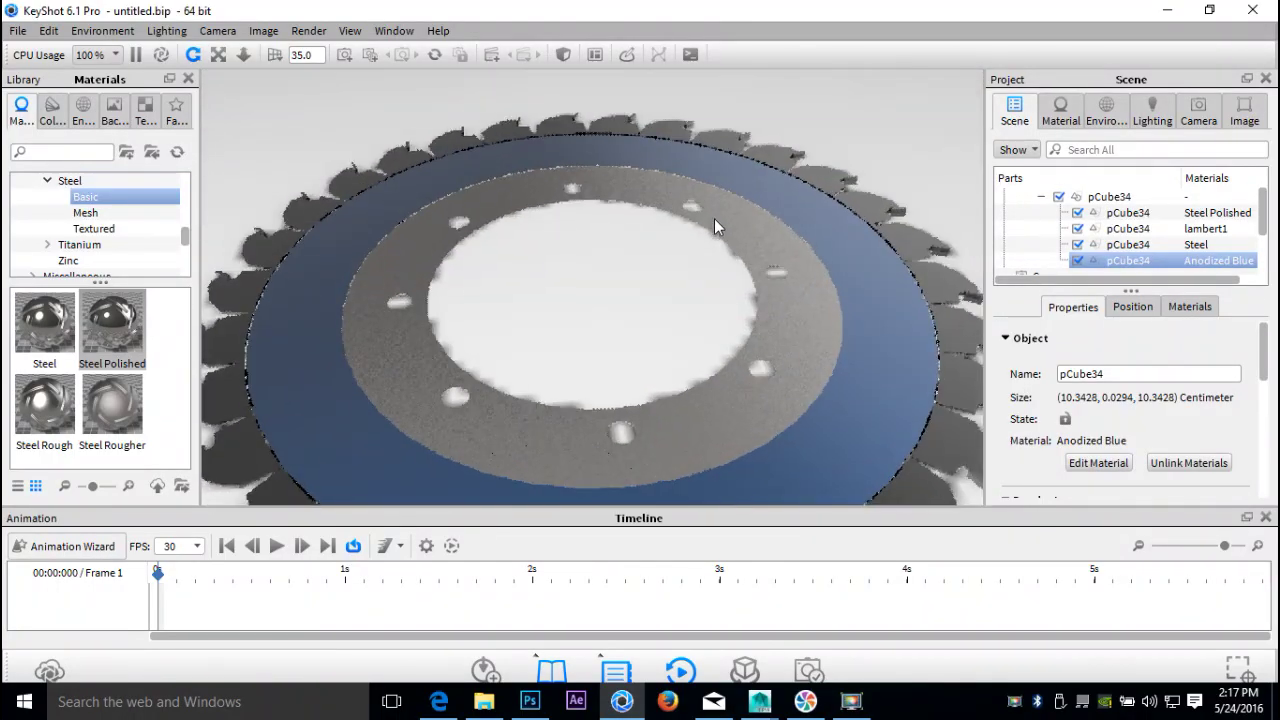
click(800, 335)
click(900, 305)
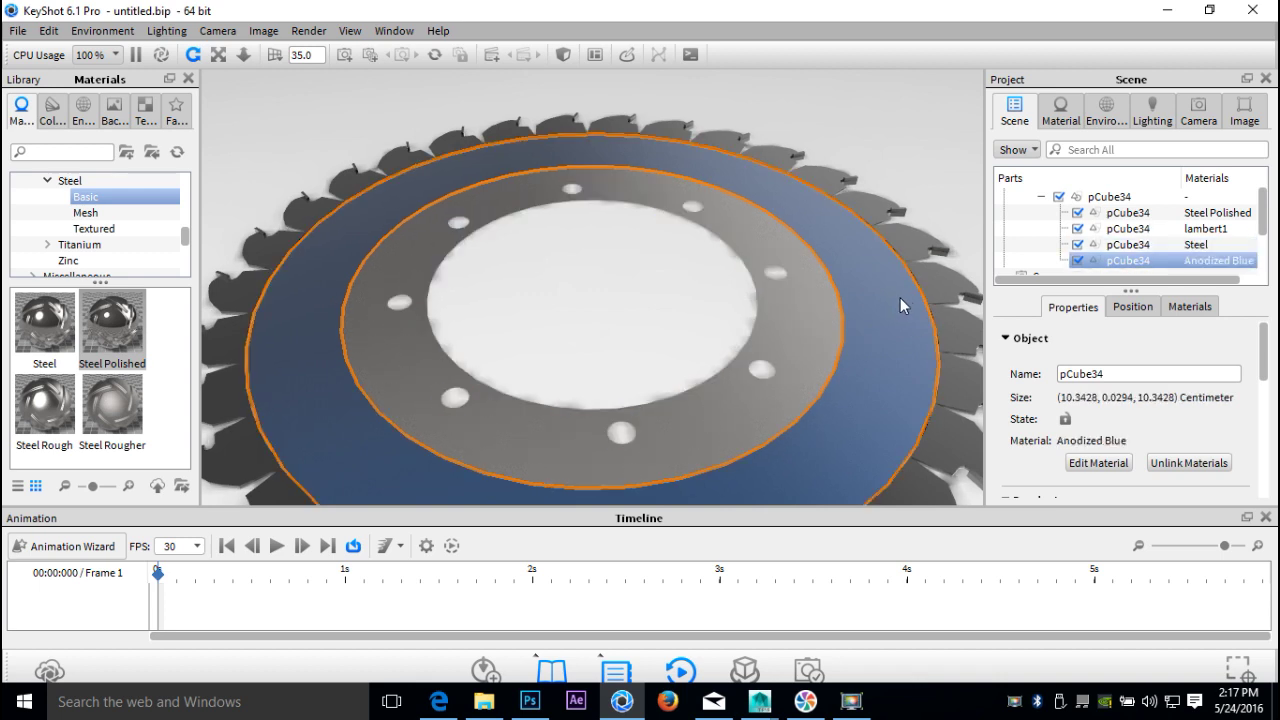
click(949, 290)
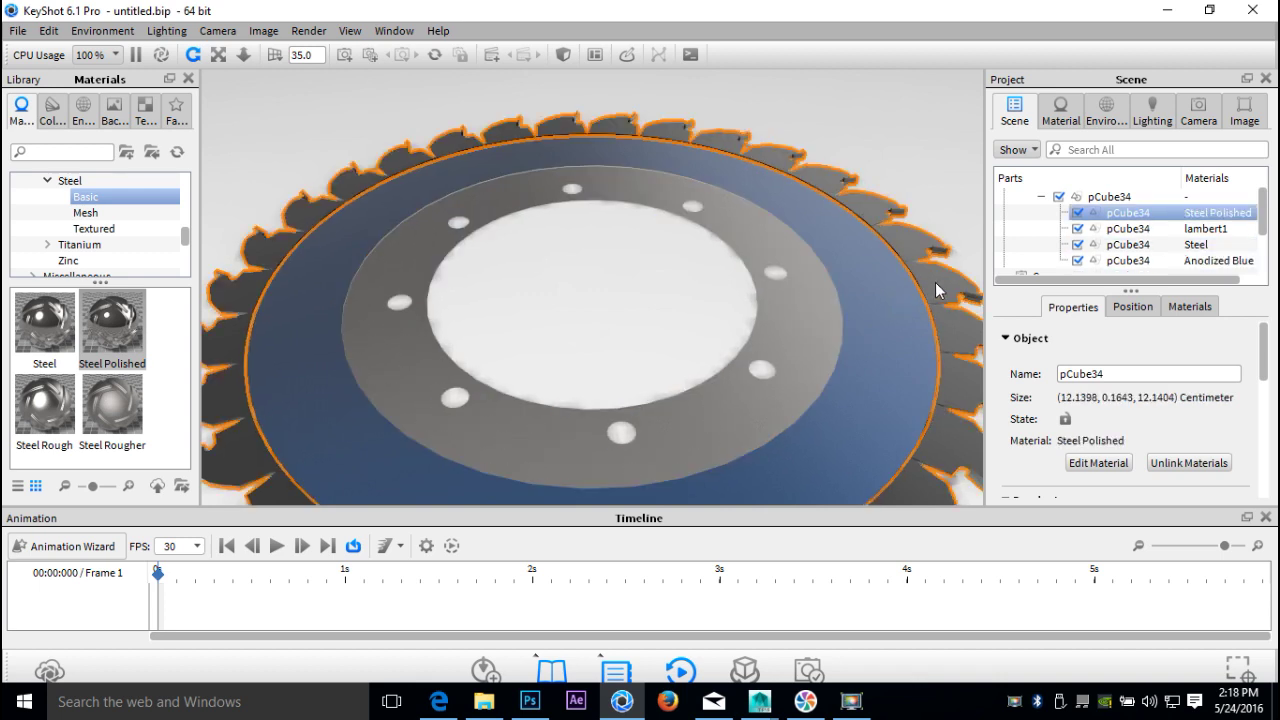
- Select the pCube34 group, clear the part selection, and orbit to a flatter oblique view
click(1106, 197)
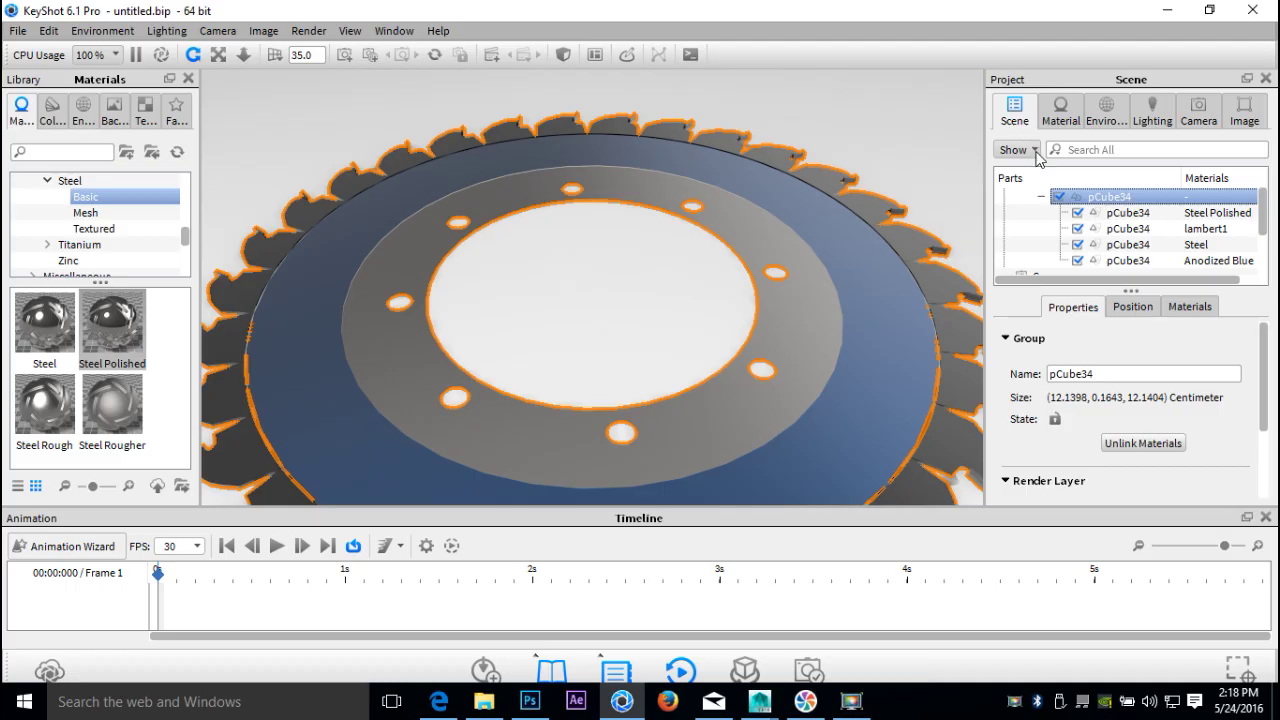
scroll(1100, 215, up, 1)
click(1058, 197)
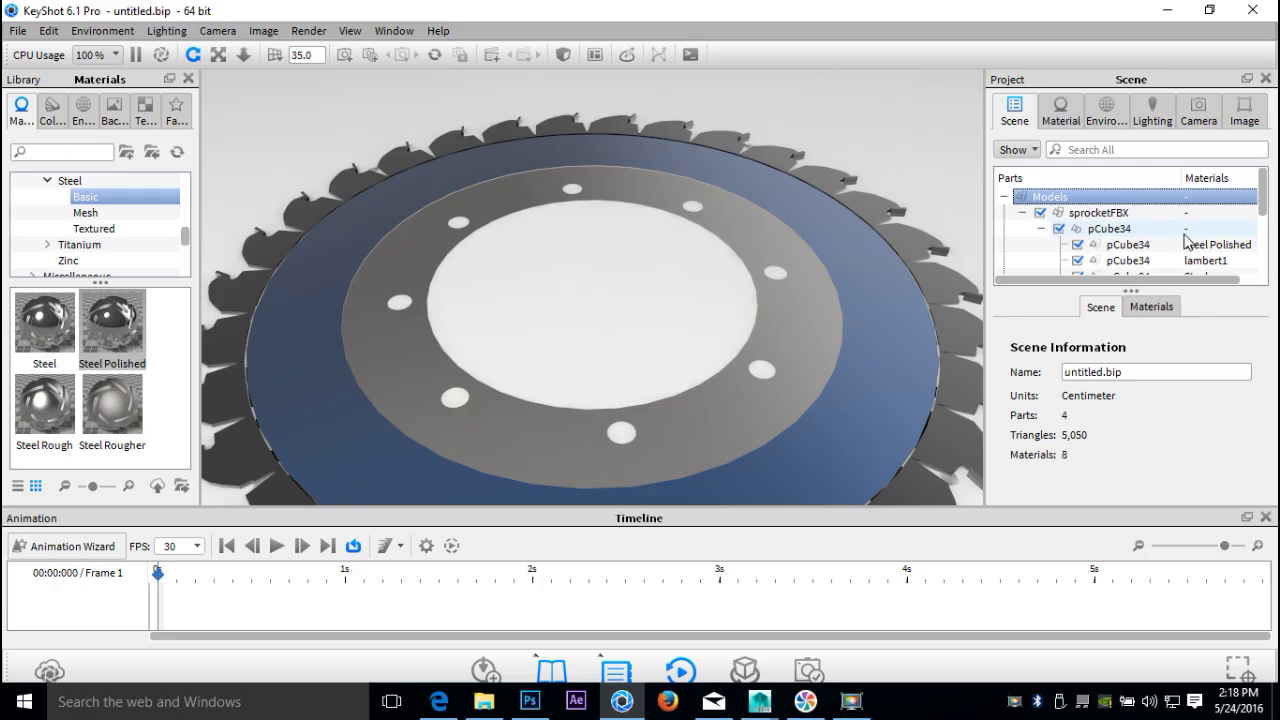
scroll(1175, 243, down, 2)
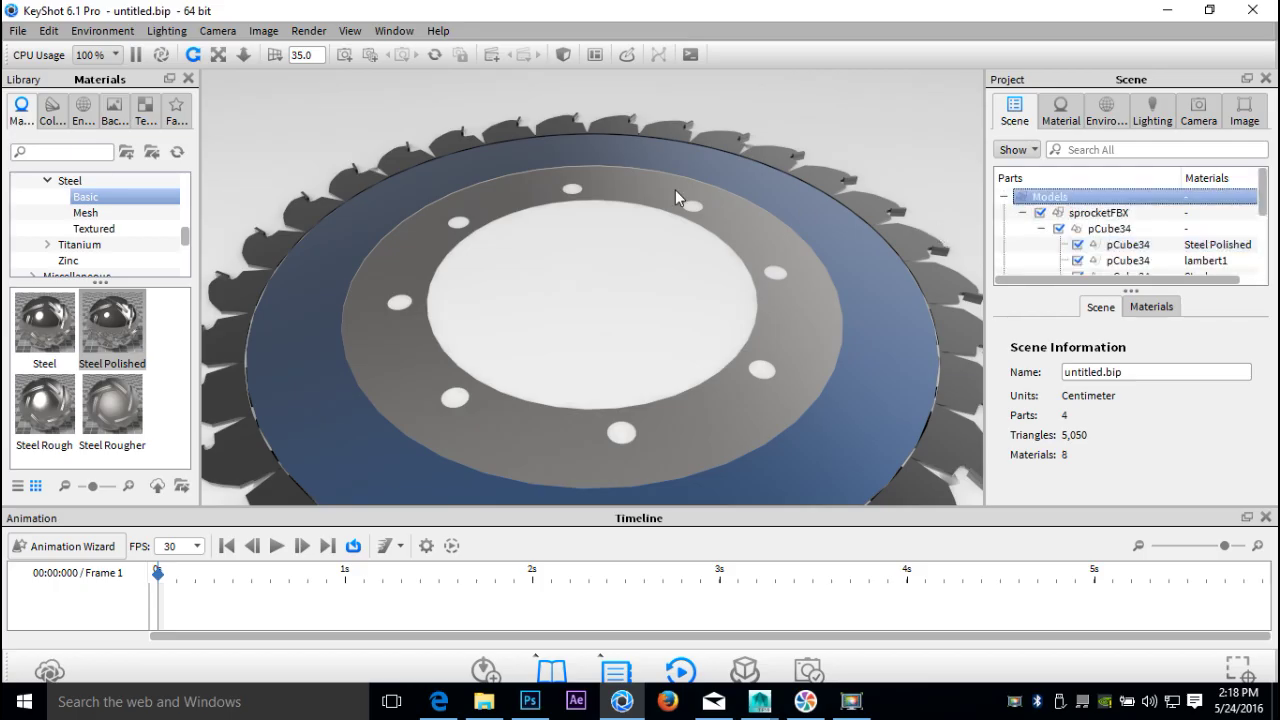
scroll(680, 220, down, 5)
drag(677, 237, 766, 311)
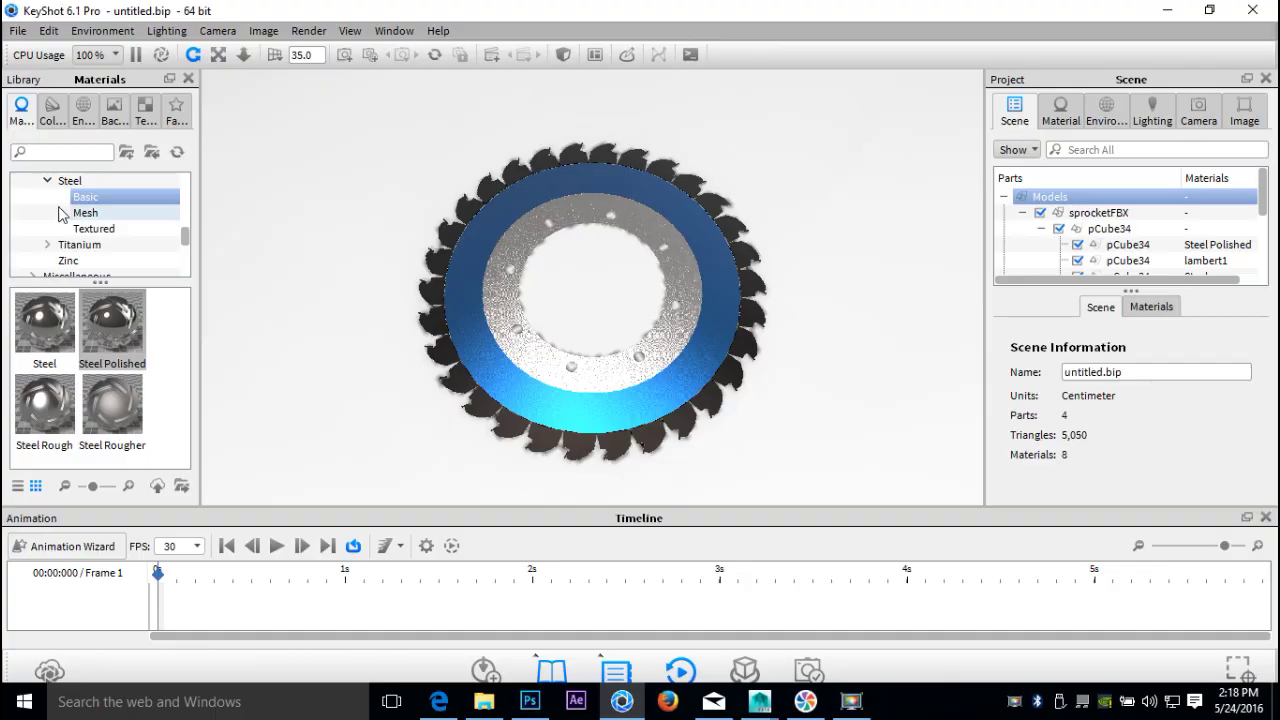
- Set White Solid Vignette as the backplate and browse to the Studio environments
click(114, 125)
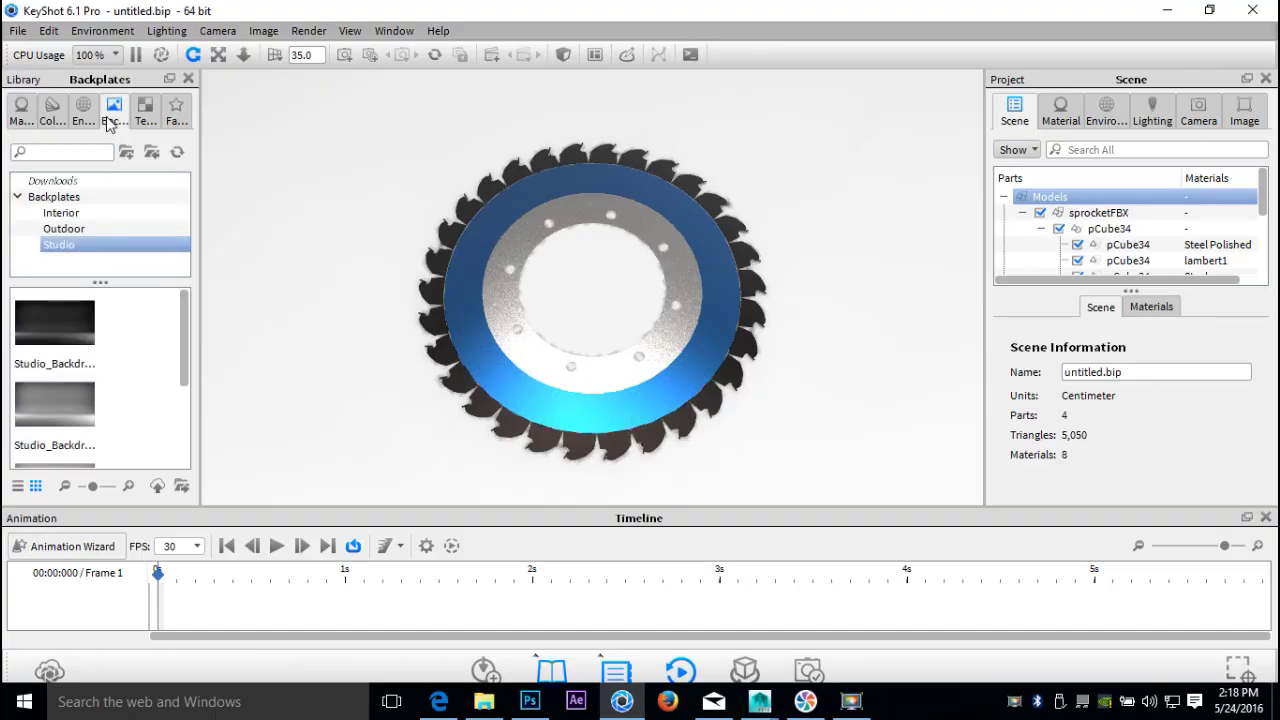
drag(55, 418, 306, 408)
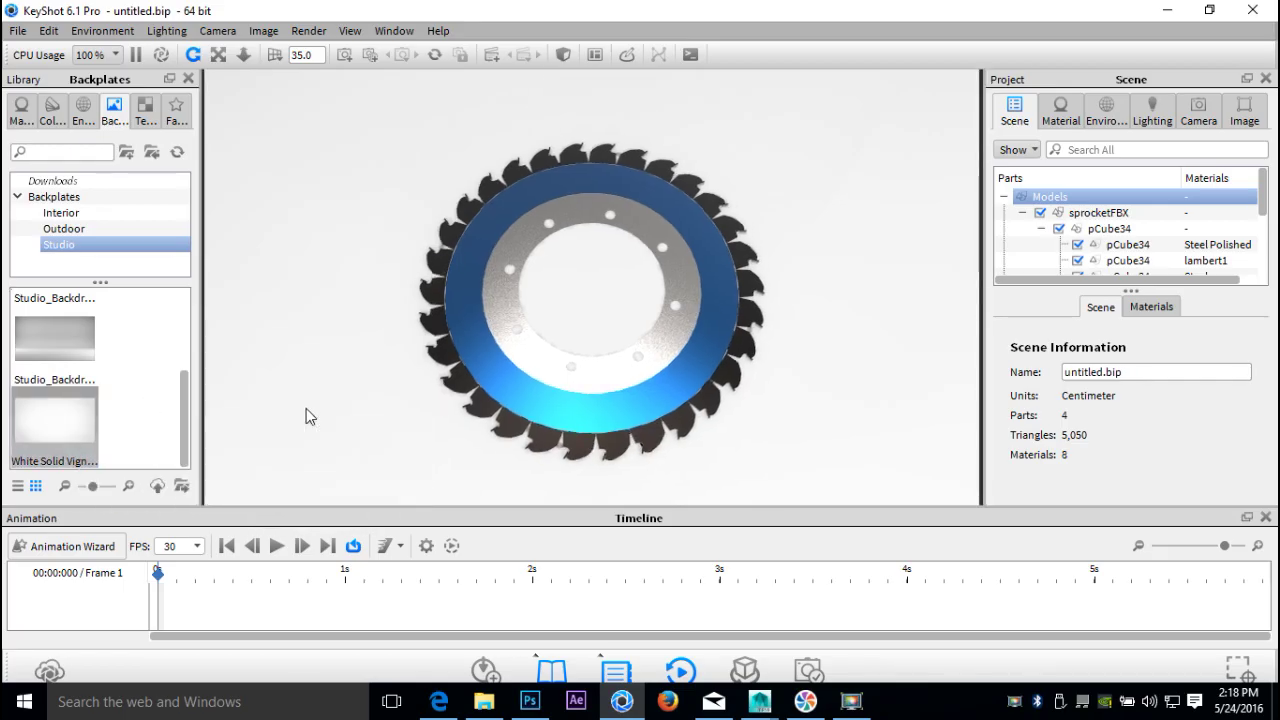
click(83, 112)
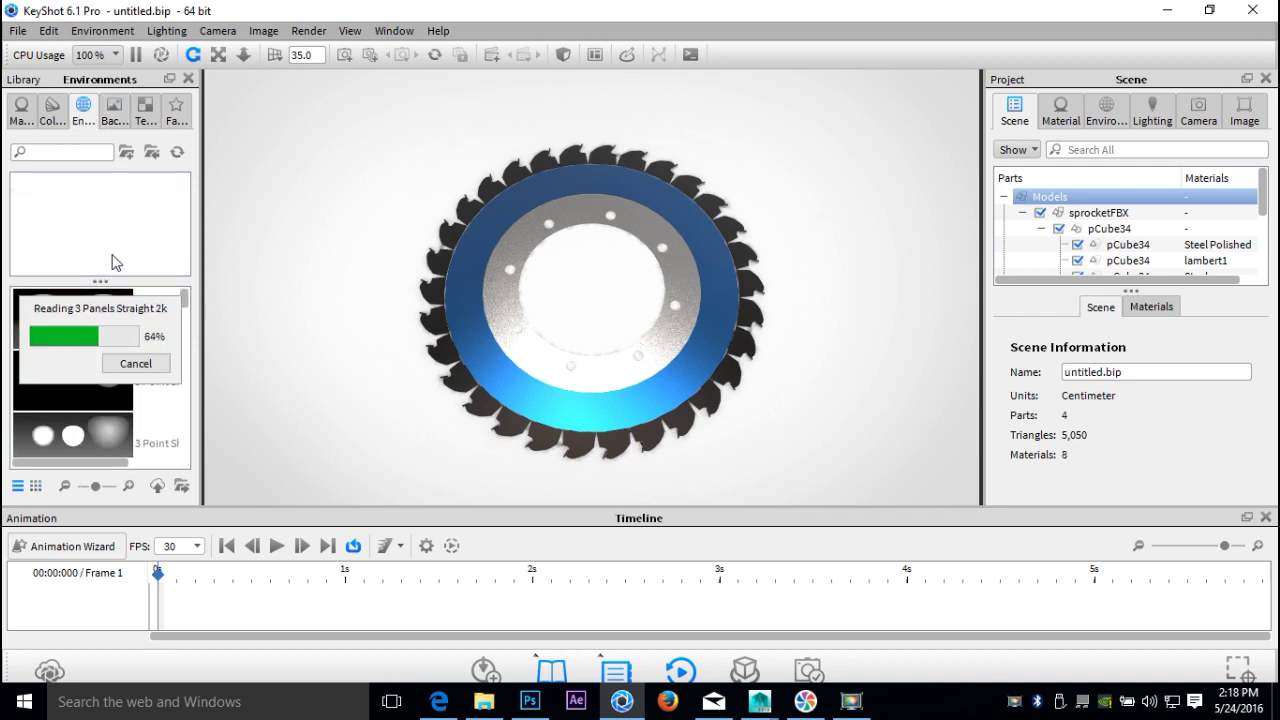
click(64, 247)
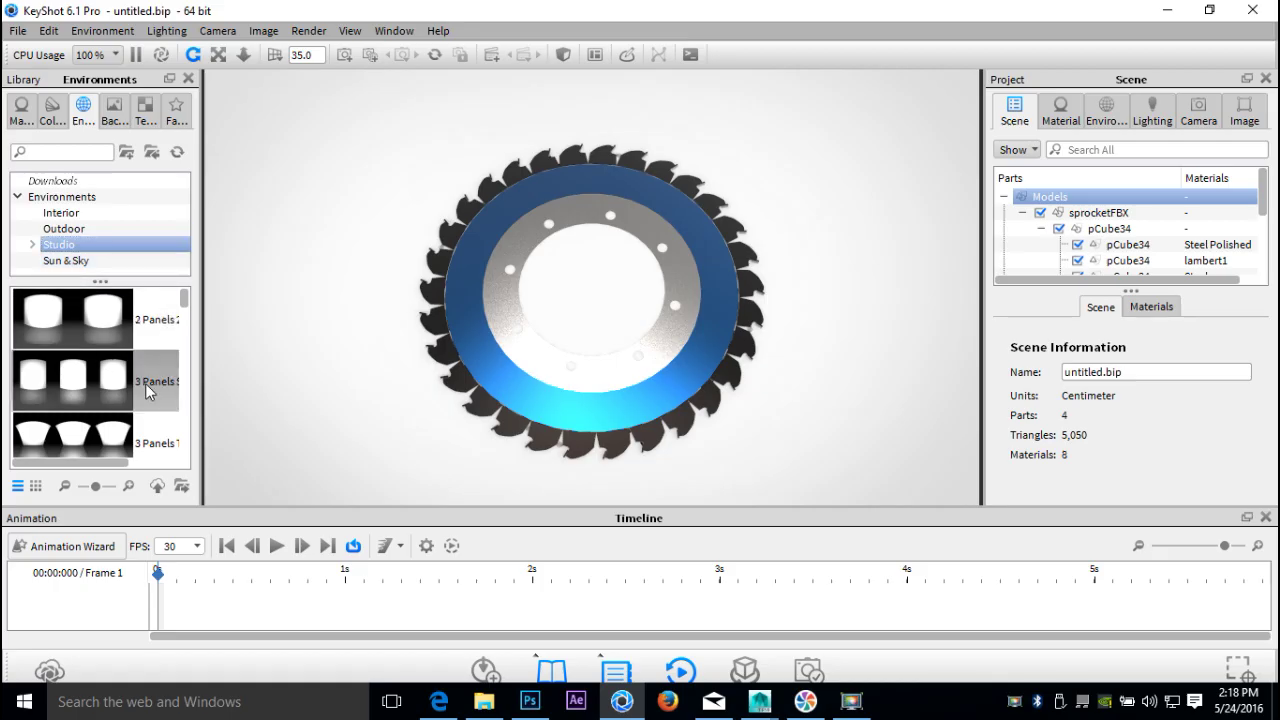
- Light the blade with the Studio > Panels > Overhead HDRI and orbit to check it
scroll(145, 383, down, 3)
scroll(145, 383, up, 3)
double_click(52, 245)
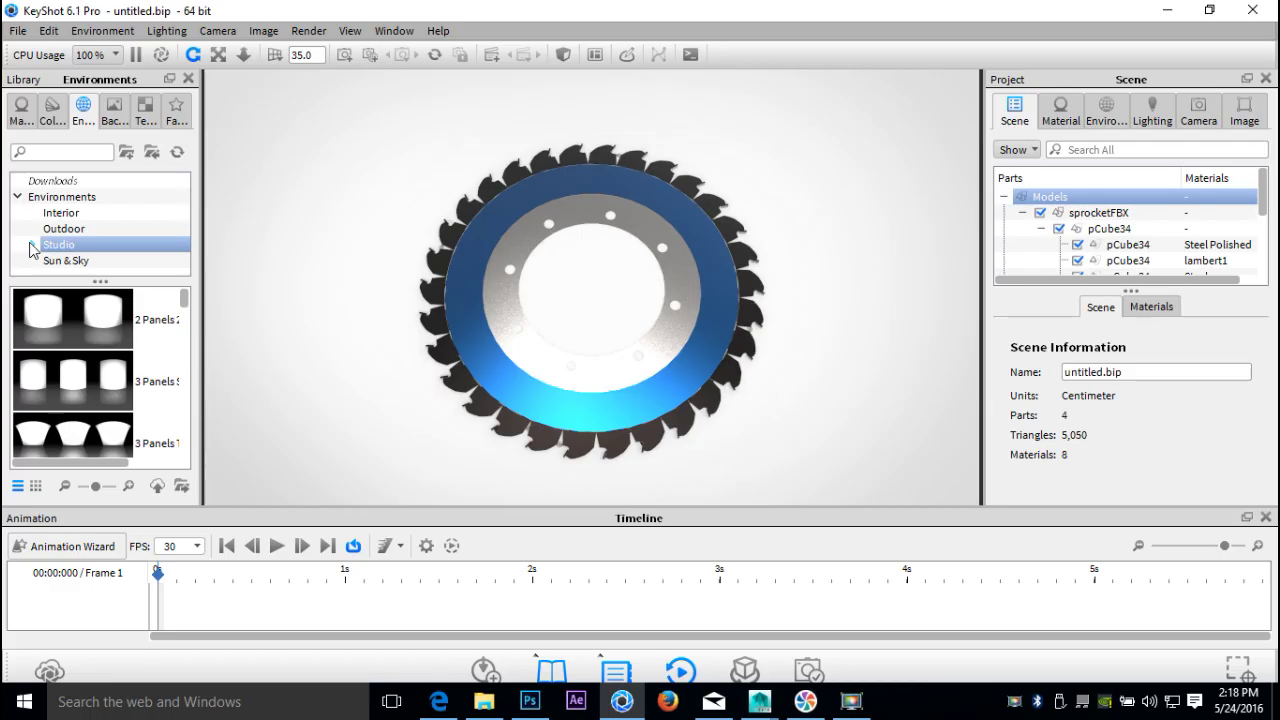
scroll(111, 258, down, 2)
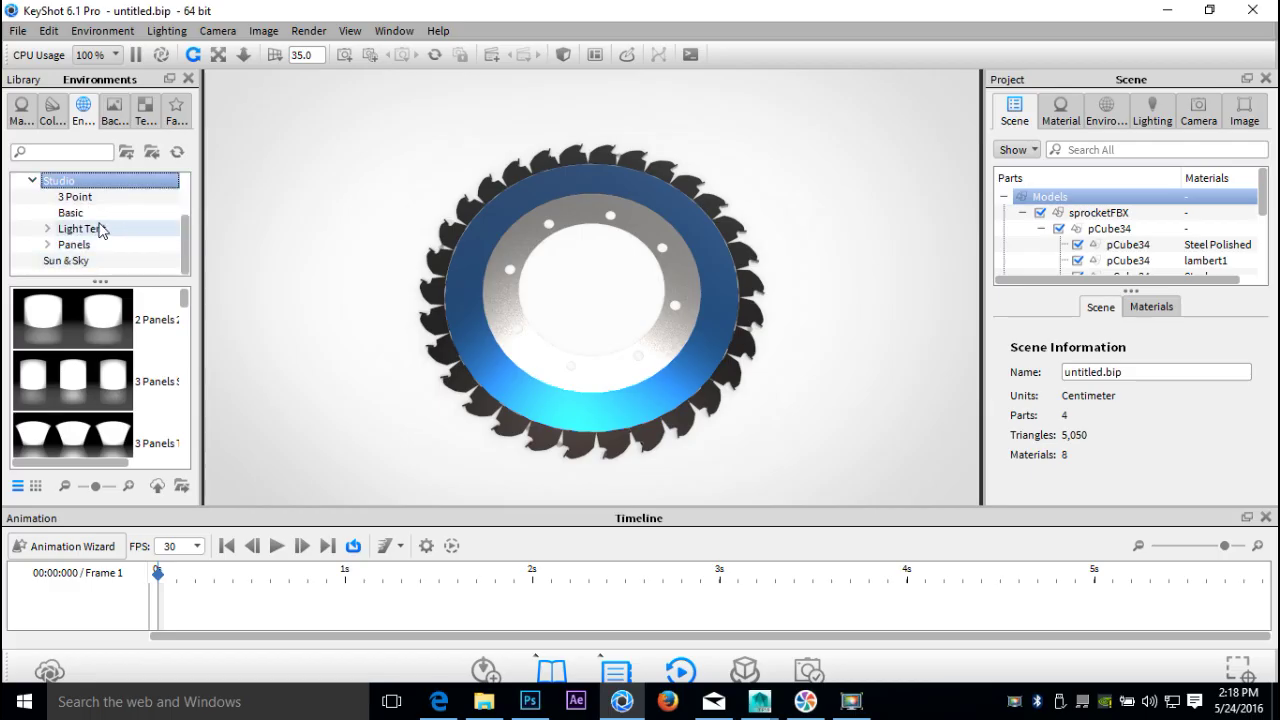
click(48, 245)
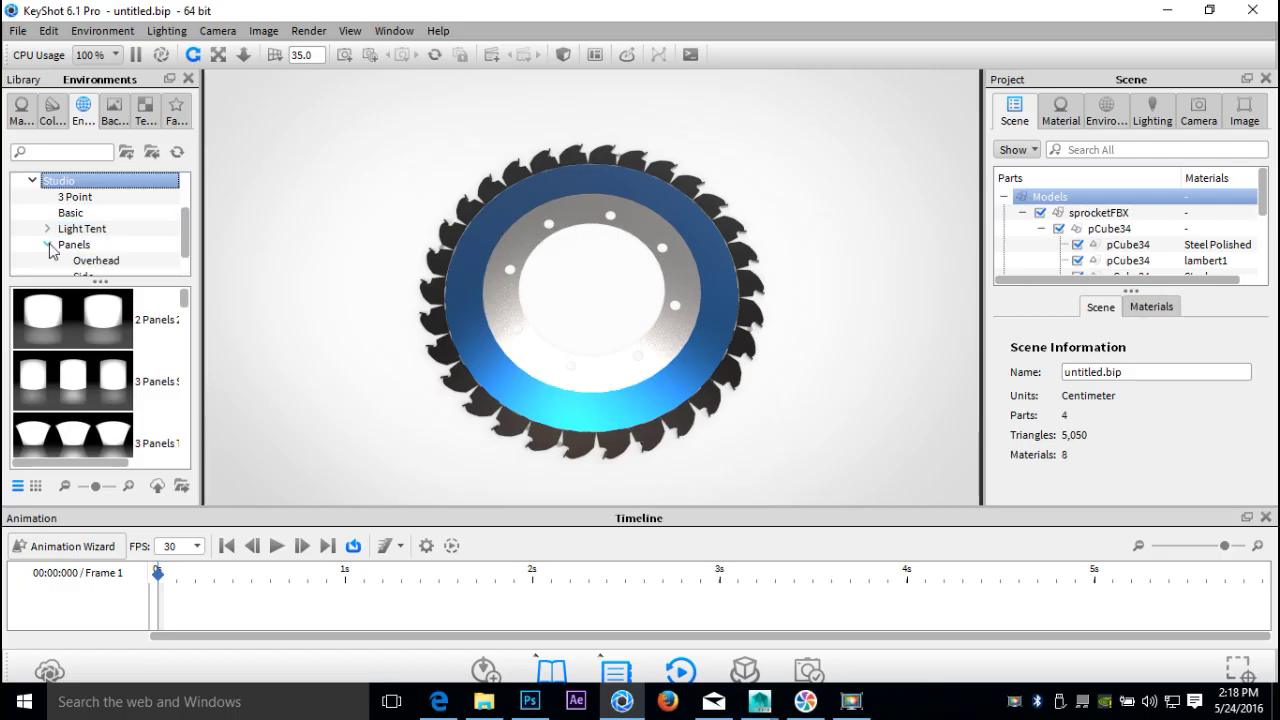
click(105, 262)
drag(95, 306, 328, 413)
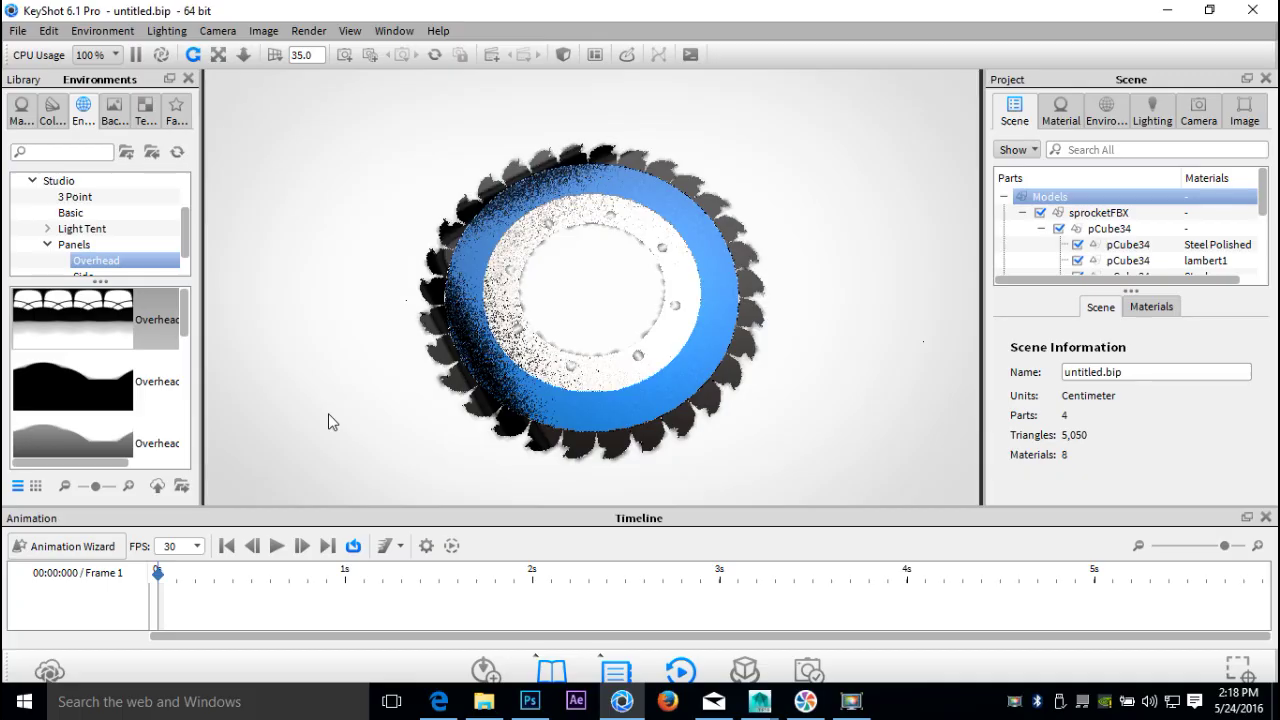
drag(530, 383, 402, 399)
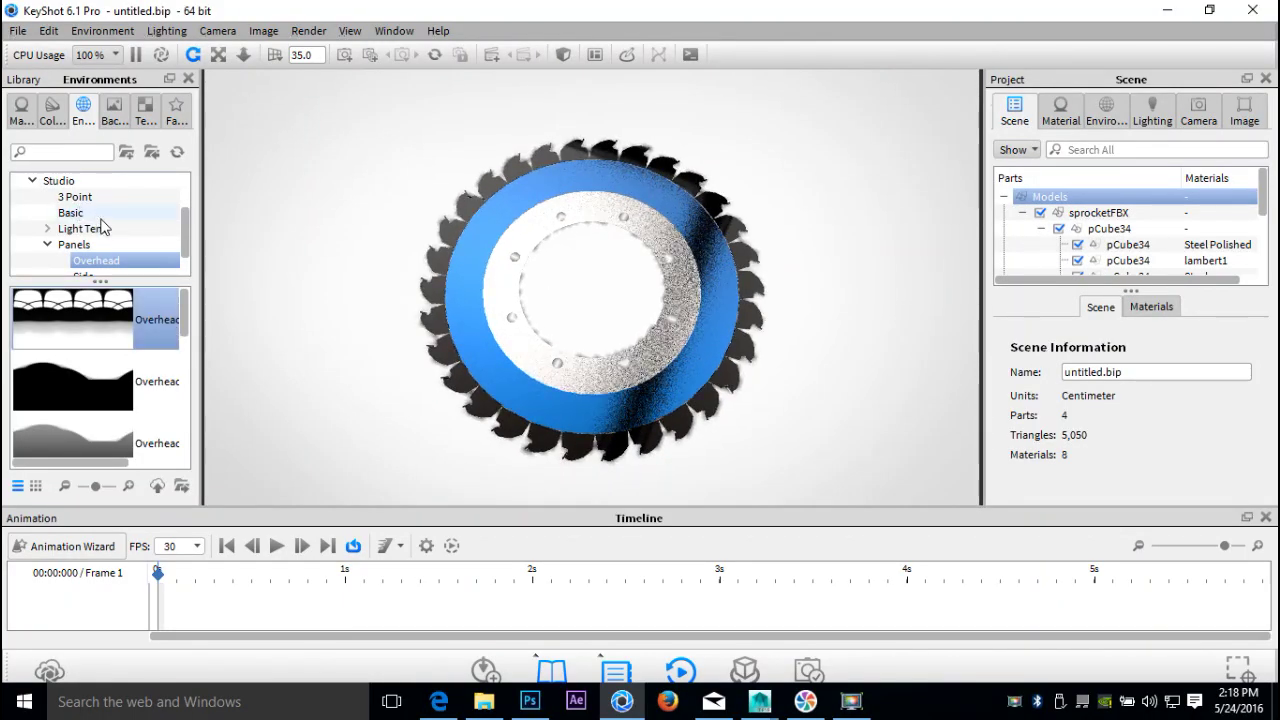
scroll(114, 236, down, 1)
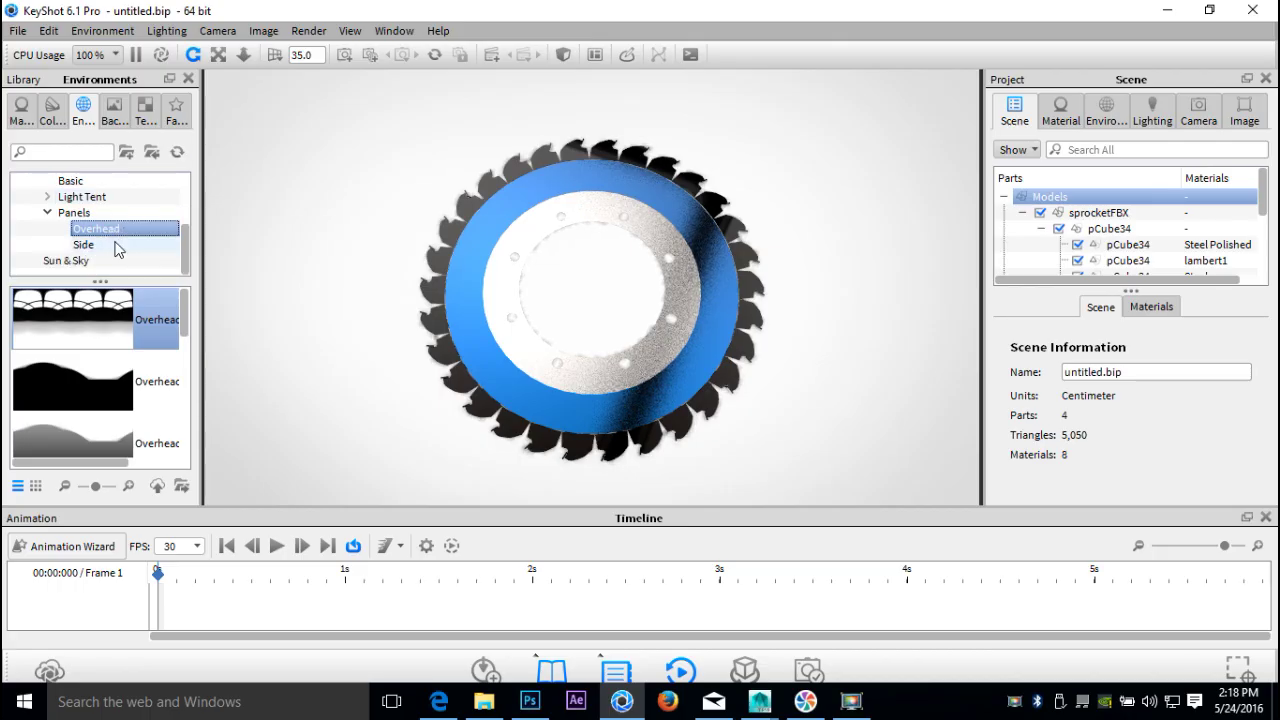
scroll(117, 248, up, 2)
- Apply the first Outdoor (desert) HDRI and orbit to a tilted, oblique view of the blade
click(75, 229)
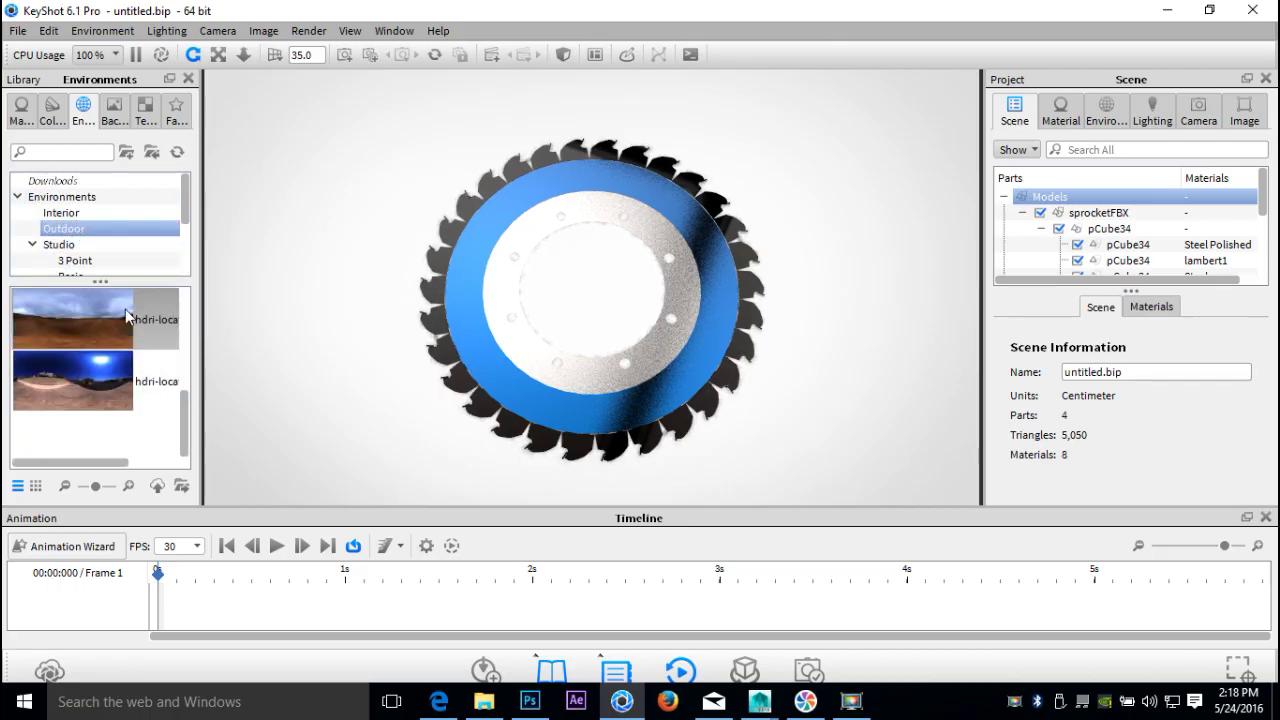
drag(105, 322, 331, 349)
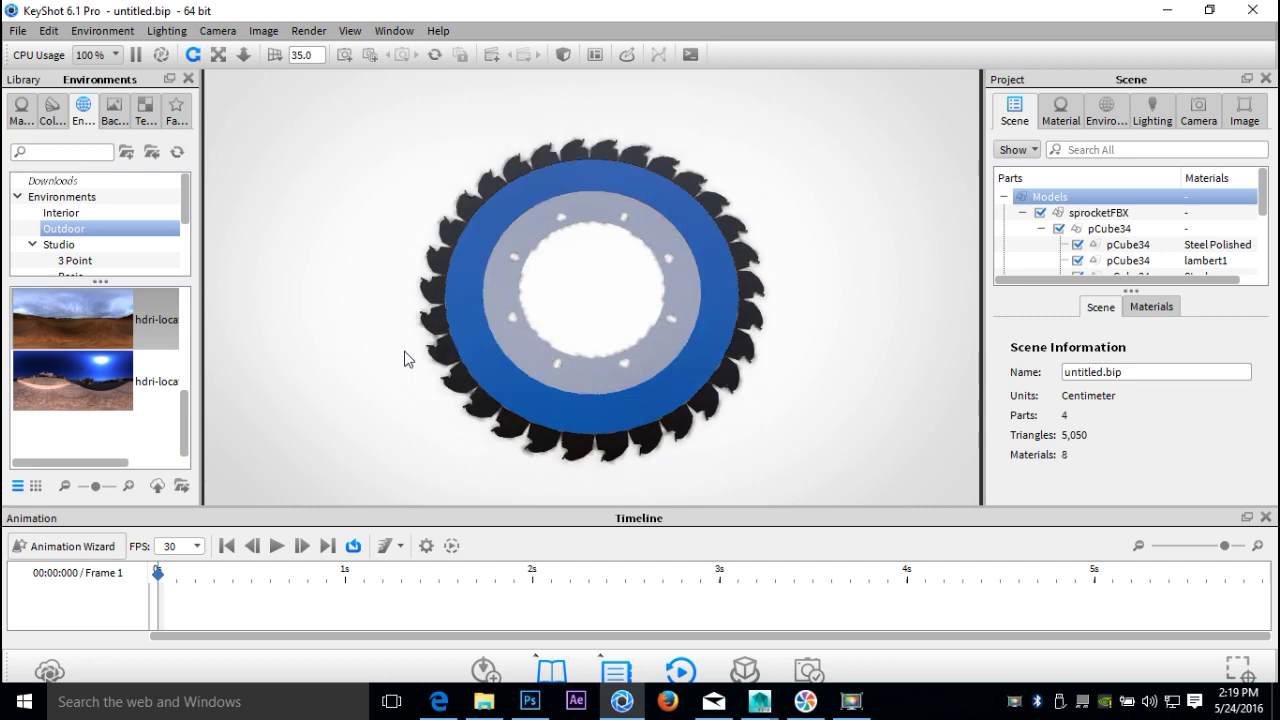
scroll(415, 358, up, 3)
scroll(411, 353, down, 3)
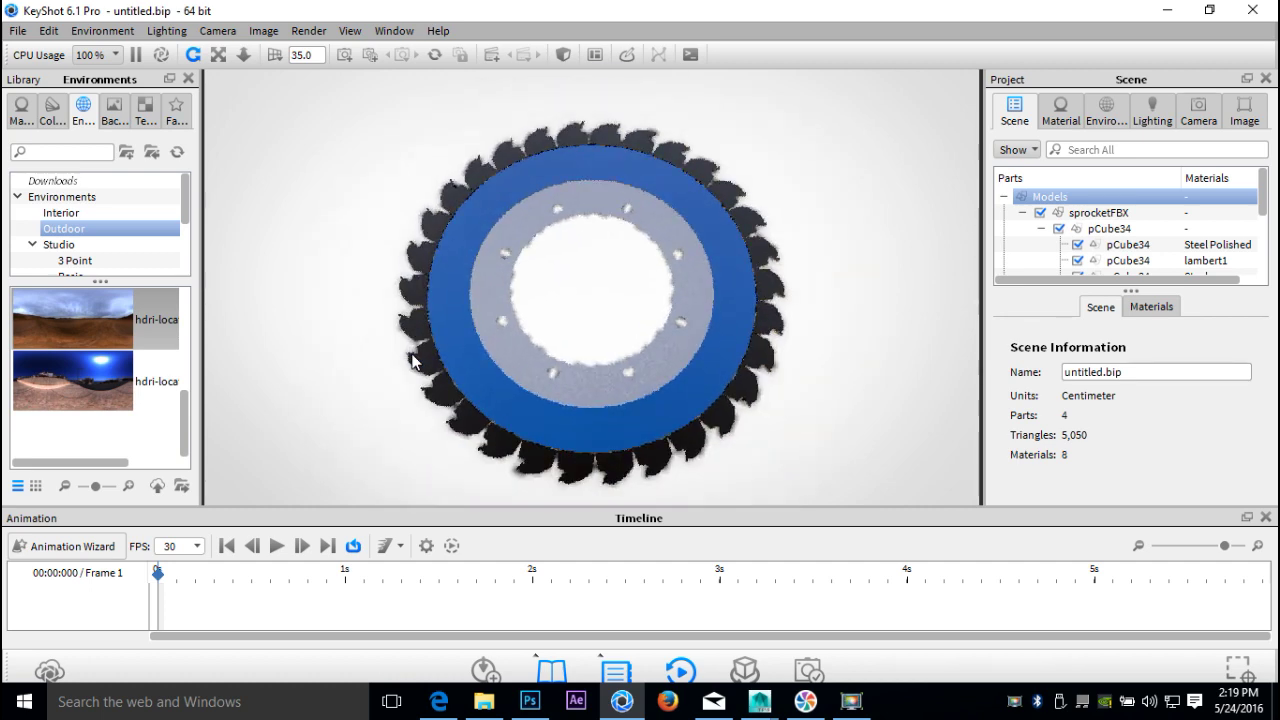
drag(429, 366, 545, 322)
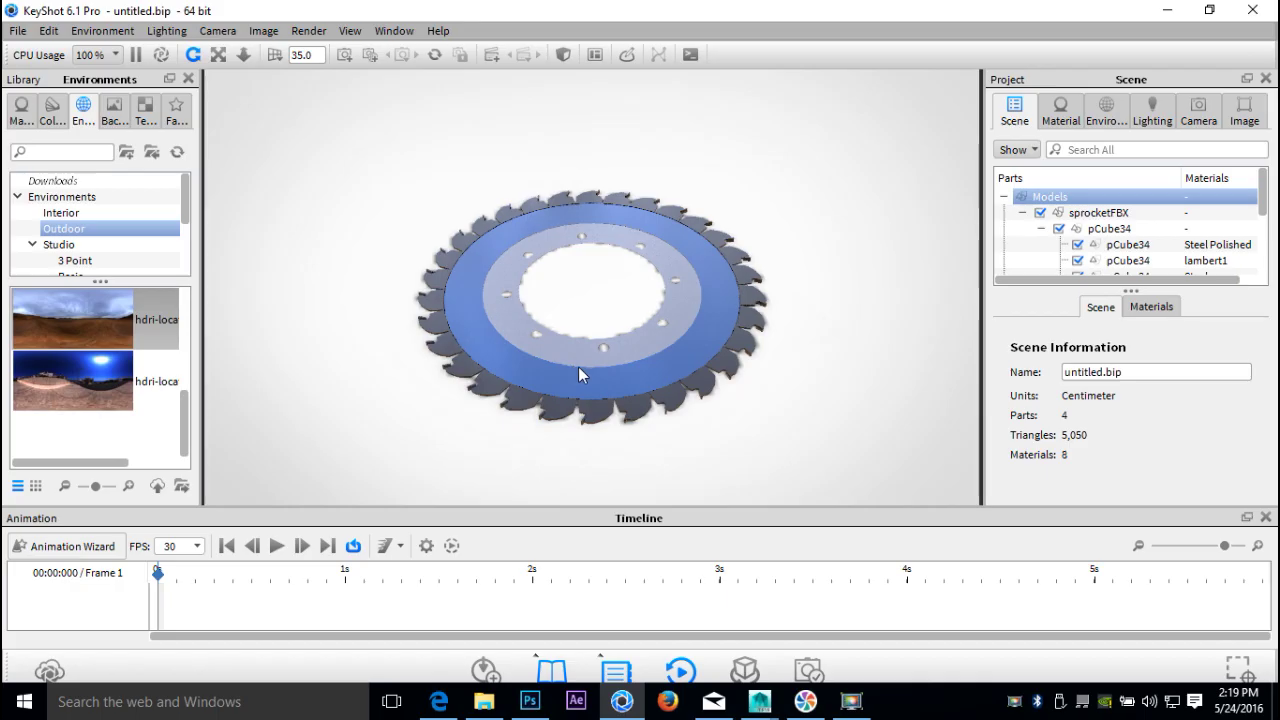
scroll(578, 366, up, 2)
scroll(578, 366, up, 2)
drag(571, 377, 572, 259)
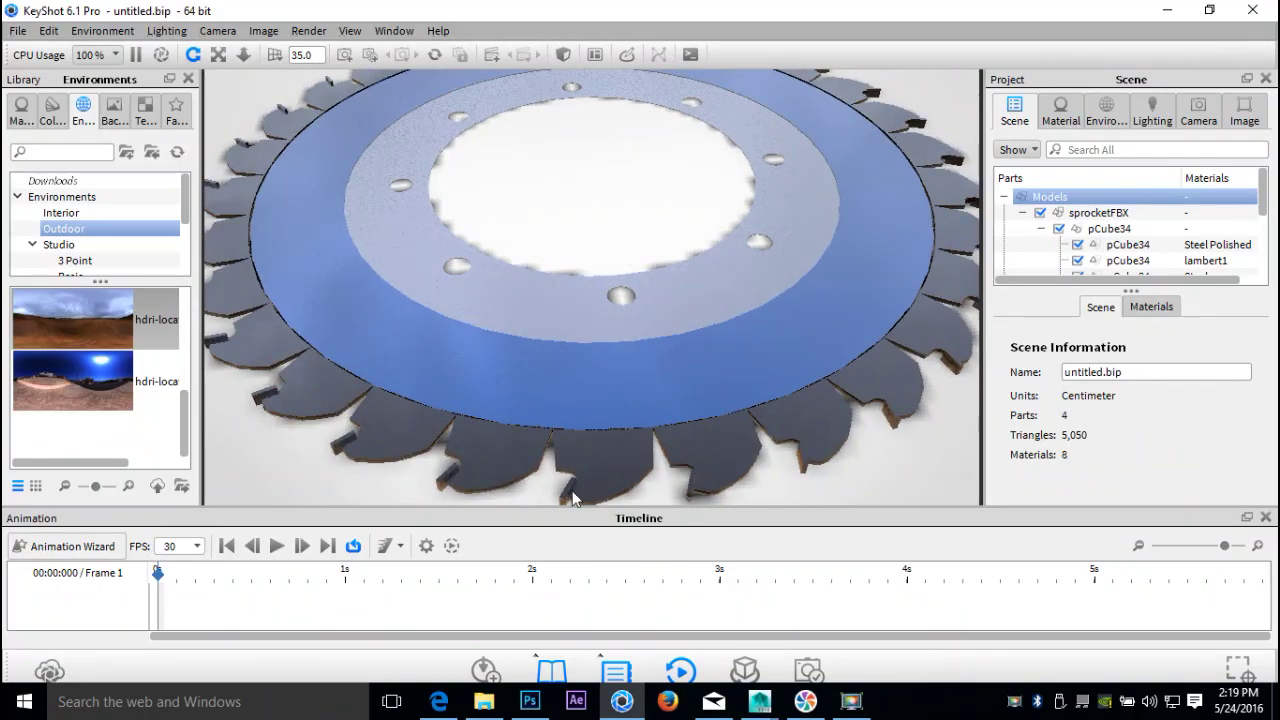
scroll(610, 379, up, 2)
scroll(613, 389, down, 5)
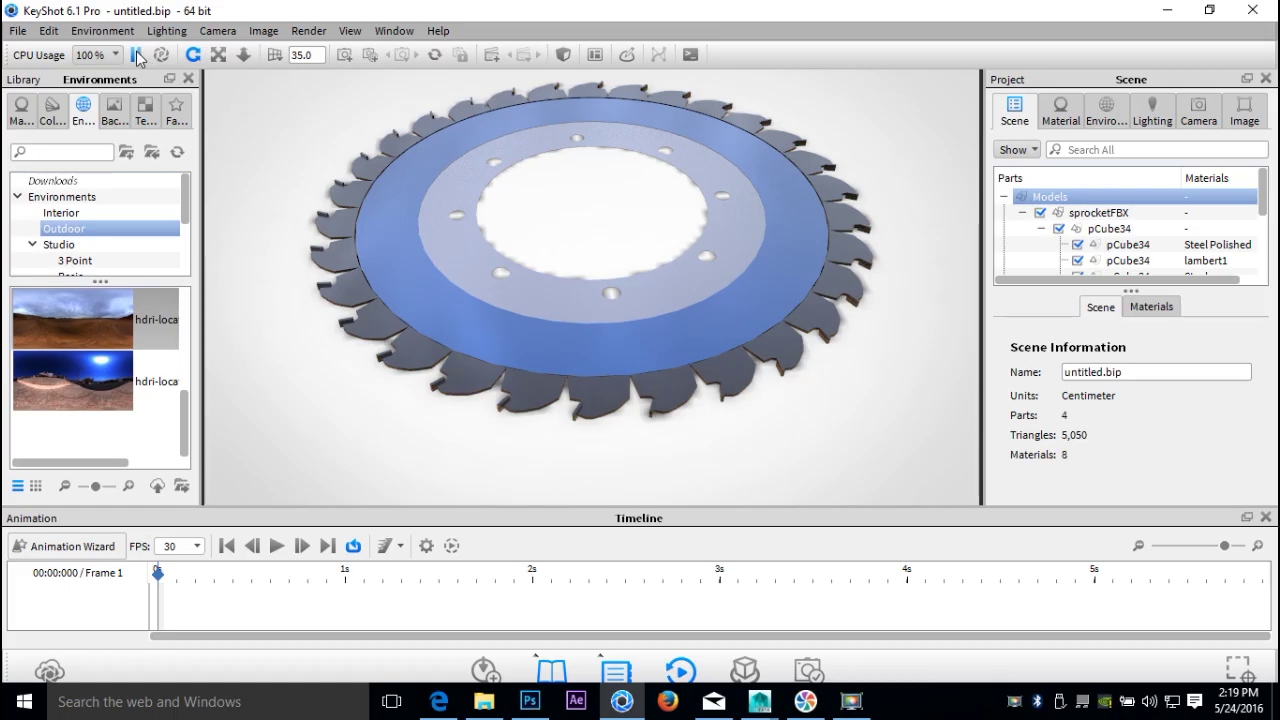
- Switch lighting to Full Simulation and orbit to look down on the blade
click(219, 33)
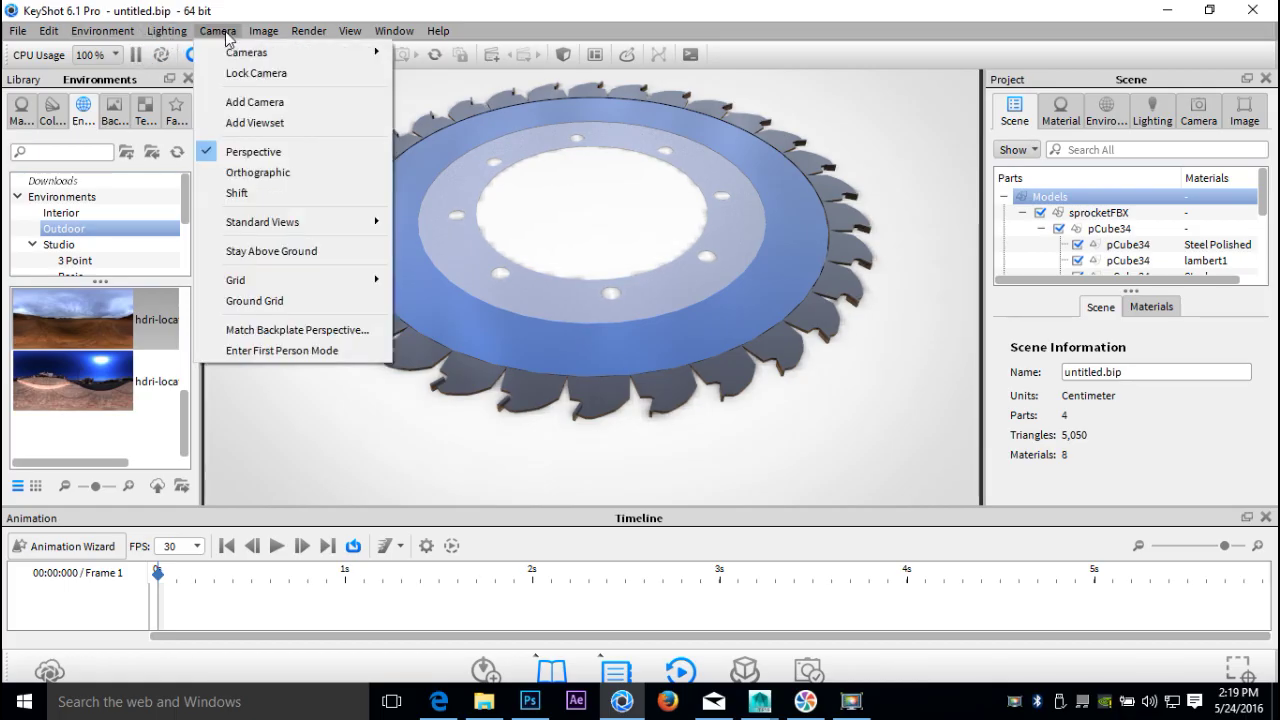
mouse_move(183, 35)
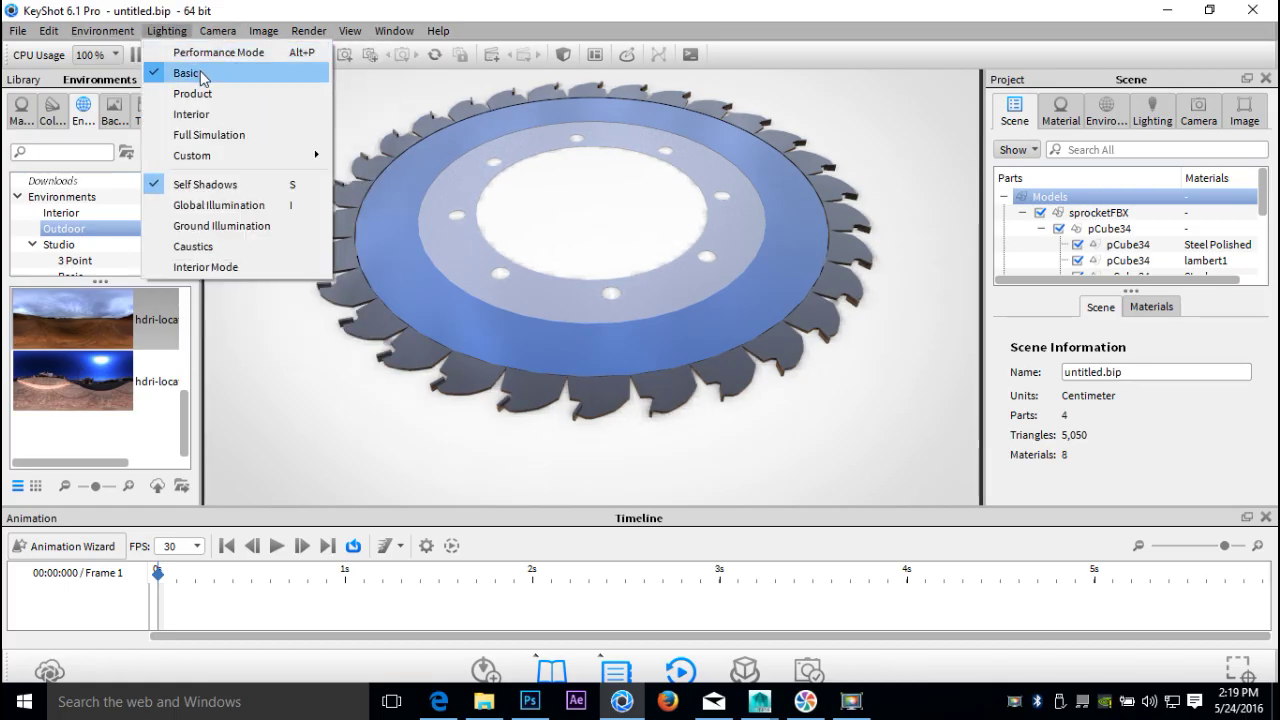
click(229, 135)
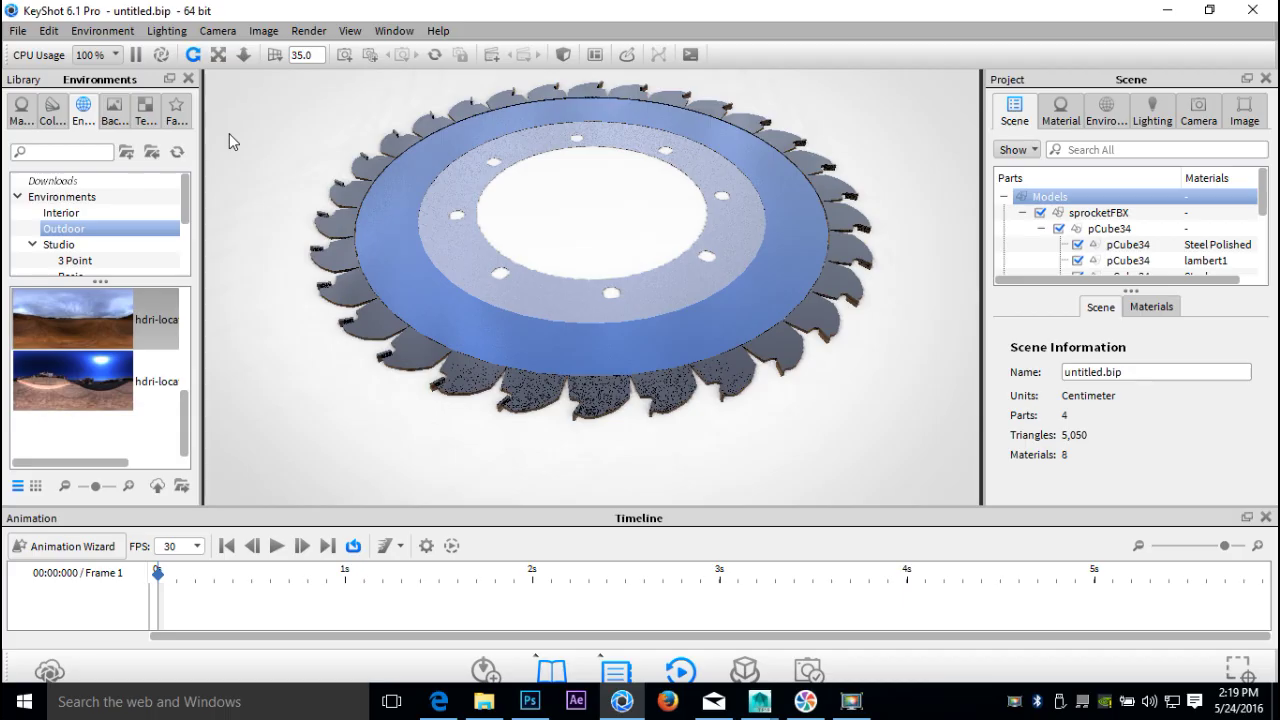
drag(359, 240, 357, 277)
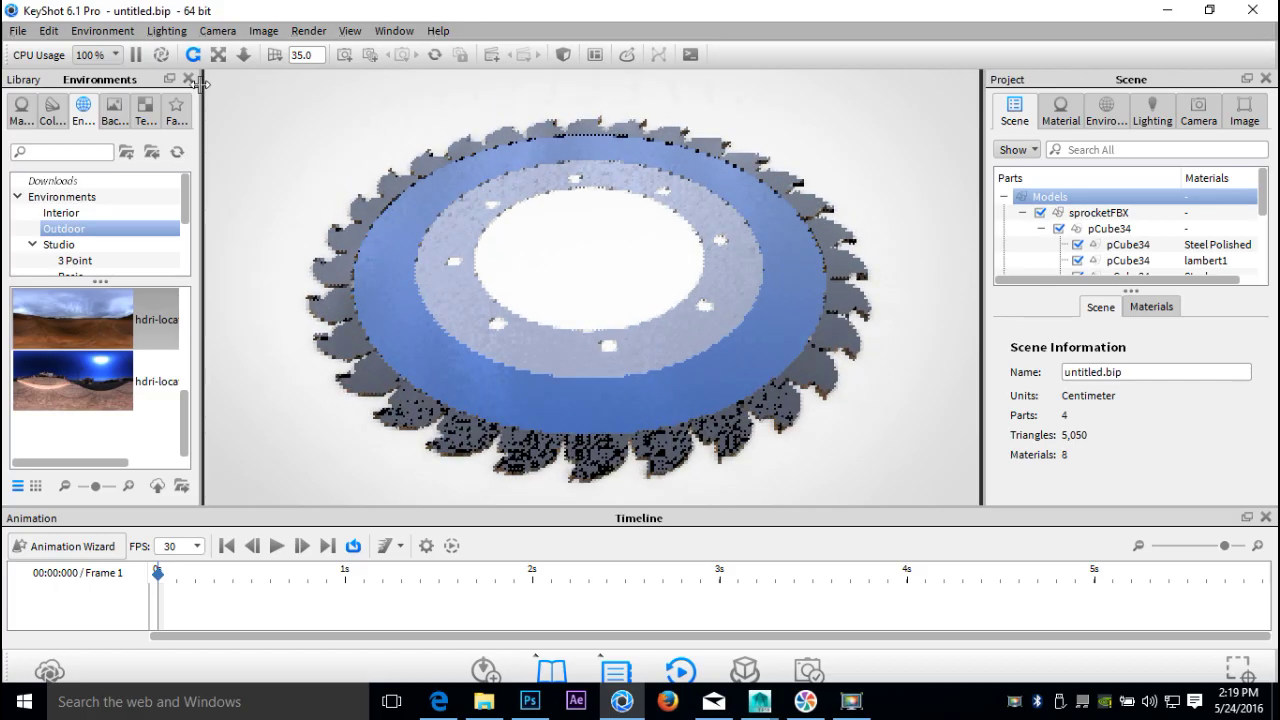
- Turn off Caustics and Interior Mode in the lighting options
click(166, 31)
mouse_move(241, 32)
mouse_move(166, 31)
click(214, 249)
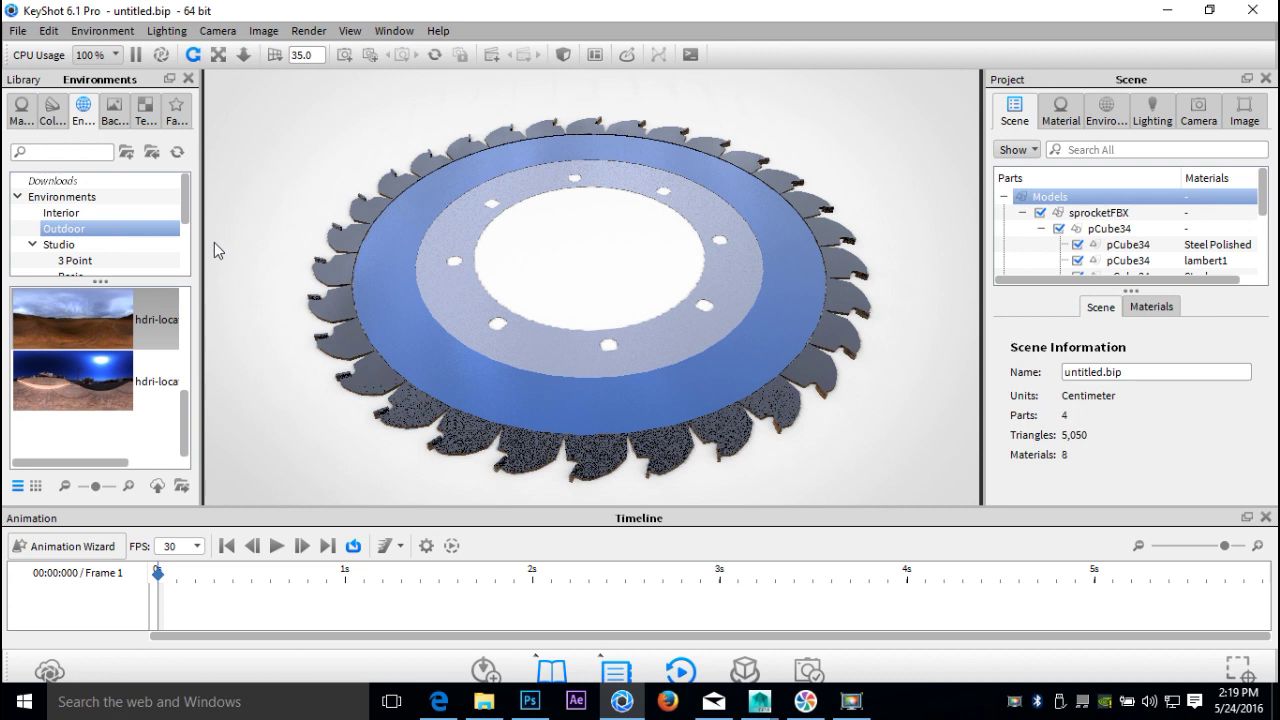
click(166, 31)
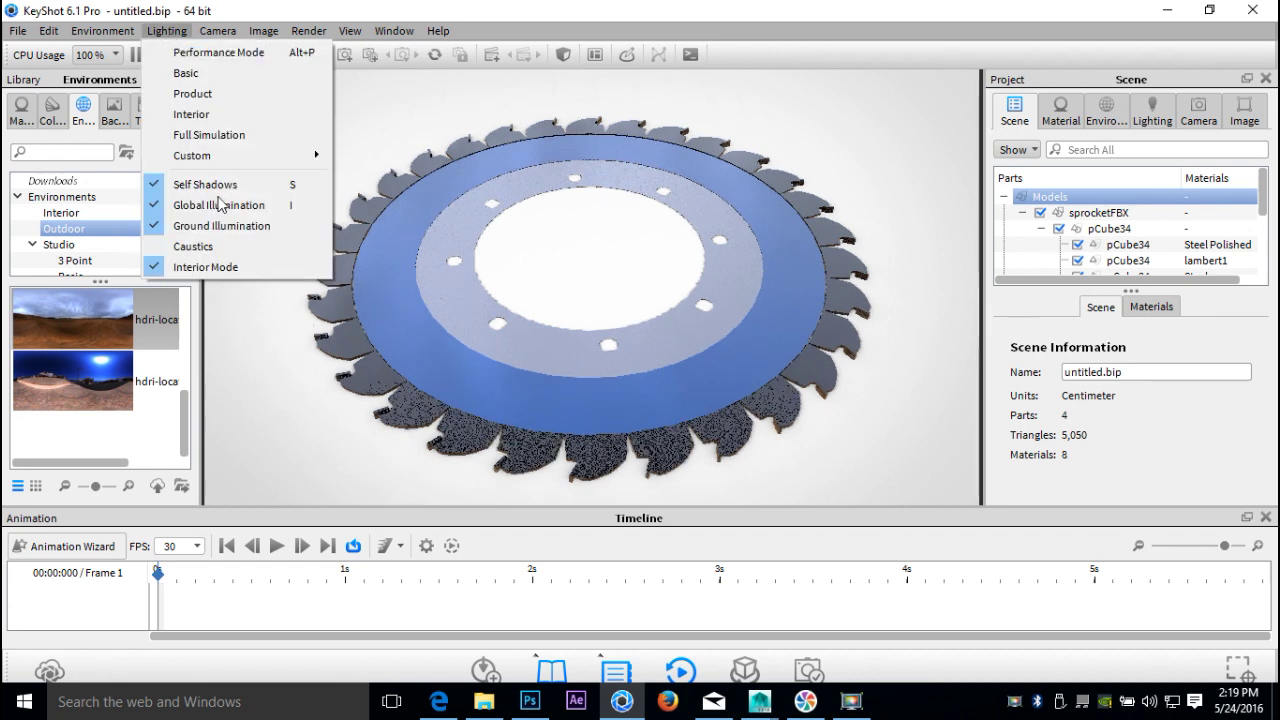
click(233, 267)
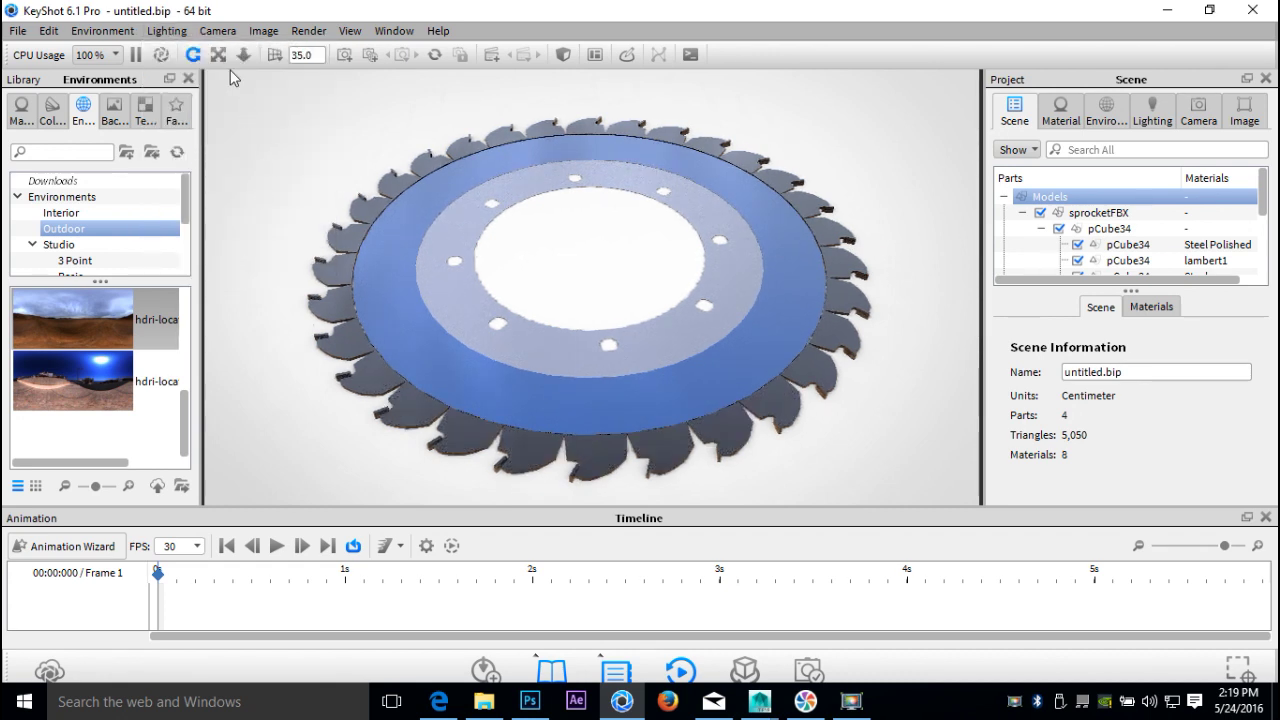
click(184, 34)
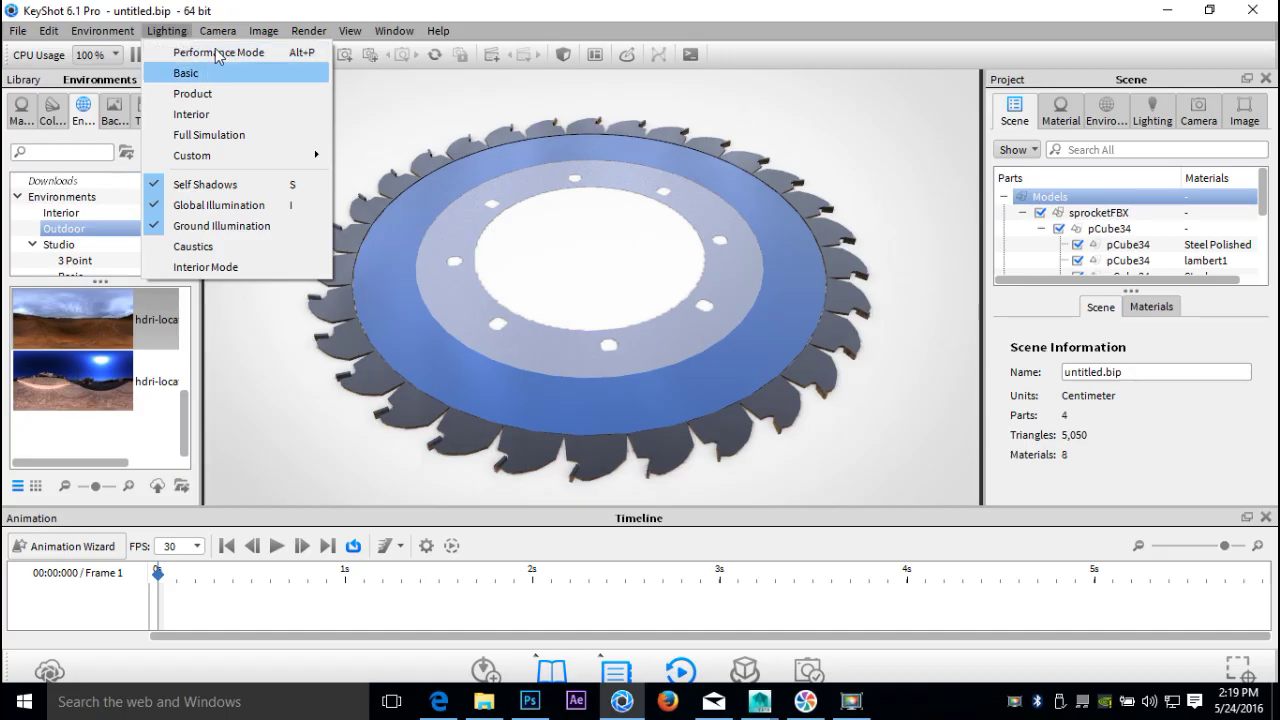
- Enable Stay Above Ground for the camera
mouse_move(219, 30)
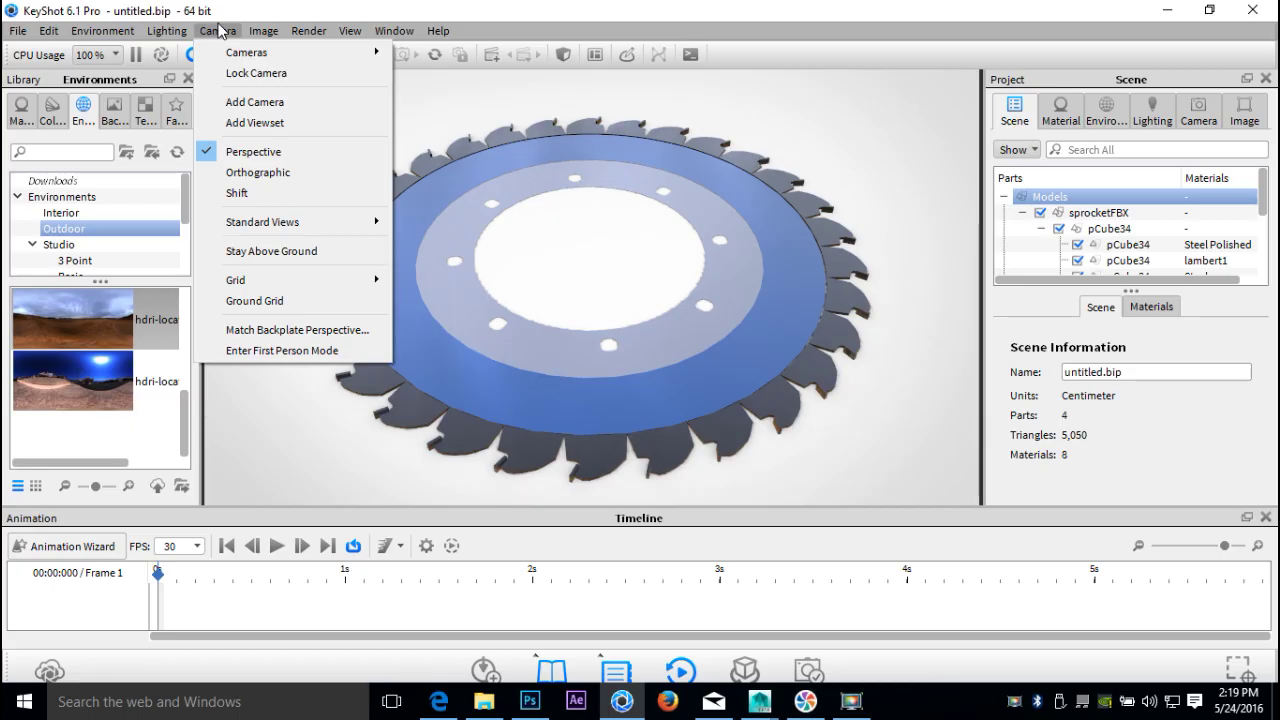
click(285, 253)
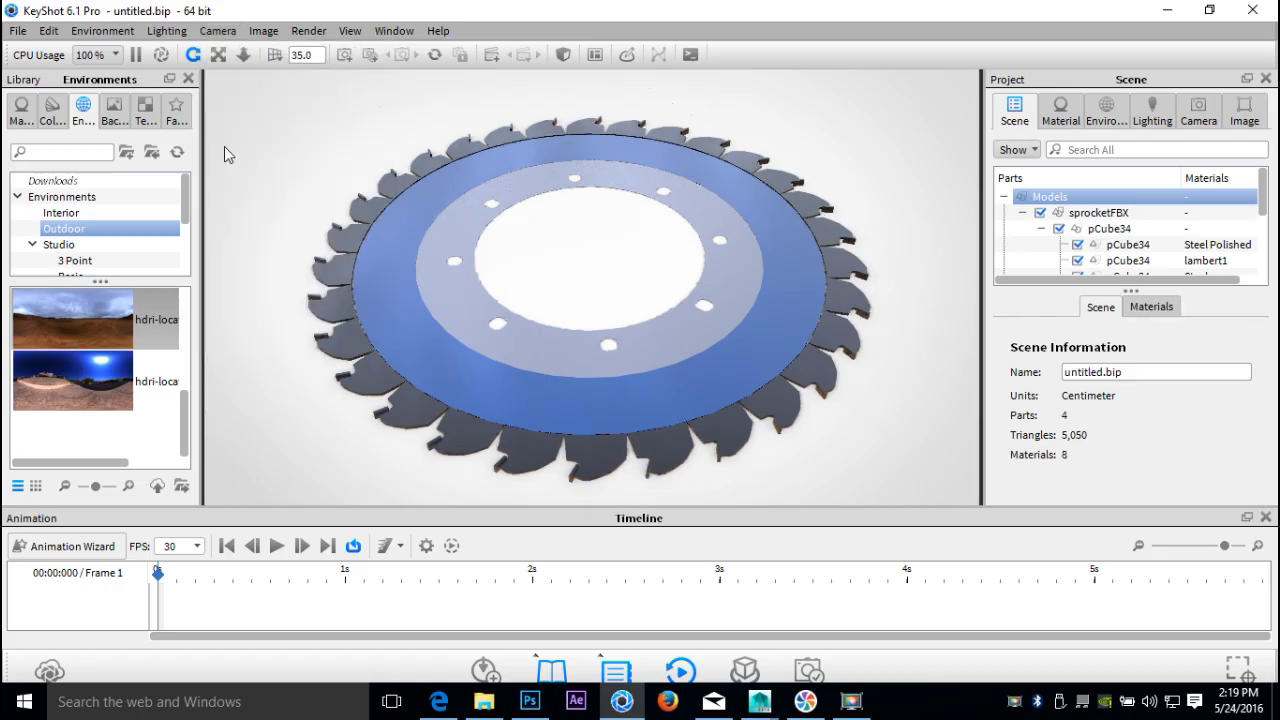
click(218, 31)
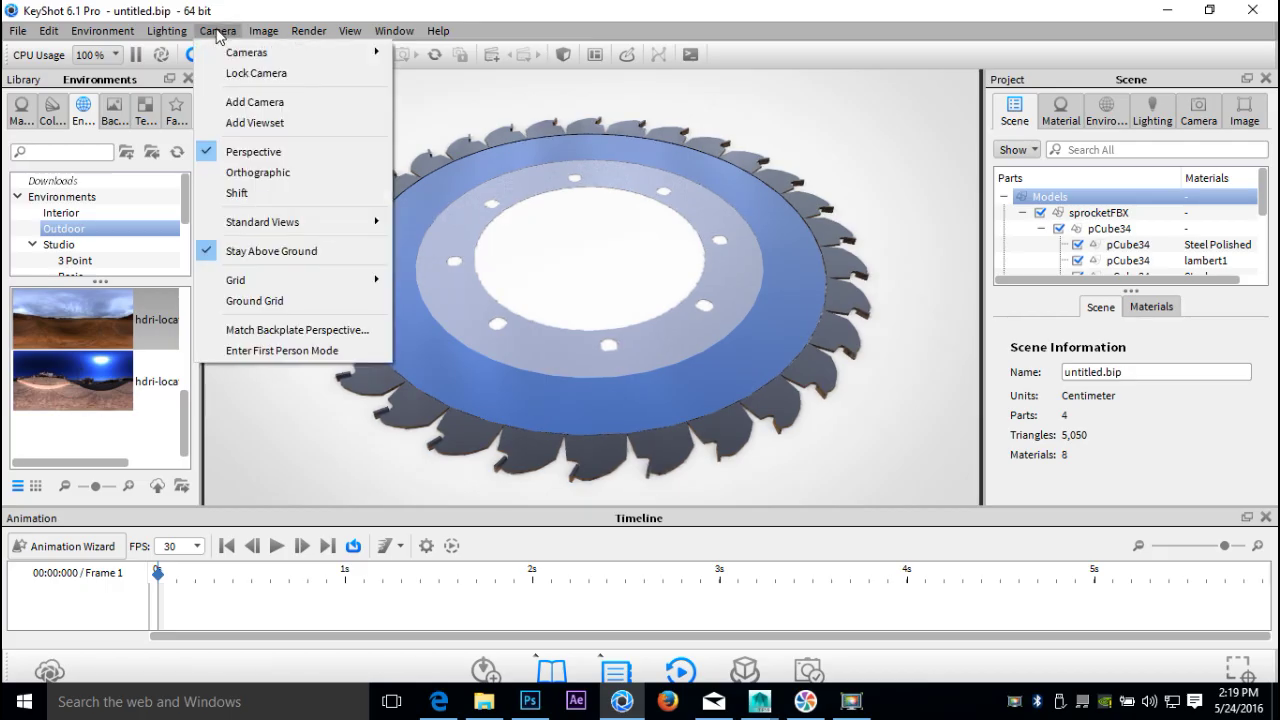
mouse_move(265, 36)
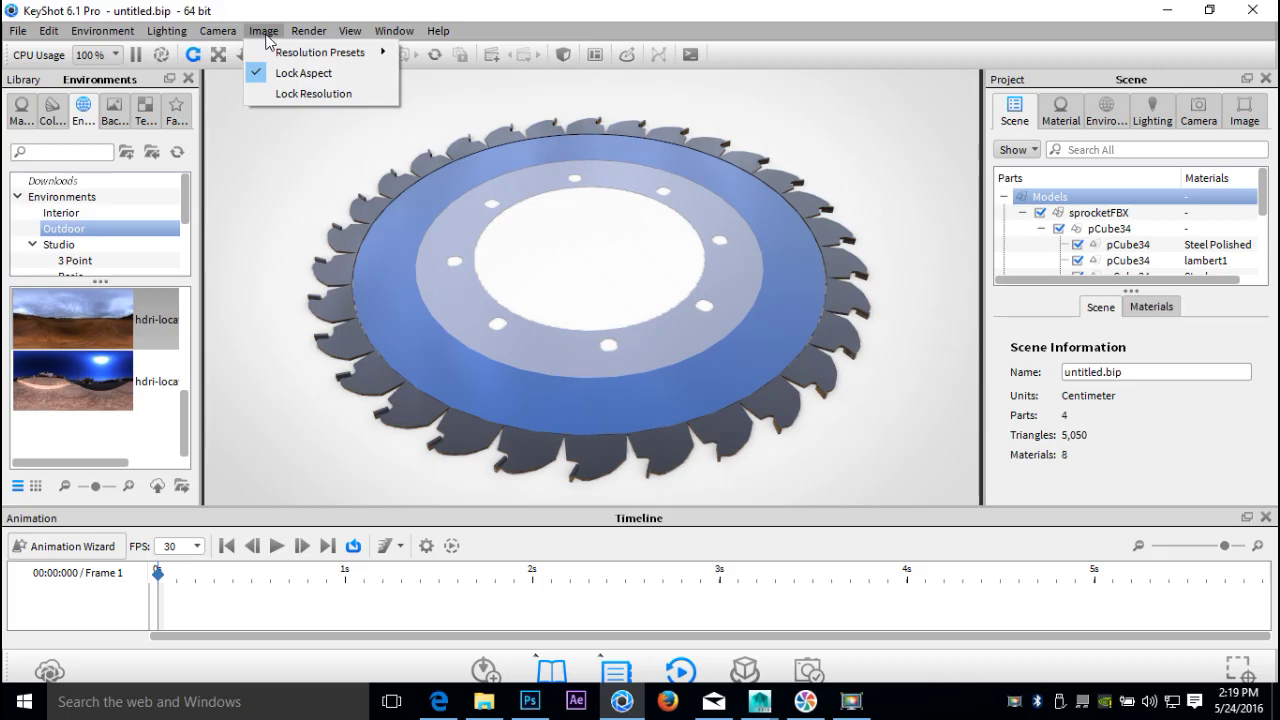
mouse_move(310, 37)
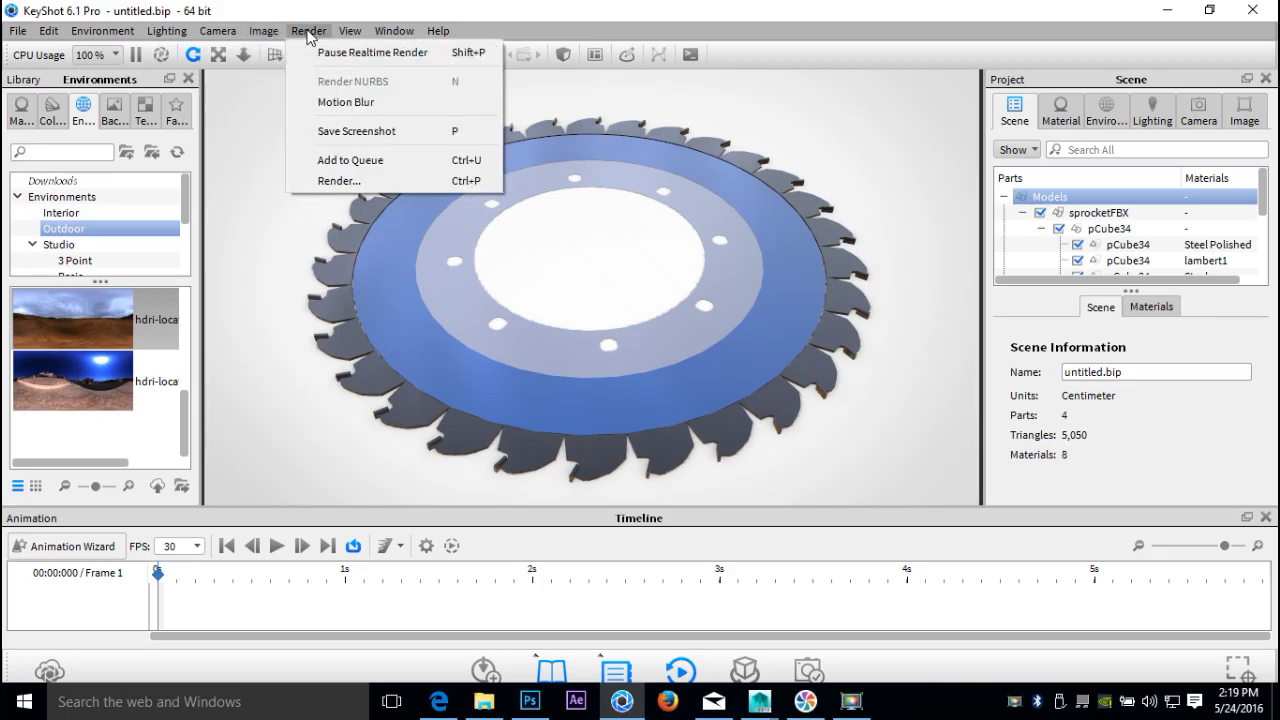
- In still render settings, set folder to Desktop, name to sawblade, and resolution 1280 x 720
click(342, 181)
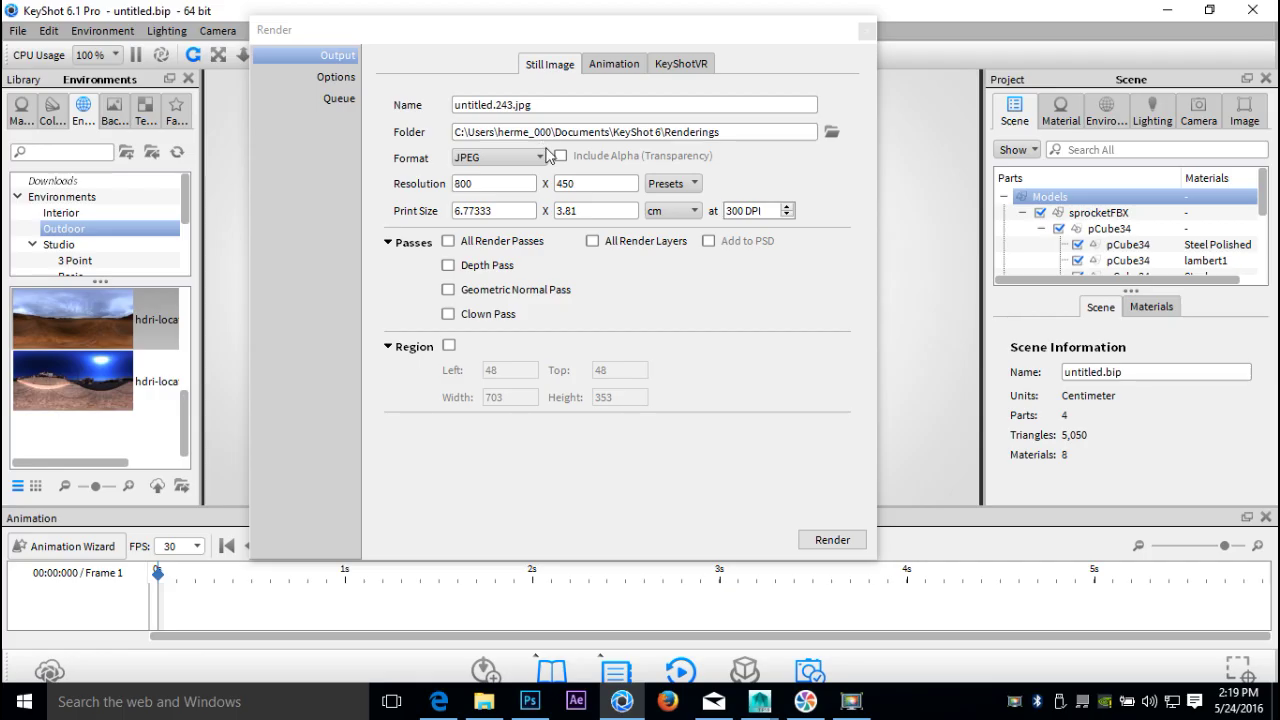
click(831, 131)
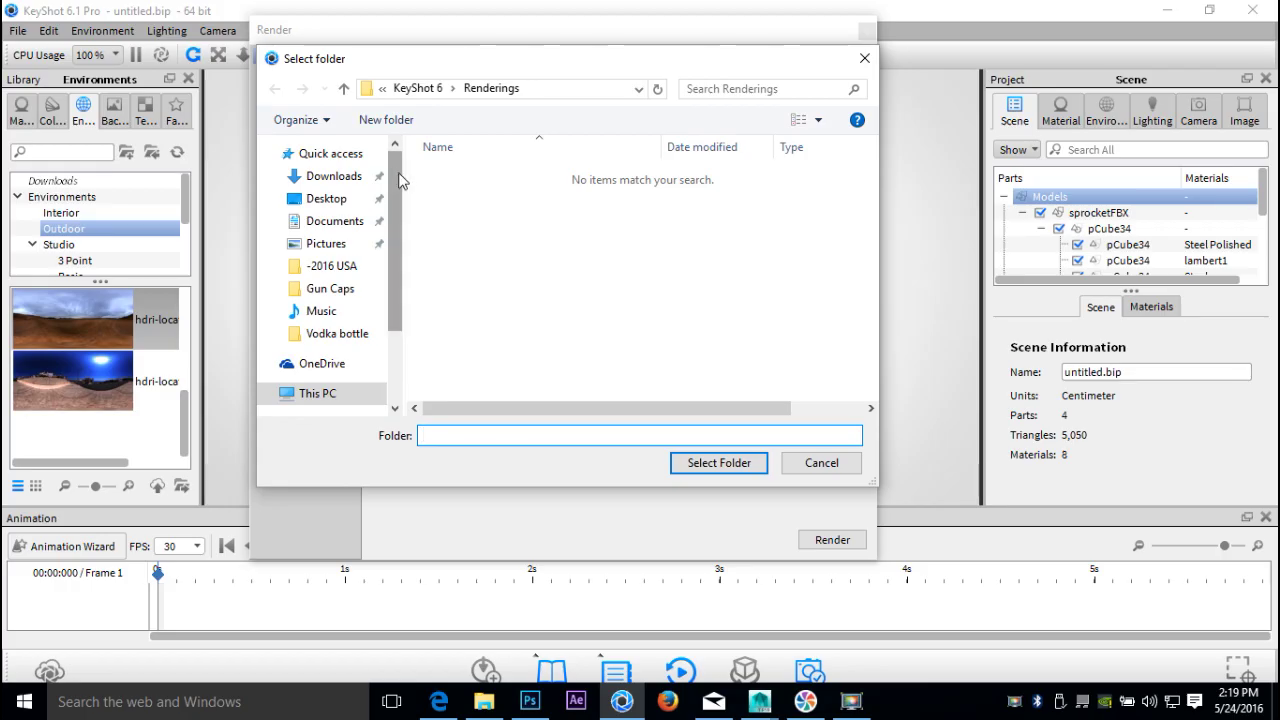
click(328, 199)
click(719, 465)
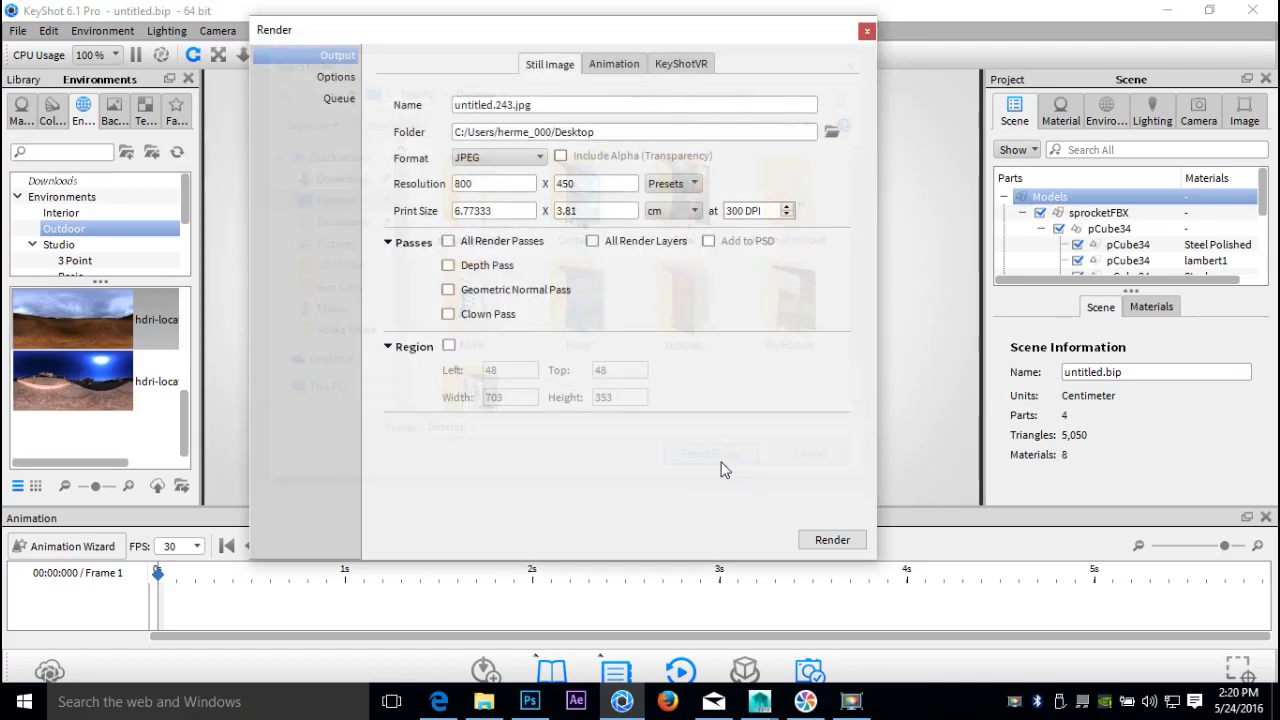
drag(548, 110, 316, 114)
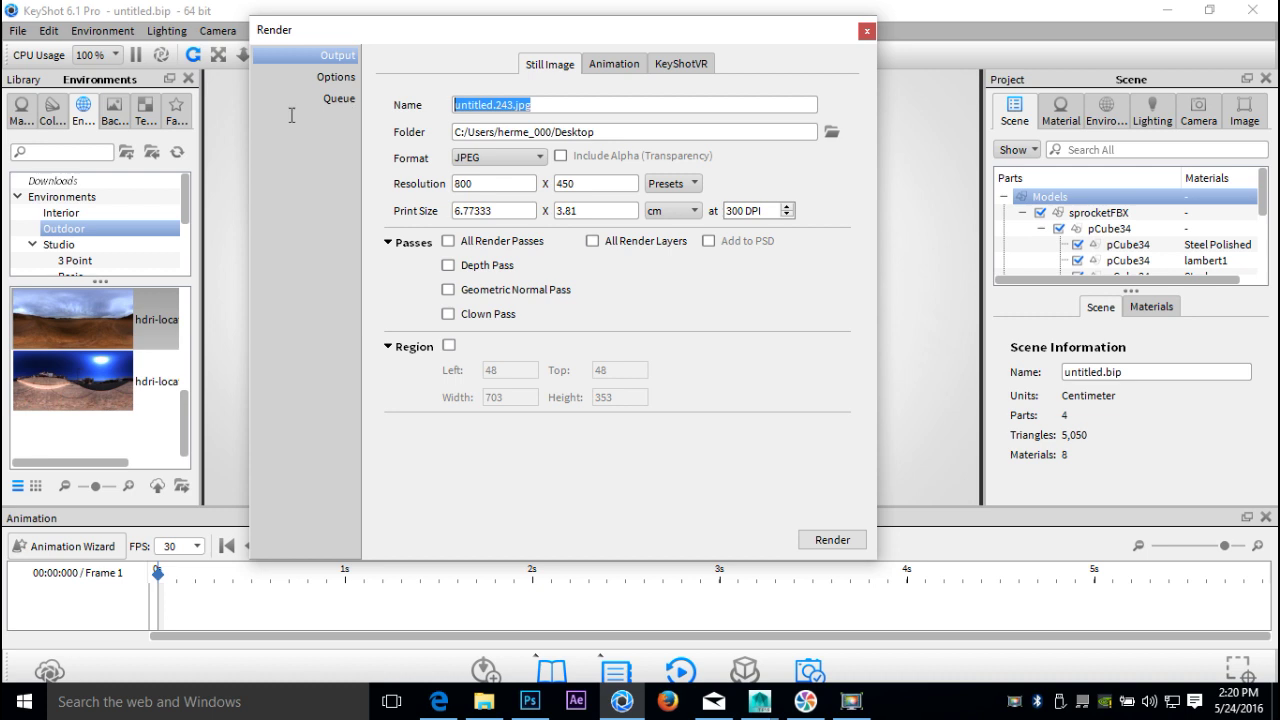
text(saw)
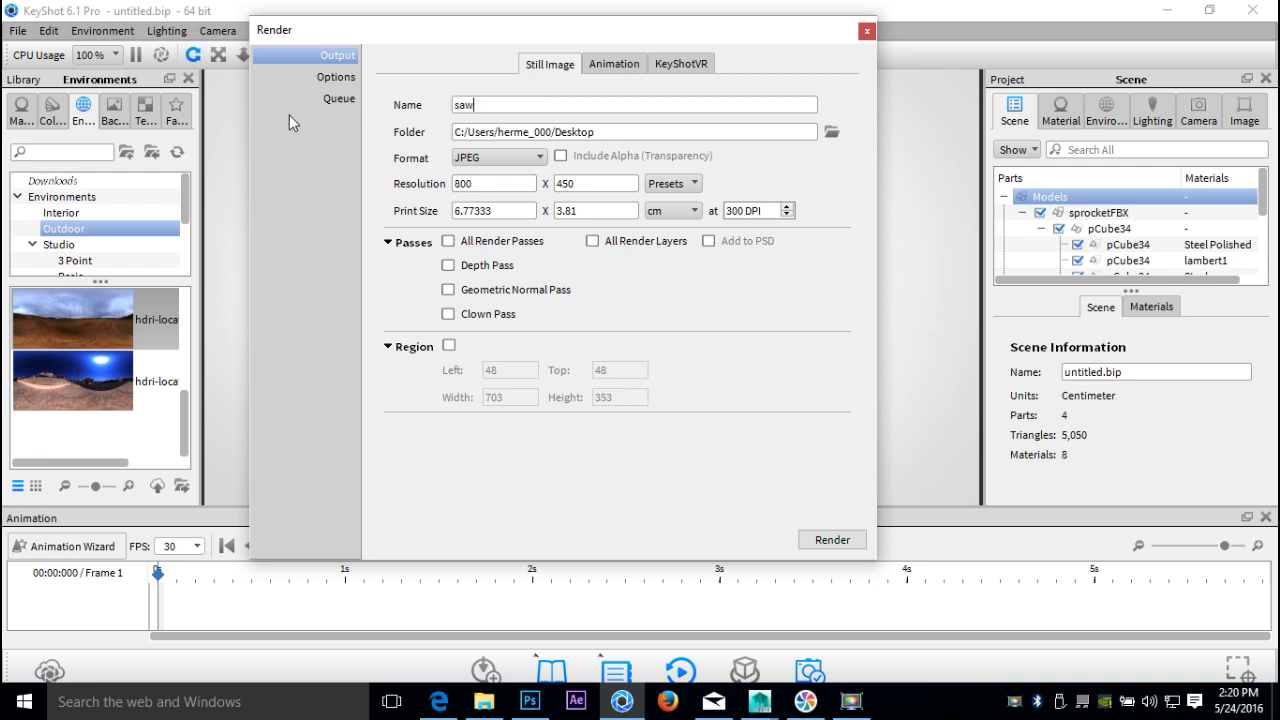
text(blade)
click(674, 186)
click(701, 312)
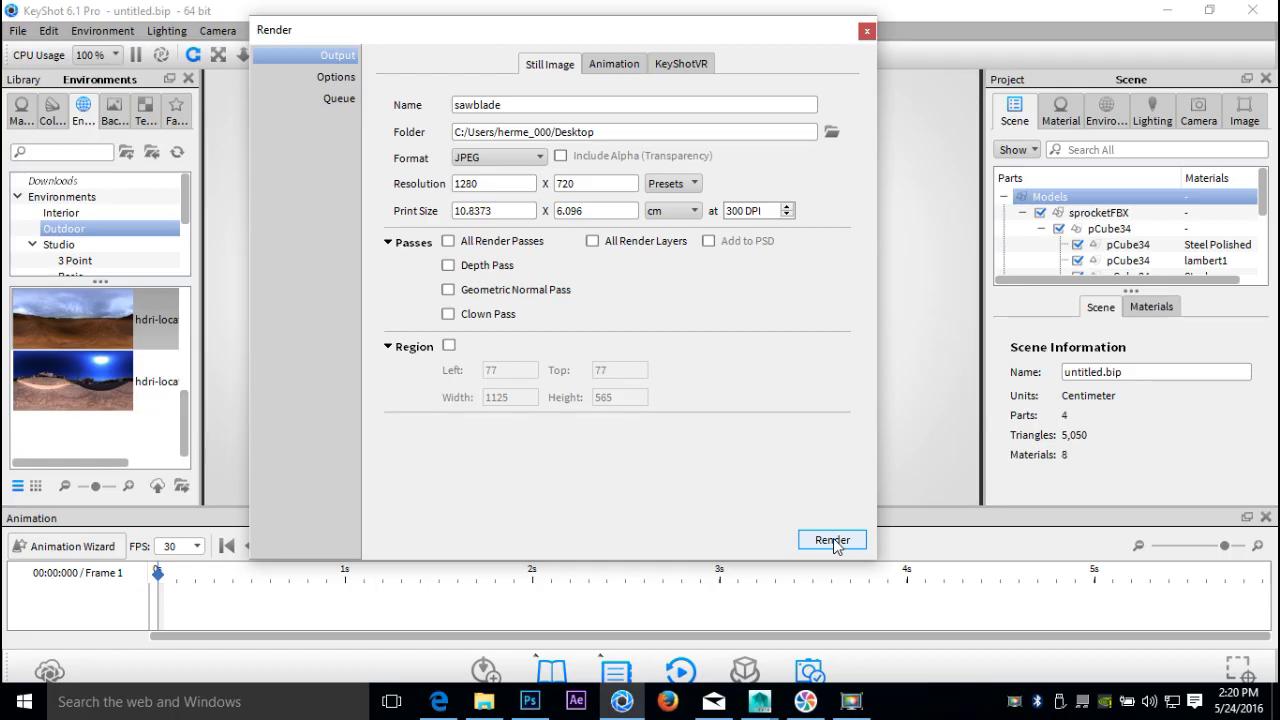
- Render the saw blade to sawblade.jpg at 1280 × 720 and maximize the finished image window
click(833, 539)
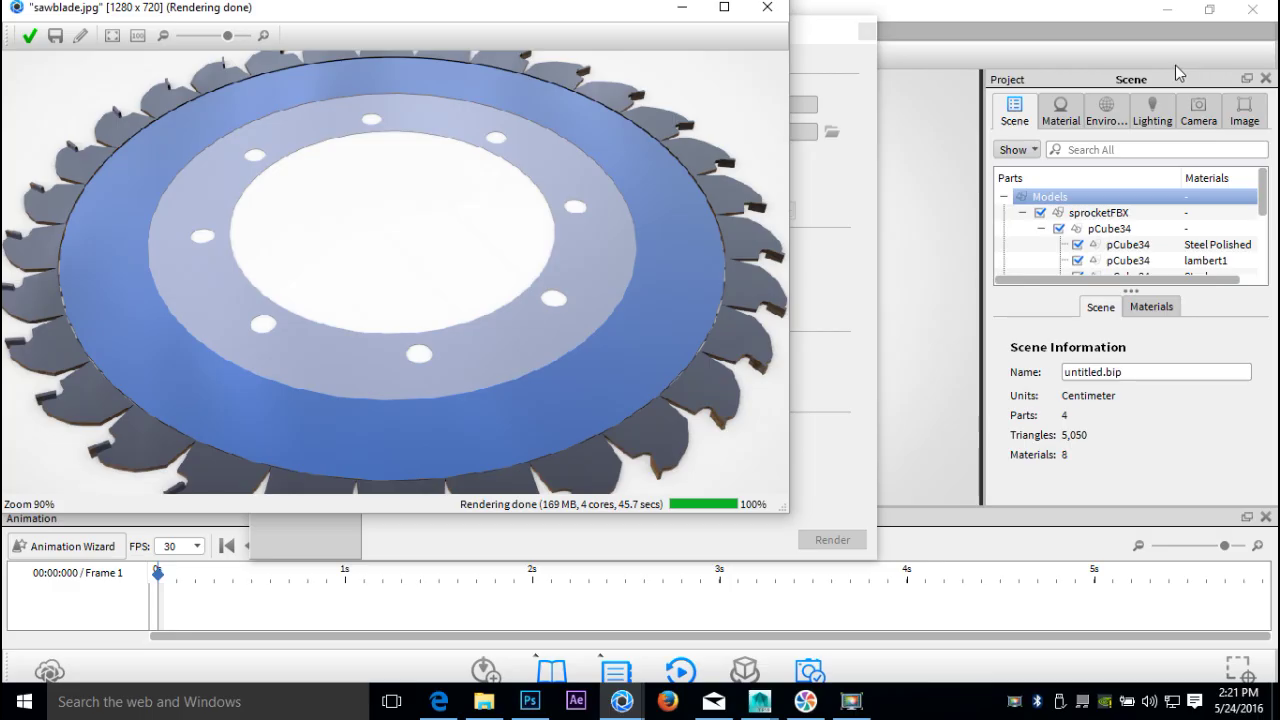
click(724, 7)
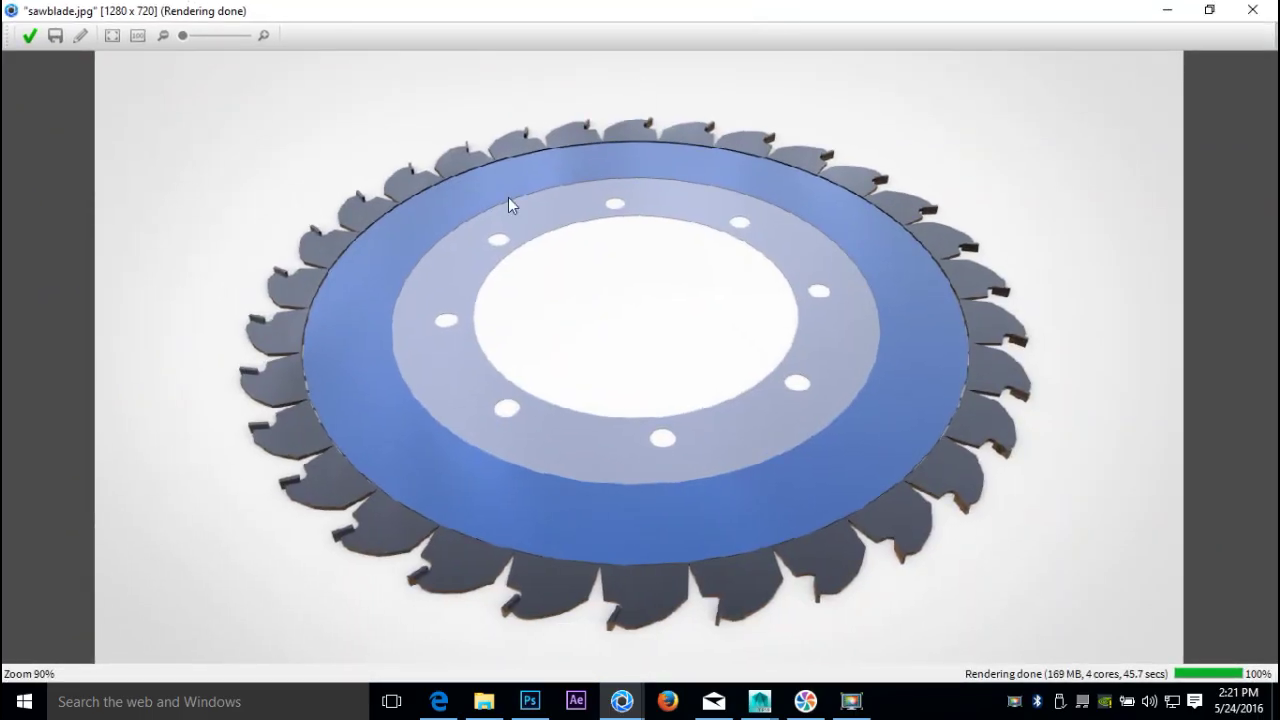